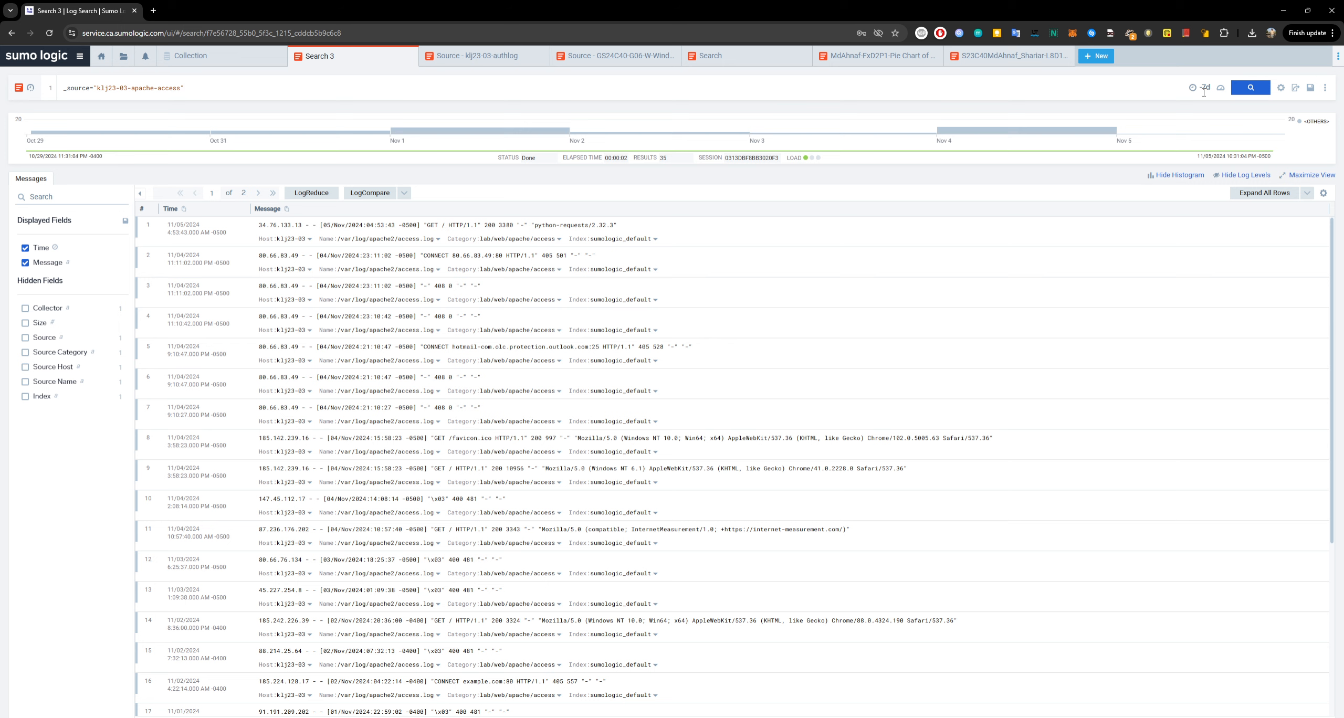
Step: Run the search for _source="klj23-03-apache-access" over the last 7 days
{"action": "left_click", "coordinate": [1204, 92]}
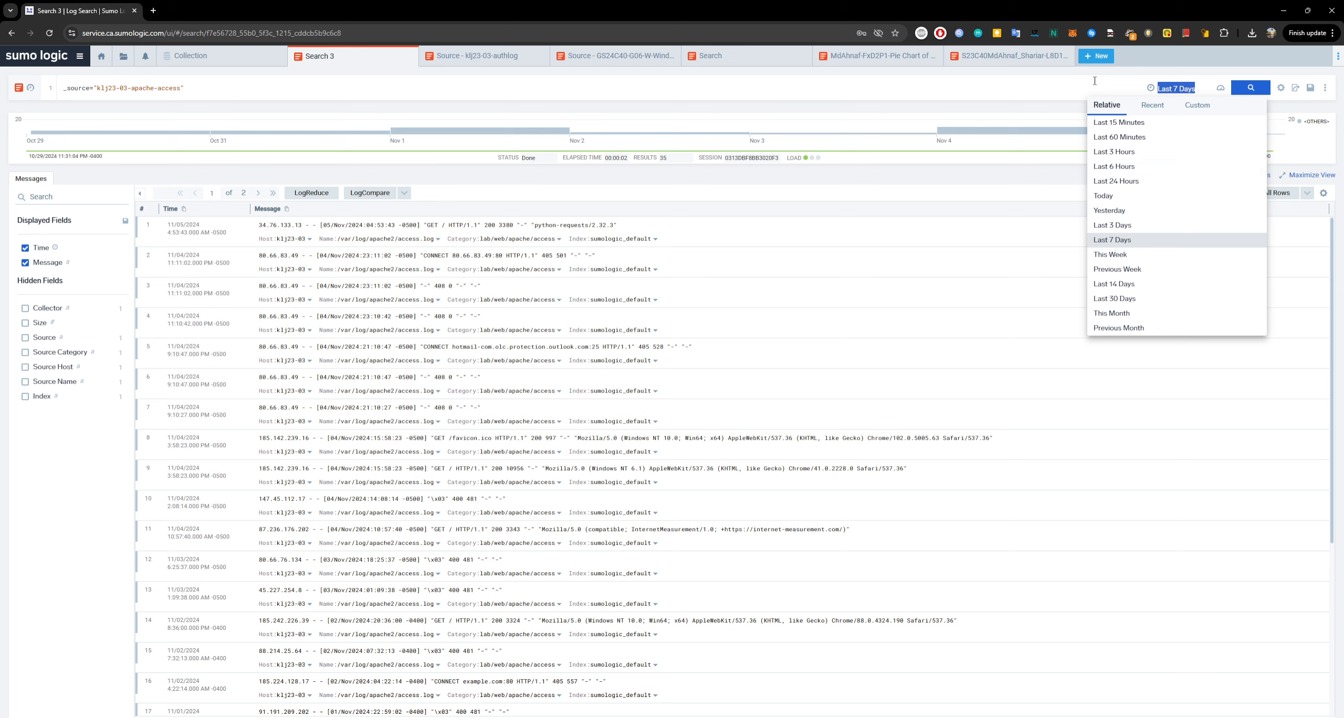
{"action": "left_click", "coordinate": [1065, 90]}
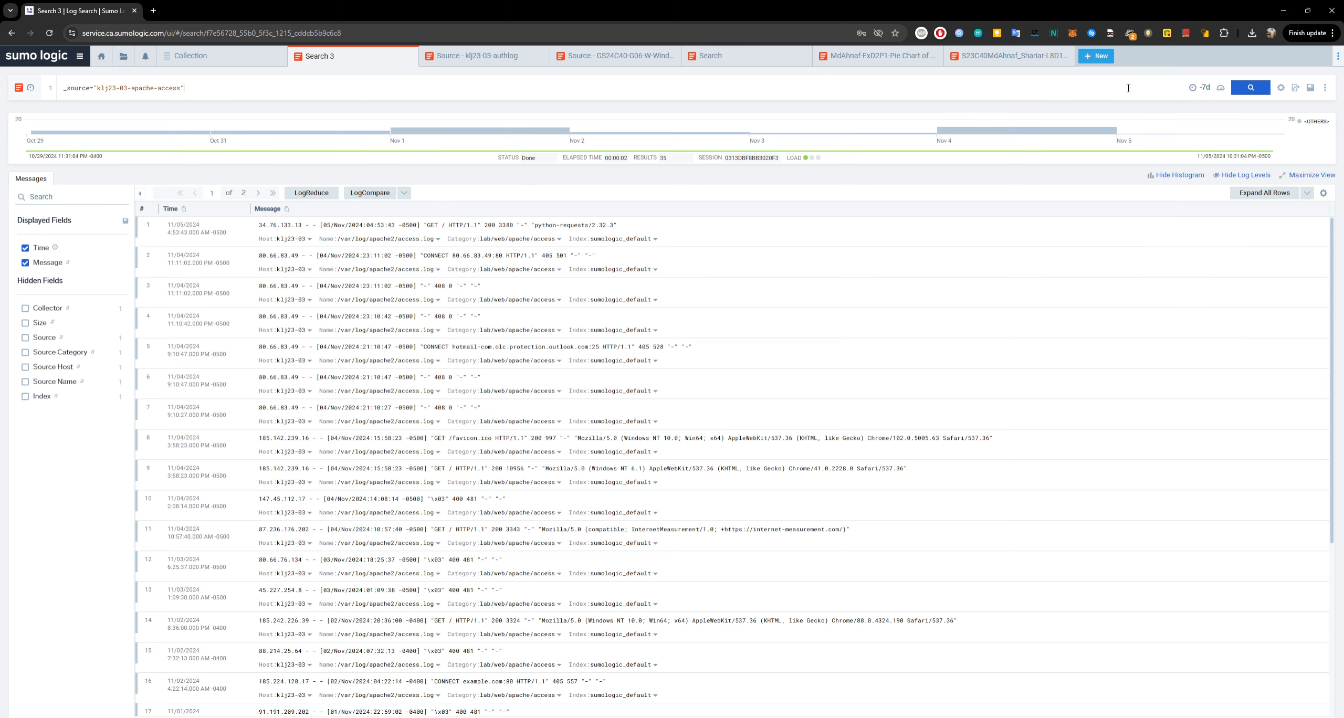
{"action": "left_click", "coordinate": [1206, 88]}
{"action": "left_click", "coordinate": [766, 93]}
{"action": "left_click", "coordinate": [1205, 89]}
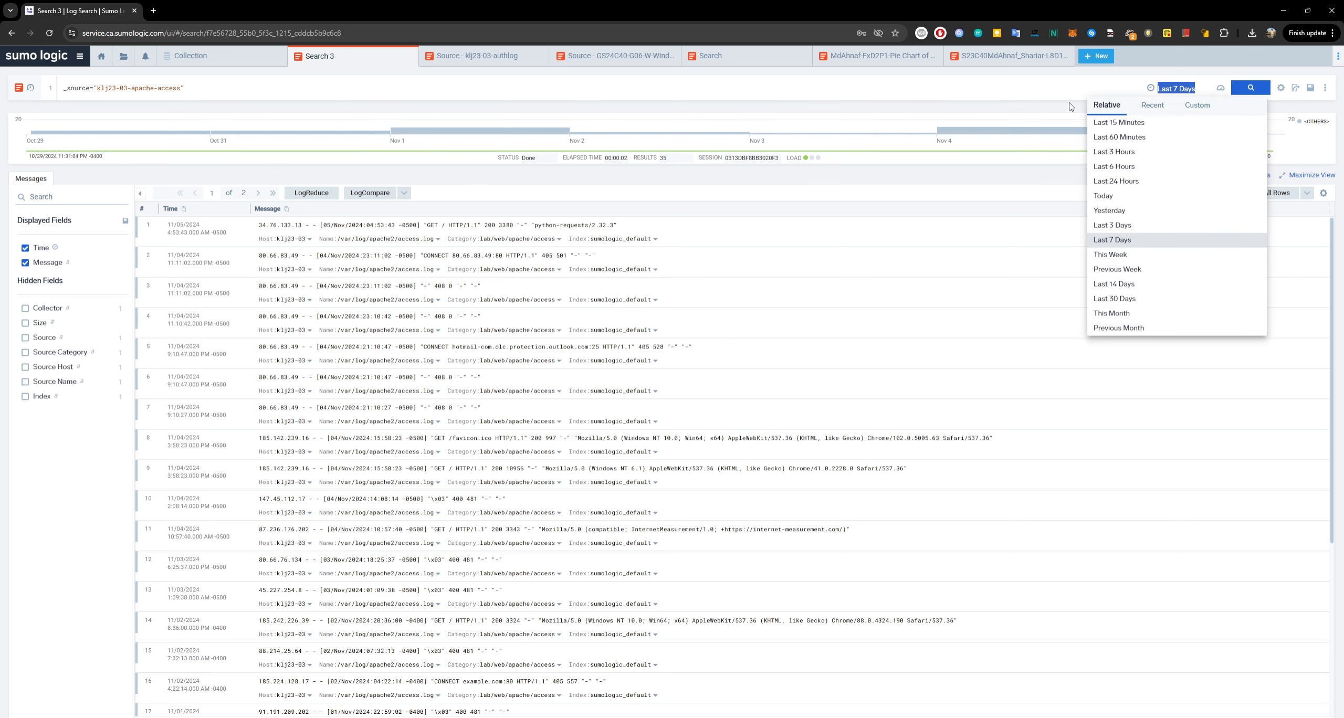
{"action": "left_click", "coordinate": [1116, 89]}
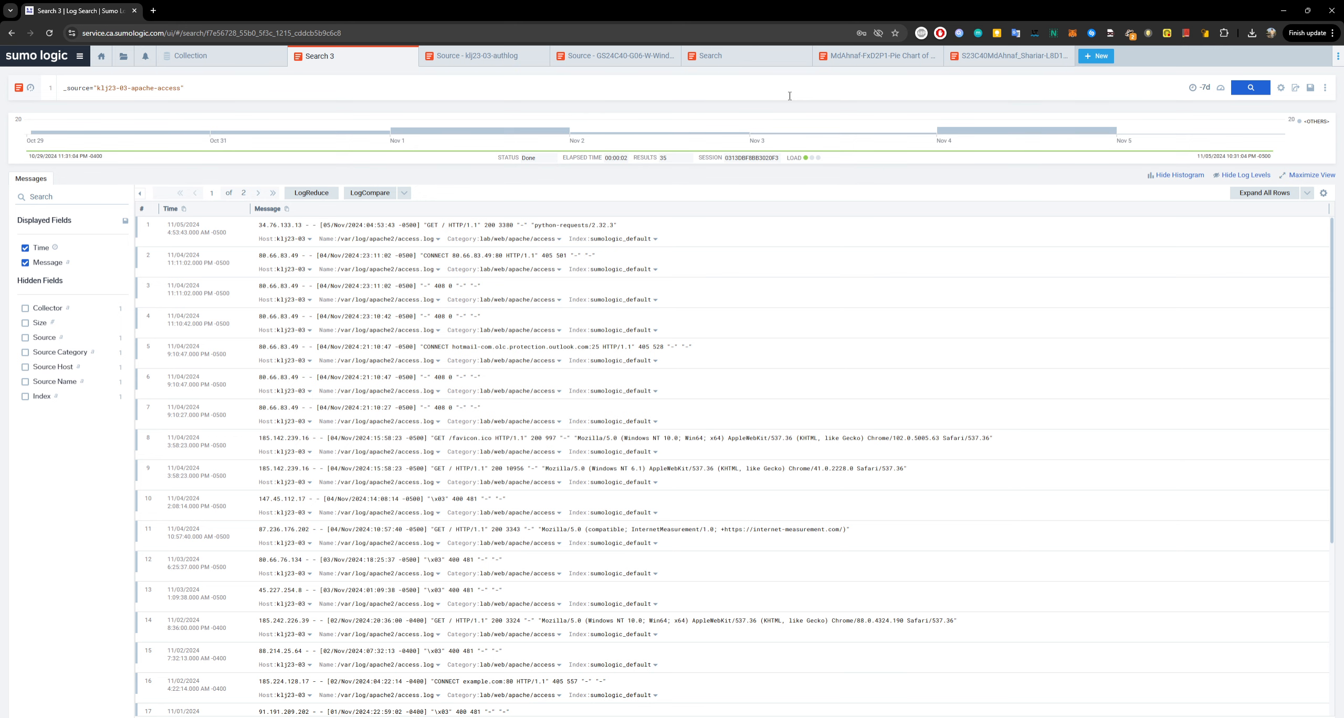
{"action": "key", "text": "Return"}
{"action": "left_click", "coordinate": [240, 86]}
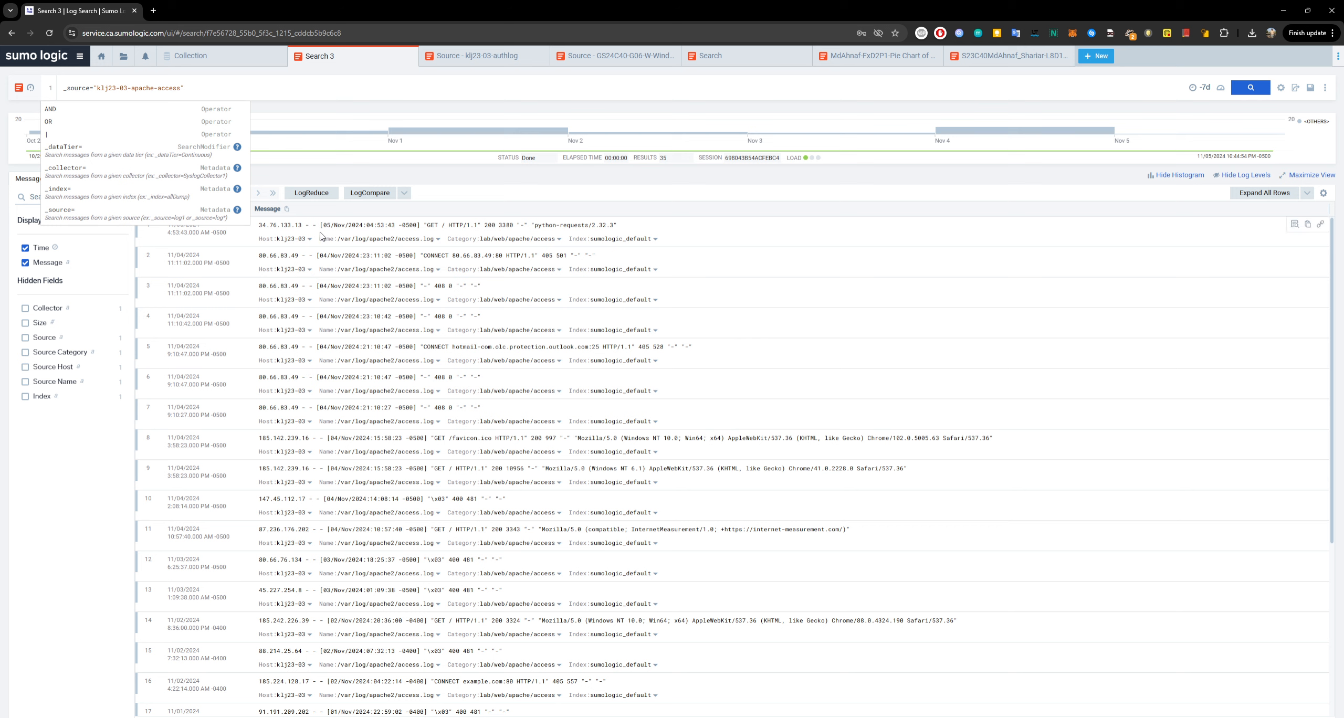
{"action": "left_click", "coordinate": [373, 273]}
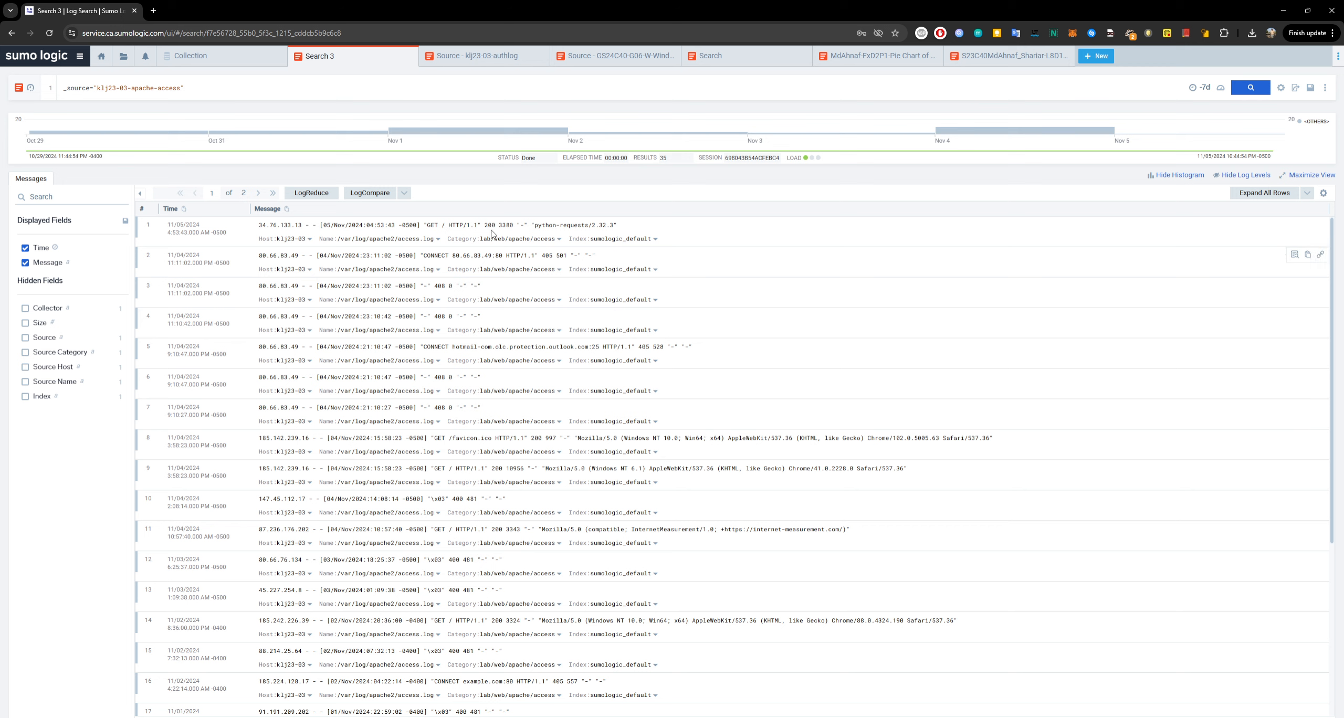
Step: Examine the first access log message with its timestamp and the eighth message requesting /favicon.ico
{"action": "left_click_drag", "start_coordinate": [638, 230], "coordinate": [255, 226]}
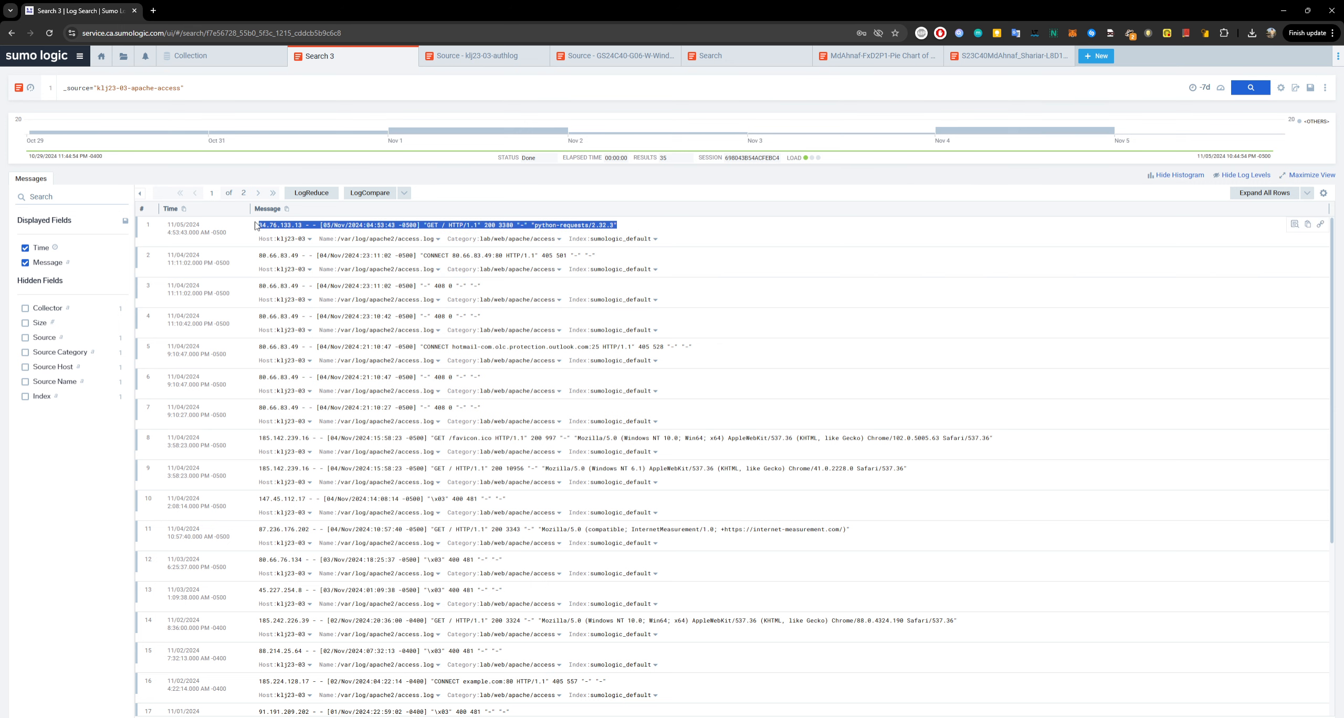
{"action": "left_click", "coordinate": [650, 229]}
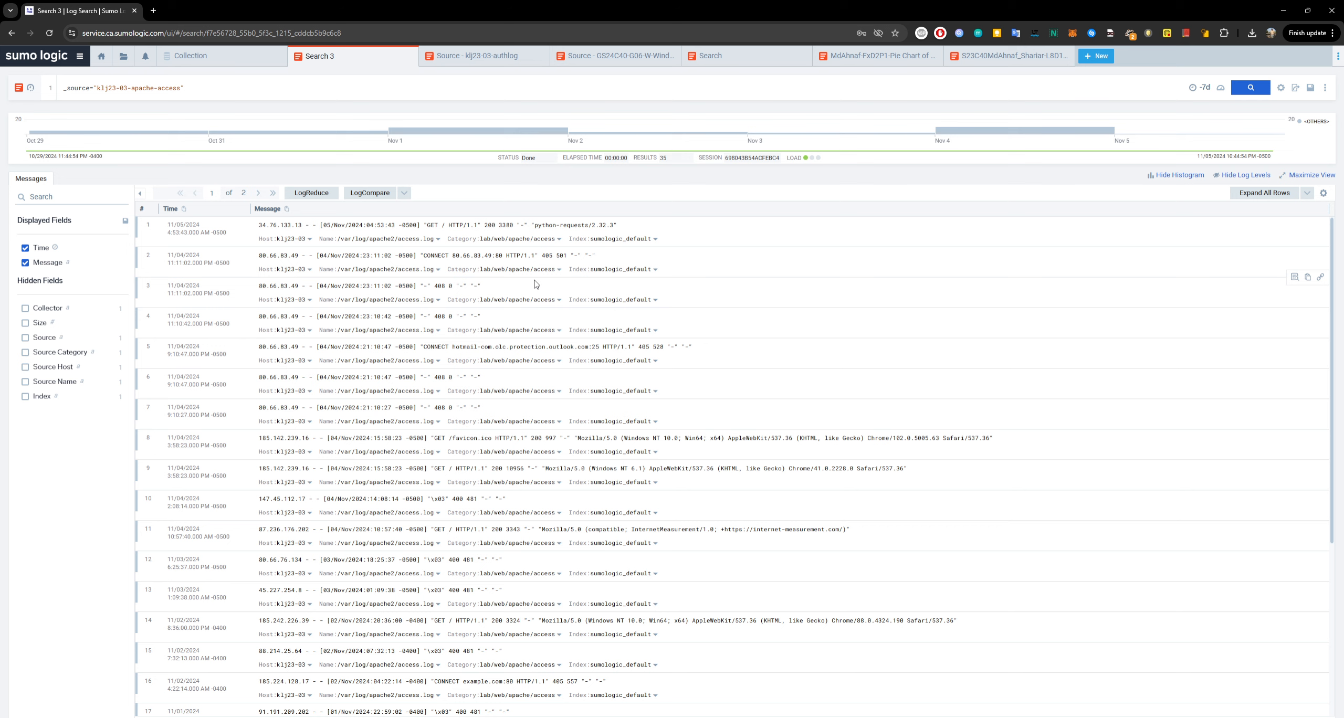
{"action": "left_click_drag", "start_coordinate": [625, 226], "coordinate": [258, 225]}
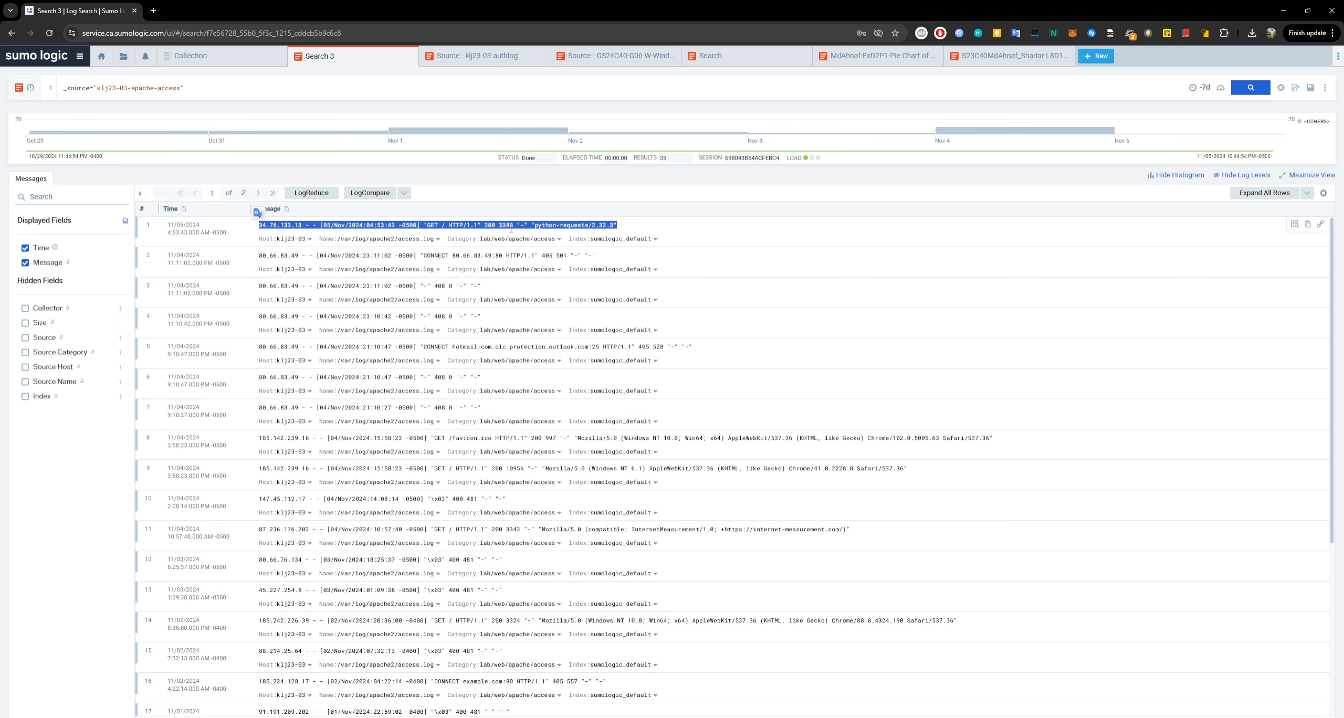
{"action": "left_click", "coordinate": [645, 232]}
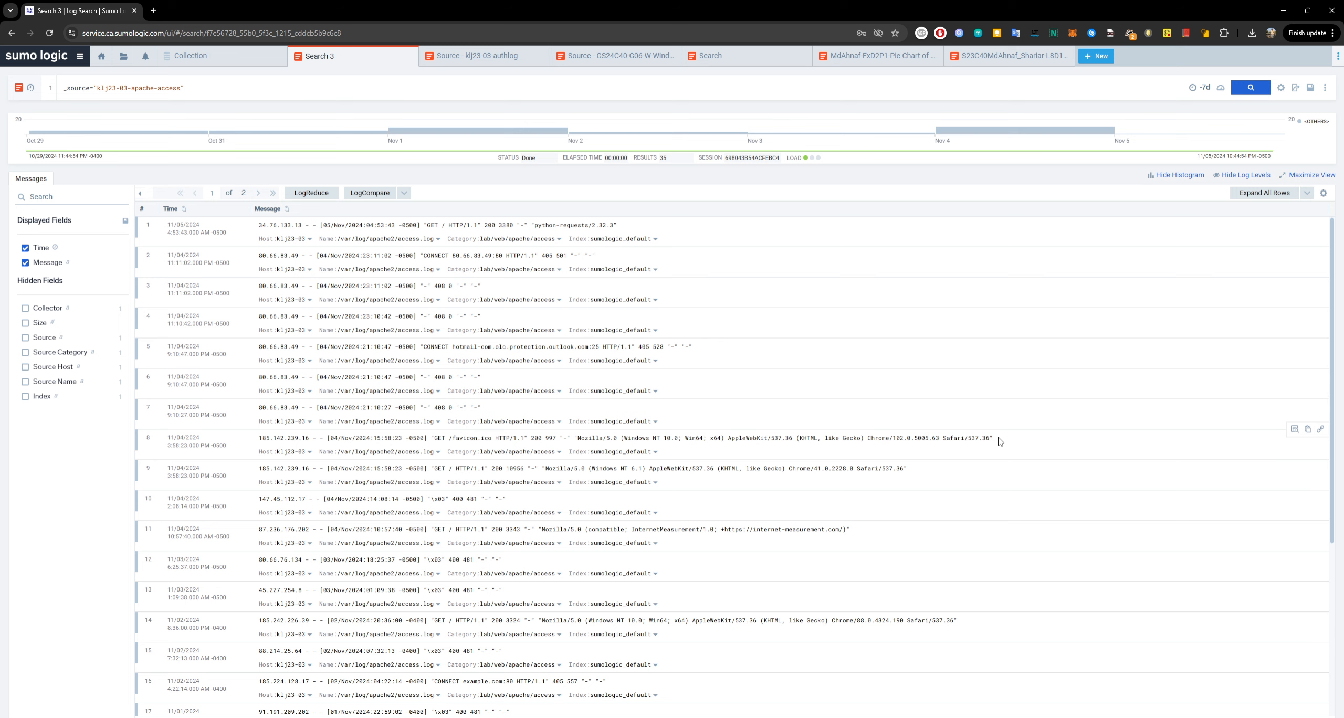
{"action": "left_click_drag", "start_coordinate": [999, 441], "coordinate": [257, 439]}
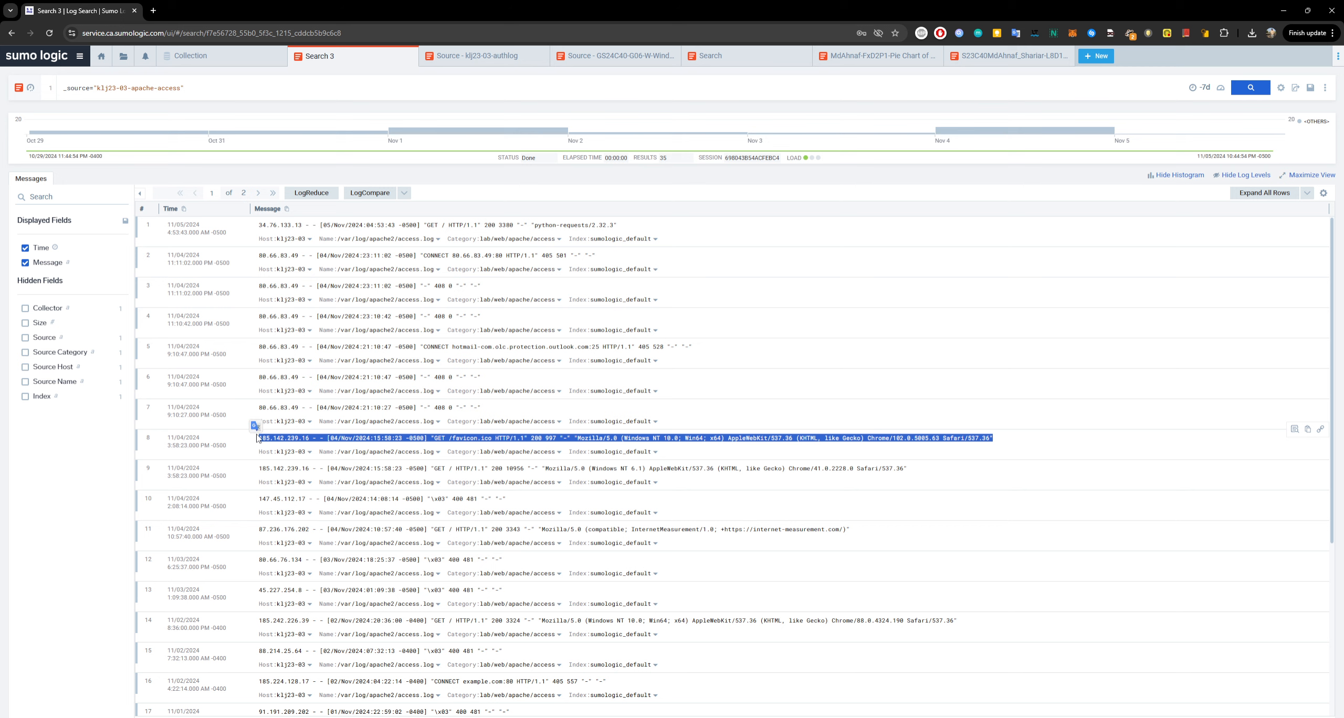
{"action": "right_click", "coordinate": [305, 449]}
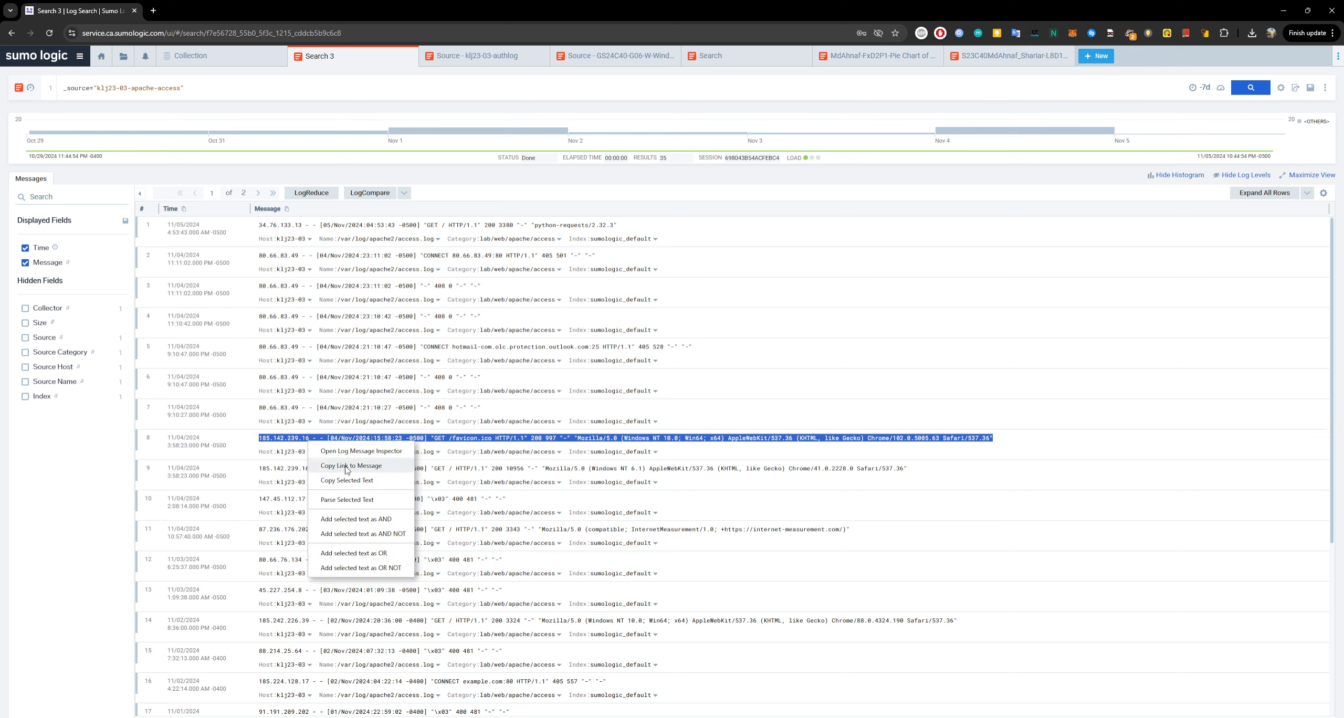
{"action": "left_click", "coordinate": [939, 436]}
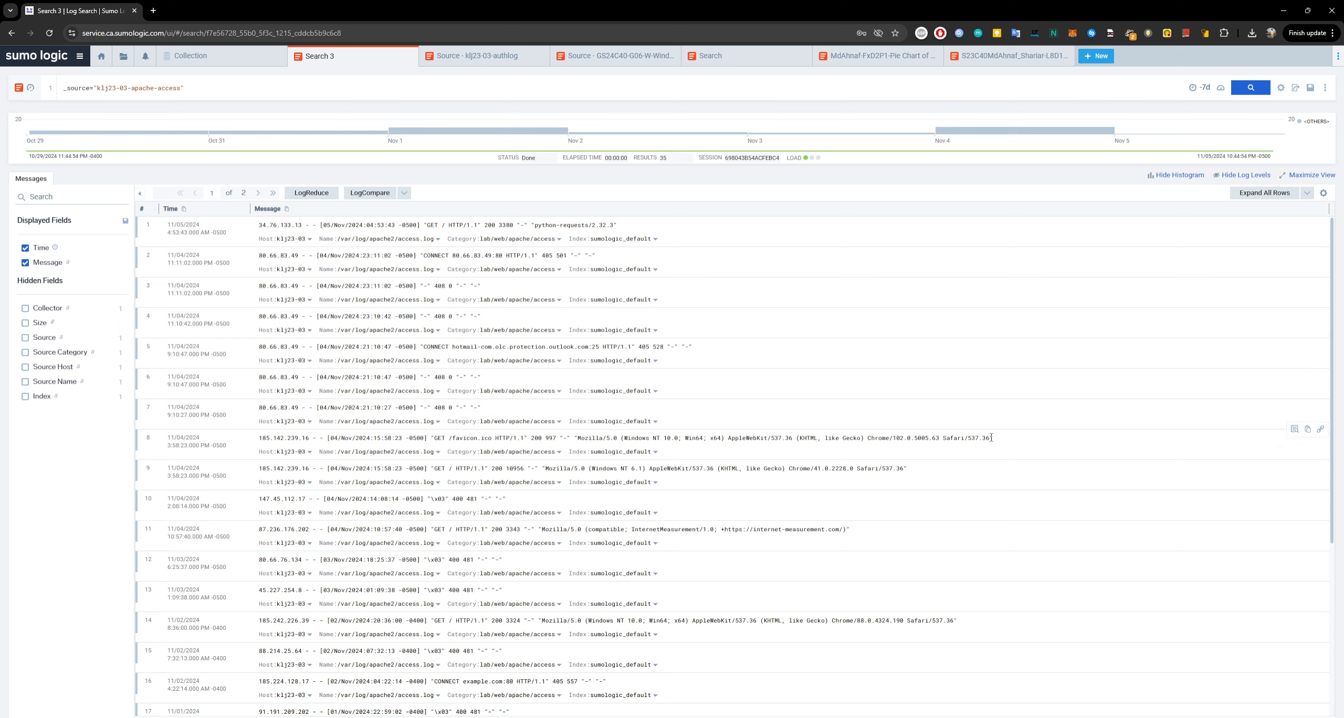
{"action": "left_click_drag", "start_coordinate": [993, 438], "coordinate": [258, 439]}
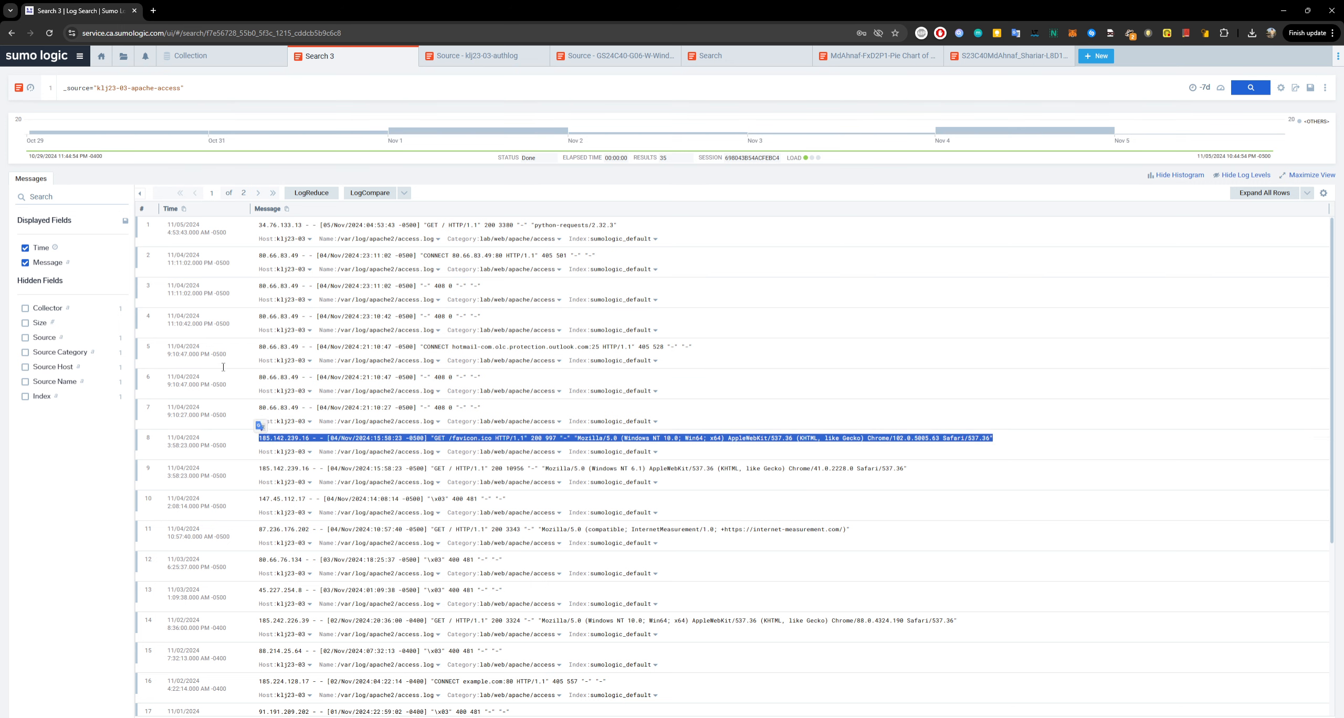
{"action": "left_click", "coordinate": [259, 445]}
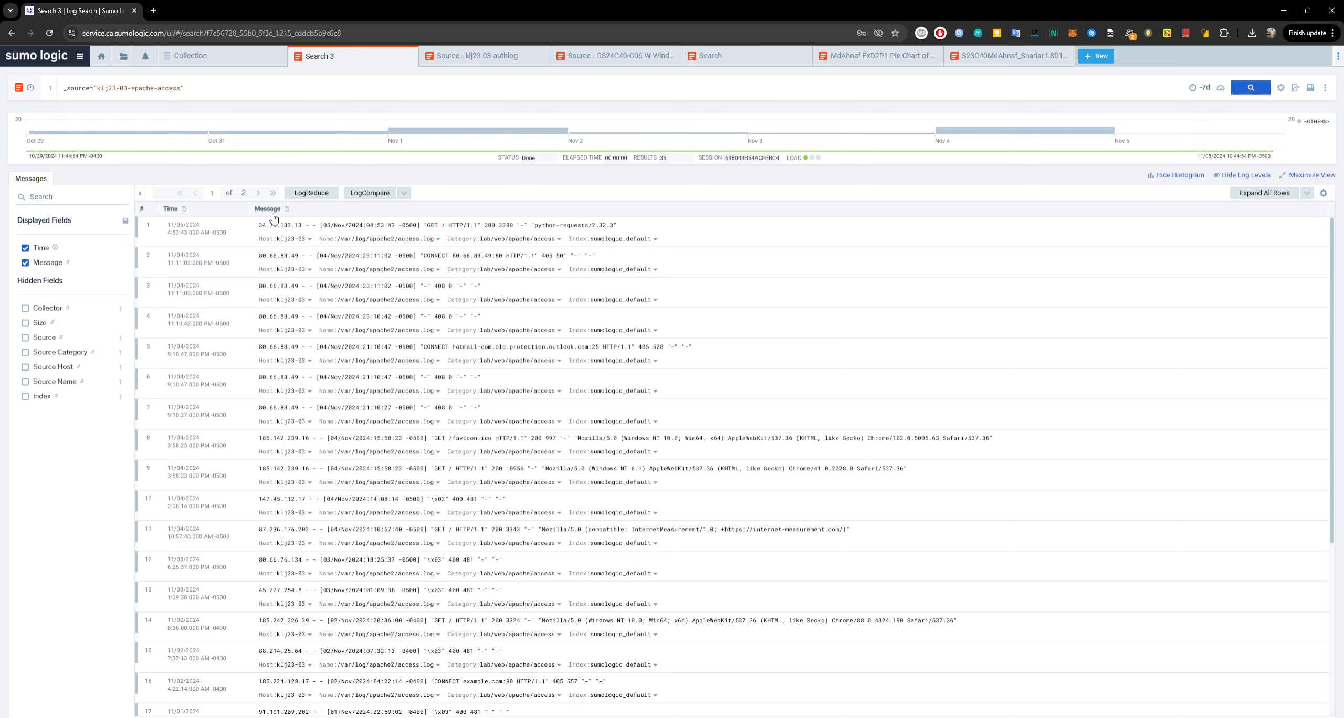
{"action": "left_click_drag", "start_coordinate": [259, 225], "coordinate": [622, 225]}
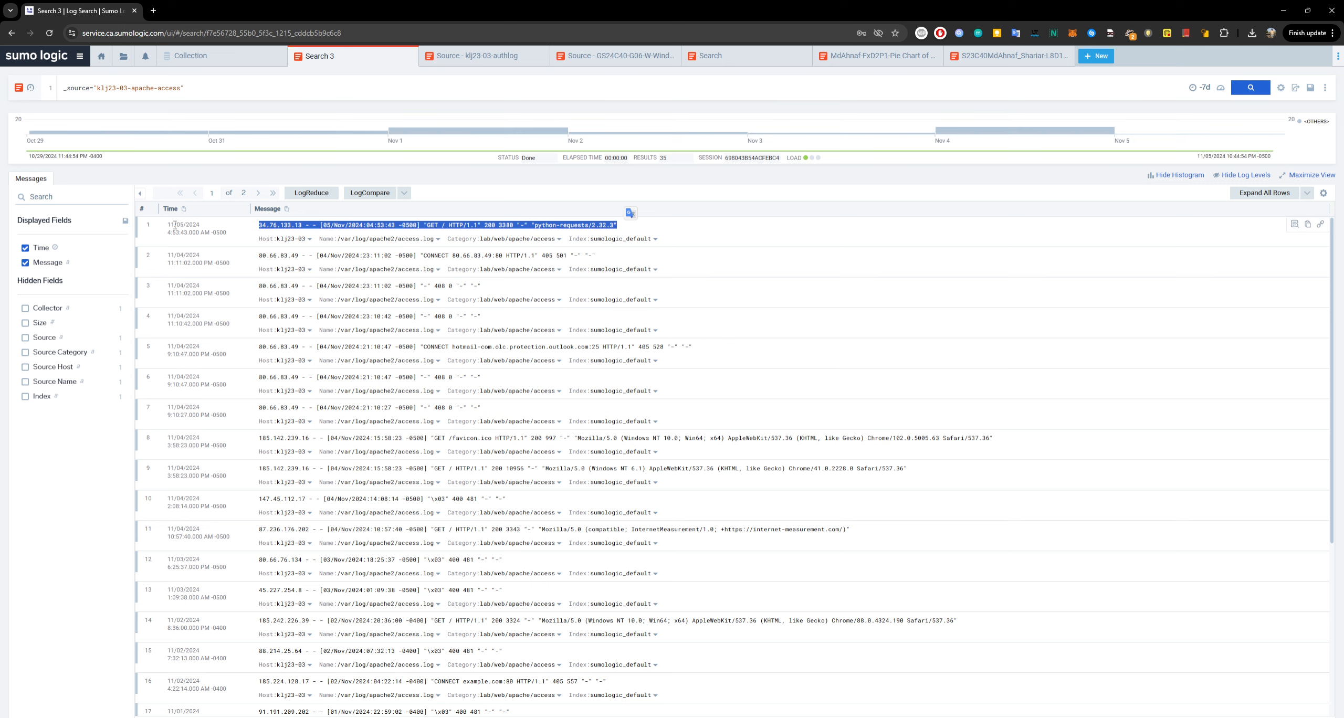
{"action": "triple_click", "coordinate": [197, 234]}
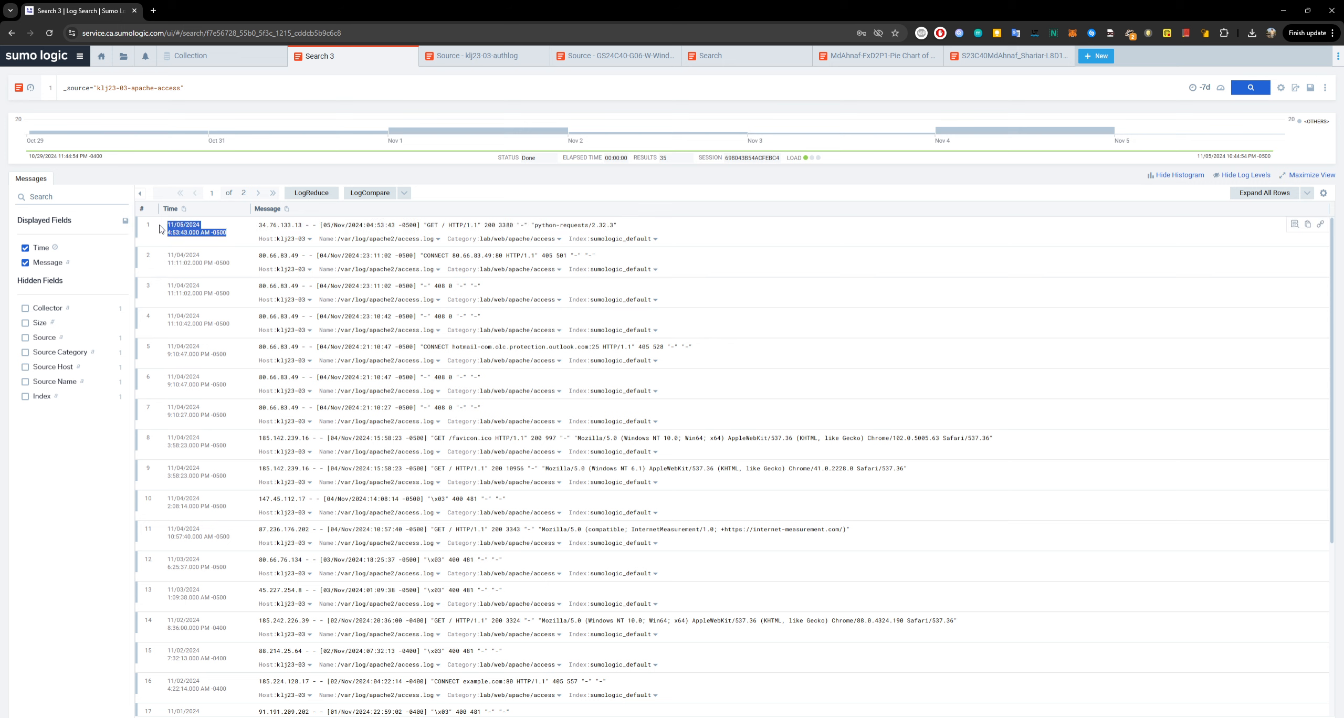
{"action": "right_click", "coordinate": [196, 235]}
{"action": "left_click", "coordinate": [682, 242]}
{"action": "left_click_drag", "start_coordinate": [200, 224], "coordinate": [240, 234]}
{"action": "right_click", "coordinate": [231, 236]}
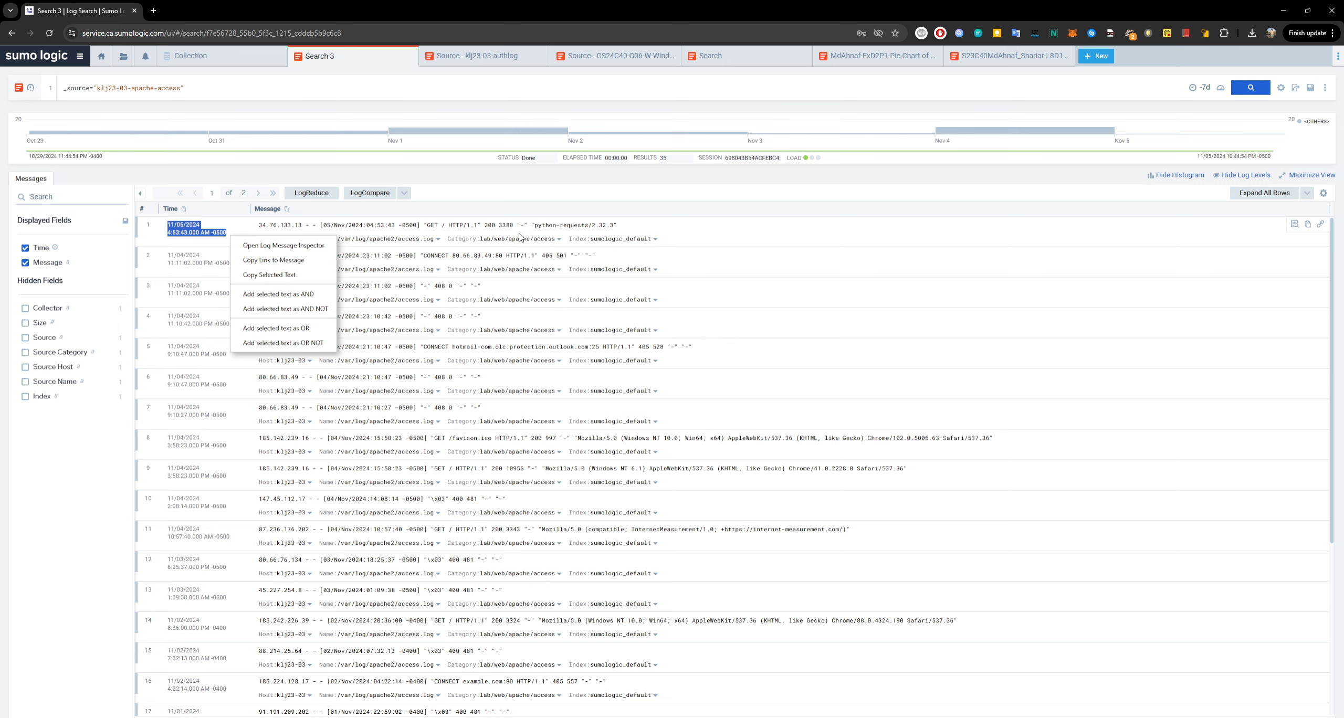
{"action": "left_click", "coordinate": [626, 230]}
{"action": "left_click_drag", "start_coordinate": [625, 229], "coordinate": [257, 225]}
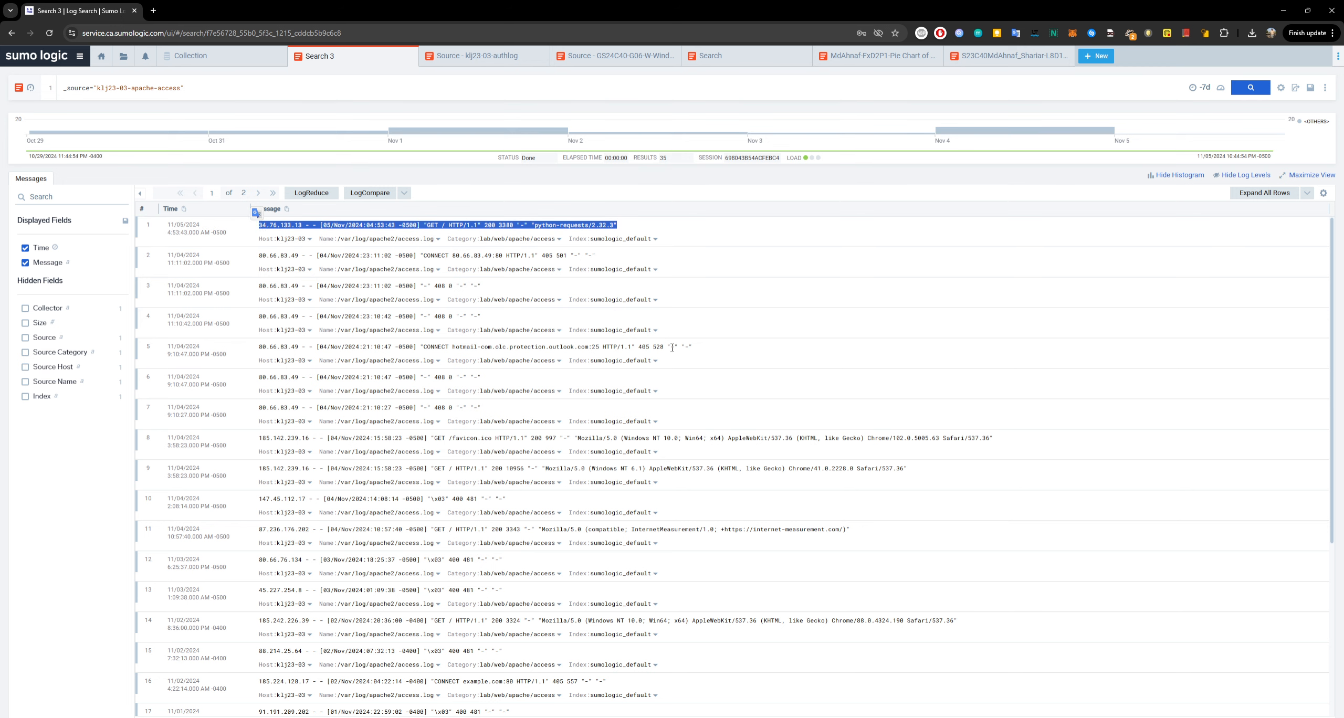
{"action": "left_click", "coordinate": [255, 442]}
{"action": "left_click_drag", "start_coordinate": [258, 442], "coordinate": [991, 442]}
{"action": "right_click", "coordinate": [910, 440]}
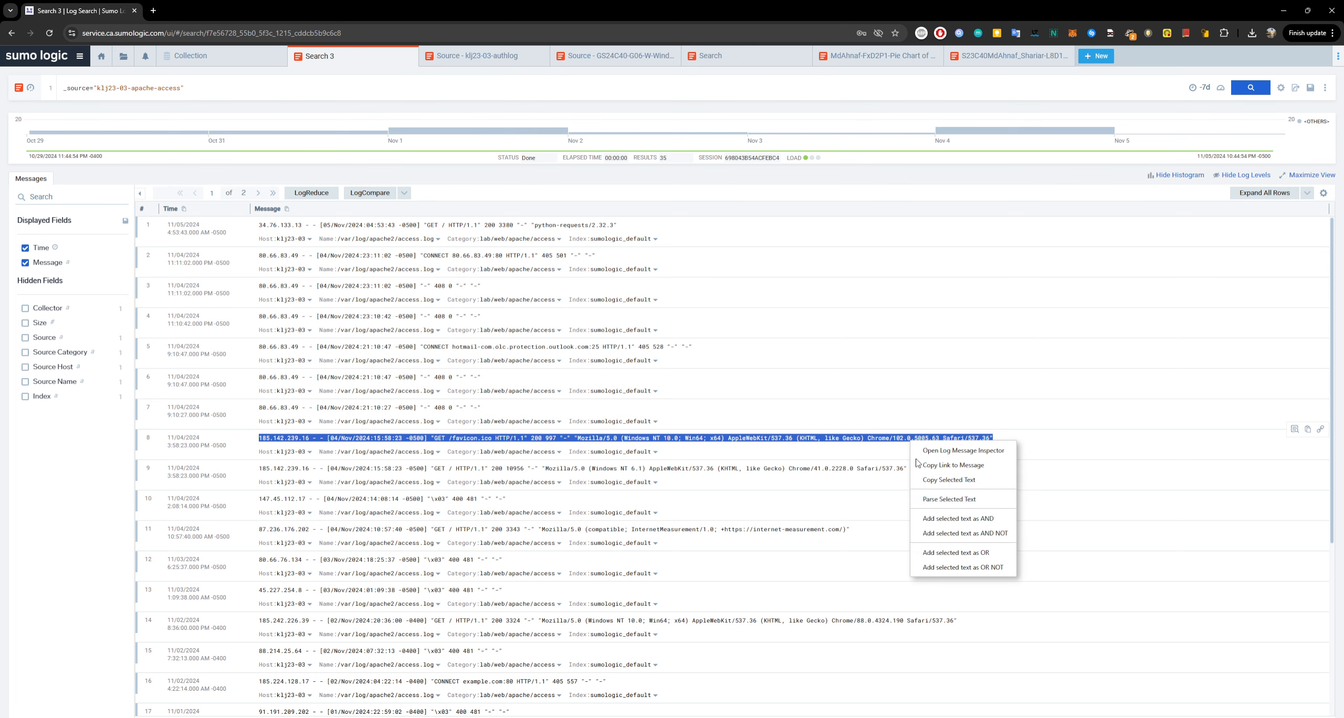
{"action": "left_click", "coordinate": [930, 500]}
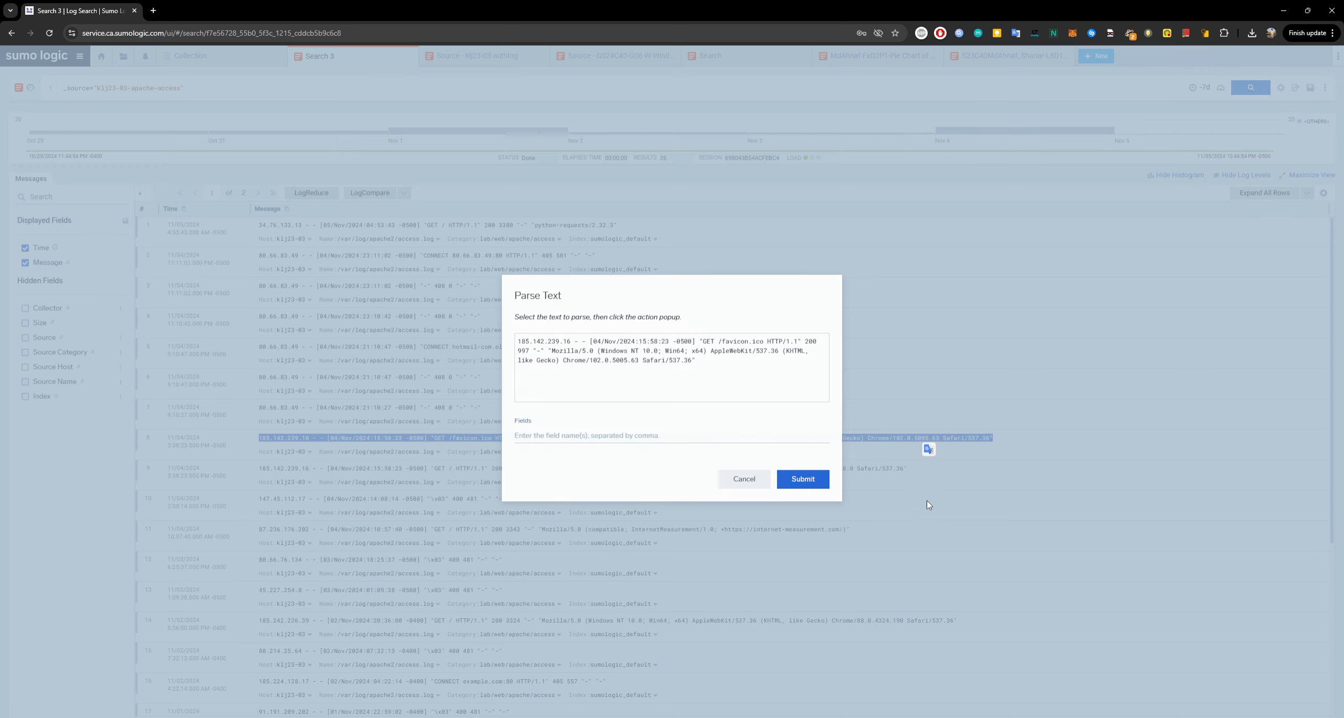
{"action": "left_click", "coordinate": [744, 479]}
Step: Start parsing the full text of the eighth log message, the GET request for /favicon.ico
{"action": "left_click_drag", "start_coordinate": [993, 439], "coordinate": [259, 442]}
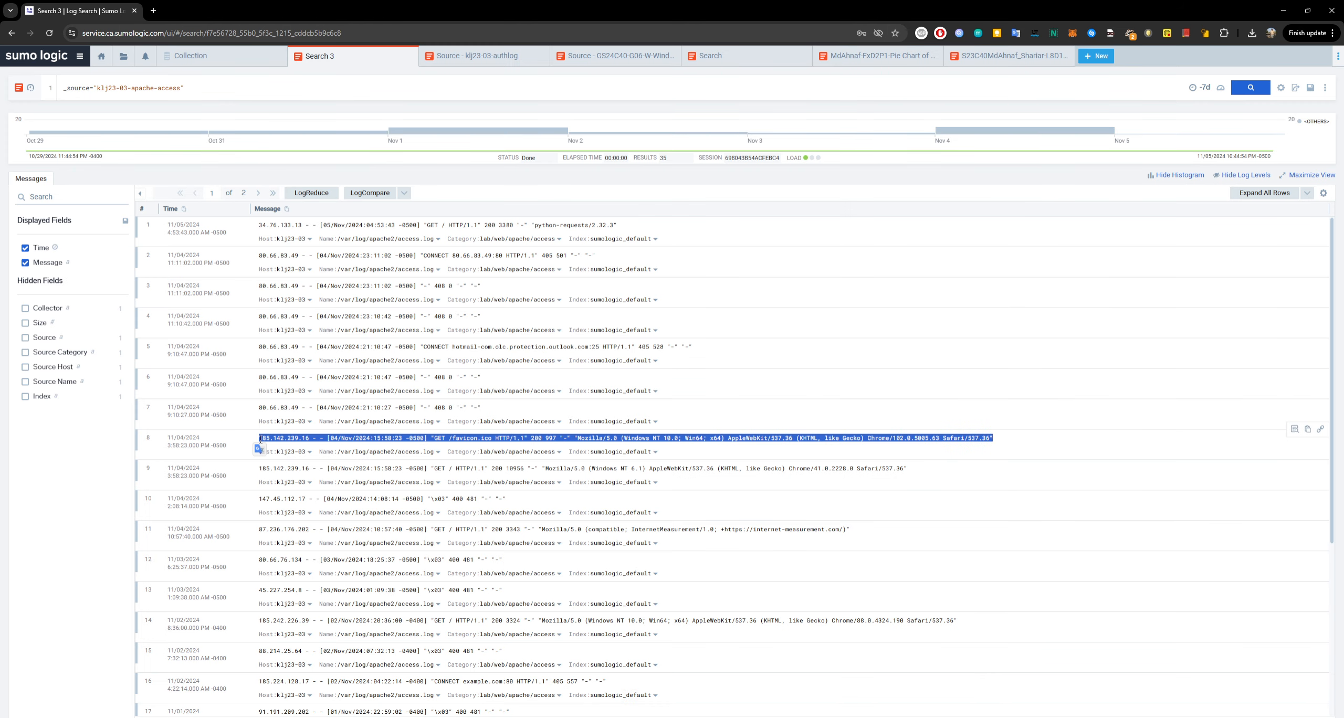
{"action": "right_click", "coordinate": [259, 443]}
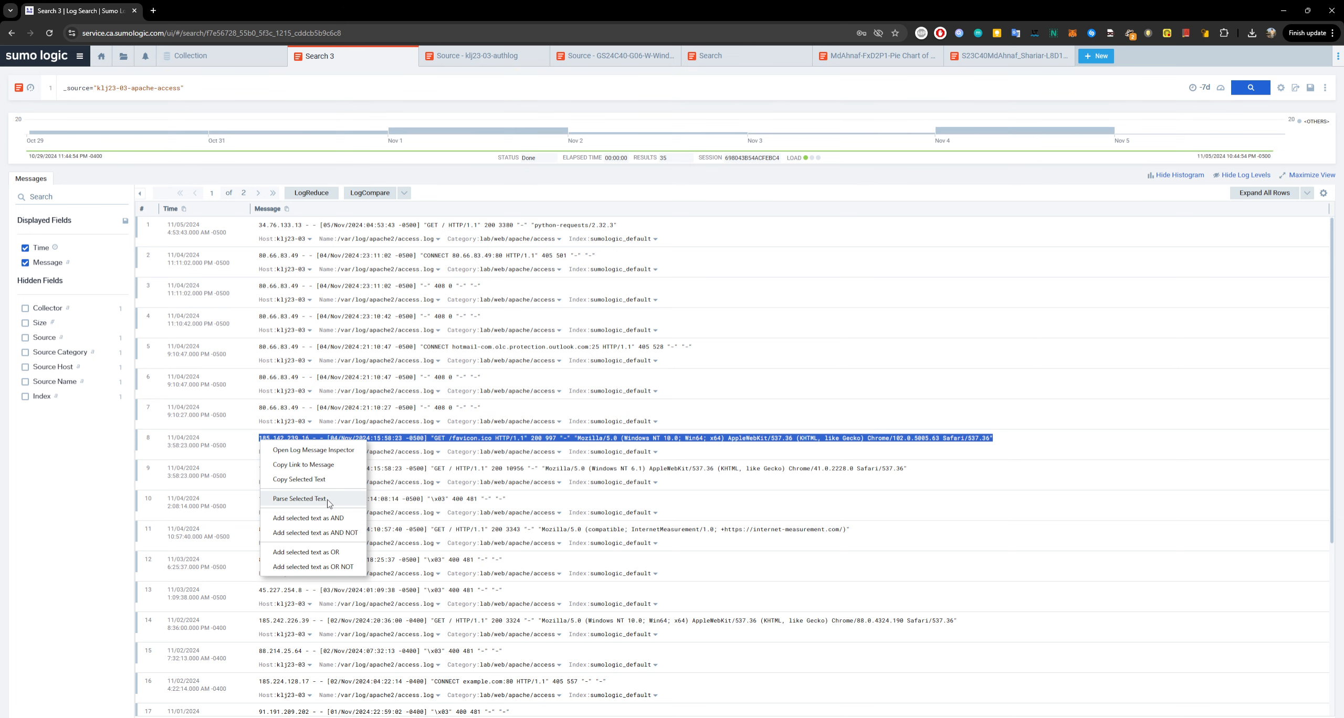
{"action": "left_click", "coordinate": [299, 499]}
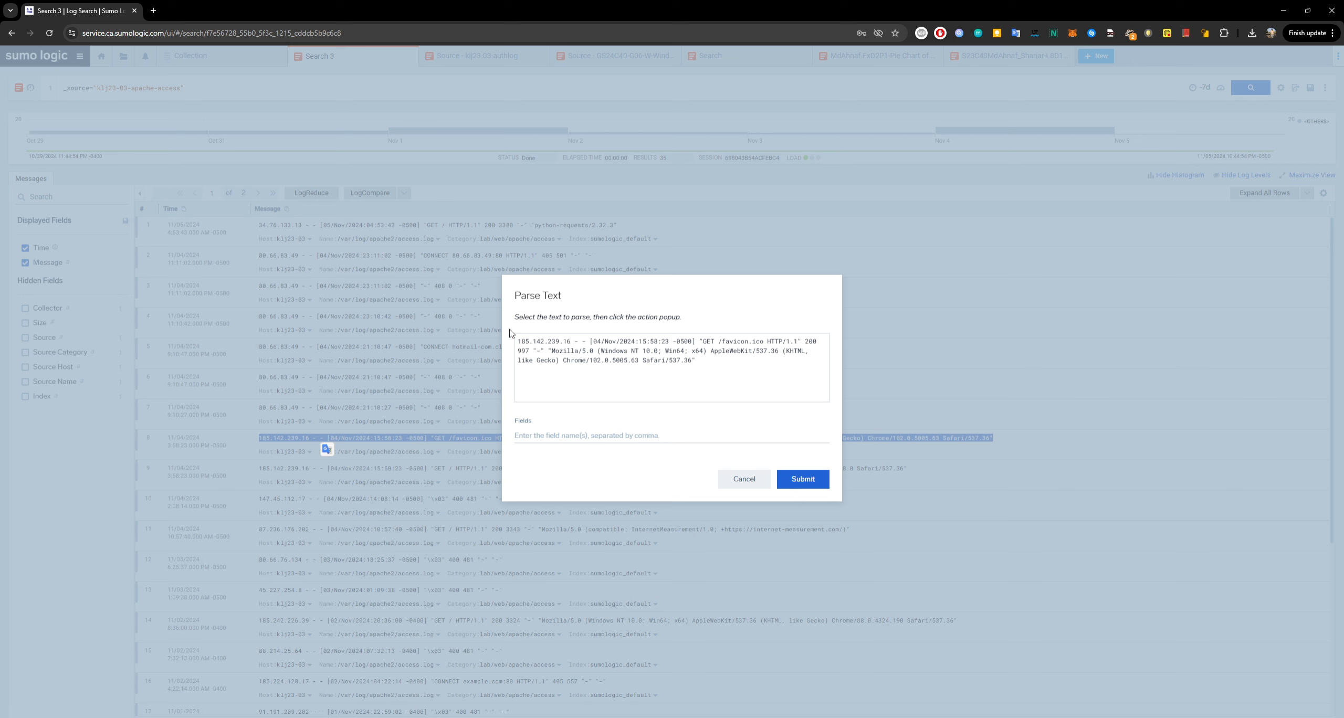
{"action": "left_click", "coordinate": [547, 433]}
{"action": "left_click", "coordinate": [517, 431]}
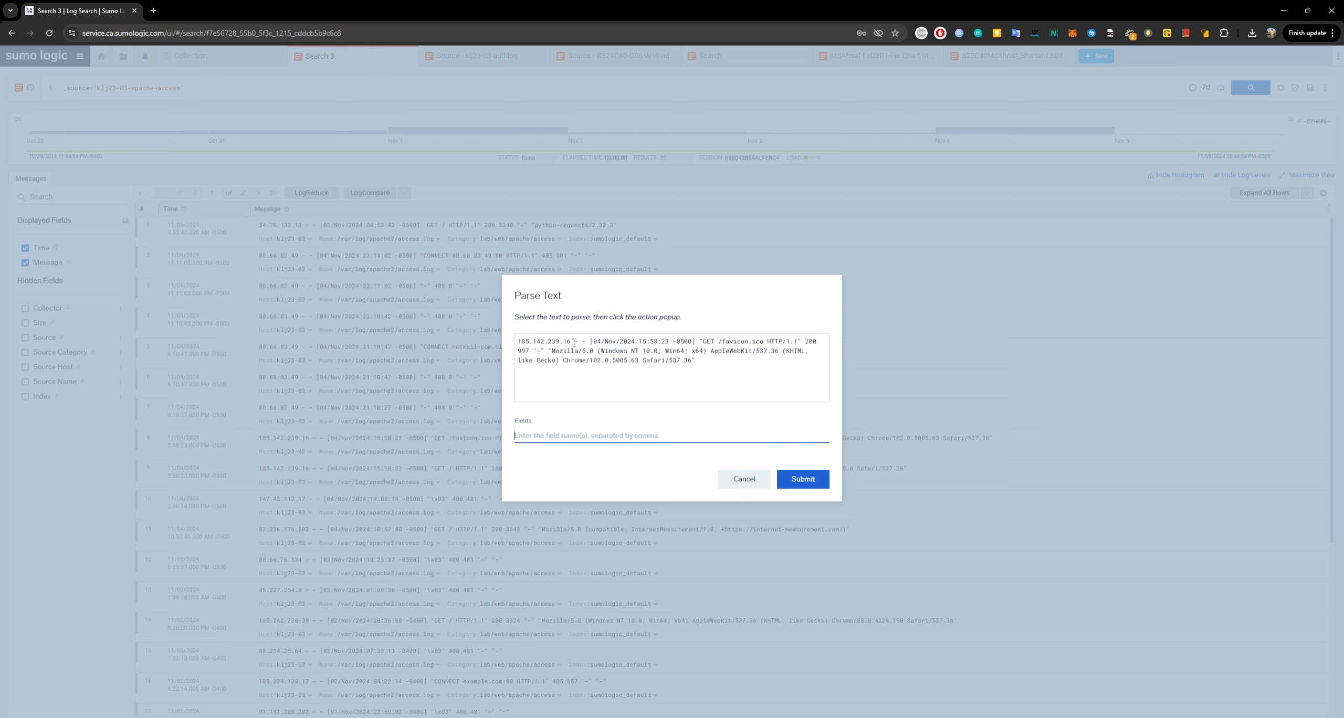
Step: Extract the client IP address at the start of the log line as the first parsed value
{"action": "left_click_drag", "start_coordinate": [571, 342], "coordinate": [517, 342]}
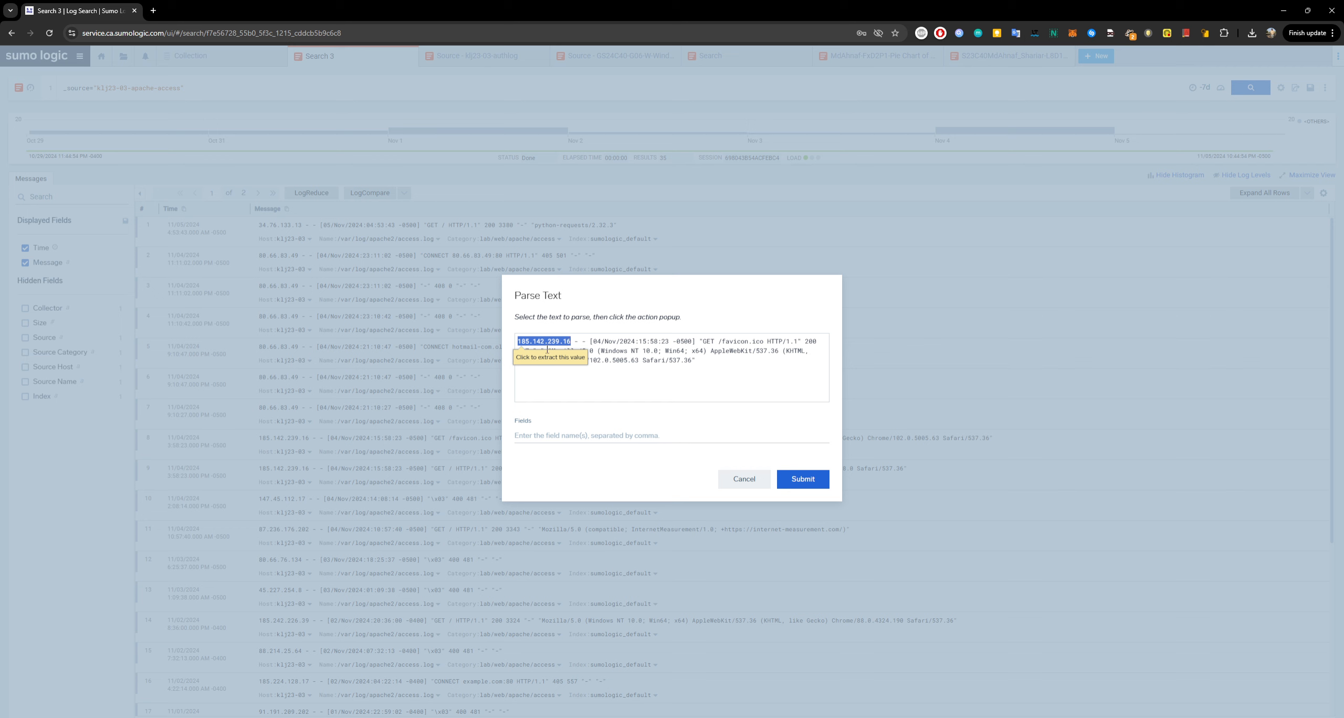
{"action": "left_click", "coordinate": [580, 389]}
{"action": "left_click_drag", "start_coordinate": [518, 341], "coordinate": [571, 341]}
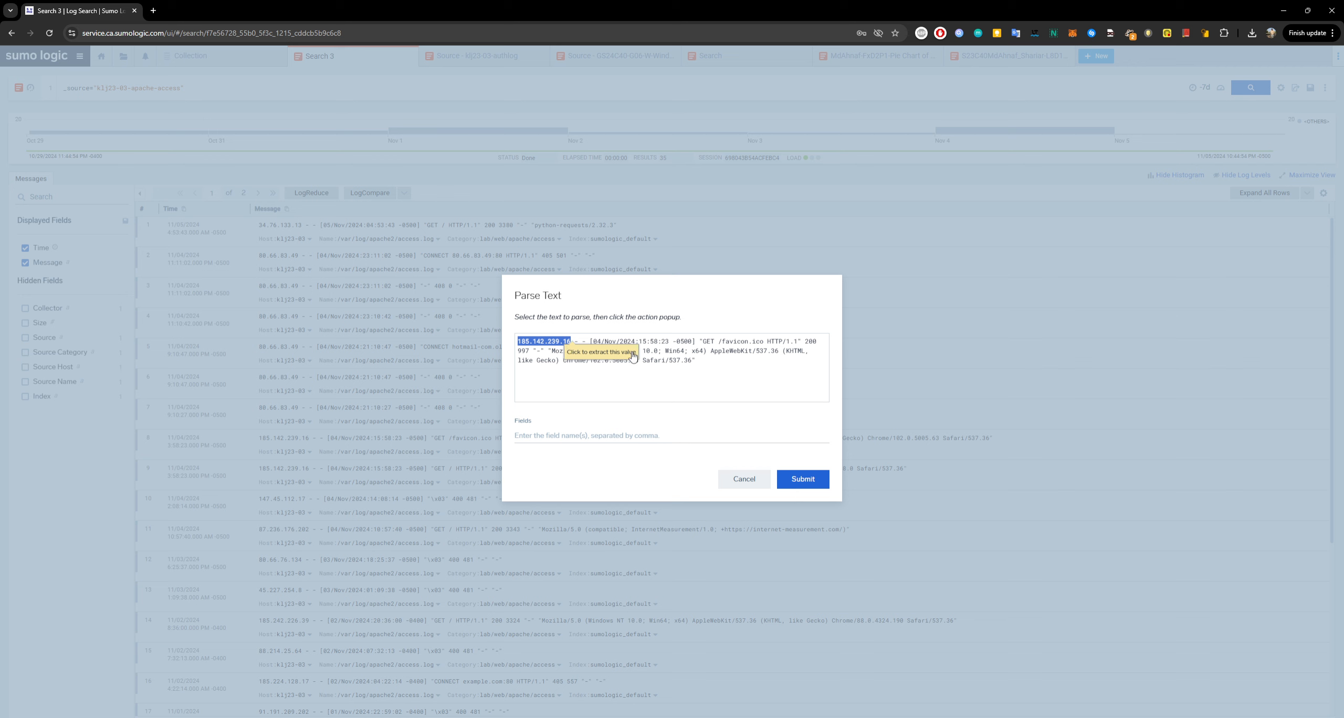
{"action": "left_click", "coordinate": [593, 353]}
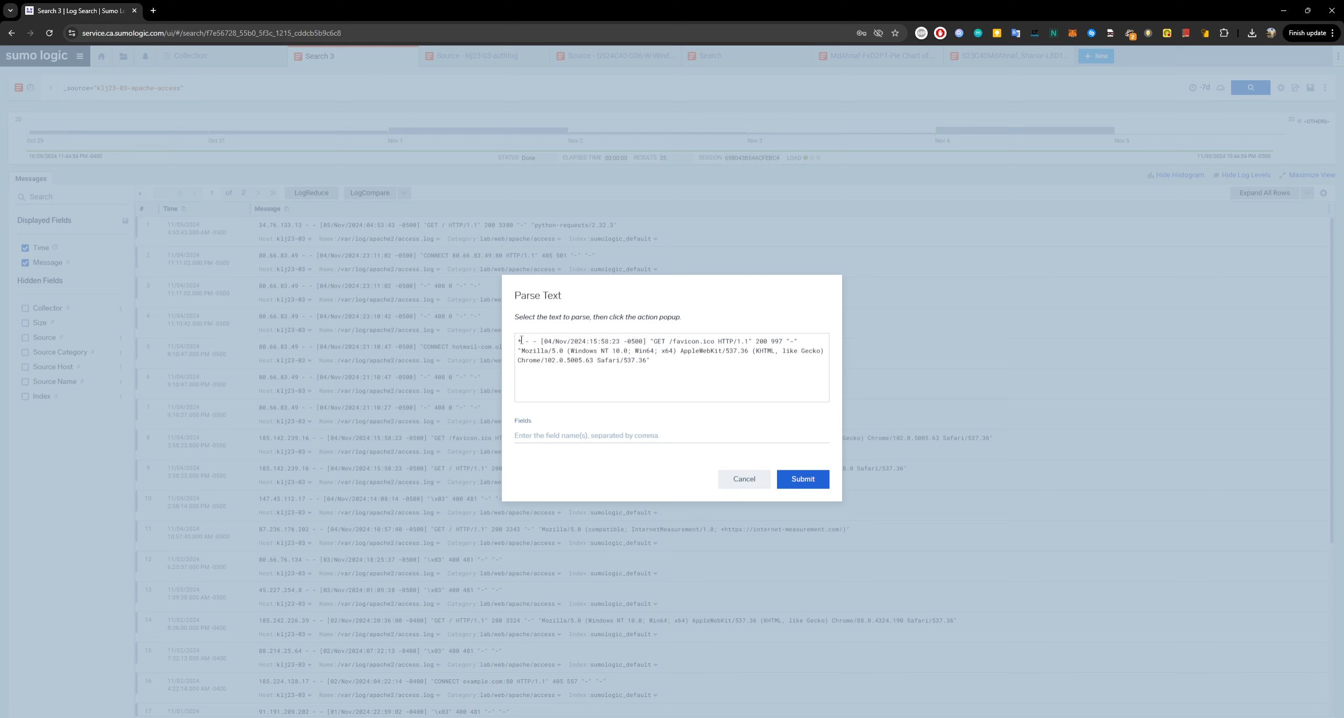
Step: Name the first parsed field source_ip
{"action": "left_click", "coordinate": [539, 437]}
{"action": "double_click", "coordinate": [524, 349]}
{"action": "left_click", "coordinate": [547, 432]}
{"action": "double_click", "coordinate": [521, 340]}
{"action": "left_click", "coordinate": [555, 434]}
{"action": "left_click_drag", "start_coordinate": [525, 341], "coordinate": [519, 341]}
{"action": "left_click", "coordinate": [532, 357]}
{"action": "left_click", "coordinate": [544, 430]}
{"action": "type", "text": "so"}
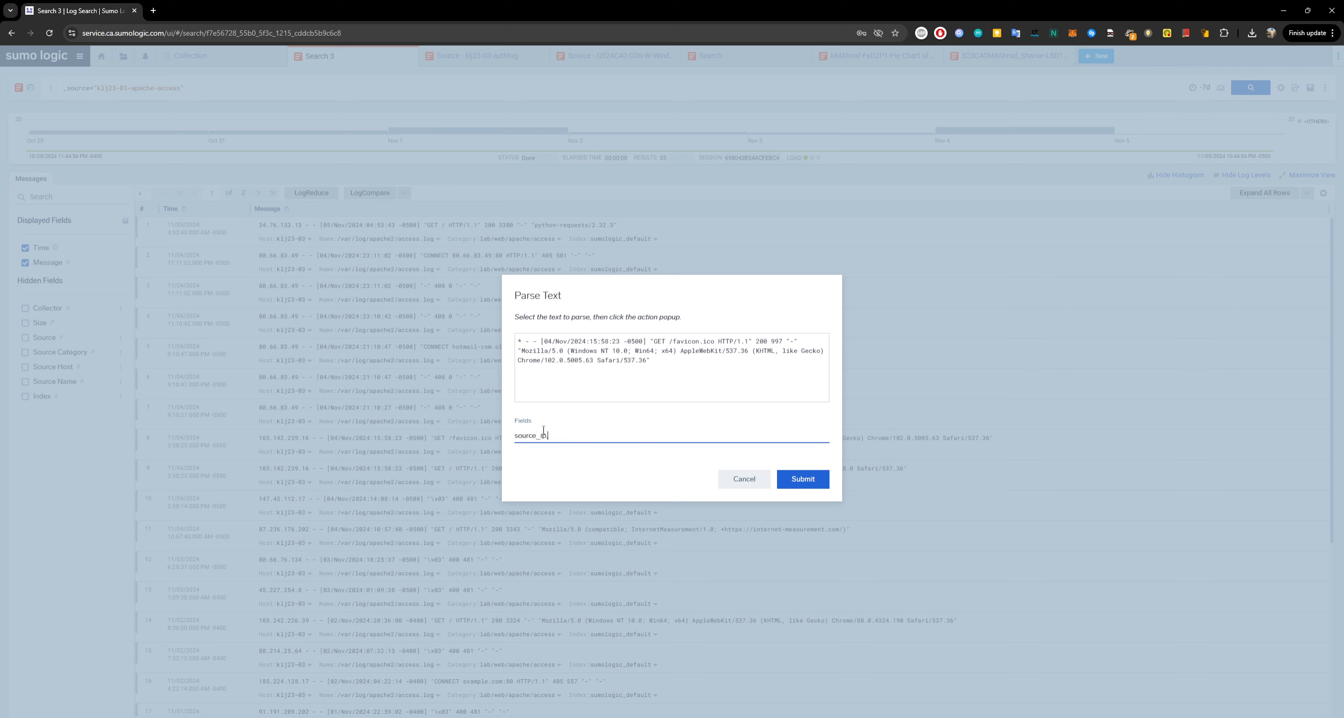
{"action": "type", "text": "urce_ip,"}
{"action": "key", "text": "BackSpace"}
Step: Extract the bracketed date and time as the field Timestamp, and capitalize the first field name to Source_ip
{"action": "left_click_drag", "start_coordinate": [544, 341], "coordinate": [645, 339]}
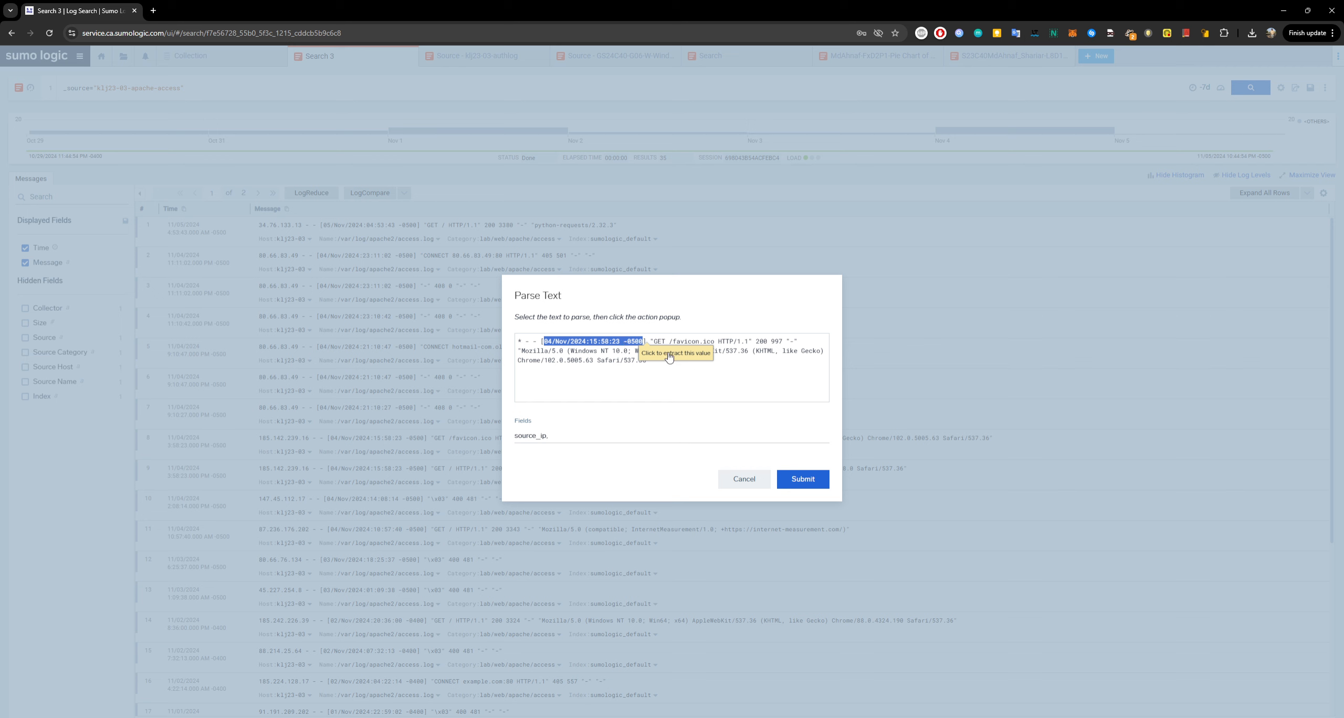
{"action": "left_click", "coordinate": [660, 362]}
{"action": "left_click", "coordinate": [584, 435]}
{"action": "left_click", "coordinate": [584, 436]}
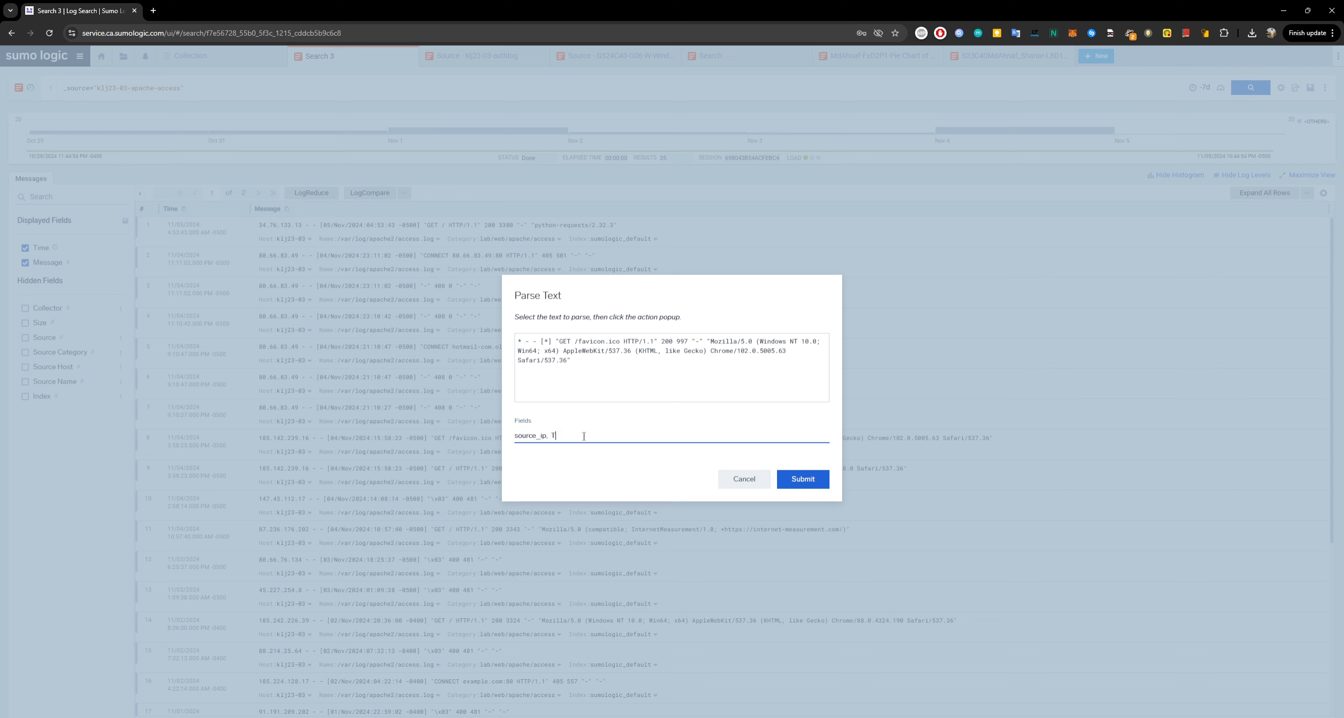
{"action": "type", "text": ", Timestamp,"}
{"action": "left_click", "coordinate": [518, 435]}
{"action": "key", "text": "BackSpace"}
{"action": "type", "text": "S"}
Step: Extract the GET request method from the log line as the field Http_method
{"action": "left_click_drag", "start_coordinate": [558, 342], "coordinate": [573, 340]}
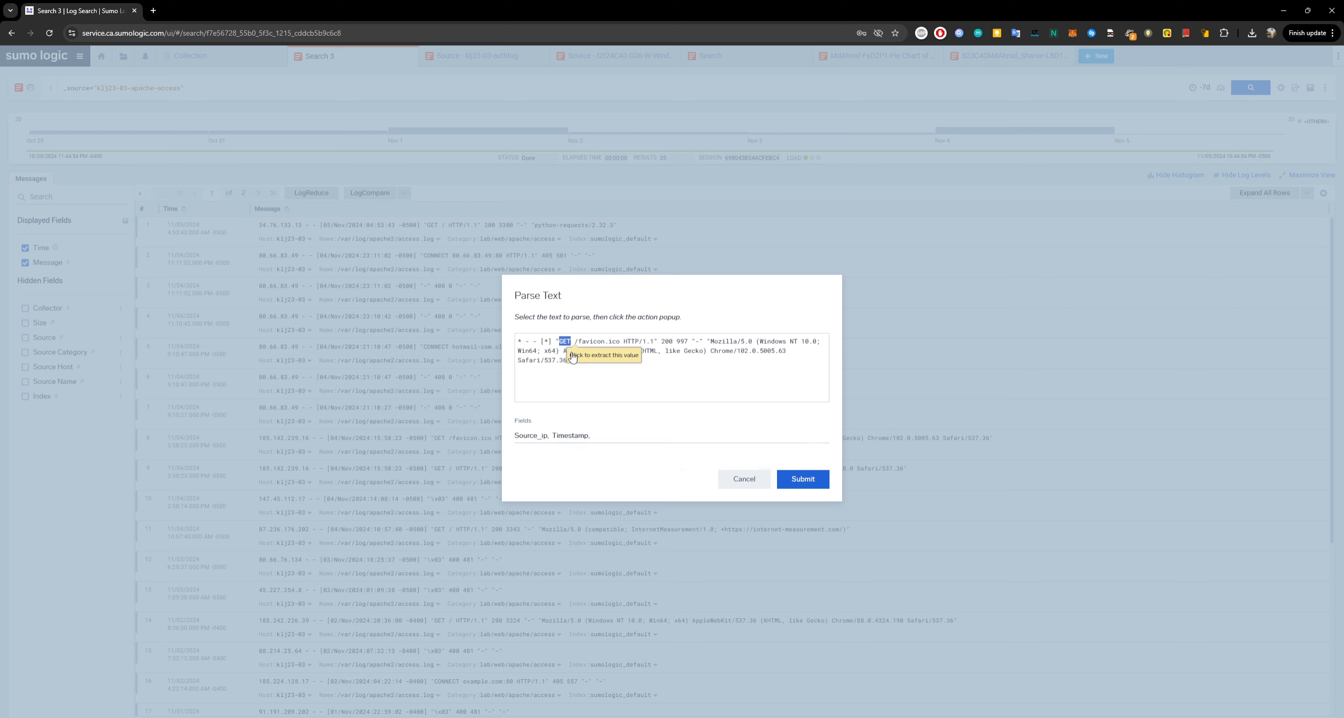
{"action": "left_click", "coordinate": [636, 397]}
{"action": "double_click", "coordinate": [571, 342]}
{"action": "left_click", "coordinate": [591, 357]}
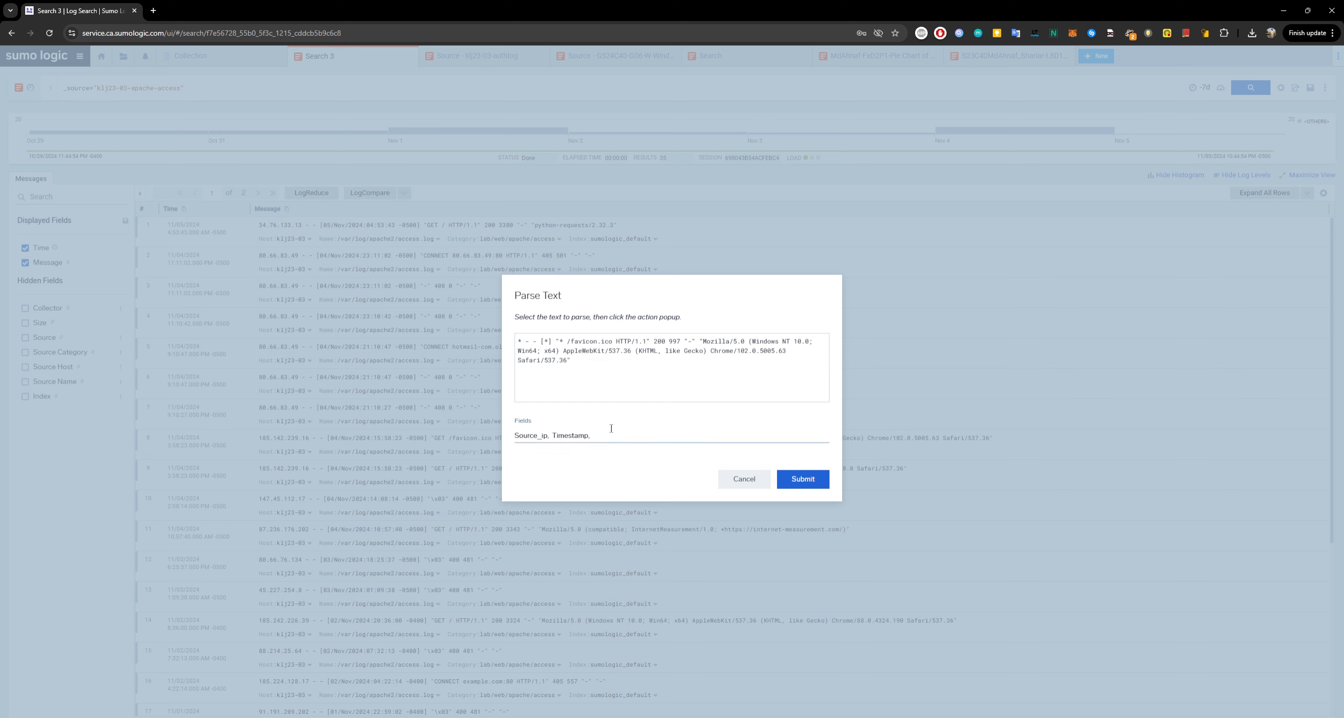
{"action": "left_click", "coordinate": [633, 429]}
{"action": "type", "text": "Http_method,"}
Step: Extract the requested path /favicon.ico from the log line as the field HTTP_Path
{"action": "left_click_drag", "start_coordinate": [566, 342], "coordinate": [614, 342]}
{"action": "left_click", "coordinate": [630, 366]}
{"action": "left_click", "coordinate": [666, 427]}
{"action": "left_click", "coordinate": [667, 436]}
{"action": "type", "text": "TP_Path"}
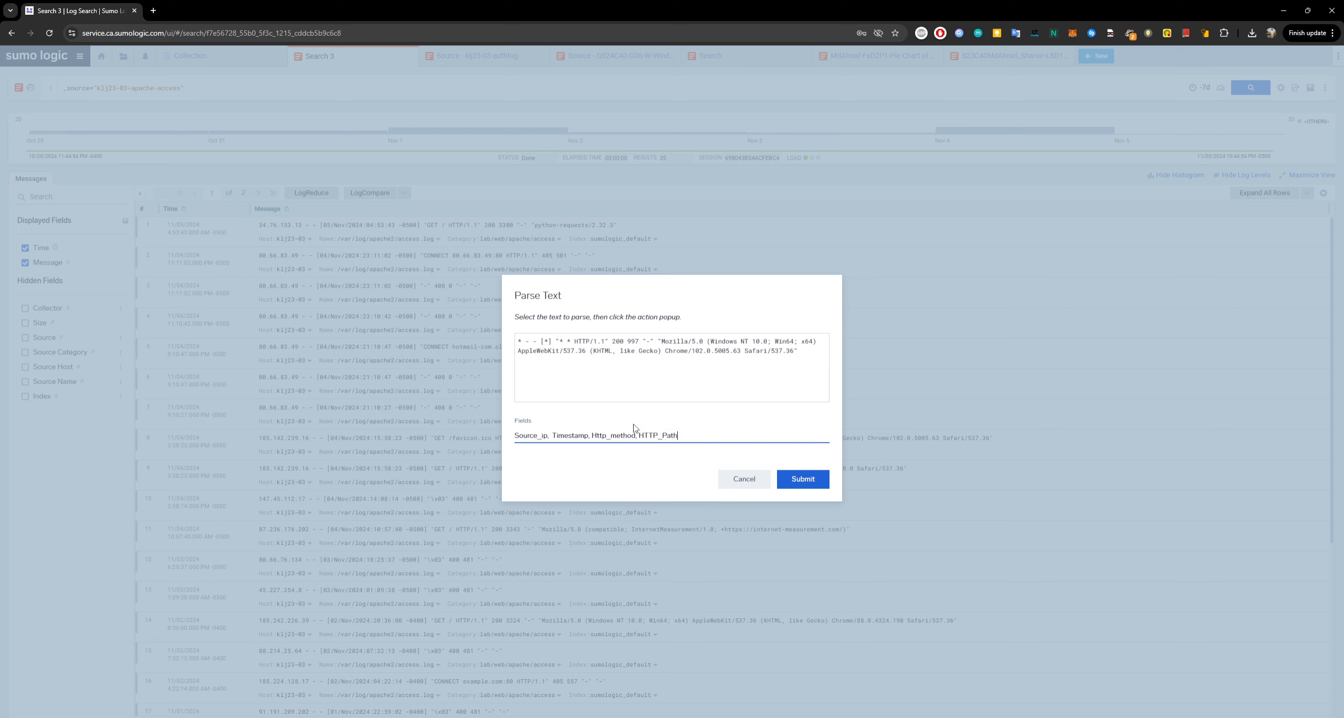
Step: Correct the capitalization of the method and IP field names to HTTP_Method and Source_IP
{"action": "left_click_drag", "start_coordinate": [608, 435], "coordinate": [592, 436]}
{"action": "type", "text": "HTTP"}
{"action": "left_click_drag", "start_coordinate": [619, 438], "coordinate": [622, 439]}
{"action": "type", "text": "M"}
{"action": "left_click_drag", "start_coordinate": [548, 436], "coordinate": [542, 436]}
{"action": "type", "text": "IP"}
Step: Extract HTTP/1.1 from the log line as the field HTTP_Version
{"action": "left_click", "coordinate": [691, 435]}
{"action": "type", "text": ","}
{"action": "left_click_drag", "start_coordinate": [574, 341], "coordinate": [606, 344]}
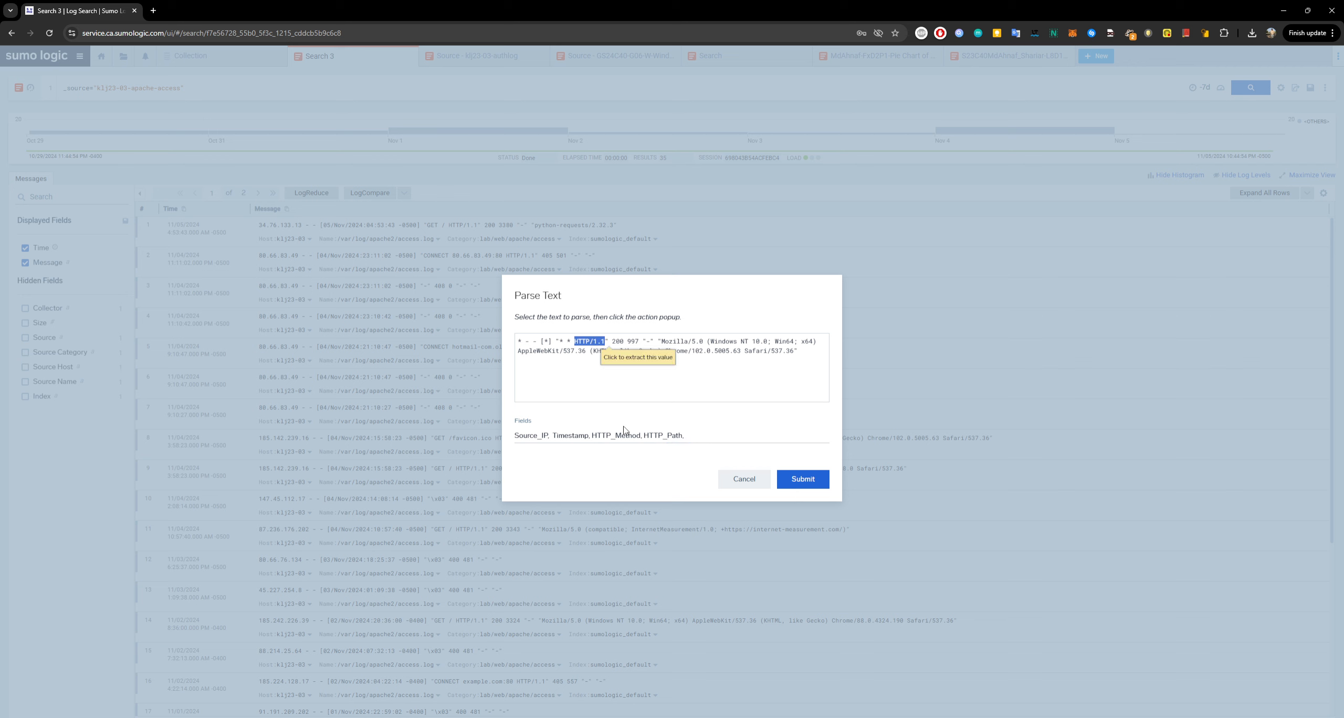
{"action": "left_click", "coordinate": [689, 437]}
{"action": "left_click", "coordinate": [689, 437]}
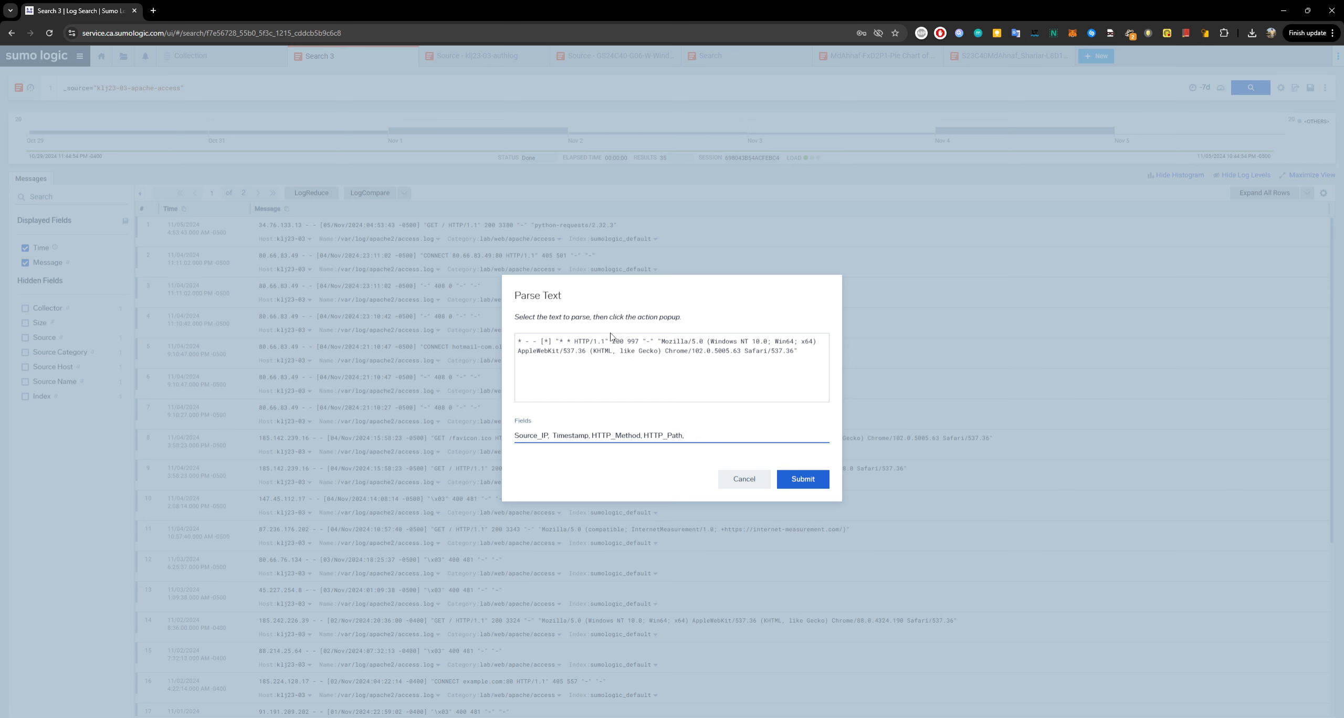
{"action": "left_click_drag", "start_coordinate": [605, 341], "coordinate": [575, 341]}
{"action": "left_click", "coordinate": [604, 357]}
{"action": "left_click", "coordinate": [722, 435]}
{"action": "left_click", "coordinate": [722, 436]}
{"action": "type", "text": "HTTP_Ve"}
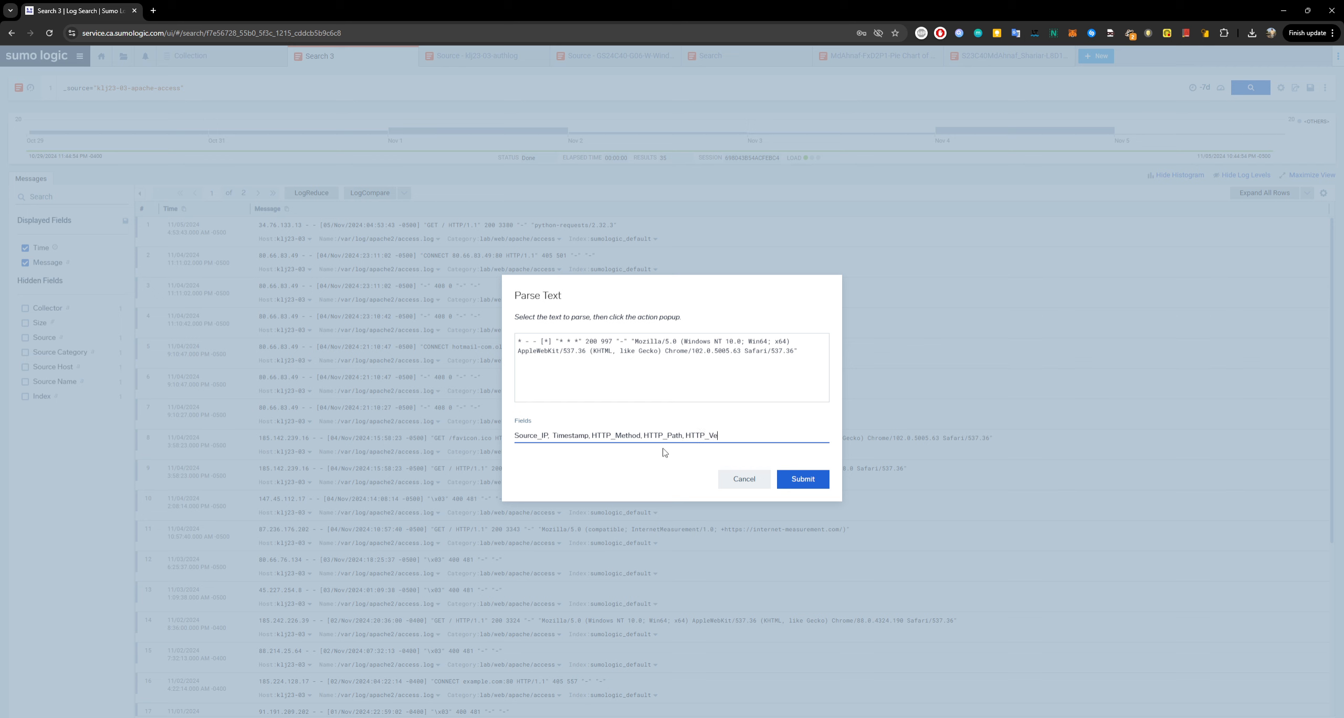
{"action": "type", "text": "rsion,"}
Step: Extract the response code 200 from the log line as the field Status_Code
{"action": "double_click", "coordinate": [590, 341]}
{"action": "left_click", "coordinate": [625, 365]}
{"action": "left_click", "coordinate": [757, 435]}
{"action": "type", "text": "H"}
{"action": "key", "text": "BackSpace"}
{"action": "type", "text": "Status_Codem"}
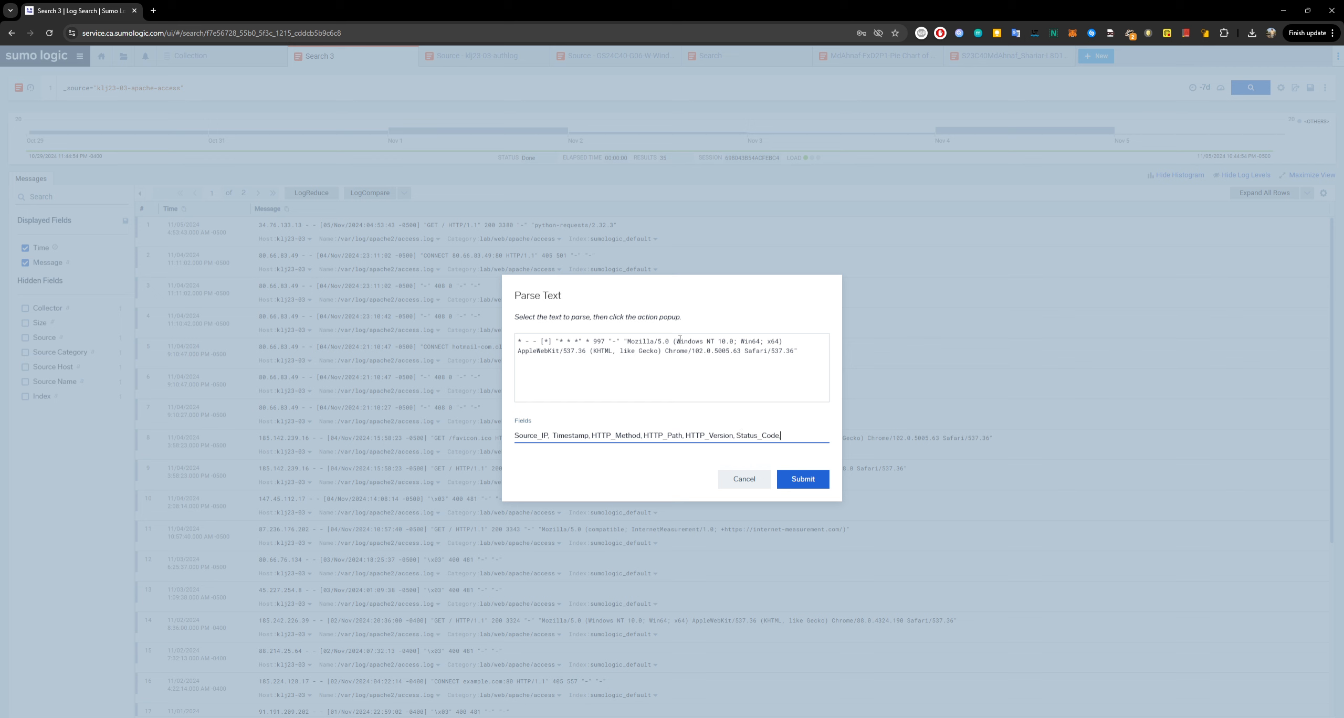
Step: Extract the value 997 from the log line as the field Response_Size
{"action": "double_click", "coordinate": [601, 342]}
{"action": "left_click", "coordinate": [632, 356]}
{"action": "triple_click", "coordinate": [802, 436]}
{"action": "left_click", "coordinate": [811, 436]}
{"action": "type", "text": "Response_Size,"}
Step: Extract the whole quoted Mozilla/5.0 browser string from the log line as the final field, User_Agent
{"action": "left_click_drag", "start_coordinate": [782, 351], "coordinate": [619, 341]}
{"action": "left_click", "coordinate": [670, 366]}
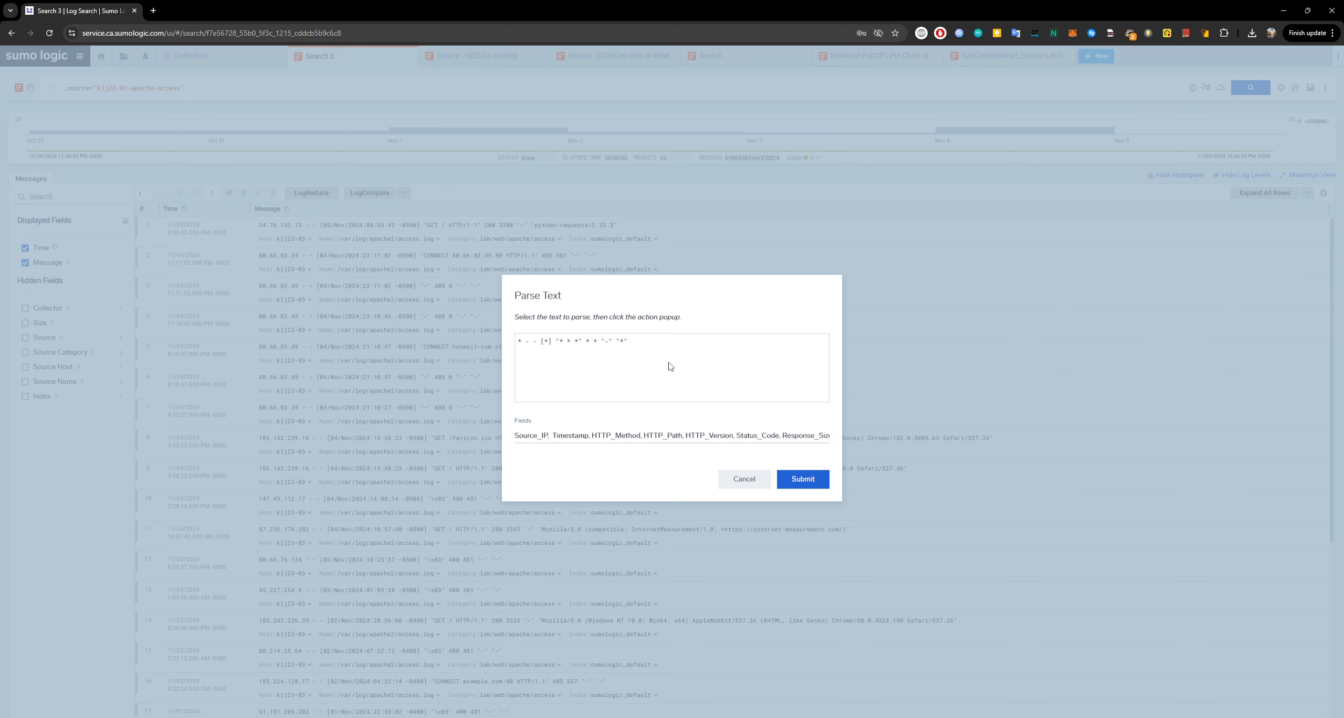
{"action": "left_click", "coordinate": [825, 435]}
{"action": "left_click_drag", "start_coordinate": [832, 436], "coordinate": [777, 434]}
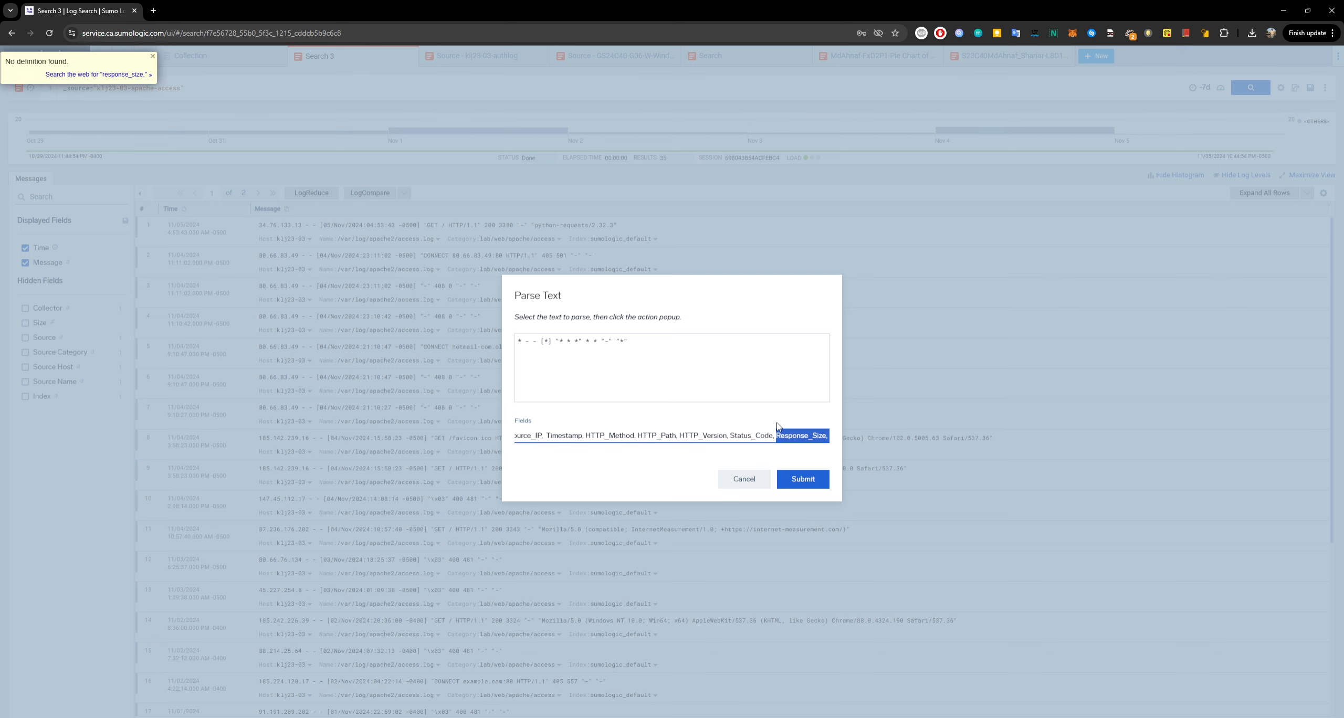
{"action": "key", "text": "End"}
{"action": "type", "text": "User_S"}
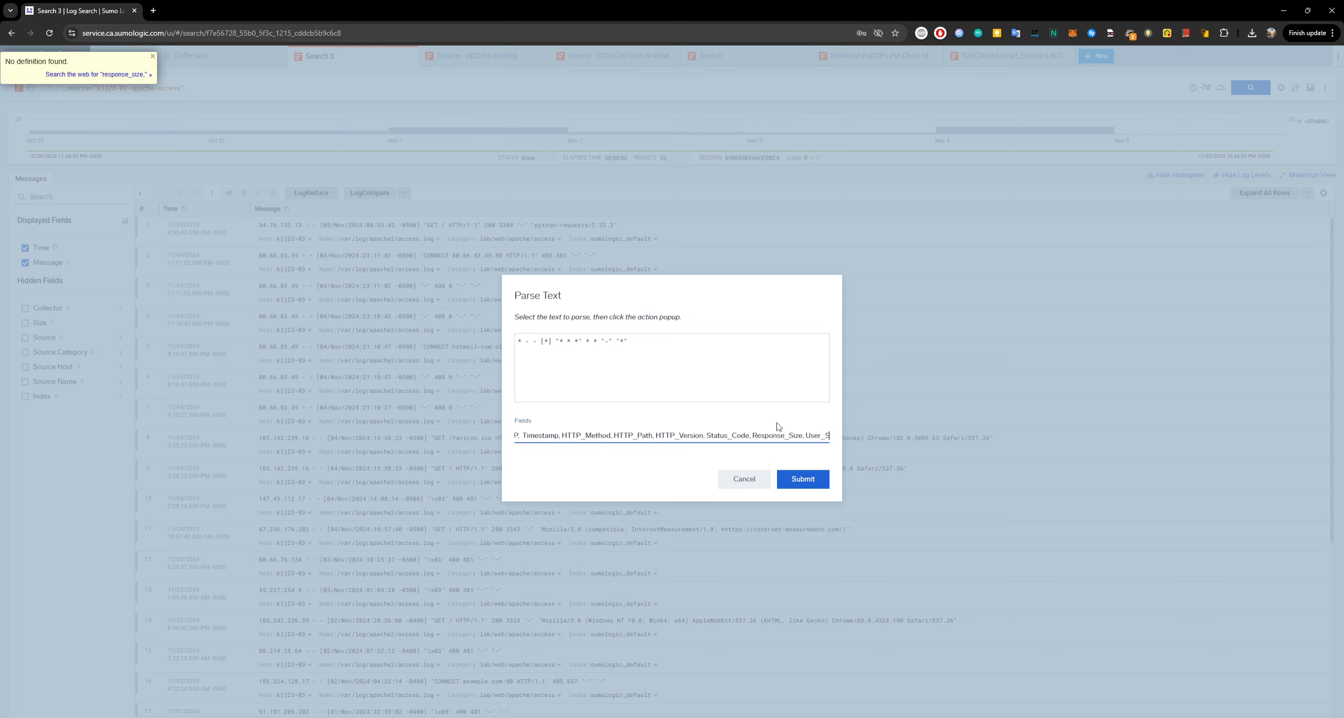
{"action": "key", "text": "BackSpace"}
{"action": "type", "text": "Age"}
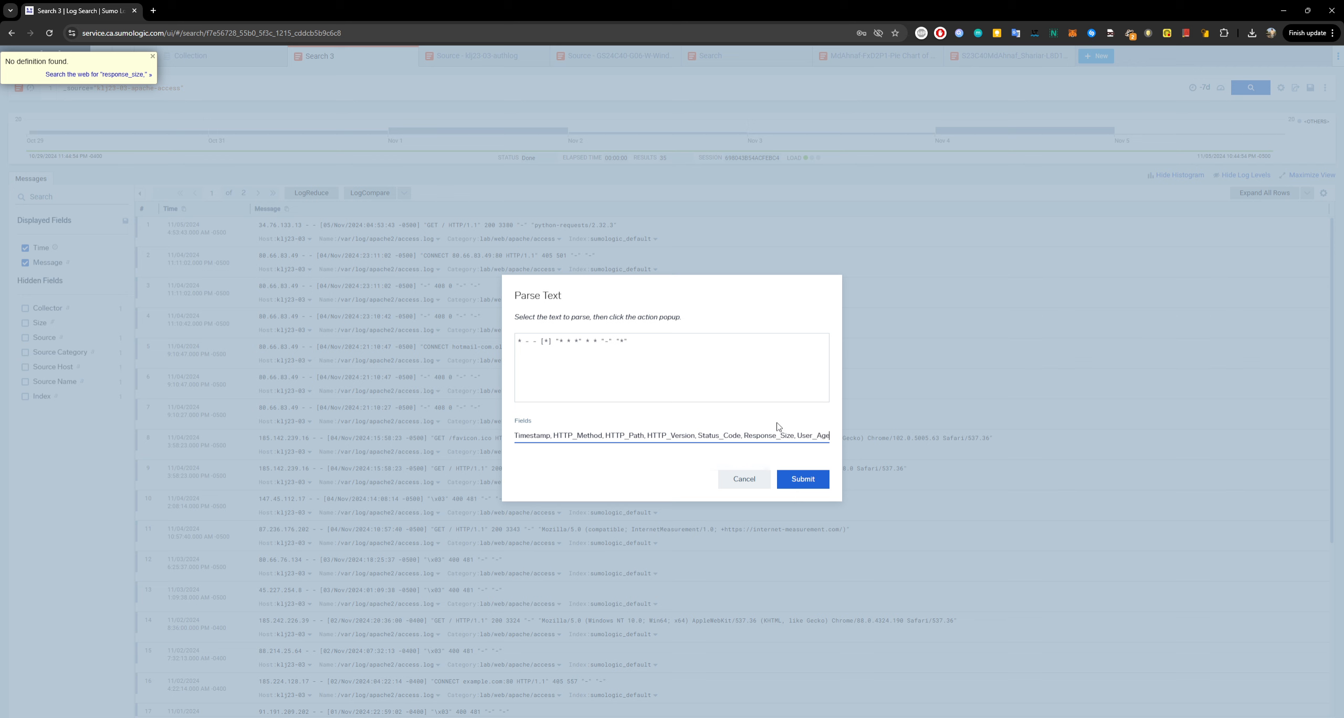
{"action": "type", "text": "nt"}
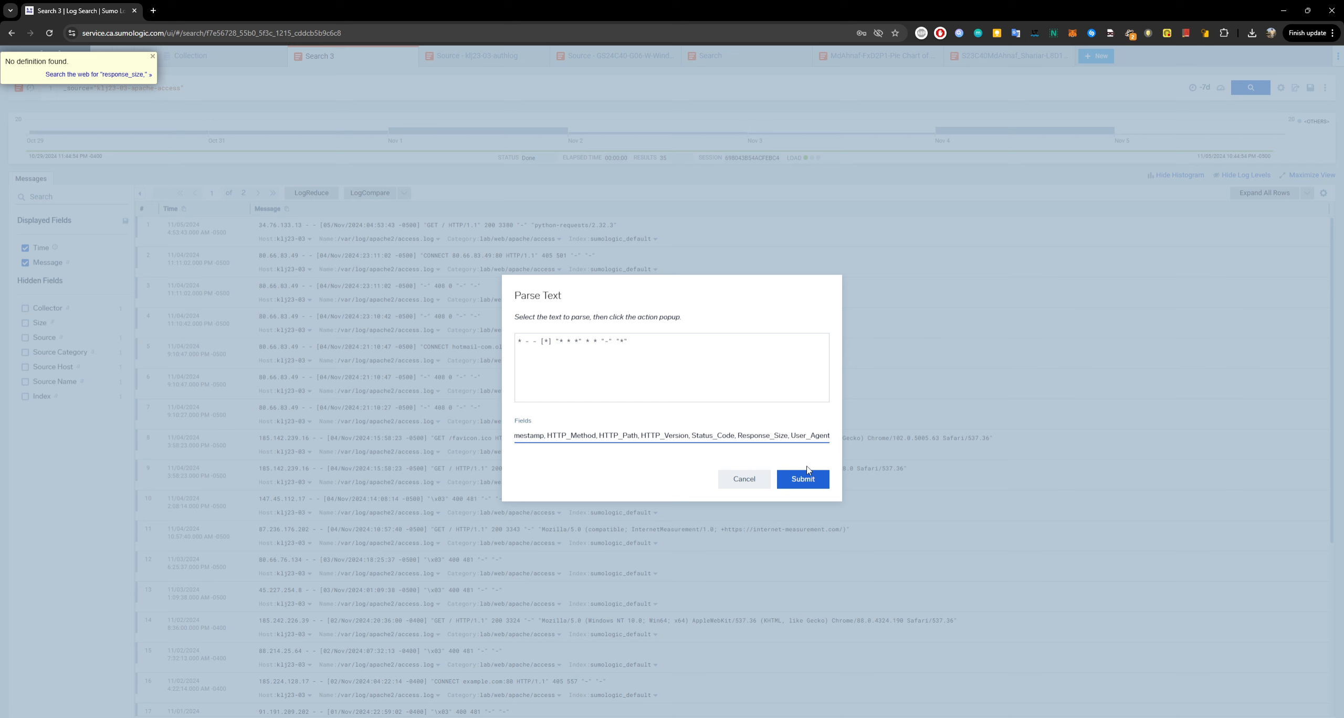
Step: Check the quoted last placeholder and the bracketed Timestamp placeholder in the parse pattern against the field list
{"action": "left_click_drag", "start_coordinate": [676, 436], "coordinate": [512, 436]}
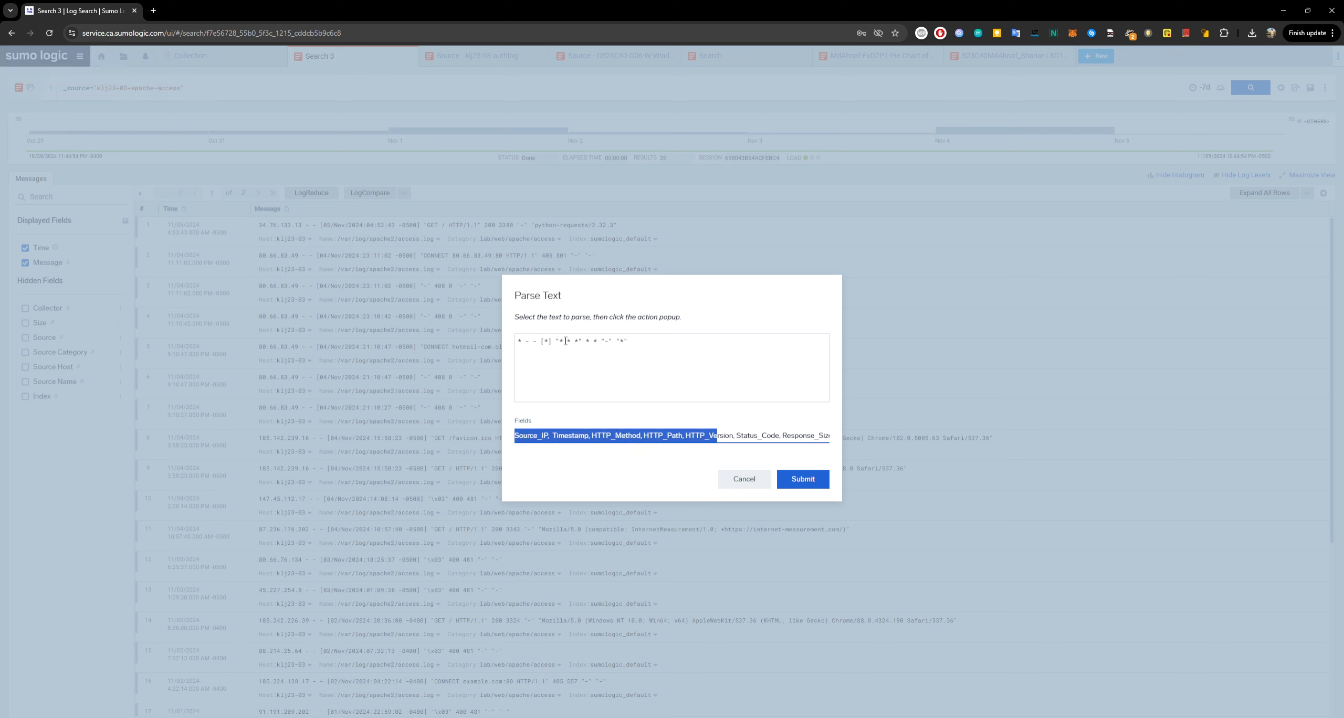
{"action": "left_click_drag", "start_coordinate": [619, 342], "coordinate": [625, 343]}
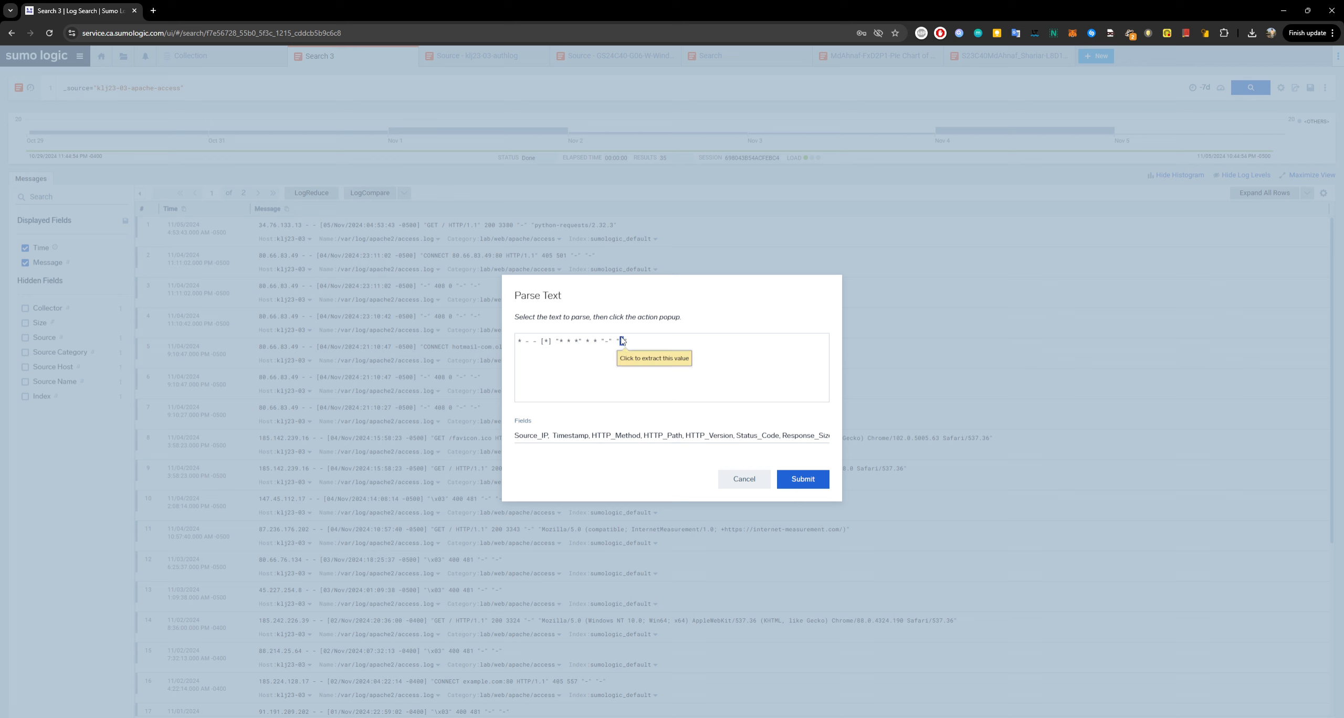
{"action": "left_click", "coordinate": [654, 358]}
{"action": "left_click_drag", "start_coordinate": [628, 341], "coordinate": [621, 341]}
{"action": "left_click", "coordinate": [625, 340]}
{"action": "left_click", "coordinate": [623, 341]}
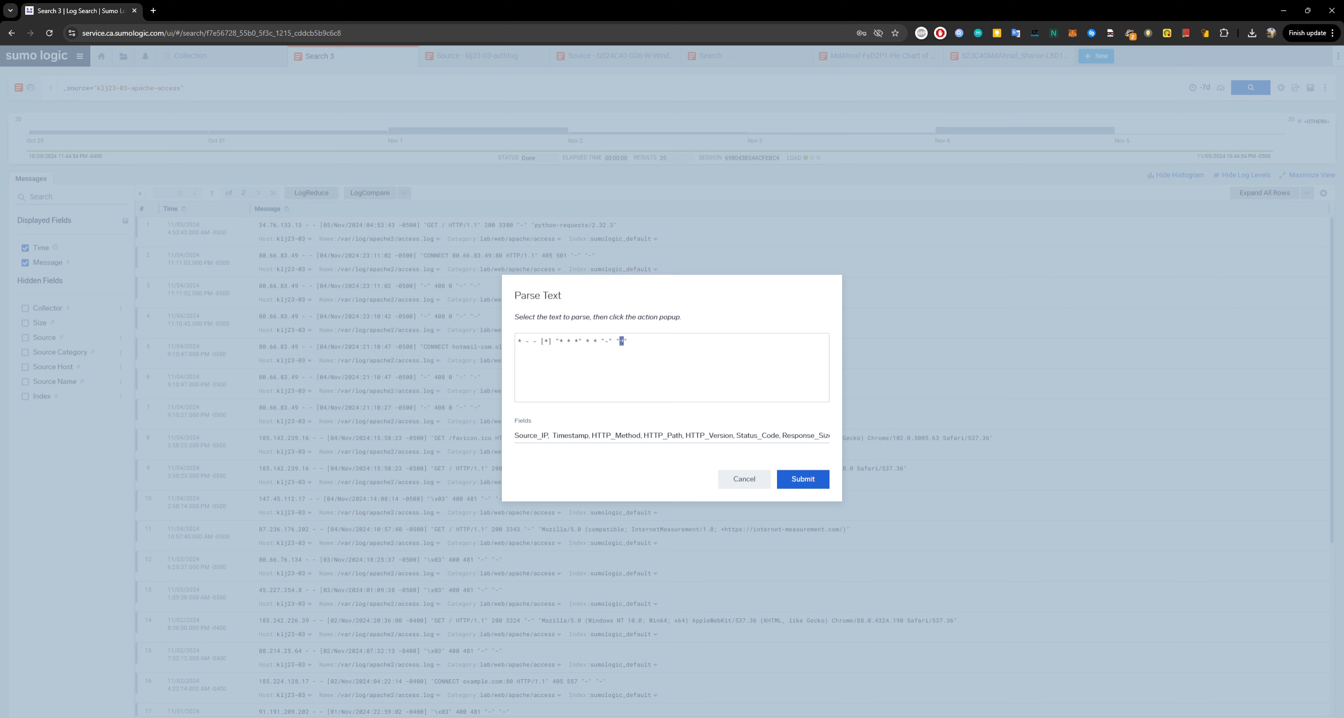
{"action": "left_click", "coordinate": [636, 340]}
{"action": "left_click_drag", "start_coordinate": [542, 344], "coordinate": [549, 341]}
{"action": "left_click", "coordinate": [553, 344]}
{"action": "left_click", "coordinate": [546, 340]}
{"action": "left_click_drag", "start_coordinate": [544, 339], "coordinate": [541, 339]}
{"action": "double_click", "coordinate": [547, 339]}
{"action": "triple_click", "coordinate": [751, 436]}
{"action": "left_click", "coordinate": [736, 435]}
{"action": "left_click_drag", "start_coordinate": [542, 341], "coordinate": [554, 341]}
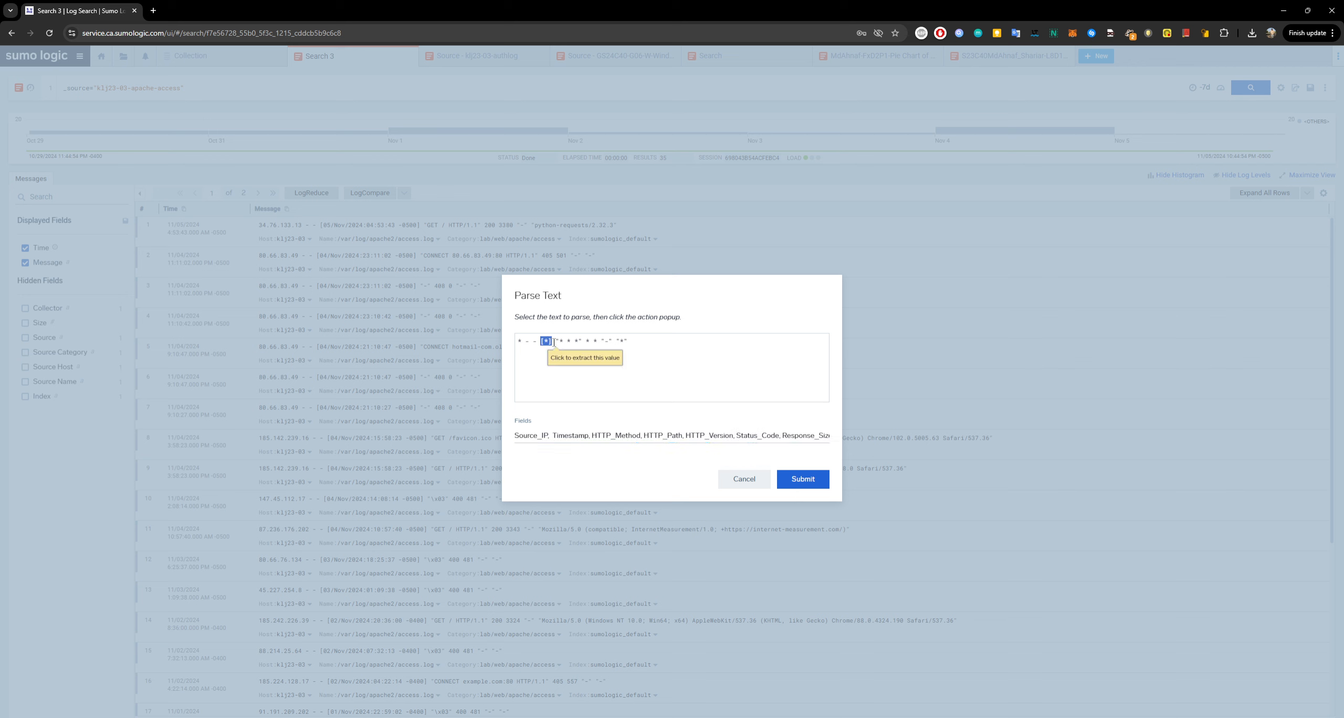
{"action": "left_click", "coordinate": [618, 399]}
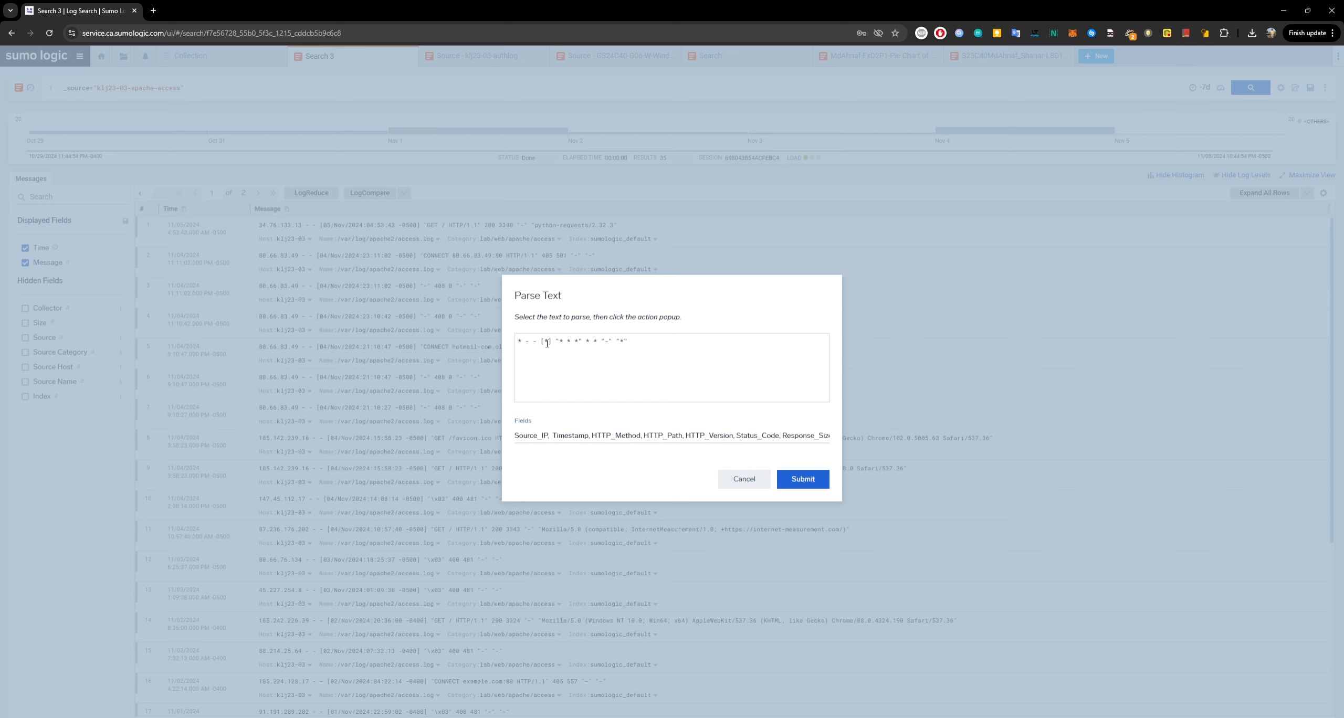
Step: Compare the full parse pattern with the field list, from the Source_IP placeholder through to the last one
{"action": "double_click", "coordinate": [526, 342]}
{"action": "left_click", "coordinate": [638, 347]}
{"action": "left_click_drag", "start_coordinate": [630, 341], "coordinate": [512, 359]}
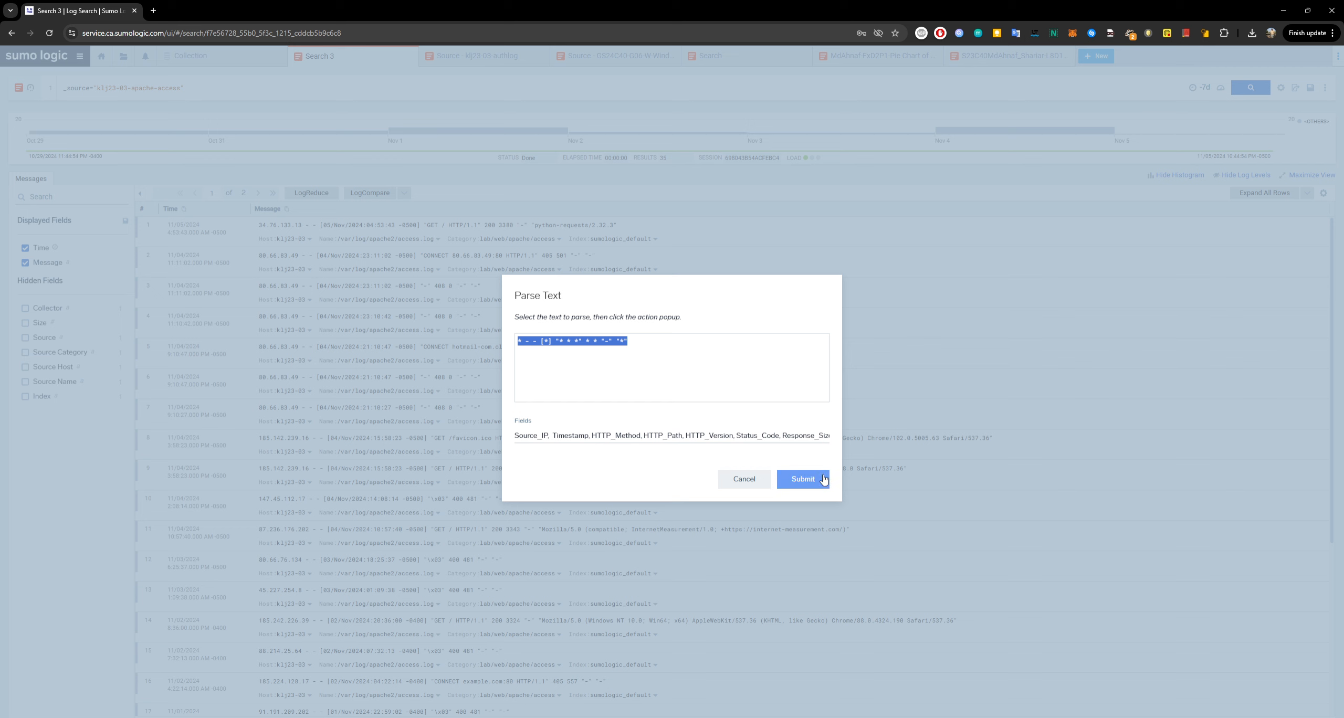
{"action": "left_click", "coordinate": [601, 402]}
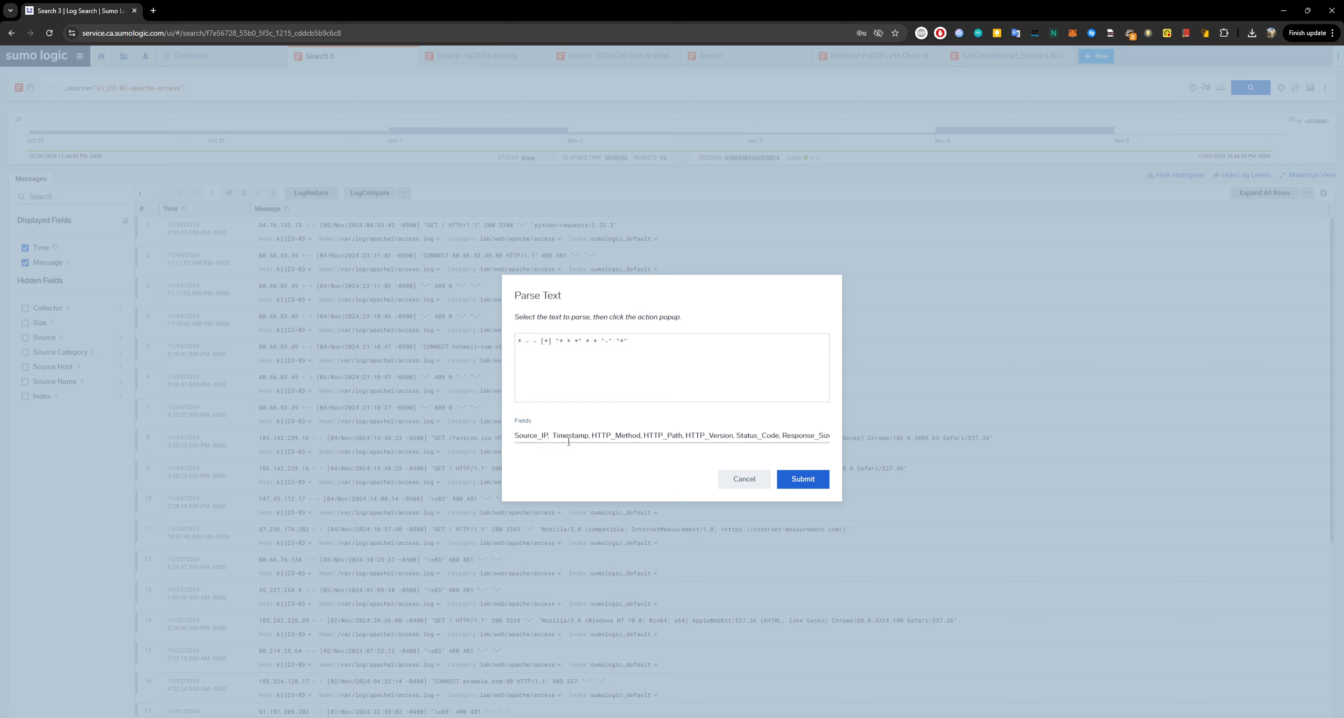
{"action": "triple_click", "coordinate": [541, 435]}
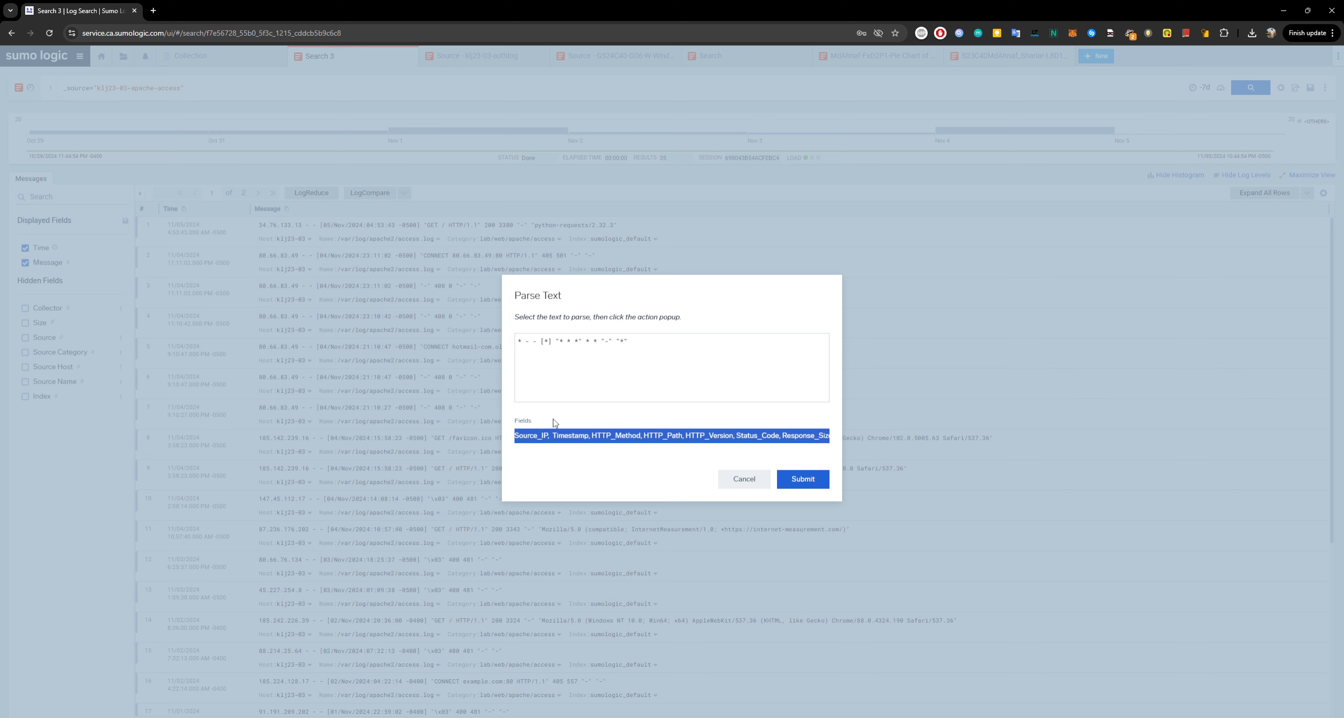
{"action": "left_click", "coordinate": [550, 435]}
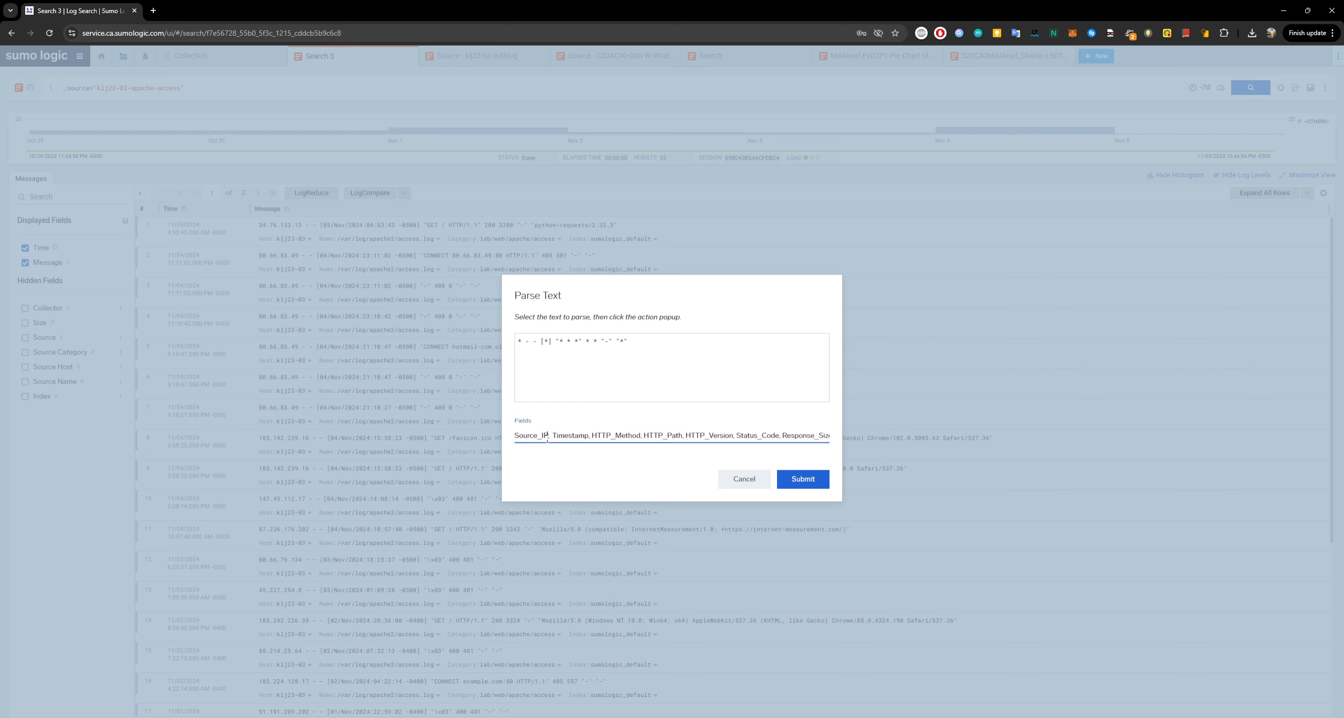
{"action": "left_click", "coordinate": [521, 342]}
{"action": "triple_click", "coordinate": [787, 440]}
{"action": "left_click_drag", "start_coordinate": [790, 440], "coordinate": [830, 441]}
{"action": "left_click", "coordinate": [677, 367]}
{"action": "double_click", "coordinate": [624, 341]}
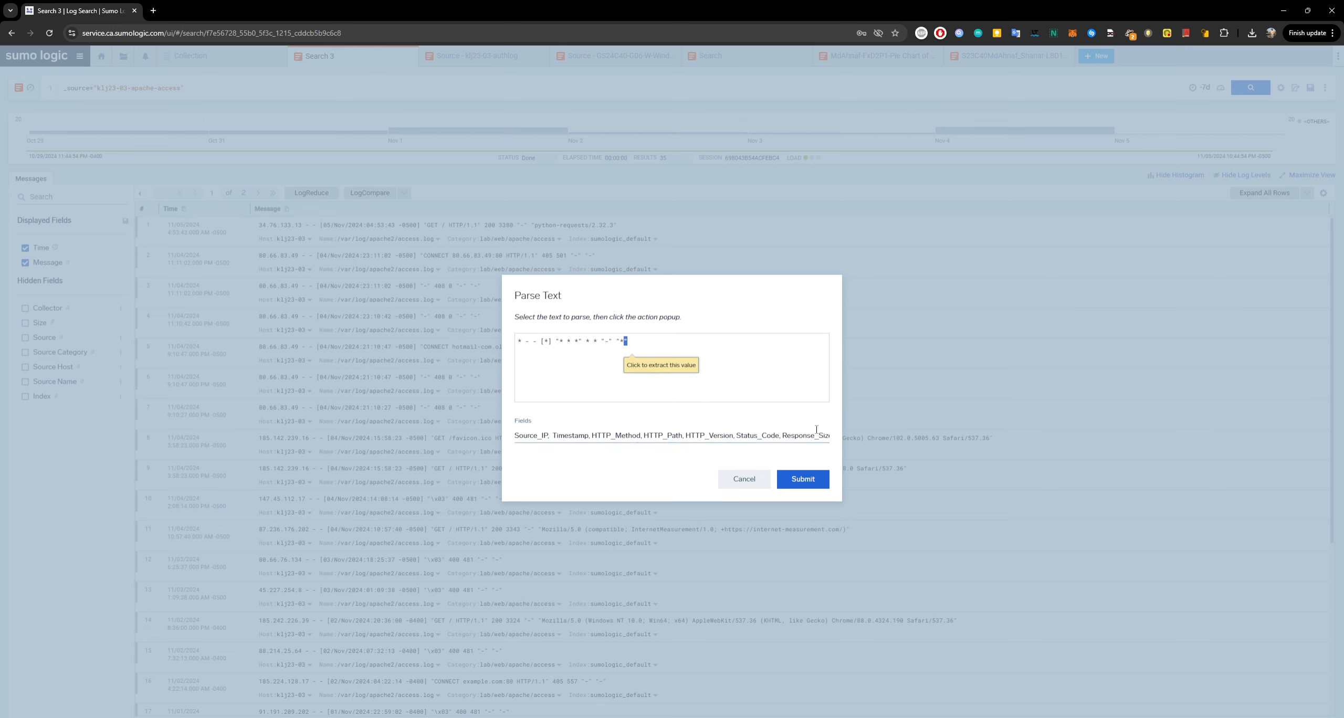
Step: Submit the parse pattern with its fields and run the search with the added parse line
{"action": "left_click", "coordinate": [794, 480]}
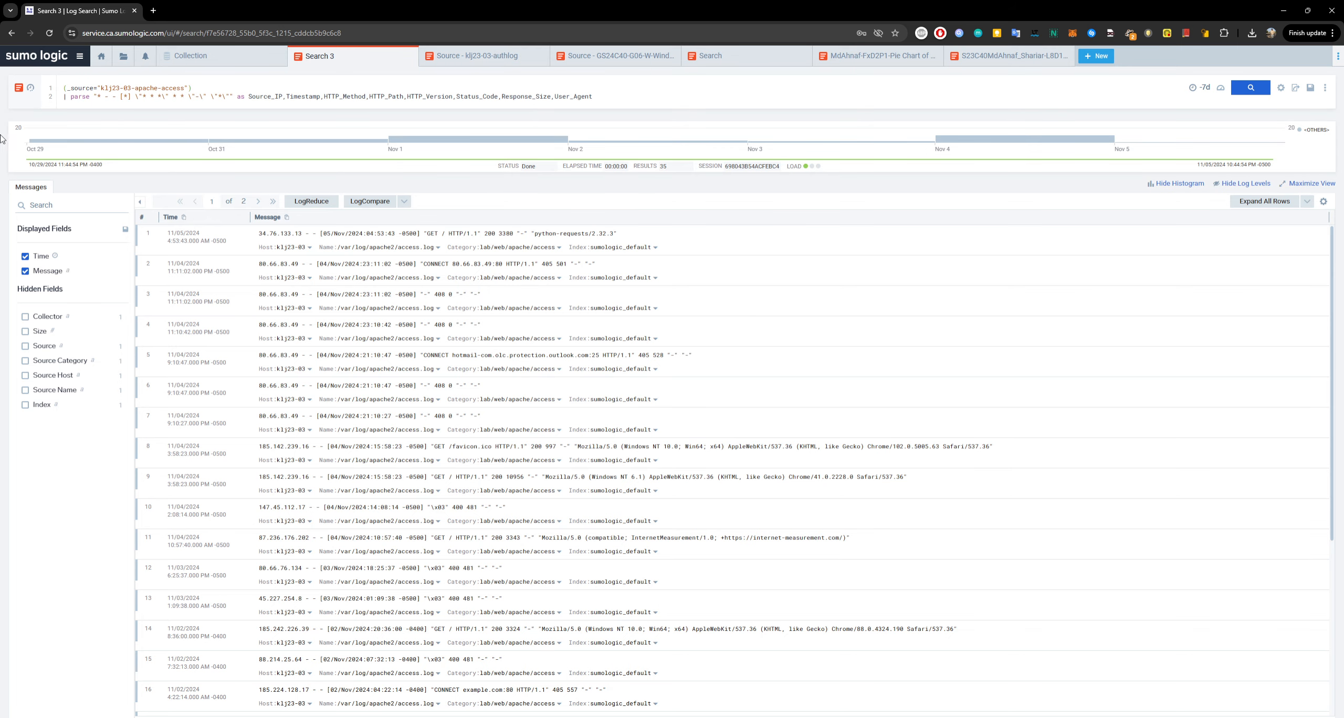
{"action": "left_click_drag", "start_coordinate": [63, 95], "coordinate": [488, 106]}
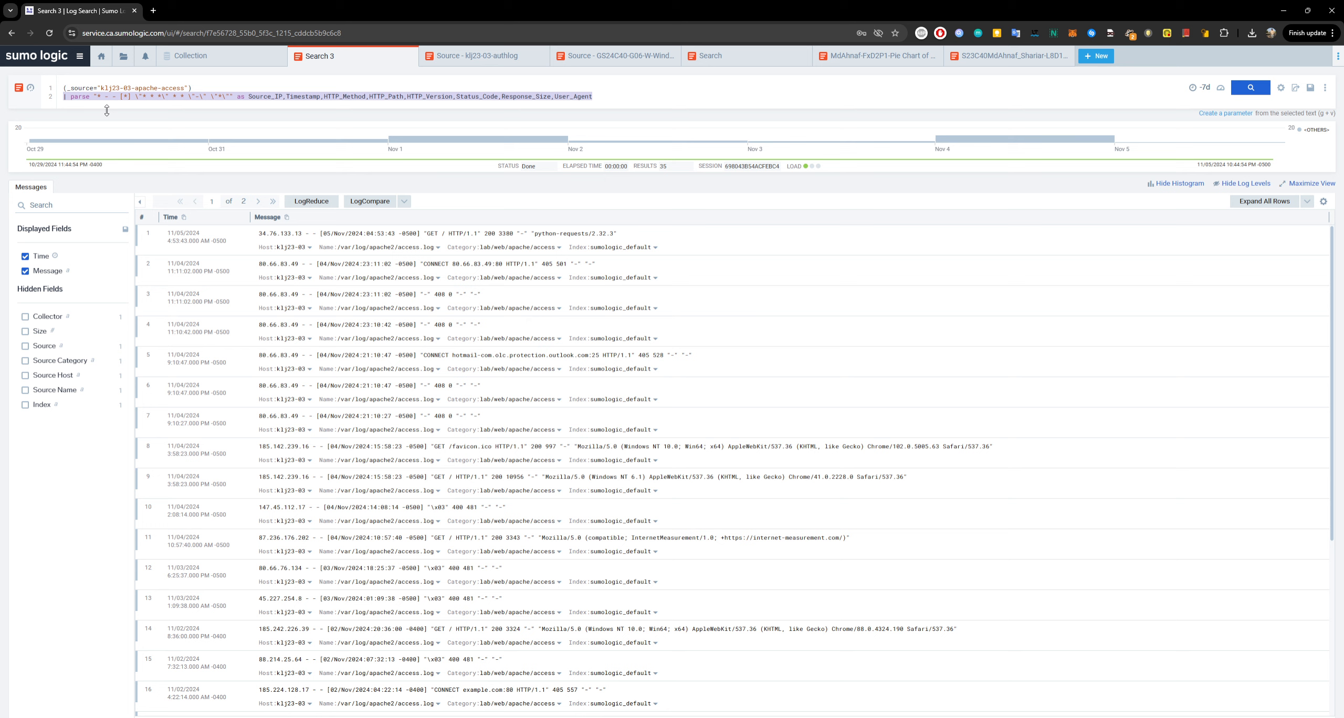
{"action": "left_click", "coordinate": [614, 96]}
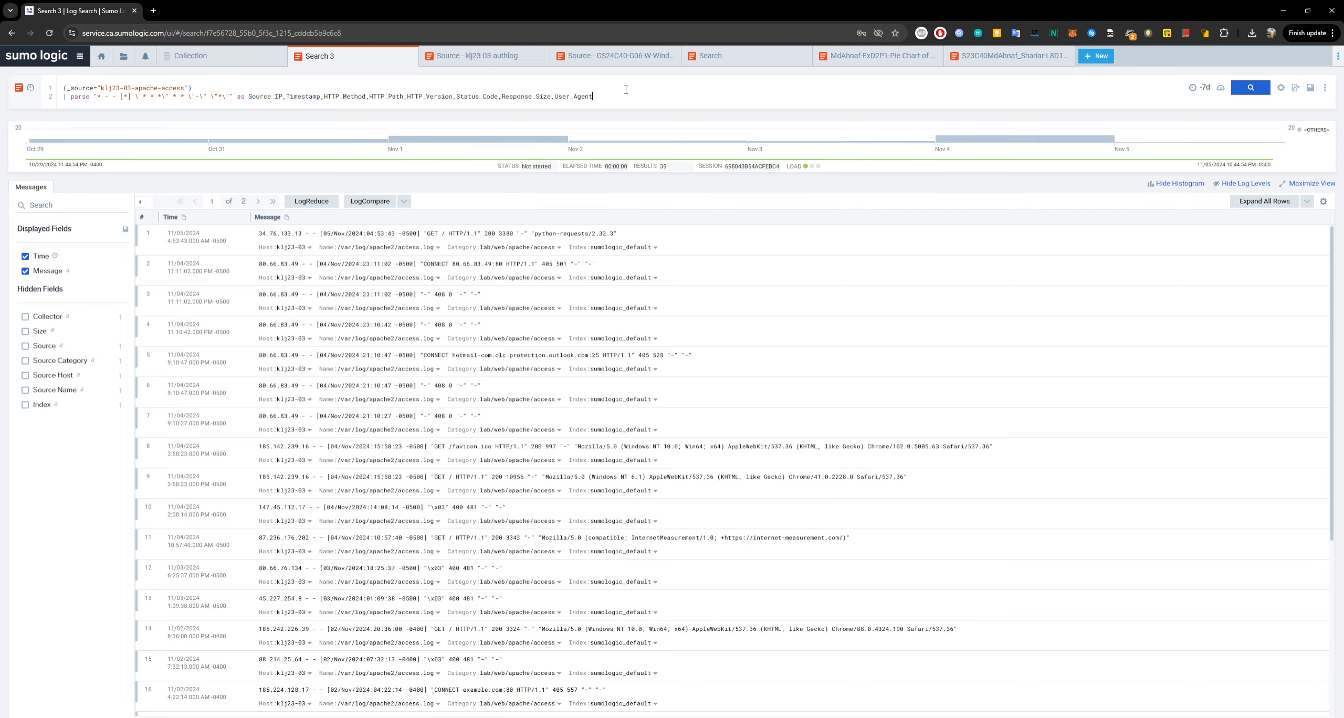
{"action": "key", "text": "Return"}
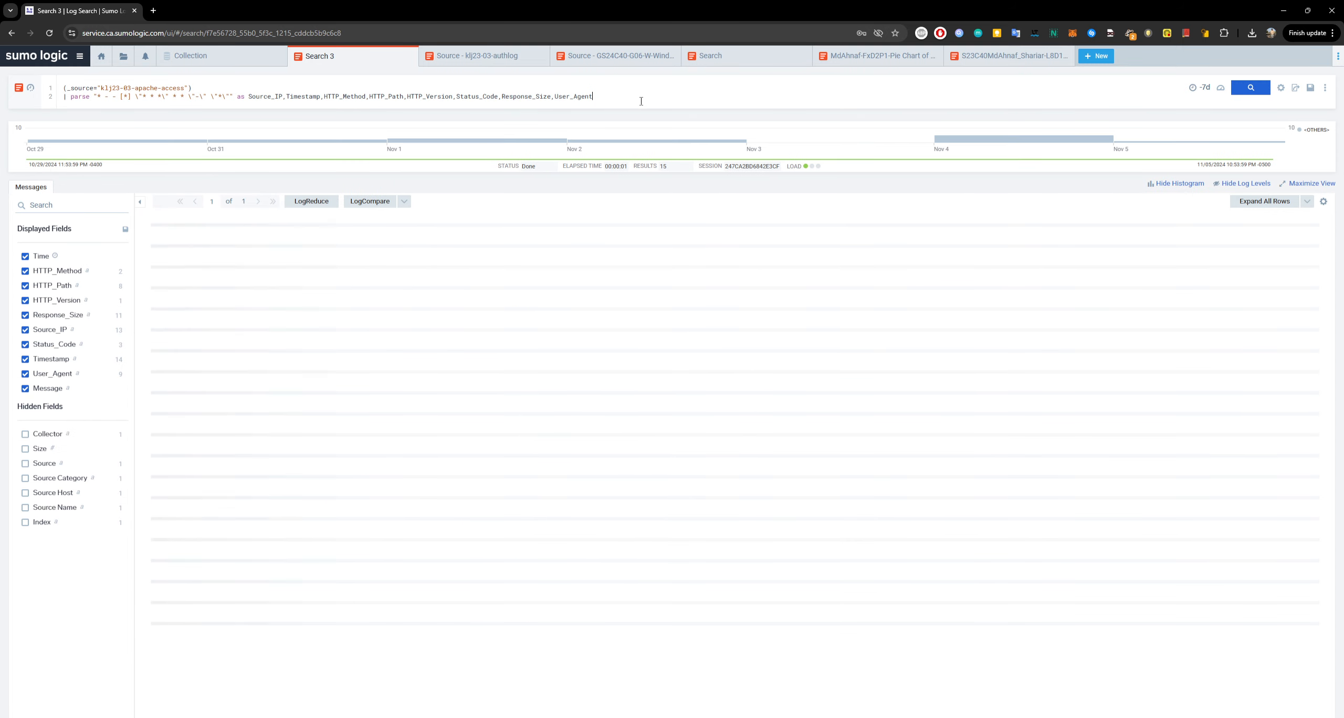
{"action": "scroll", "coordinate": [402, 394], "scroll_direction": "down", "scroll_amount": 1}
{"action": "scroll", "coordinate": [402, 393], "scroll_direction": "up", "scroll_amount": 1}
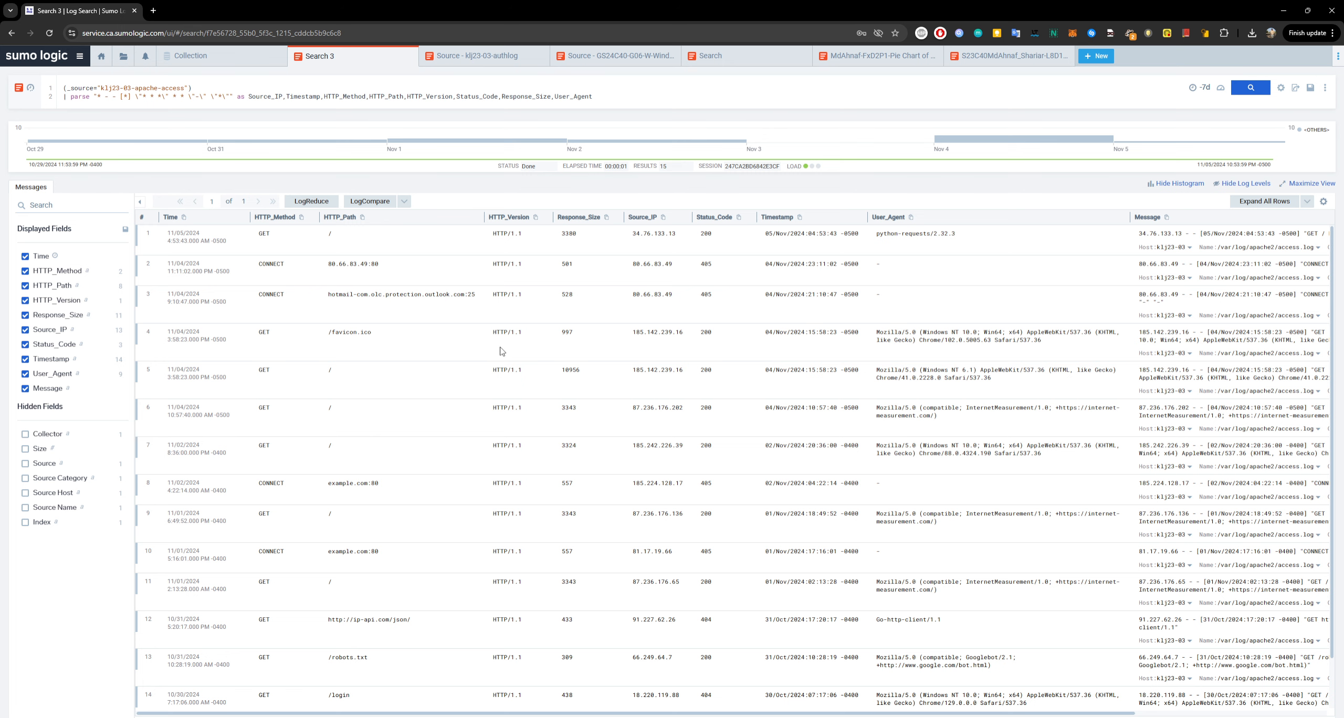
Step: Add a third line to the query that begins with "| count by"
{"action": "left_click", "coordinate": [624, 94]}
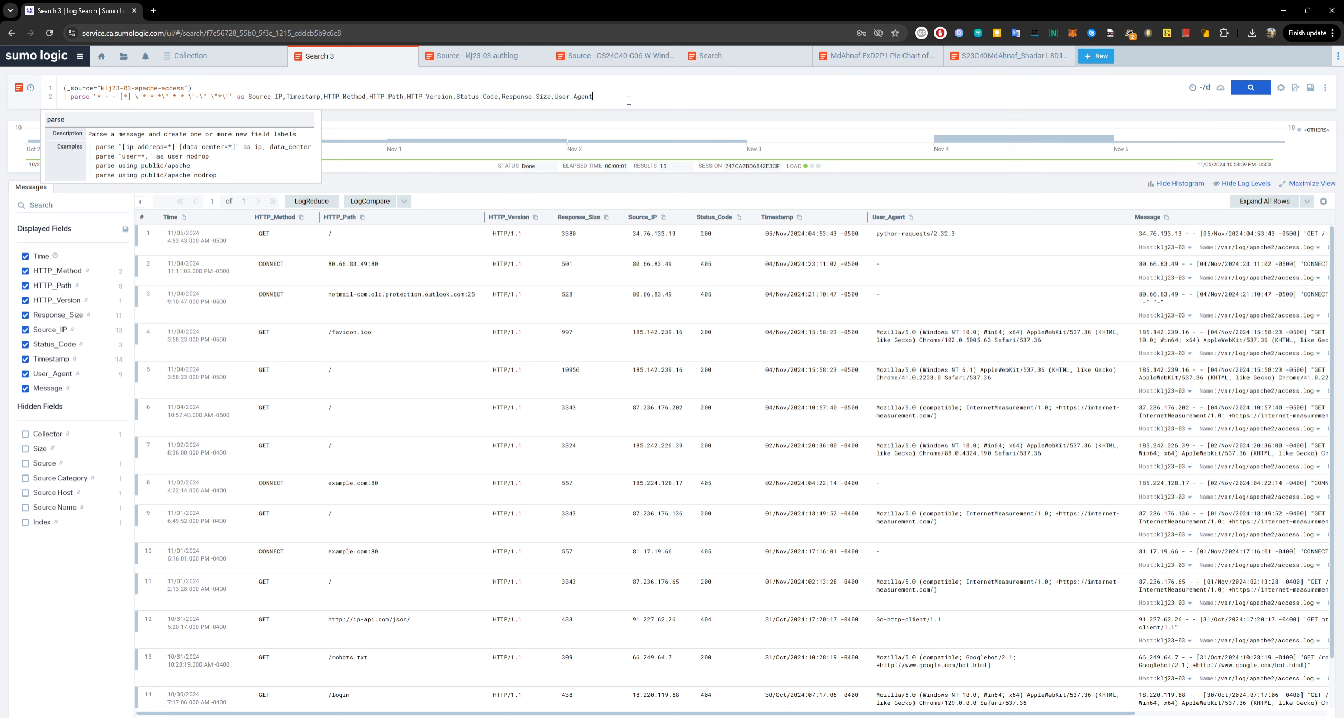
{"action": "key", "text": "Return"}
{"action": "type", "text": "|"}
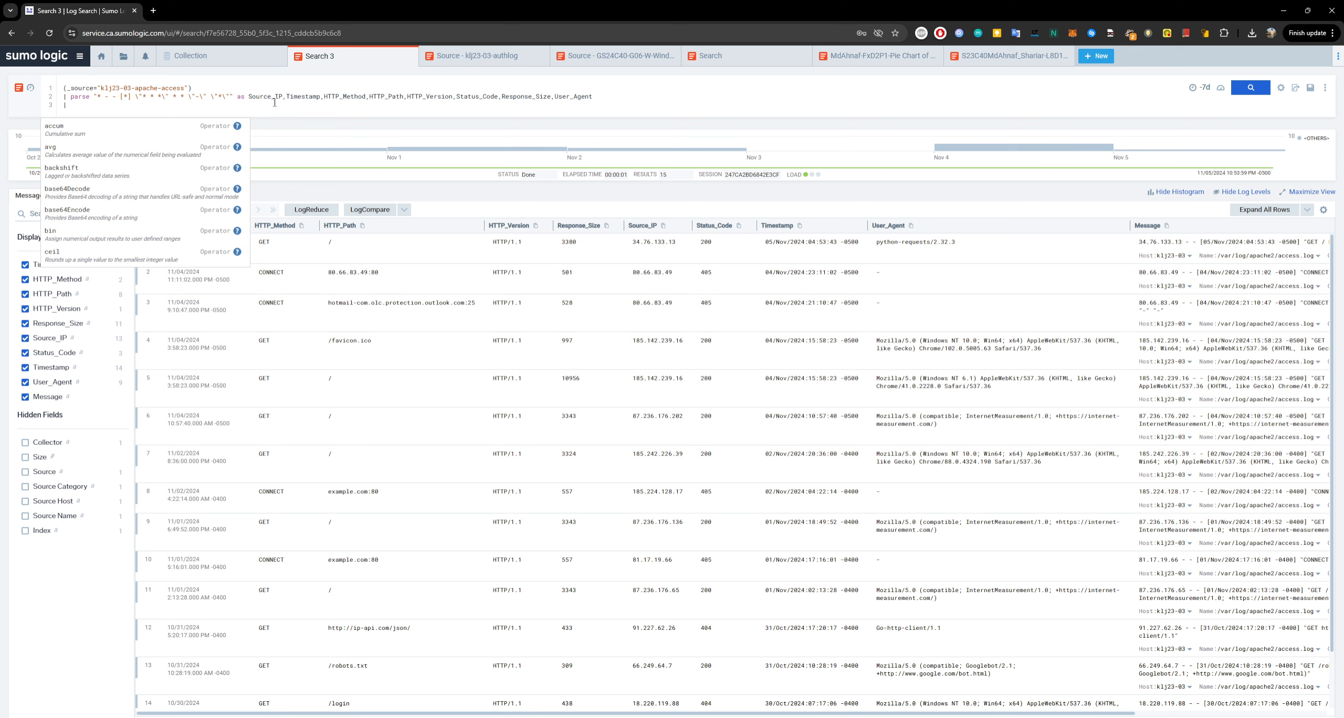
{"action": "key", "text": "Escape"}
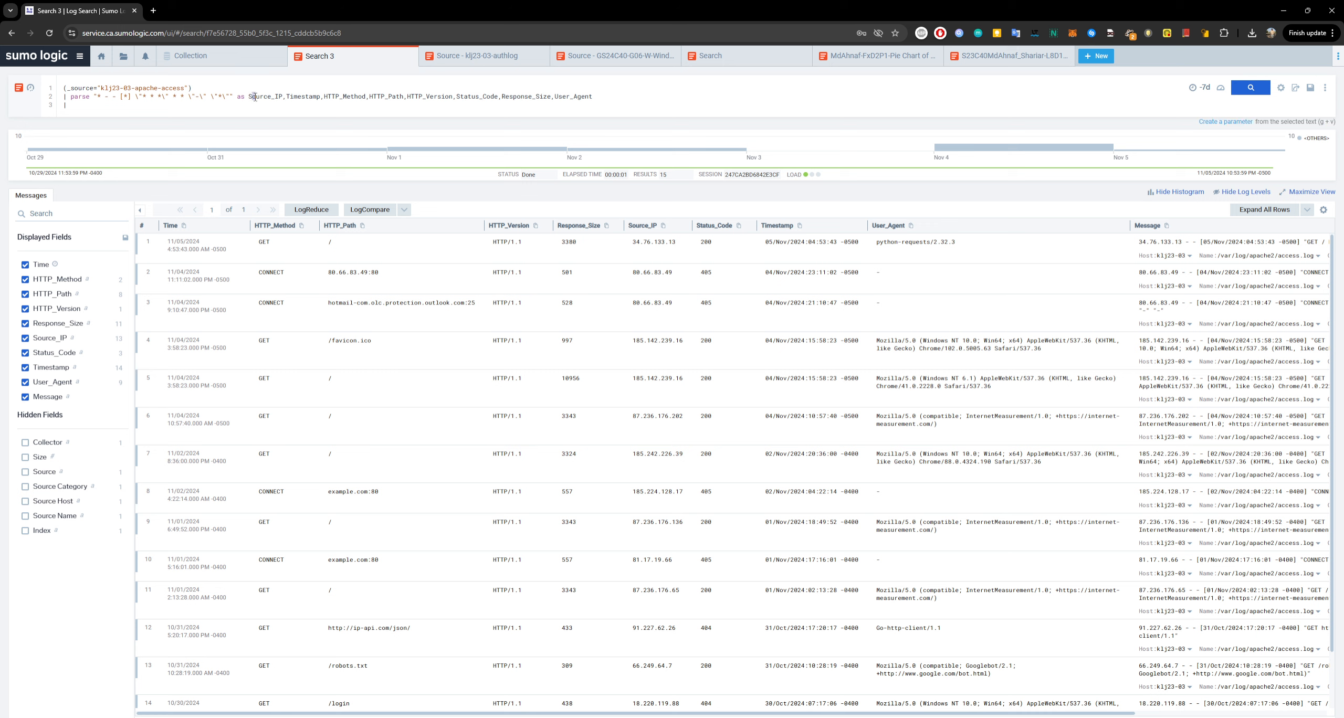
{"action": "left_click_drag", "start_coordinate": [244, 97], "coordinate": [281, 96]}
{"action": "left_click", "coordinate": [354, 107]}
{"action": "left_click_drag", "start_coordinate": [286, 95], "coordinate": [324, 100]}
{"action": "left_click", "coordinate": [114, 103]}
{"action": "type", "text": "coubn"}
{"action": "key", "text": "BackSpace"}
{"action": "type", "text": "nt by"}
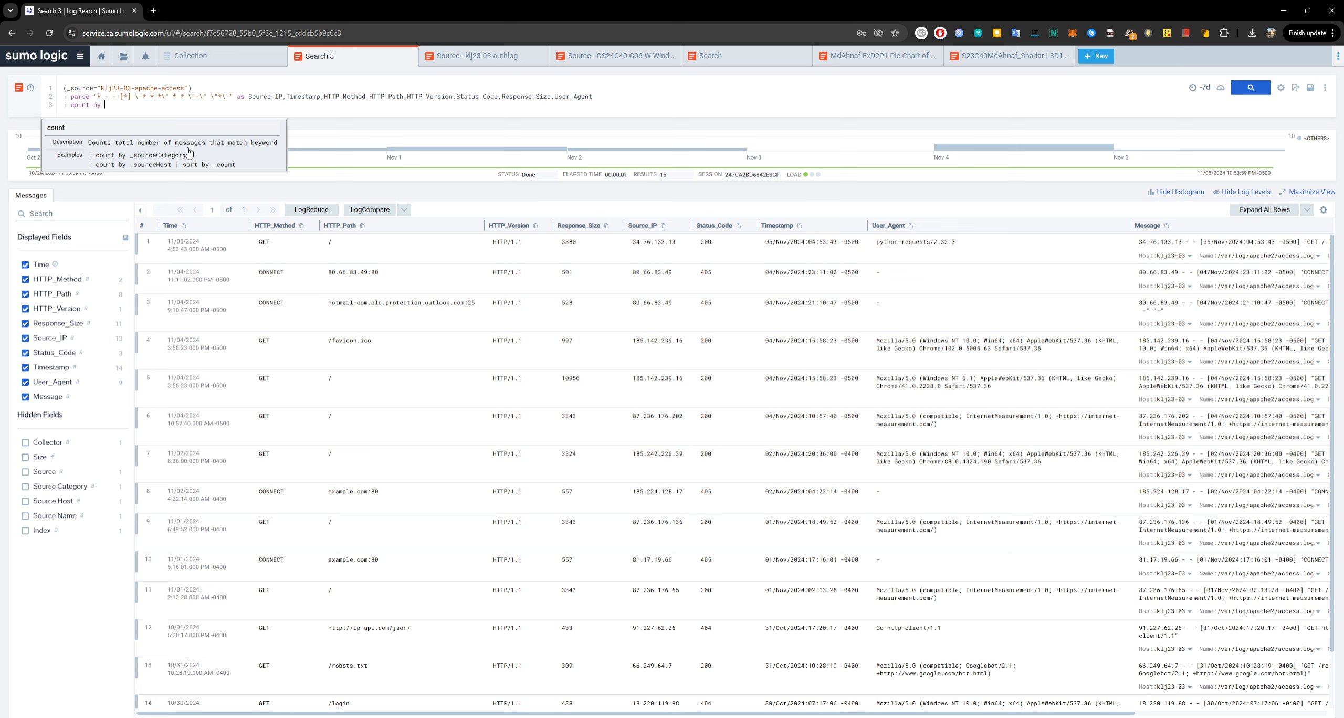
Step: Complete the count clause with only the User_Agent field from the parse line and run the query
{"action": "left_click", "coordinate": [435, 96]}
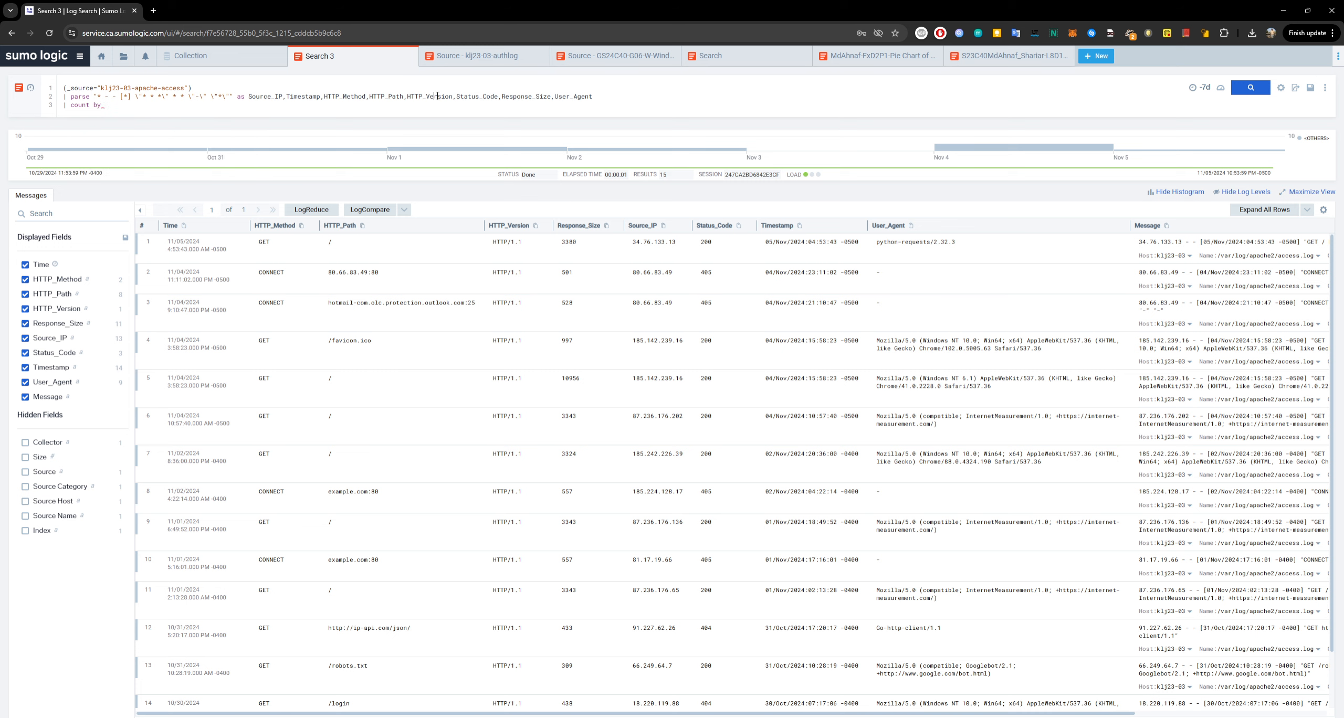
{"action": "left_click_drag", "start_coordinate": [594, 100], "coordinate": [63, 98]}
{"action": "left_click", "coordinate": [117, 109]}
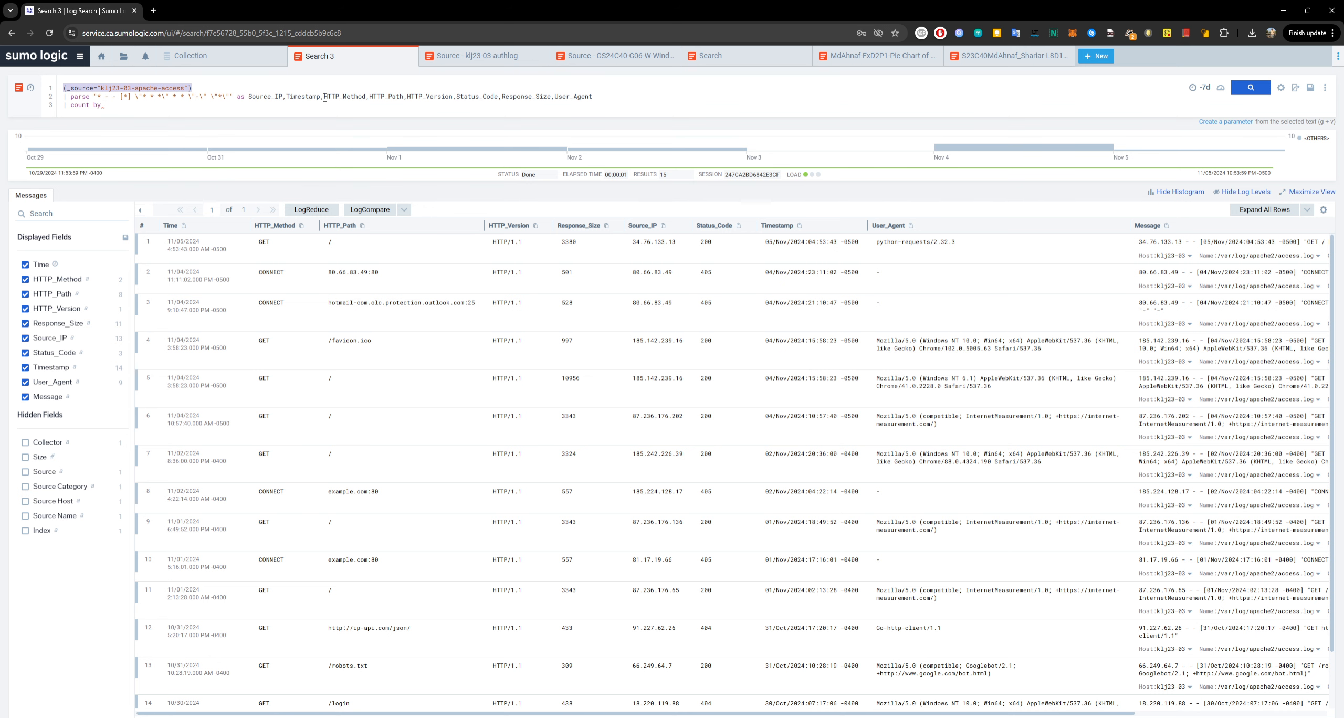
{"action": "left_click_drag", "start_coordinate": [593, 97], "coordinate": [248, 94]}
{"action": "key", "text": "ctrl+c"}
{"action": "left_click", "coordinate": [151, 116]}
{"action": "key", "text": "ctrl+v"}
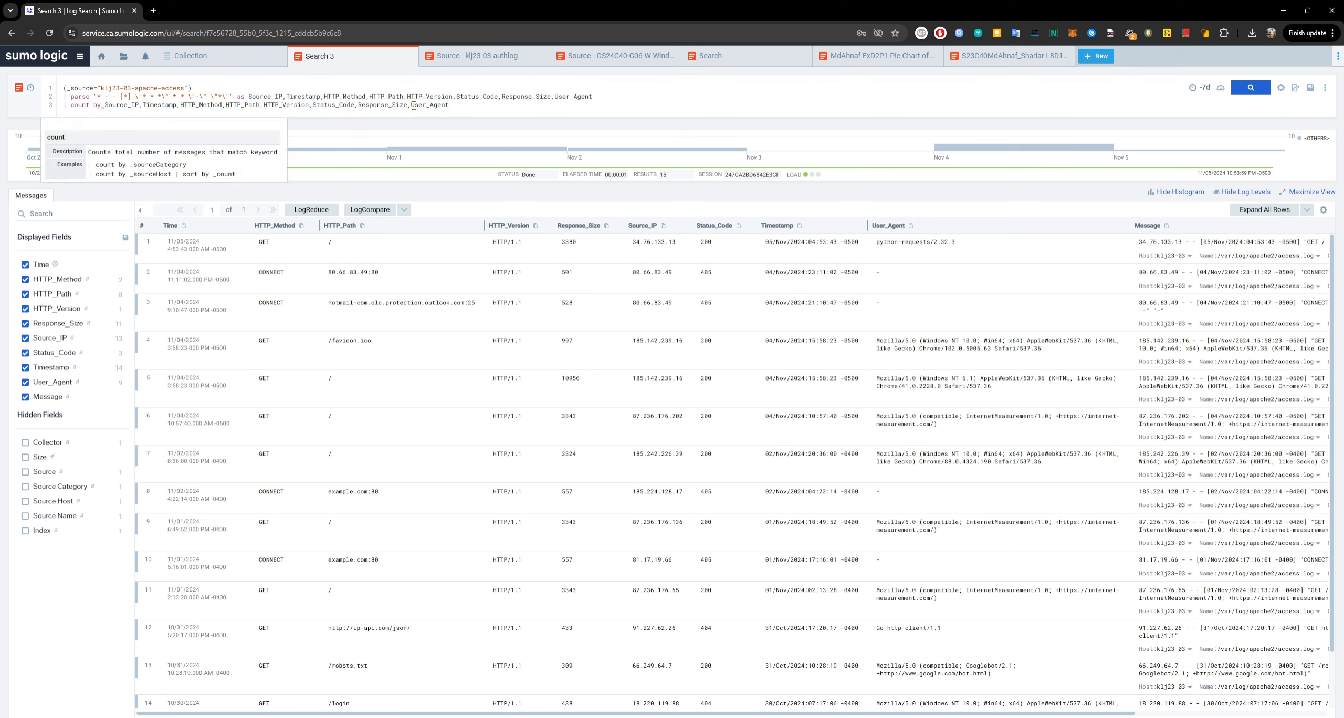
{"action": "left_click_drag", "start_coordinate": [412, 105], "coordinate": [104, 105]}
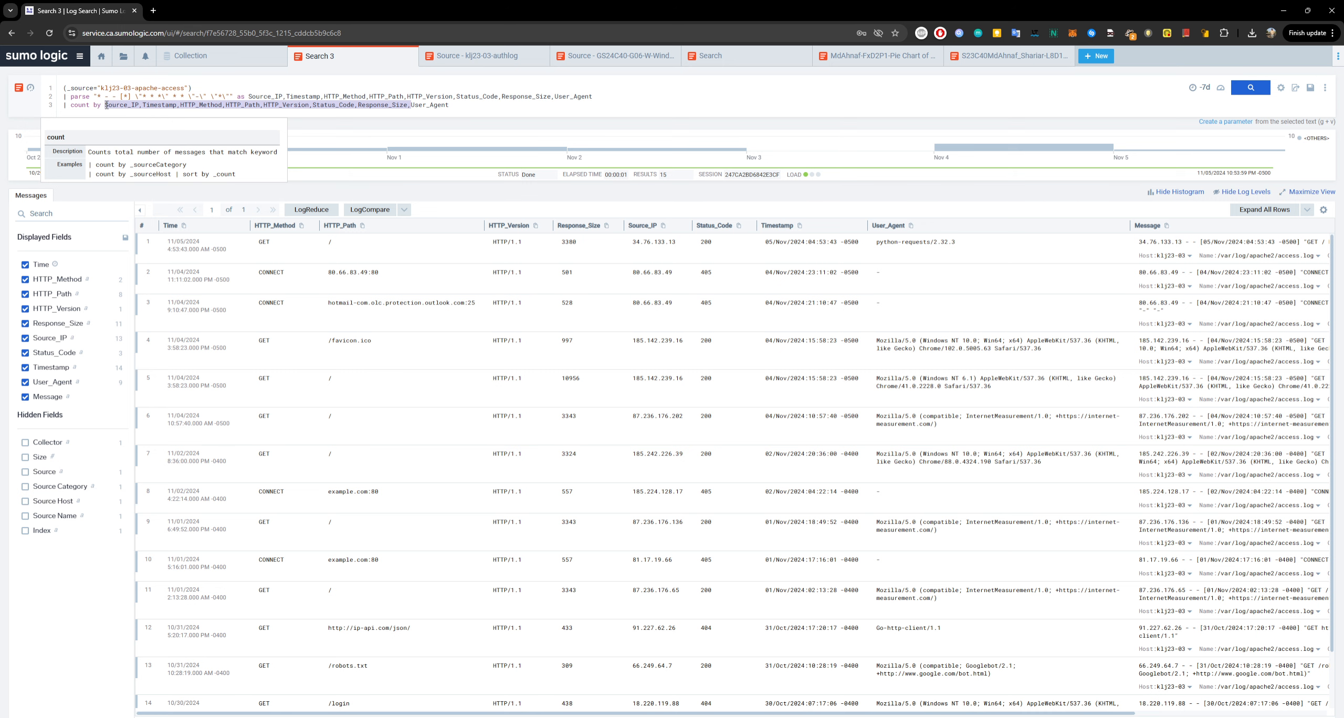
{"action": "key", "text": "BackSpace"}
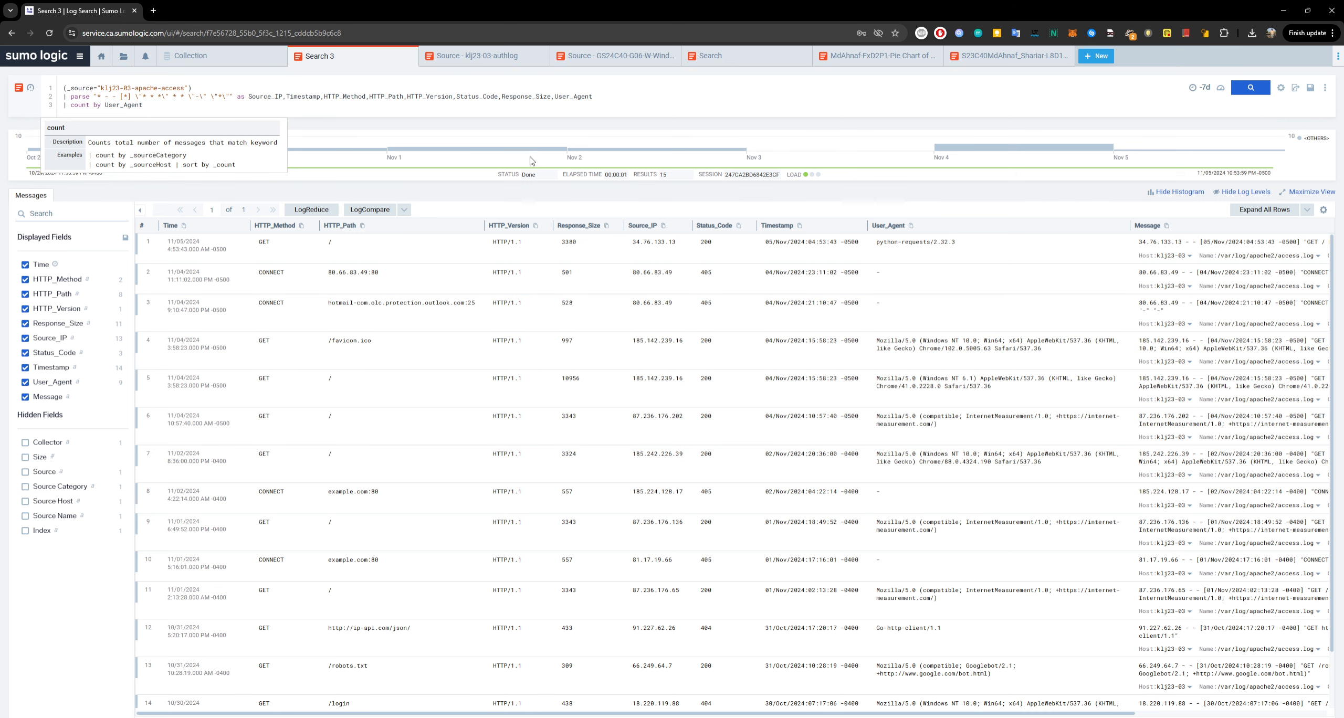
{"action": "left_click", "coordinate": [341, 111]}
{"action": "key", "text": "Return"}
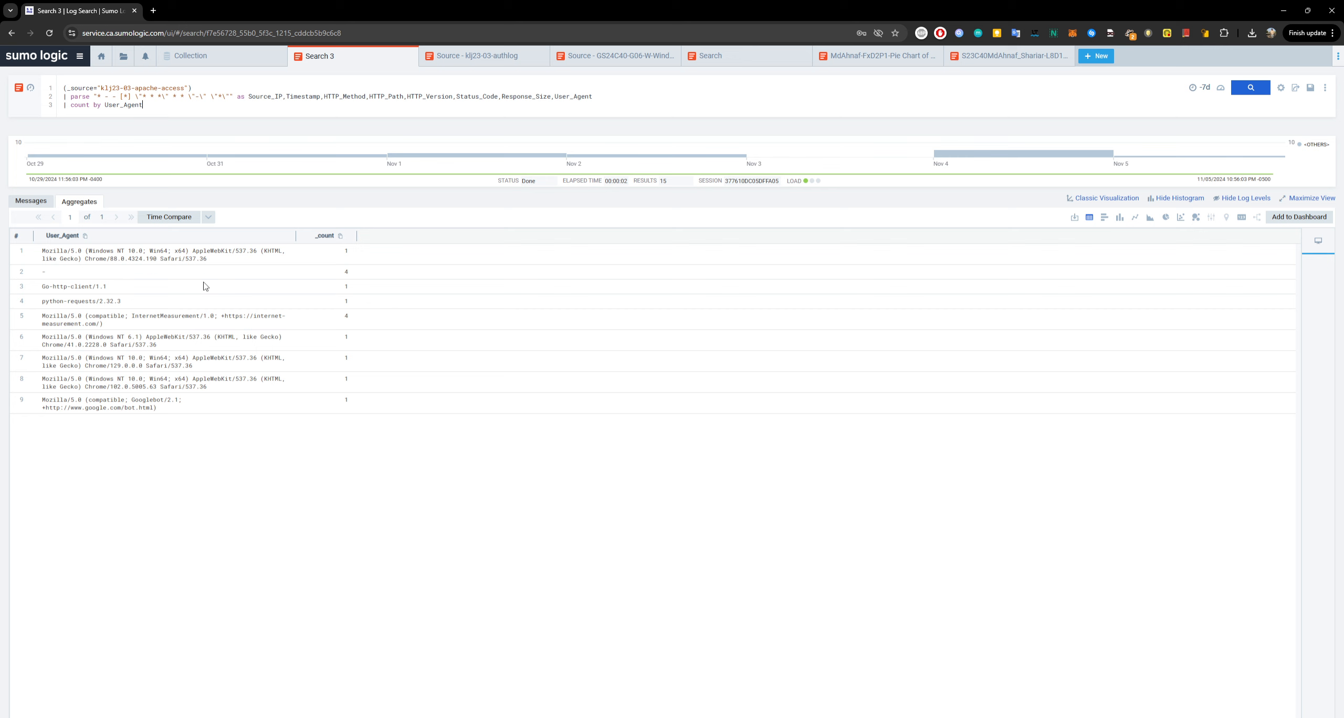
Step: Switch from the aggregated counts to the individual messages and review the parsed rows
{"action": "left_click", "coordinate": [37, 199]}
{"action": "scroll", "coordinate": [371, 414], "scroll_direction": "down", "scroll_amount": 5}
{"action": "scroll", "coordinate": [371, 414], "scroll_direction": "up", "scroll_amount": 2}
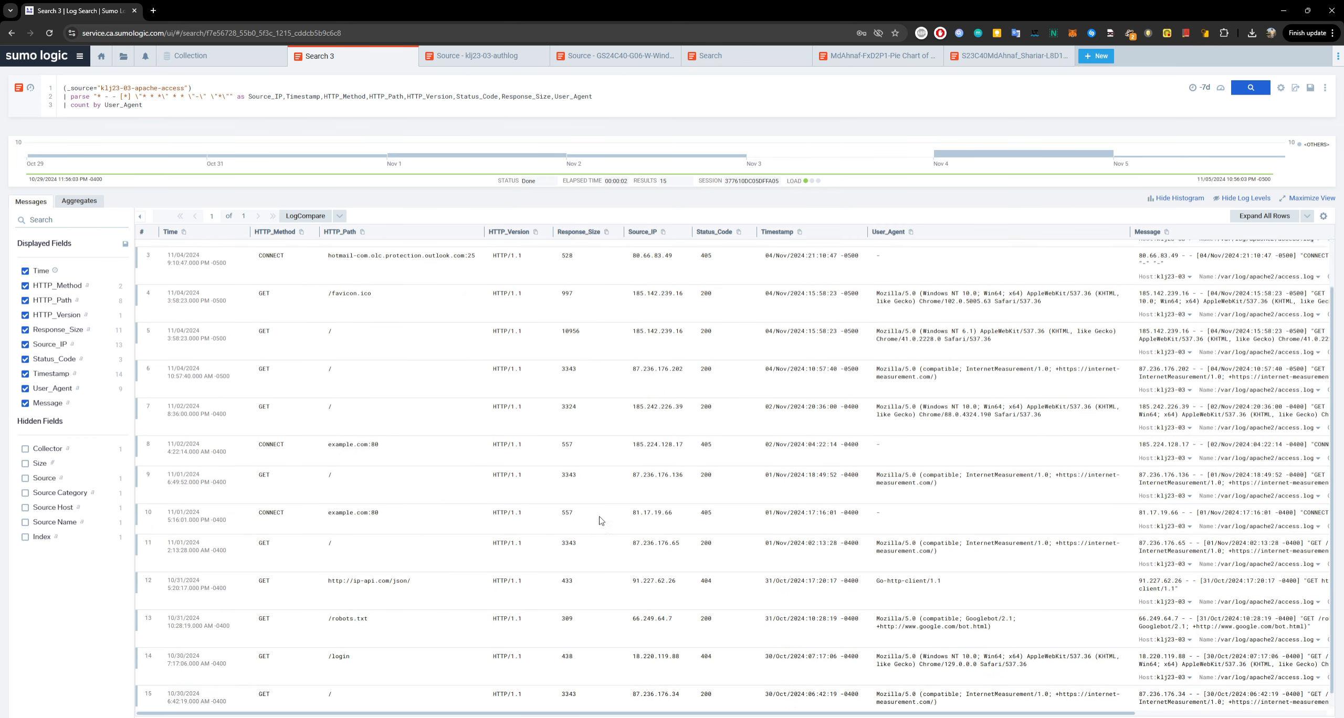
Step: Show the aggregated User_Agent counts and examine the query's parse line and count line against them
{"action": "left_click", "coordinate": [65, 204]}
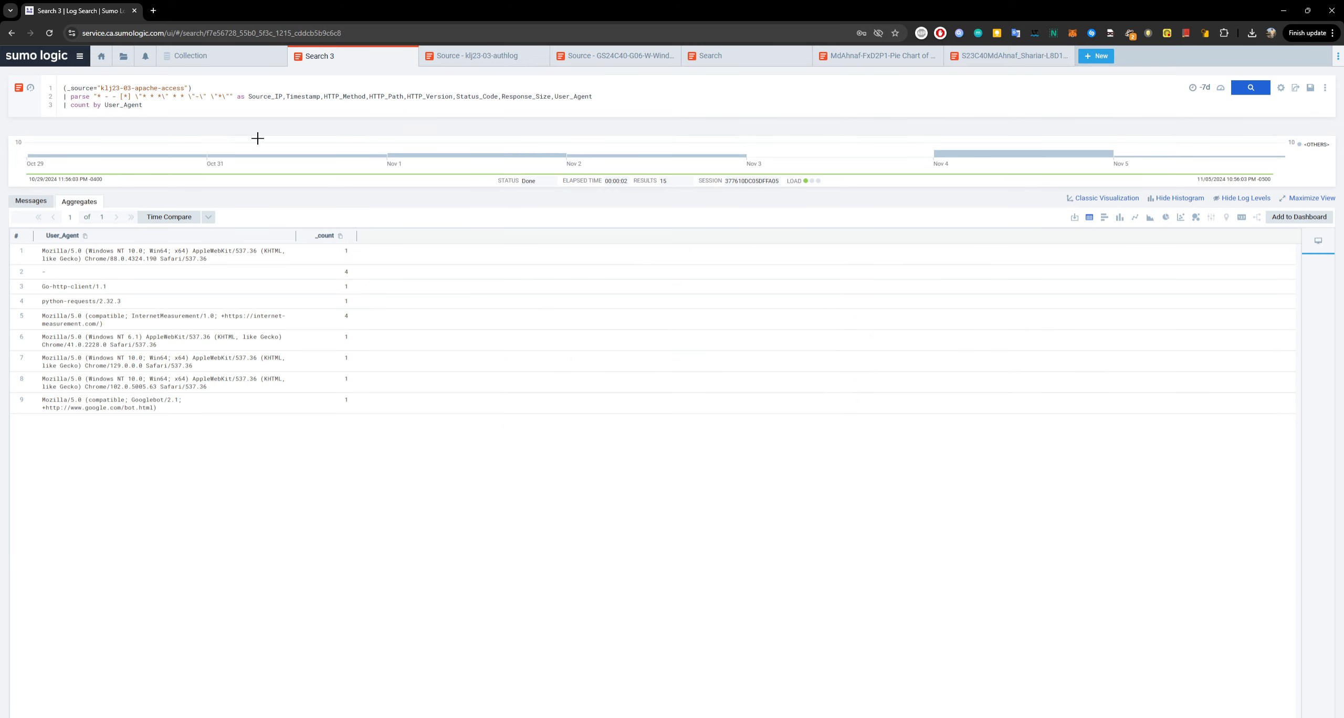
{"action": "left_click_drag", "start_coordinate": [597, 102], "coordinate": [301, 108]}
{"action": "left_click_drag", "start_coordinate": [64, 95], "coordinate": [194, 107]}
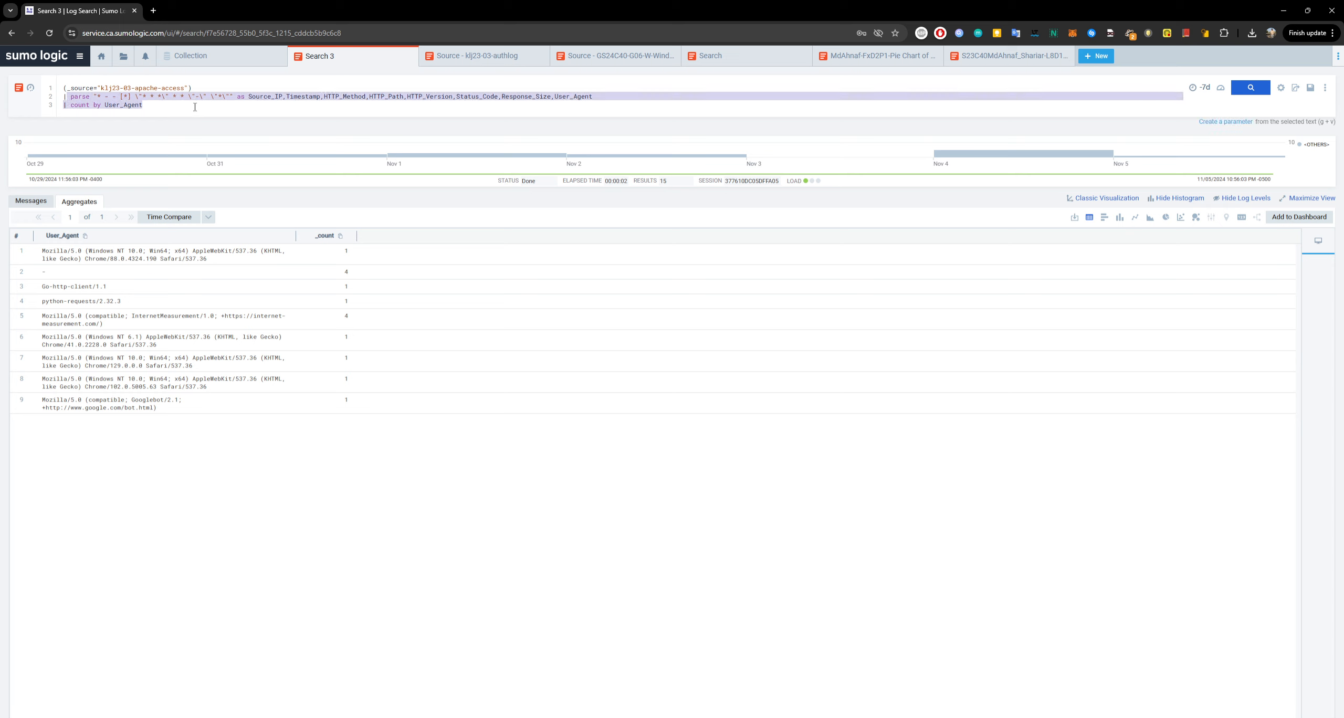
{"action": "left_click", "coordinate": [575, 109]}
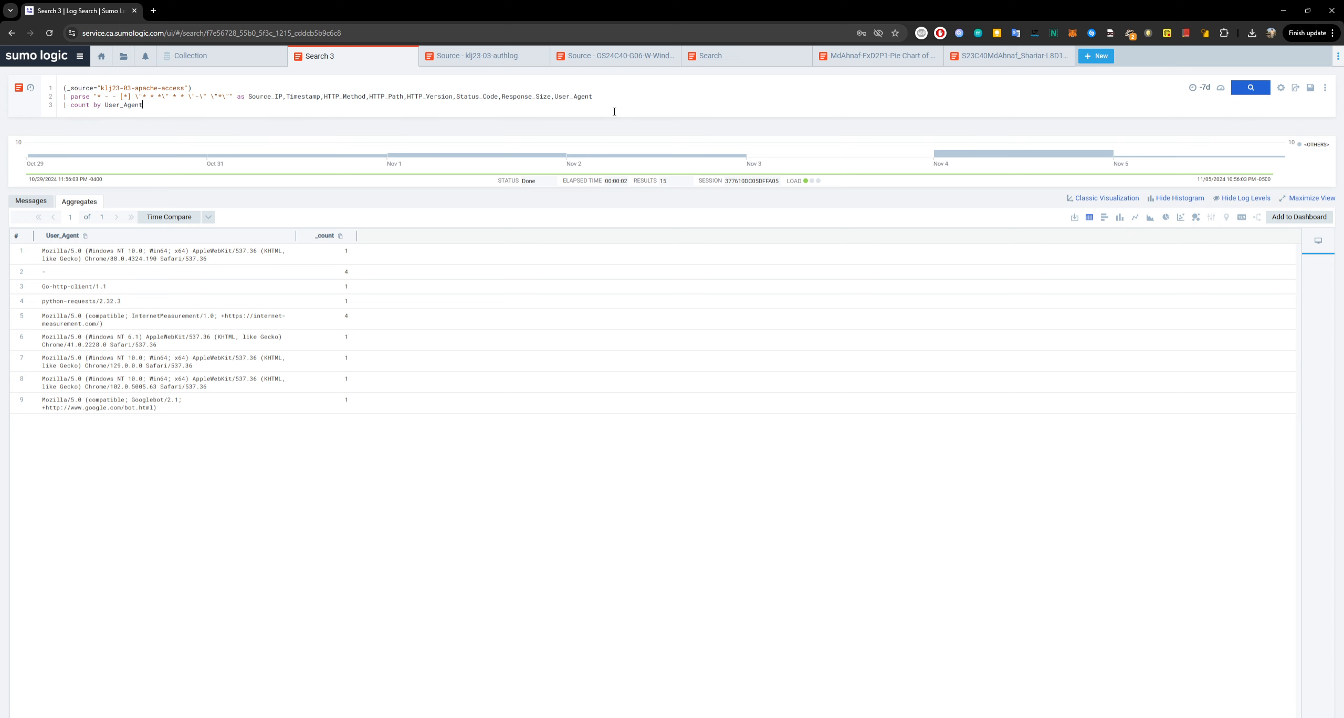
{"action": "left_click_drag", "start_coordinate": [63, 96], "coordinate": [590, 94]}
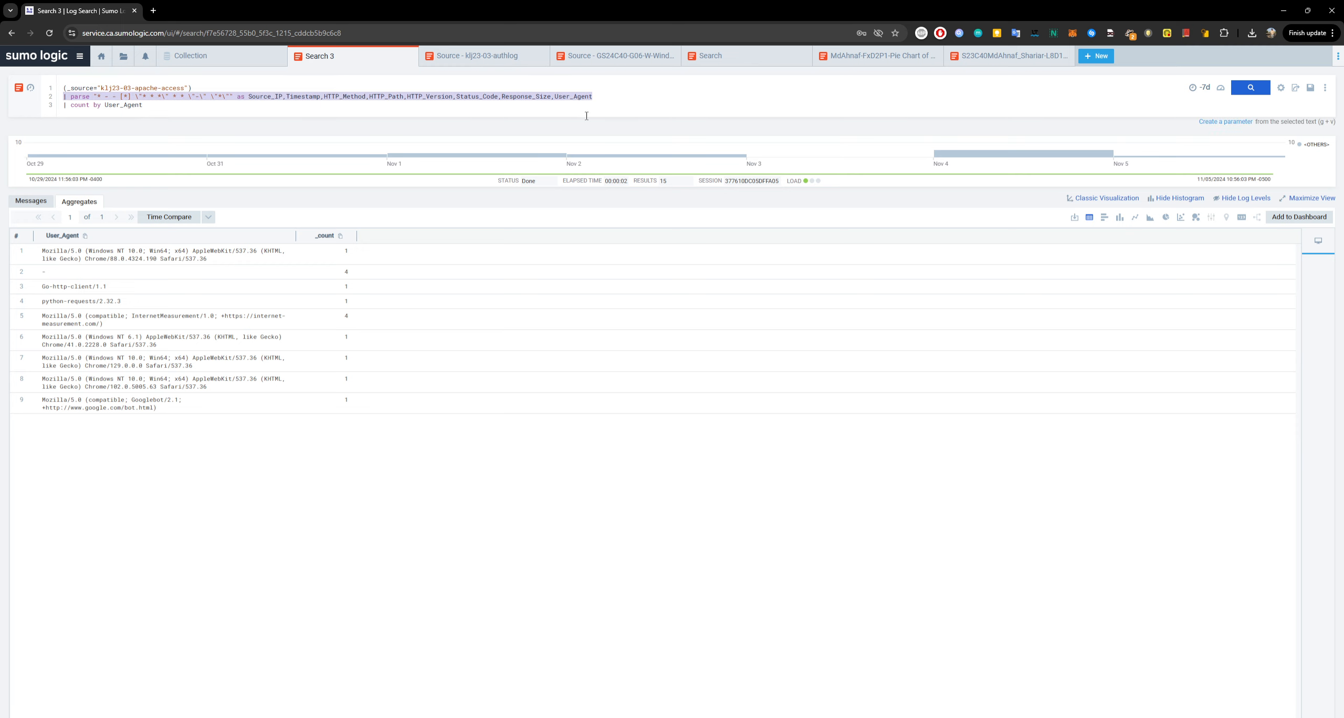
{"action": "left_click", "coordinate": [234, 97]}
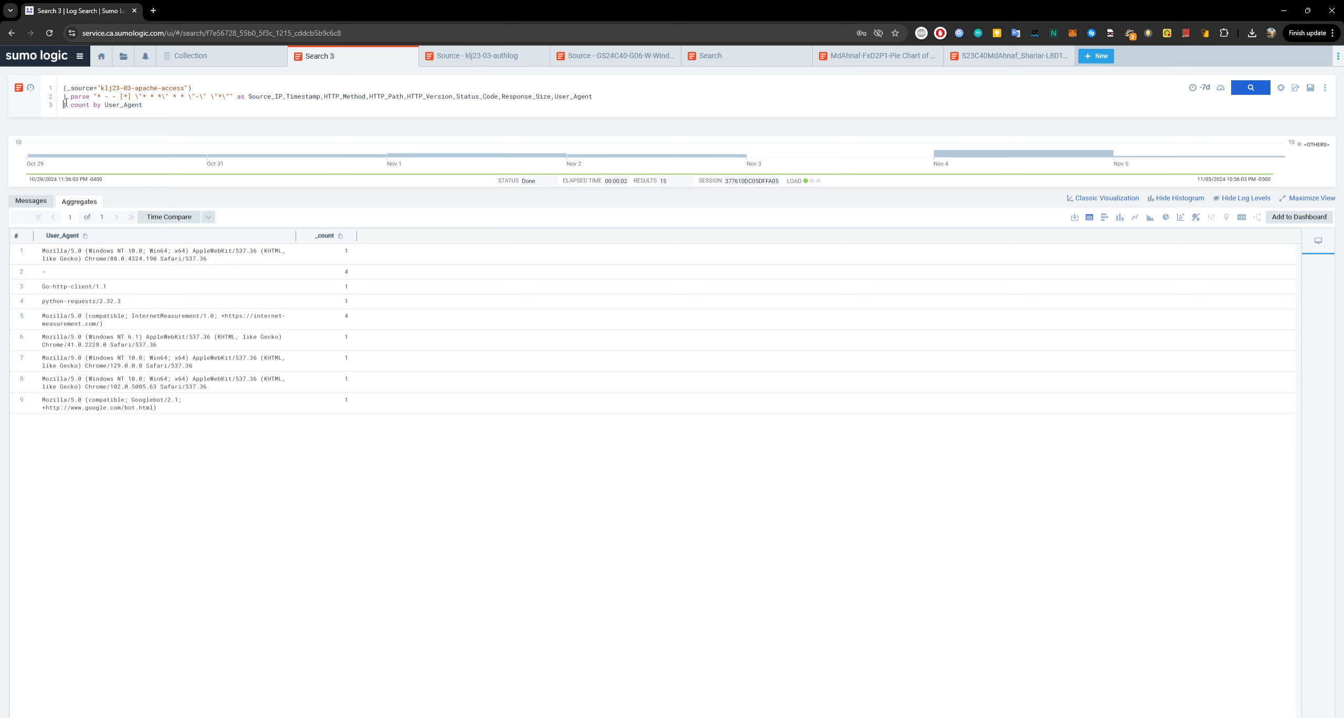
{"action": "left_click_drag", "start_coordinate": [64, 97], "coordinate": [598, 97]}
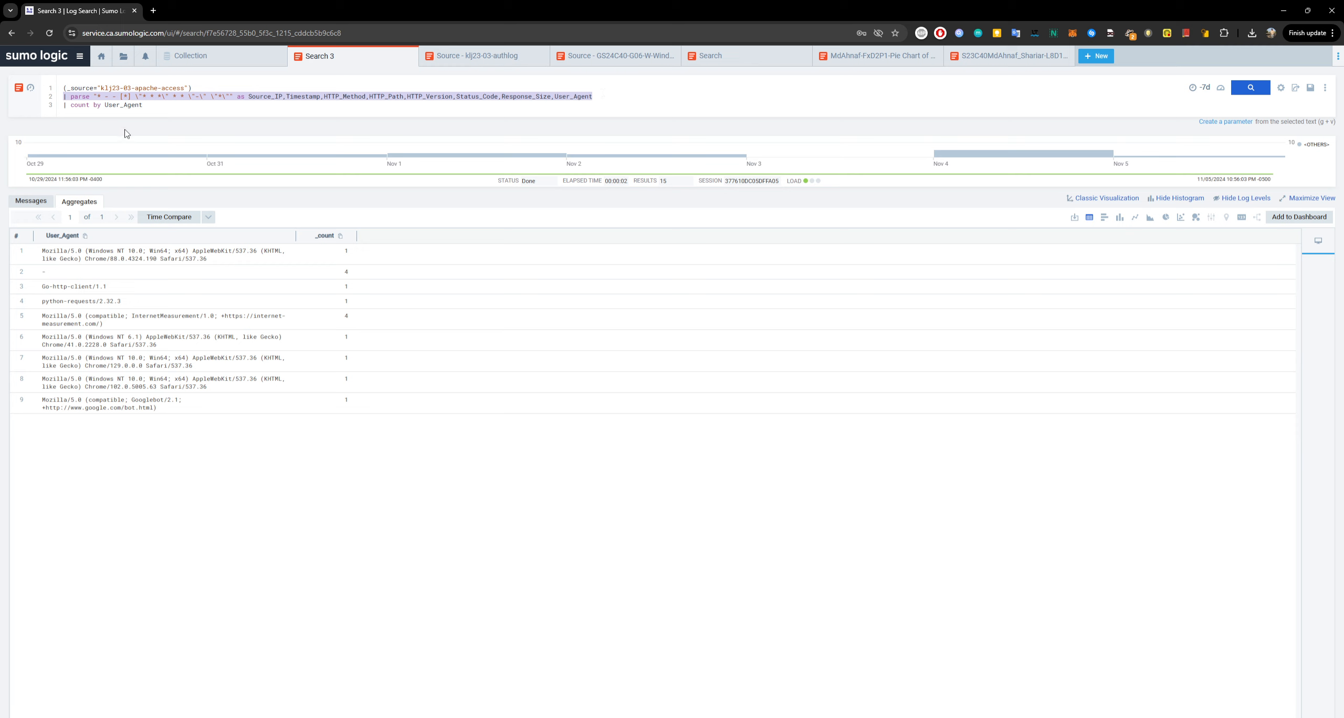
{"action": "left_click", "coordinate": [147, 104]}
{"action": "left_click_drag", "start_coordinate": [116, 110], "coordinate": [87, 108]}
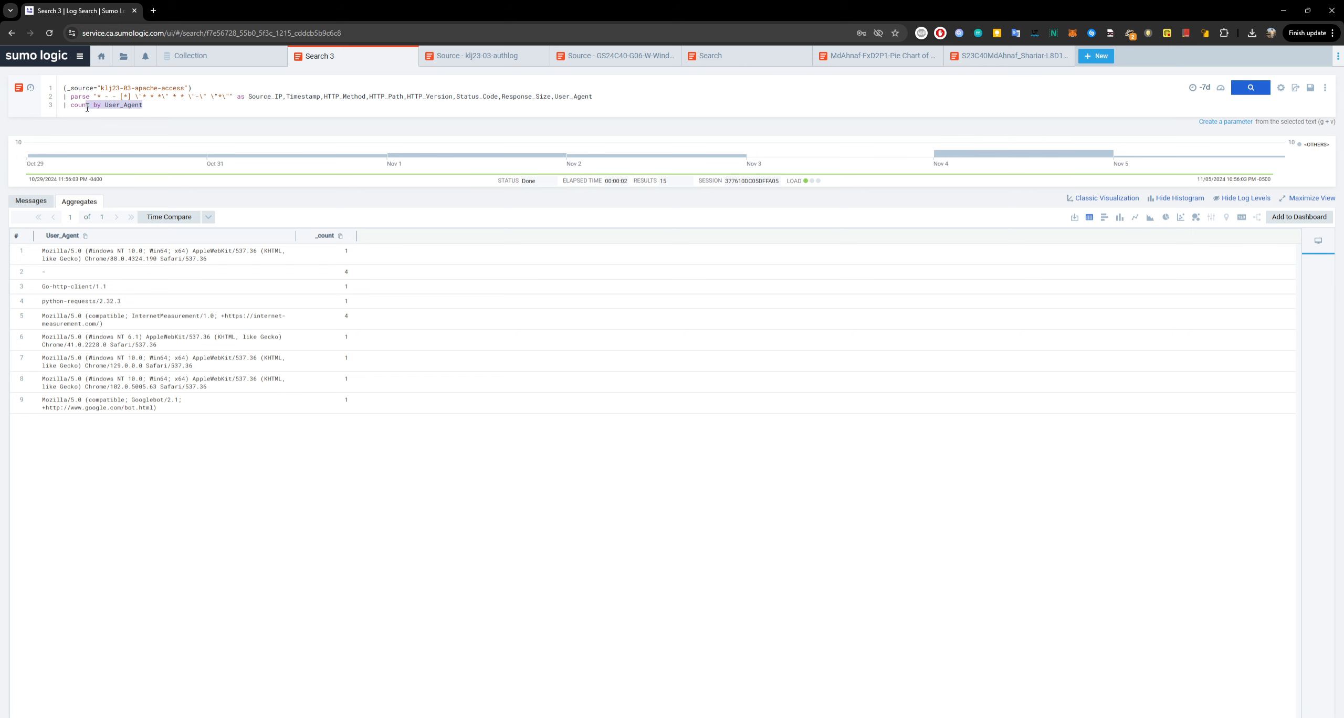
Step: Switch to the individual messages and compare the parsed columns with the query's parse line
{"action": "left_click", "coordinate": [23, 204]}
{"action": "left_click_drag", "start_coordinate": [65, 97], "coordinate": [593, 97]}
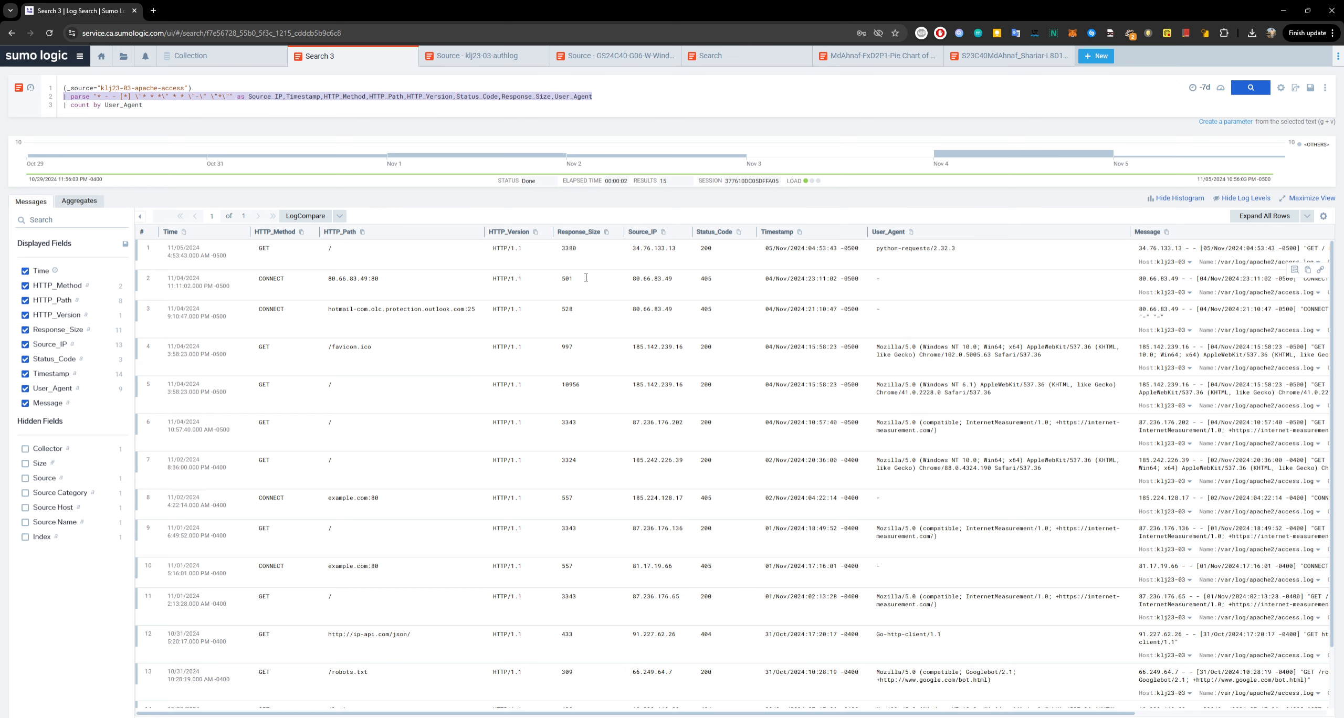
{"action": "scroll", "coordinate": [546, 288], "scroll_direction": "down", "scroll_amount": 2}
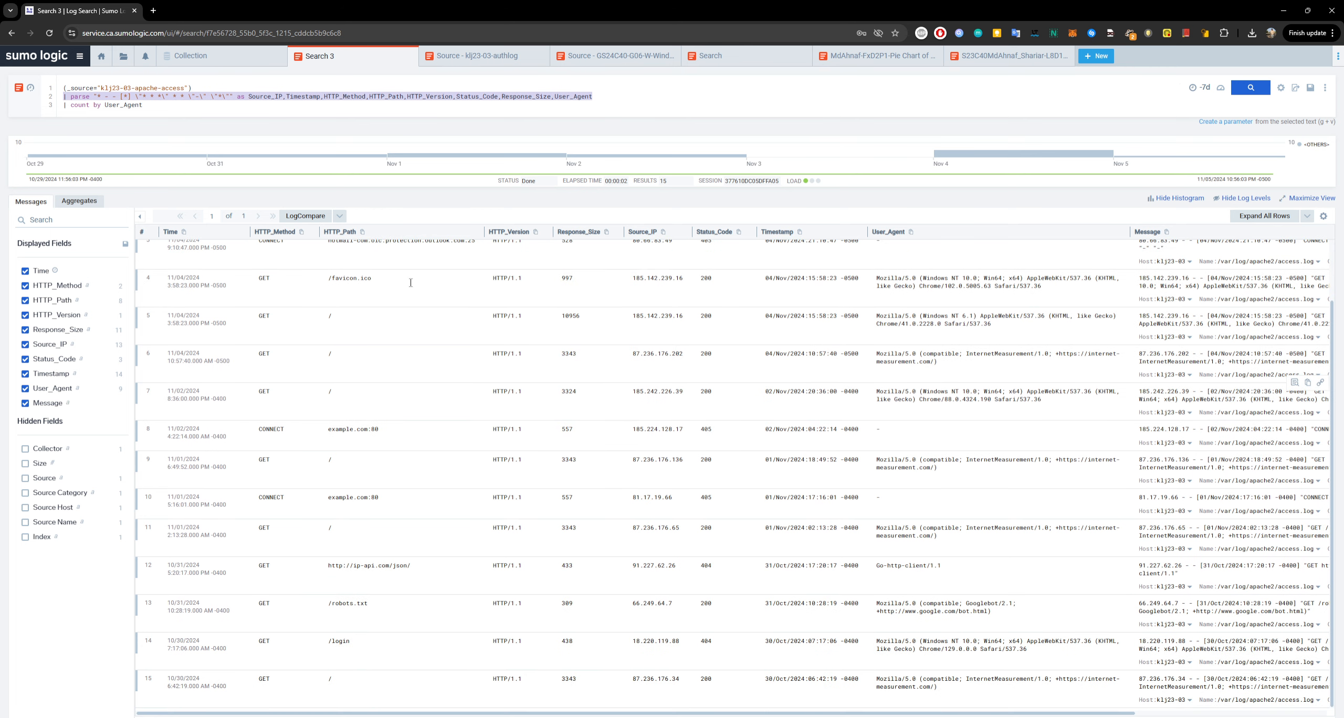
{"action": "scroll", "coordinate": [1122, 670], "scroll_direction": "up", "scroll_amount": 2}
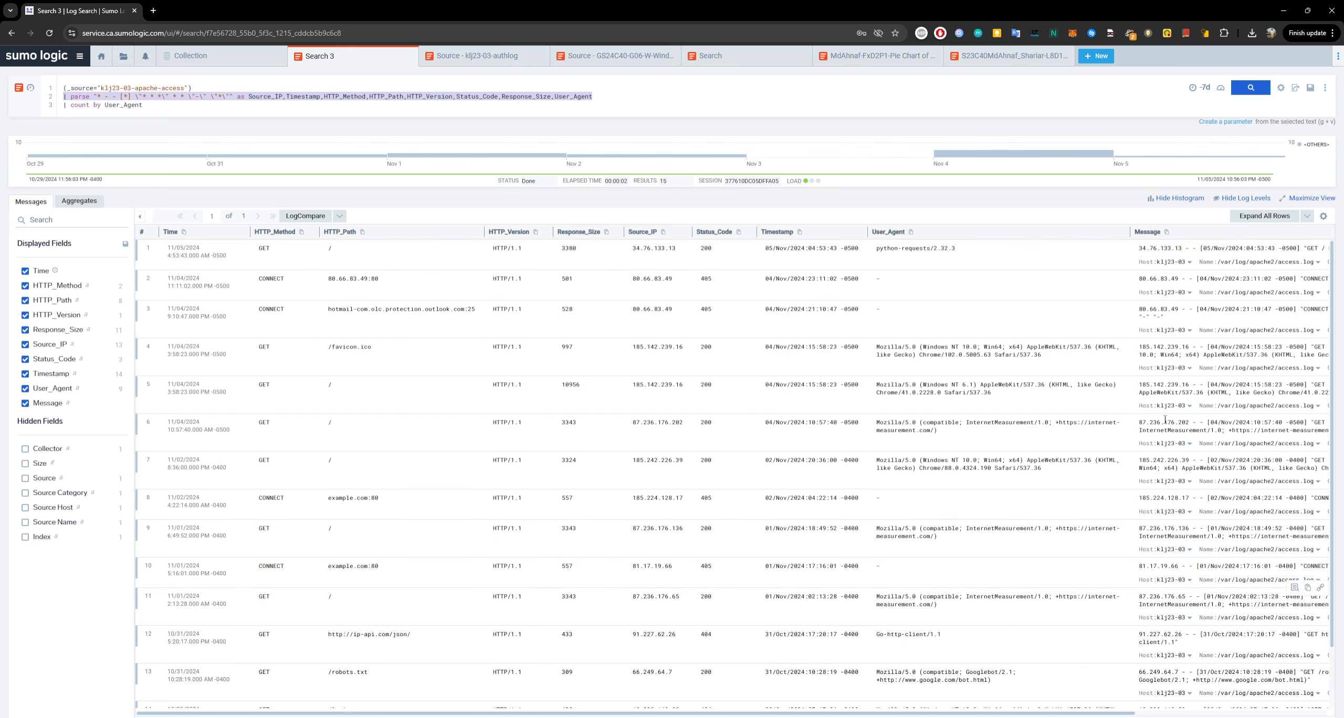
{"action": "left_click", "coordinate": [608, 102]}
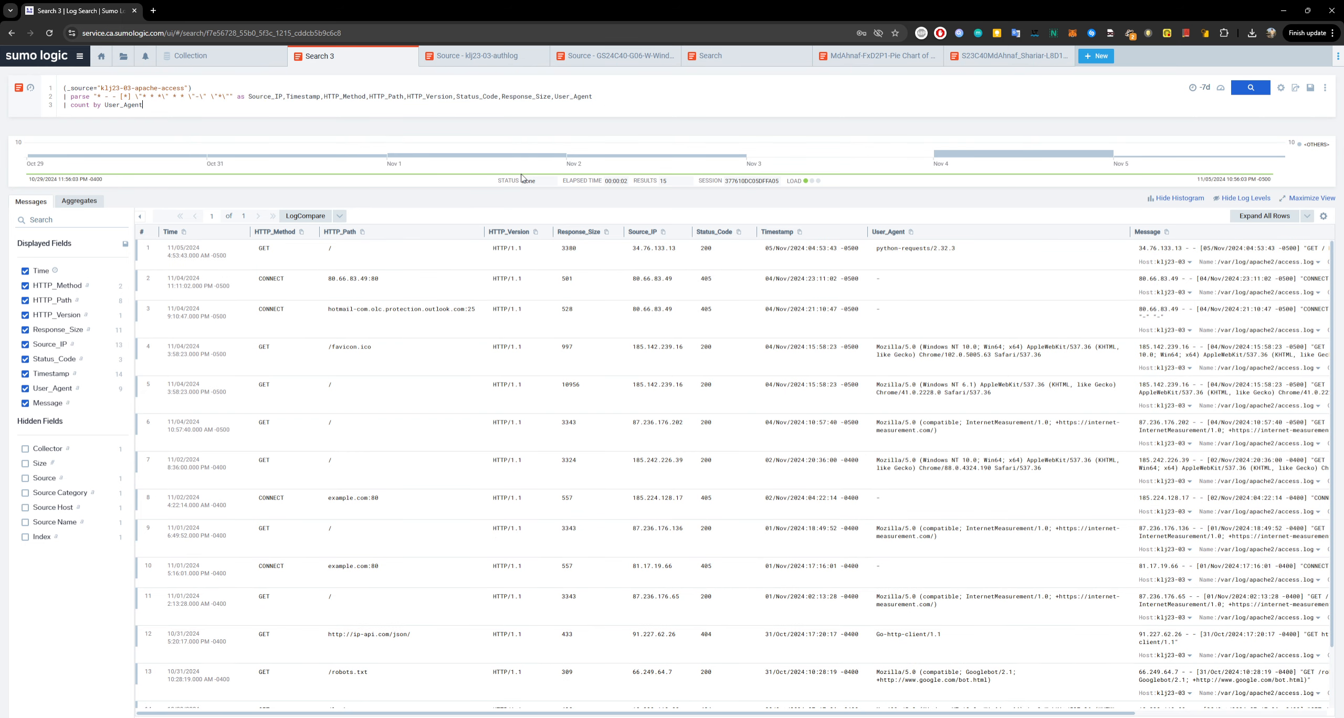
Step: Return to the aggregated counts and look over the kinds of new item that can be created, including Dashboard
{"action": "left_click", "coordinate": [79, 201]}
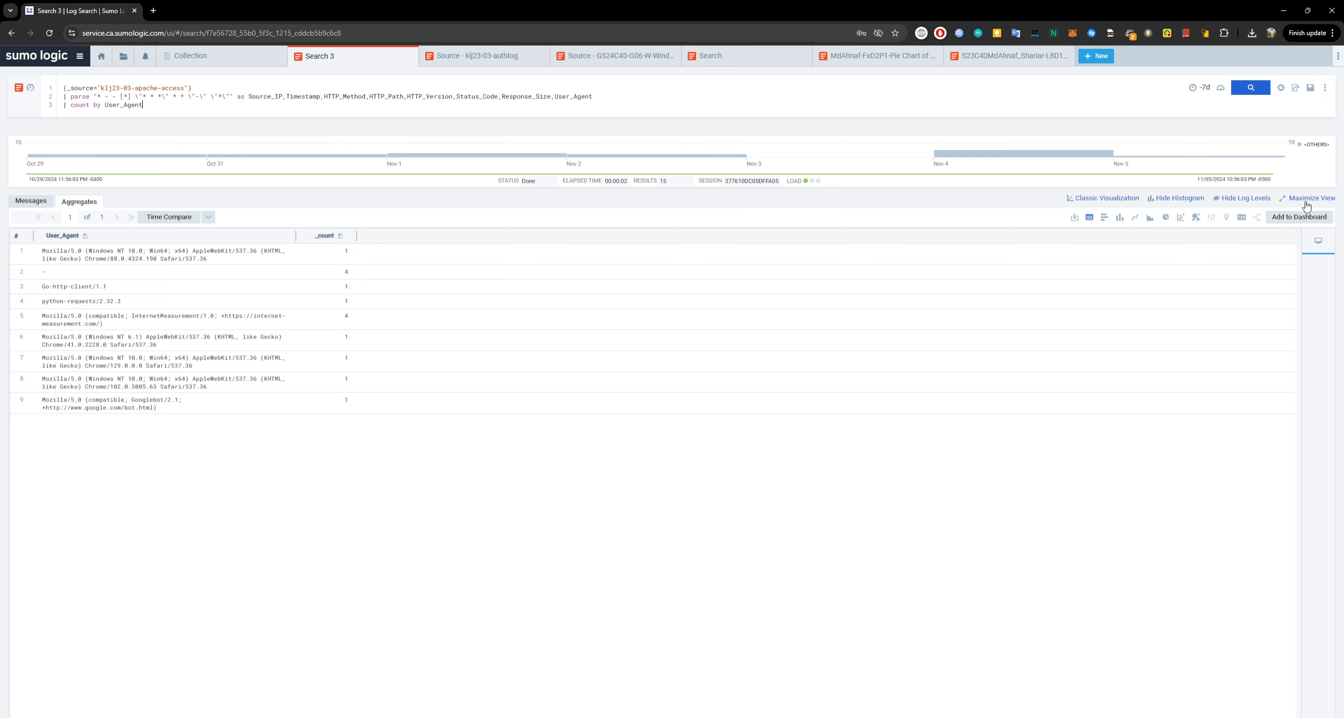
{"action": "left_click", "coordinate": [1105, 65]}
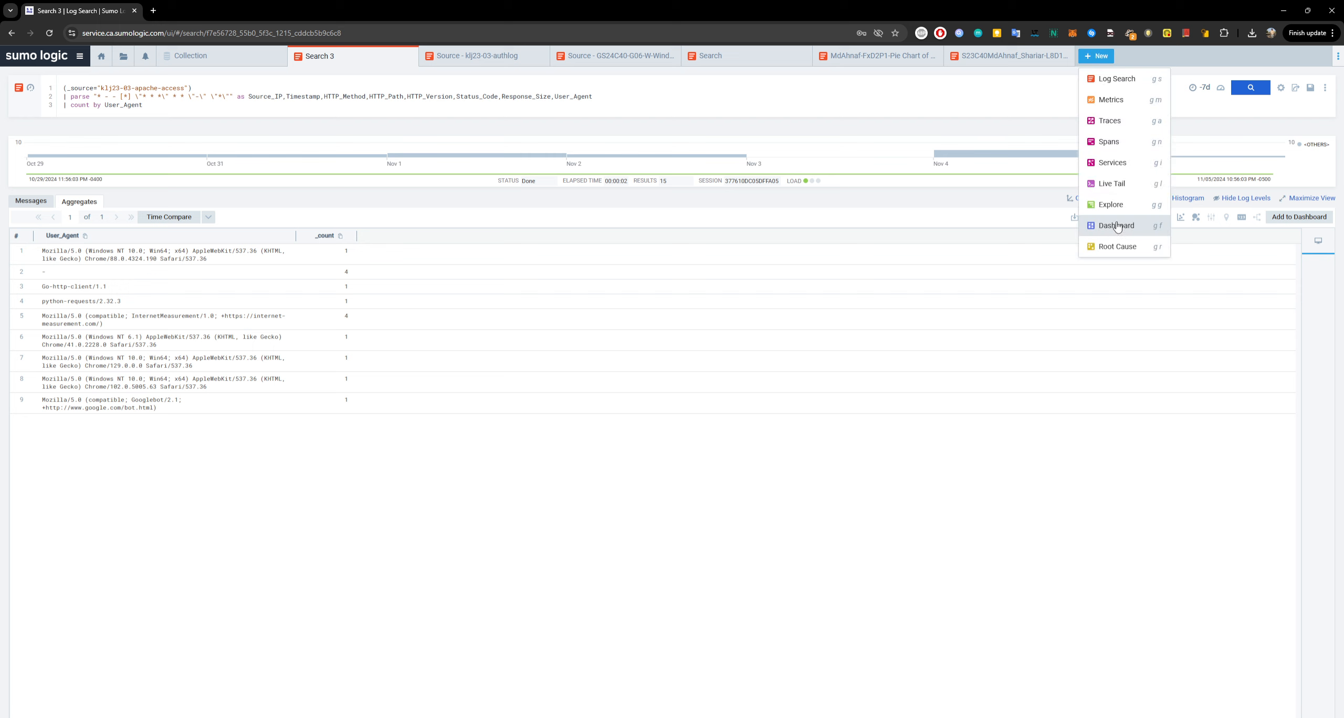
{"action": "left_click", "coordinate": [1166, 520]}
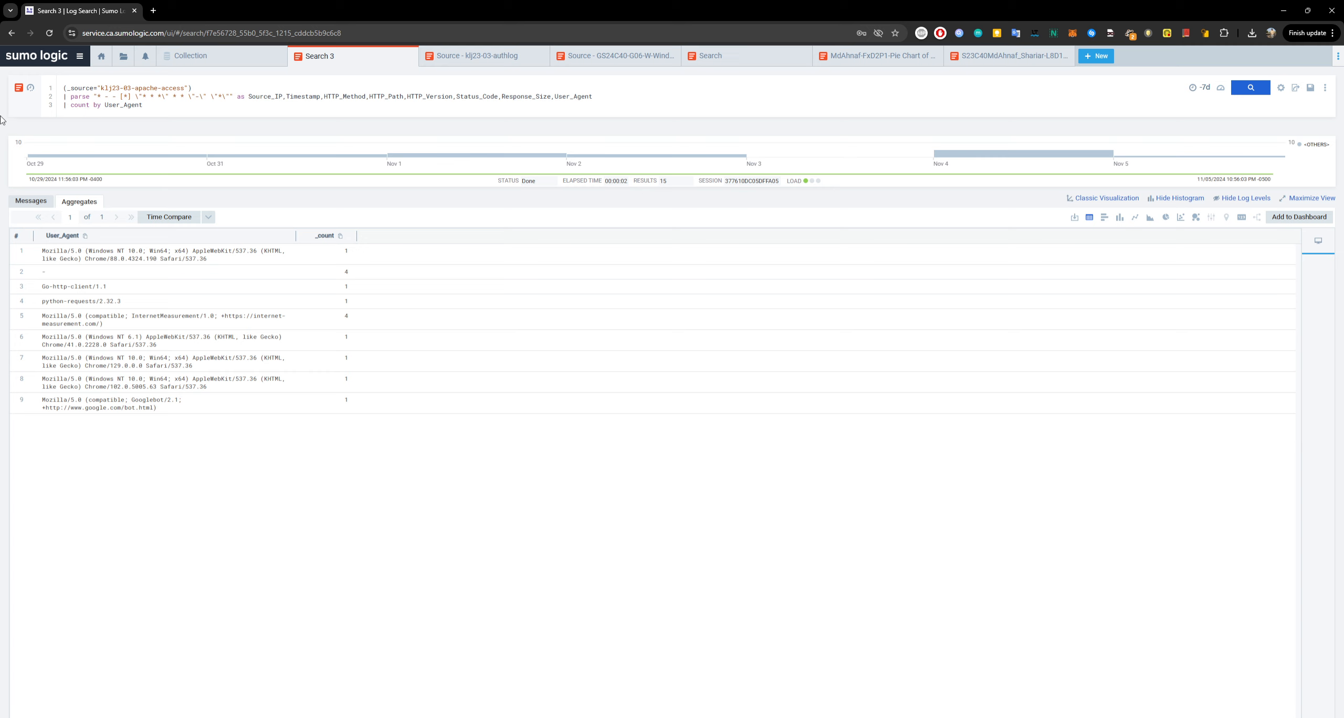
Step: Comment out the "| count by User_Agent" line and start a new line beginning with "|" below it
{"action": "key", "text": "ctrl+slash"}
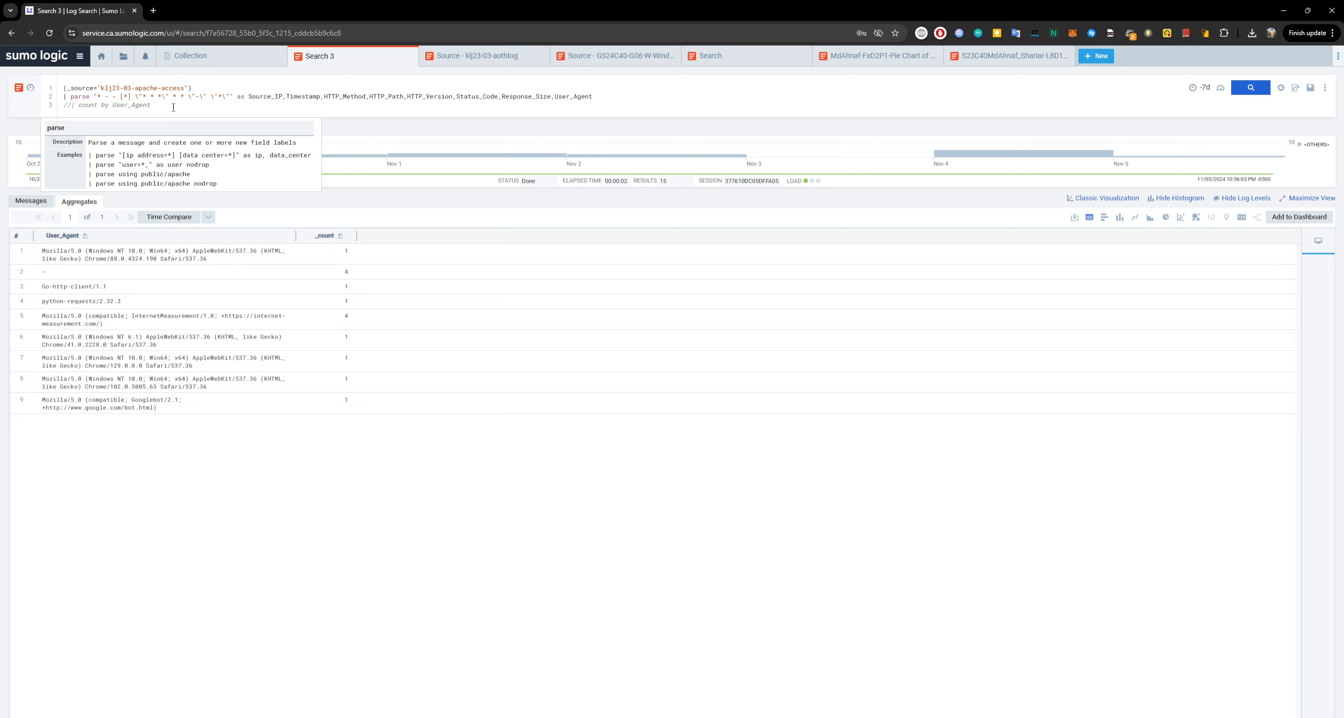
{"action": "left_click", "coordinate": [153, 105]}
{"action": "key", "text": "Return"}
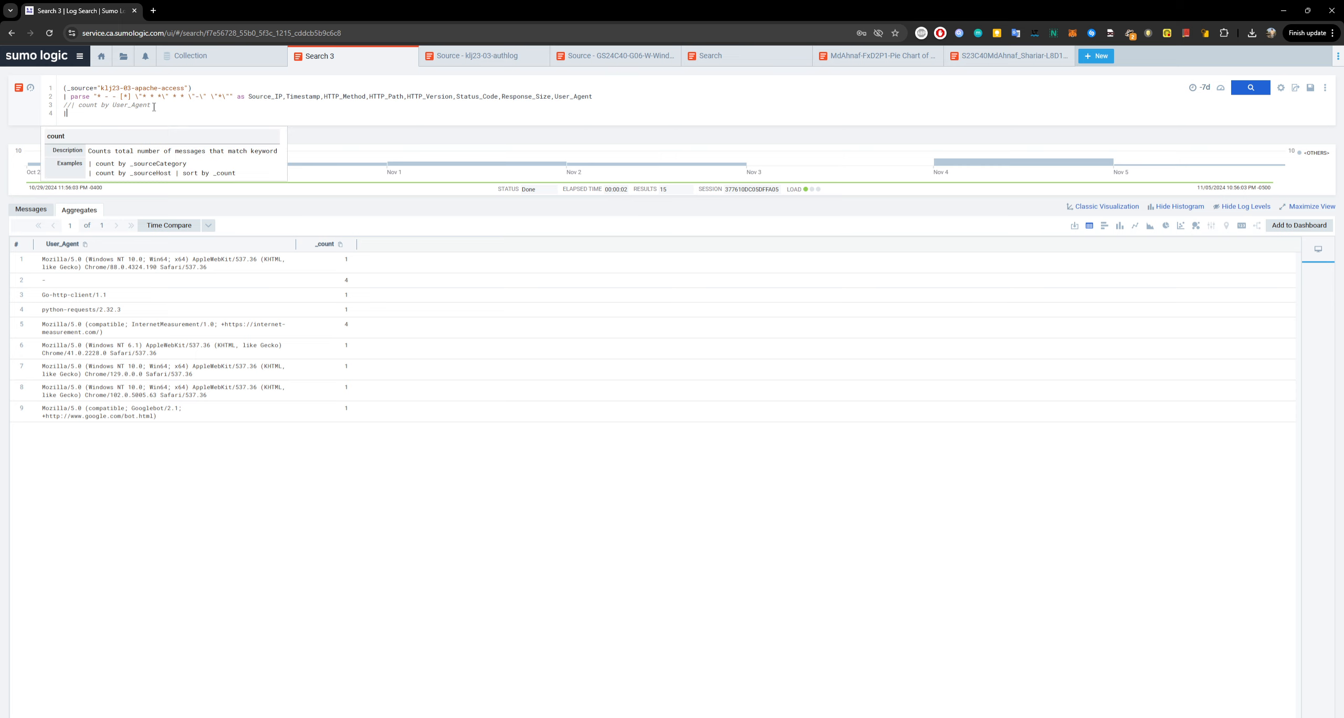
{"action": "left_click", "coordinate": [185, 103]}
{"action": "type", "text": "|"}
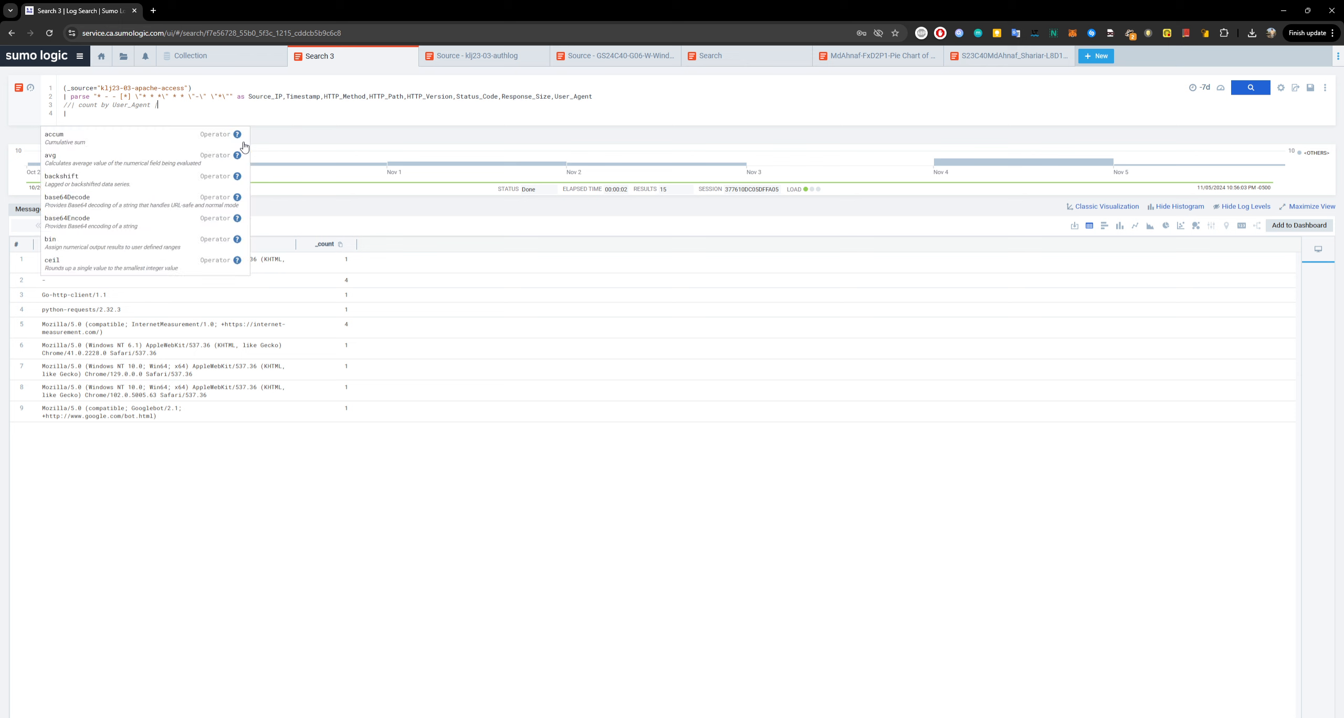
{"action": "key", "text": "BackSpace"}
{"action": "key", "text": "BackSpace"}
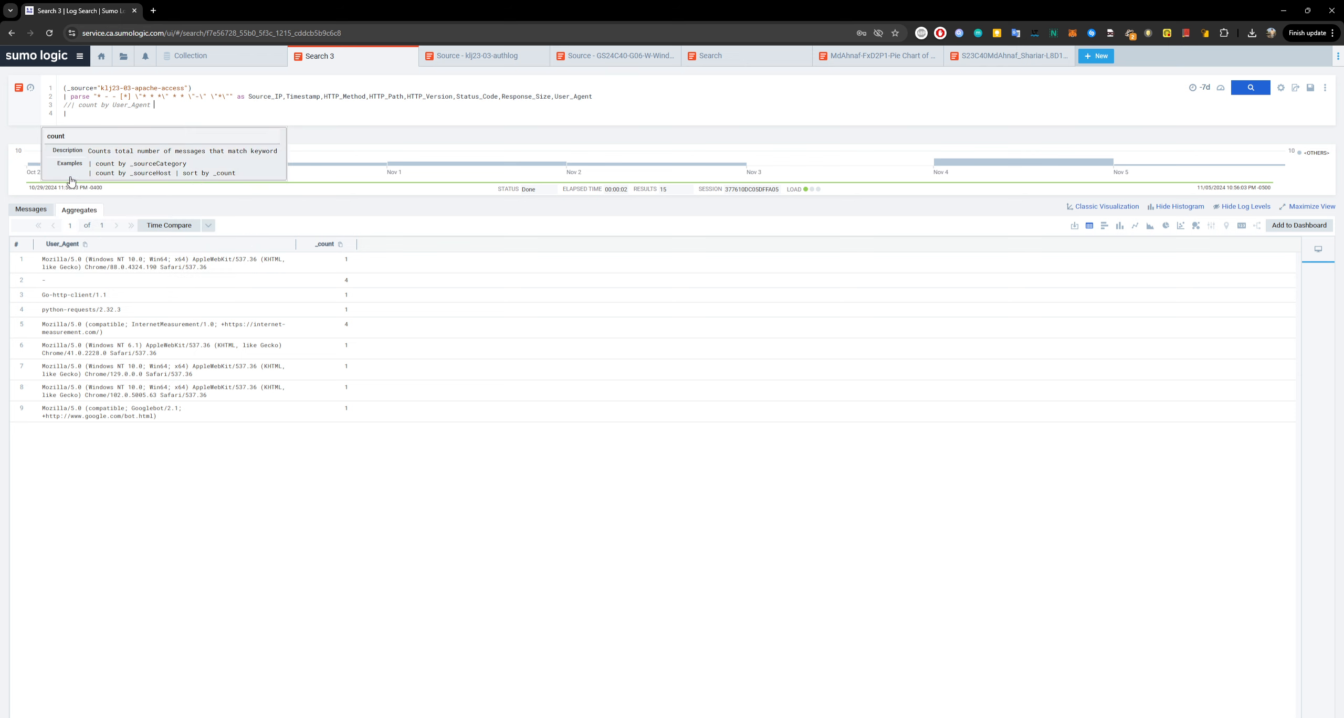
{"action": "left_click_drag", "start_coordinate": [72, 106], "coordinate": [71, 106]}
{"action": "left_click", "coordinate": [64, 105]}
{"action": "left_click", "coordinate": [68, 106]}
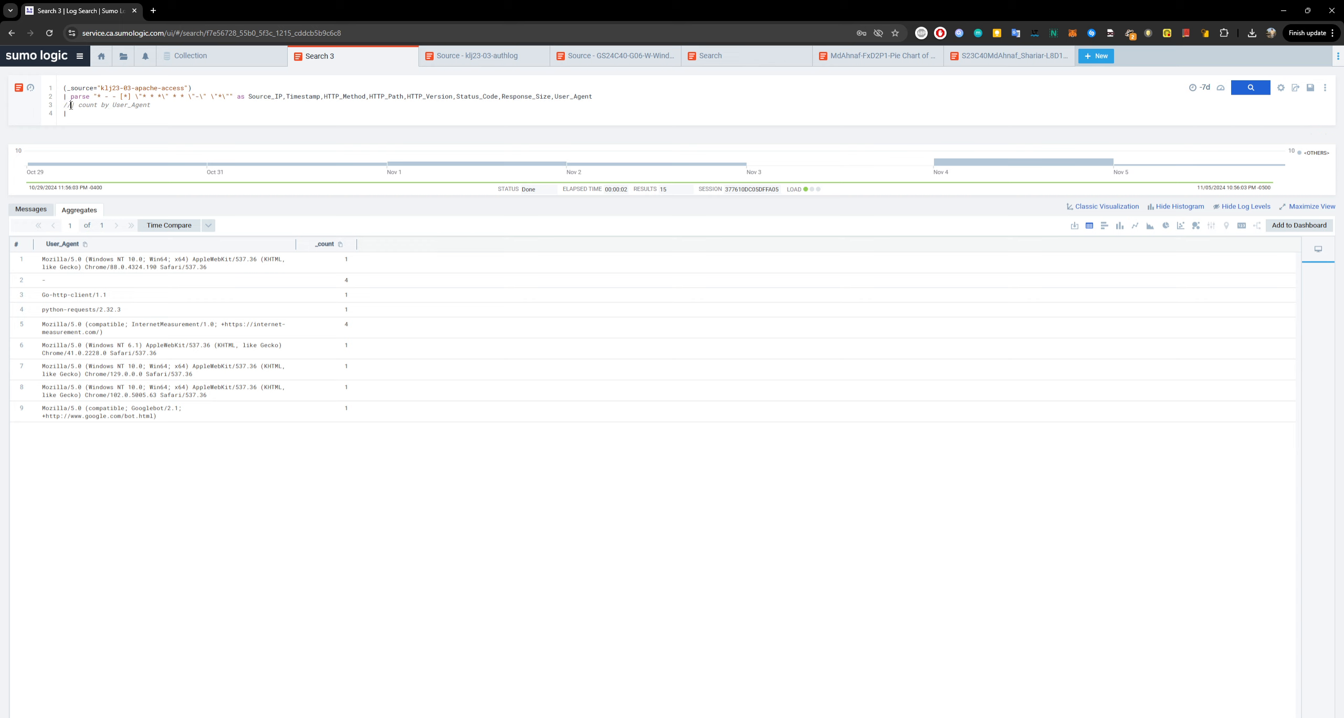
{"action": "left_click_drag", "start_coordinate": [64, 110], "coordinate": [191, 104]}
{"action": "left_click", "coordinate": [303, 108]}
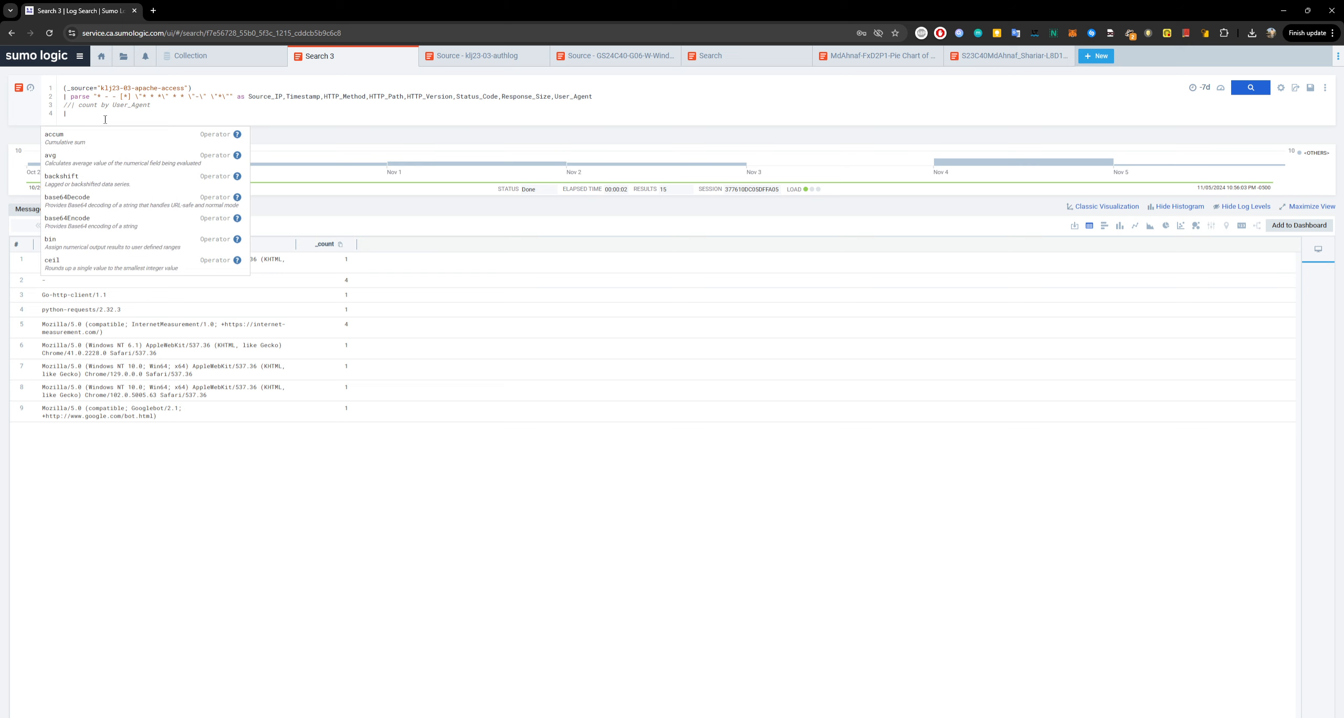
Step: Complete the fourth line as "| count by" with all the fields from the parse line, Source_IP through User_Agent, and run the query
{"action": "type", "text": "ount by"}
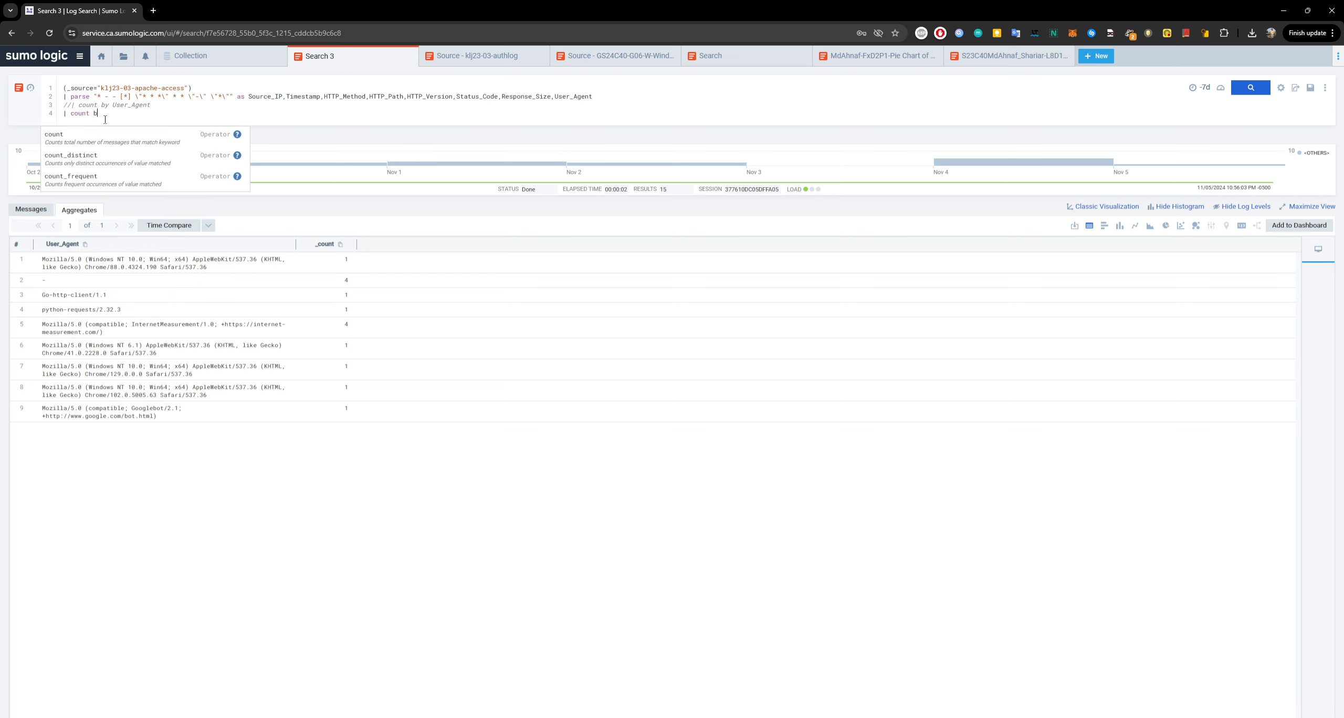
{"action": "left_click_drag", "start_coordinate": [247, 99], "coordinate": [593, 98]}
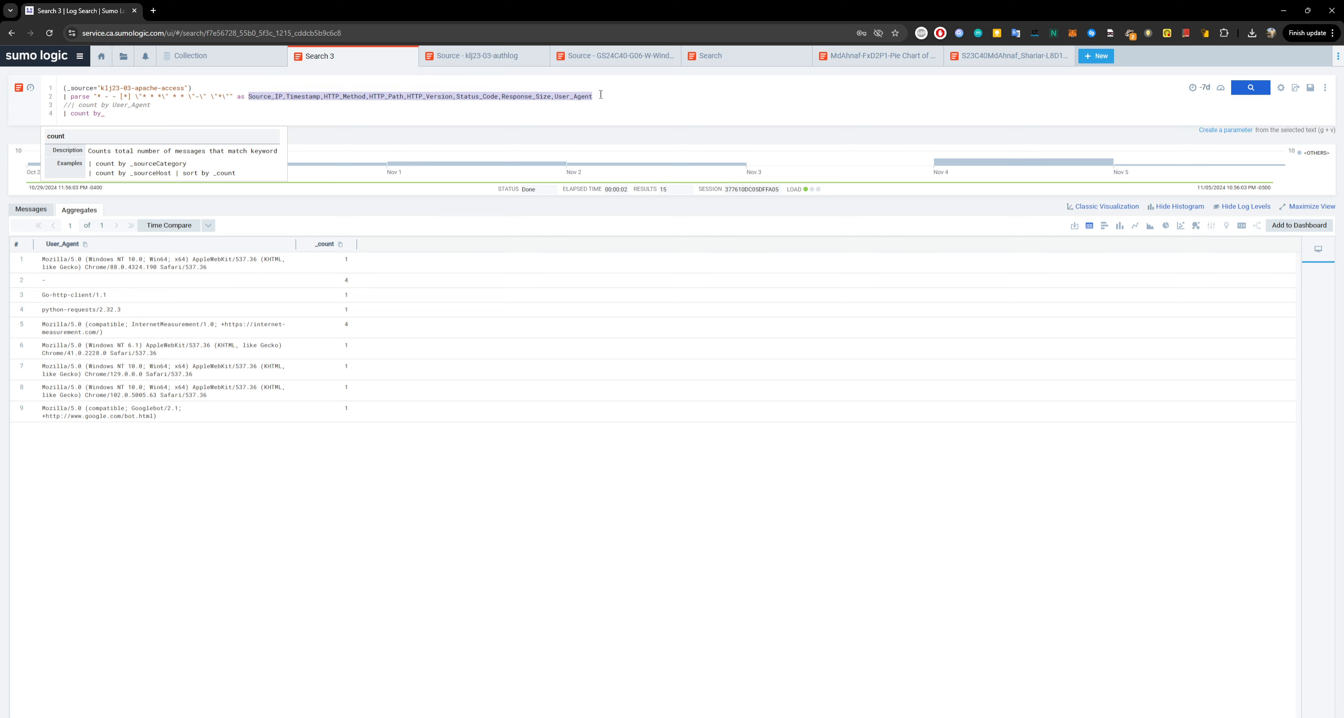
{"action": "key", "text": "ctrl+c"}
{"action": "left_click", "coordinate": [156, 113]}
{"action": "key", "text": "ctrl+v"}
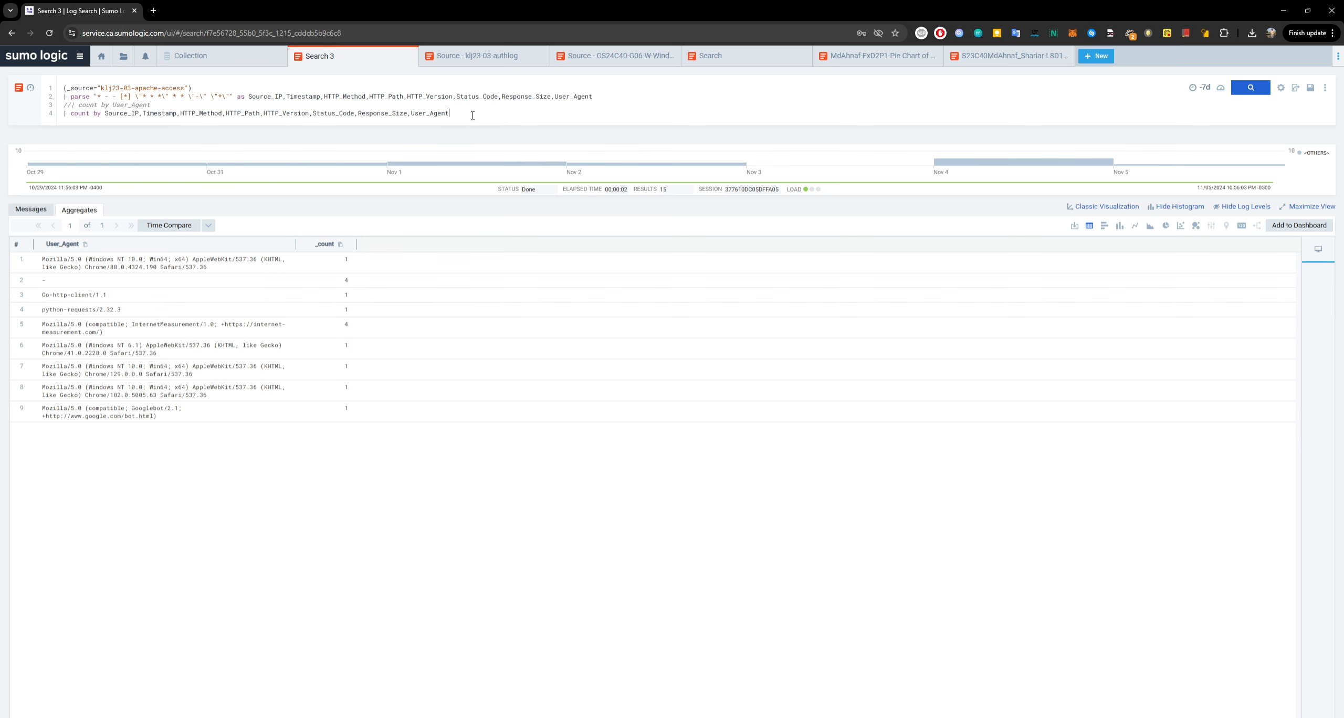
{"action": "key", "text": "Return"}
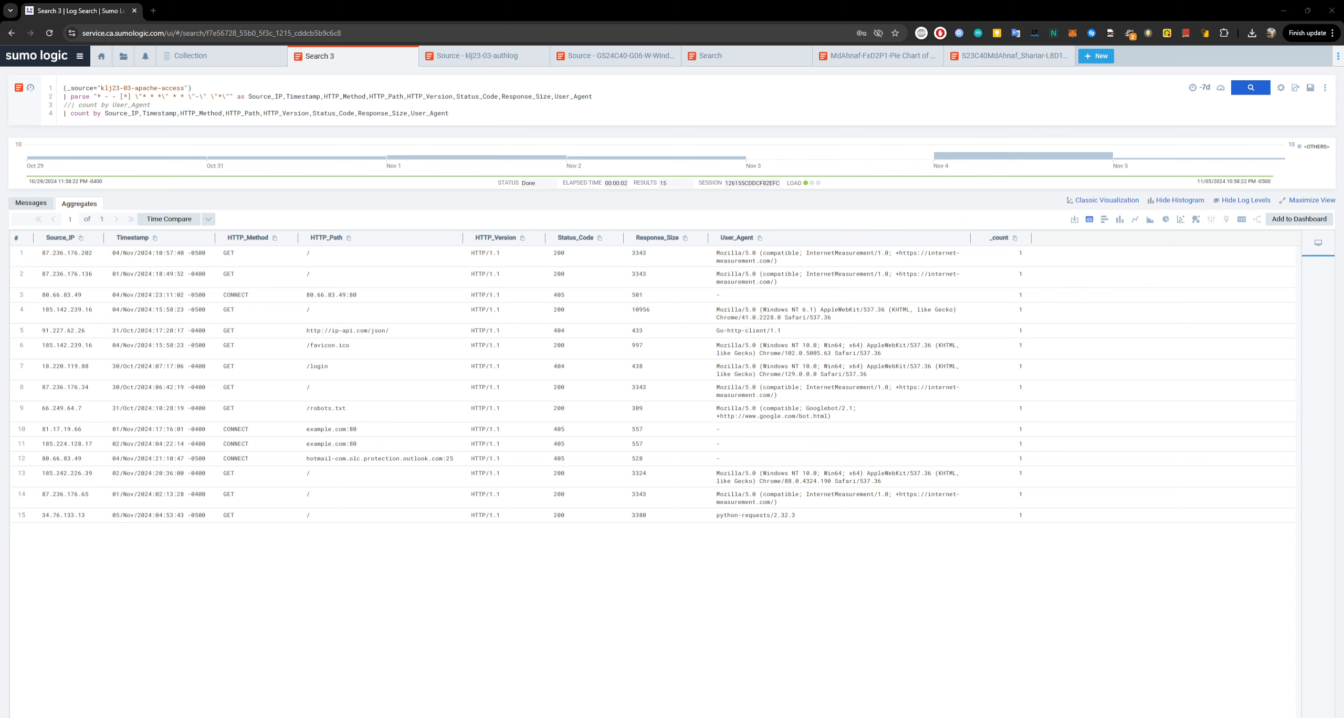
Step: Switch to the PowerPoint Agenda slide and strike through "Sumologic Parsing" and "Finding occurrence of events or activities from source"
{"action": "left_click", "coordinate": [1284, 10]}
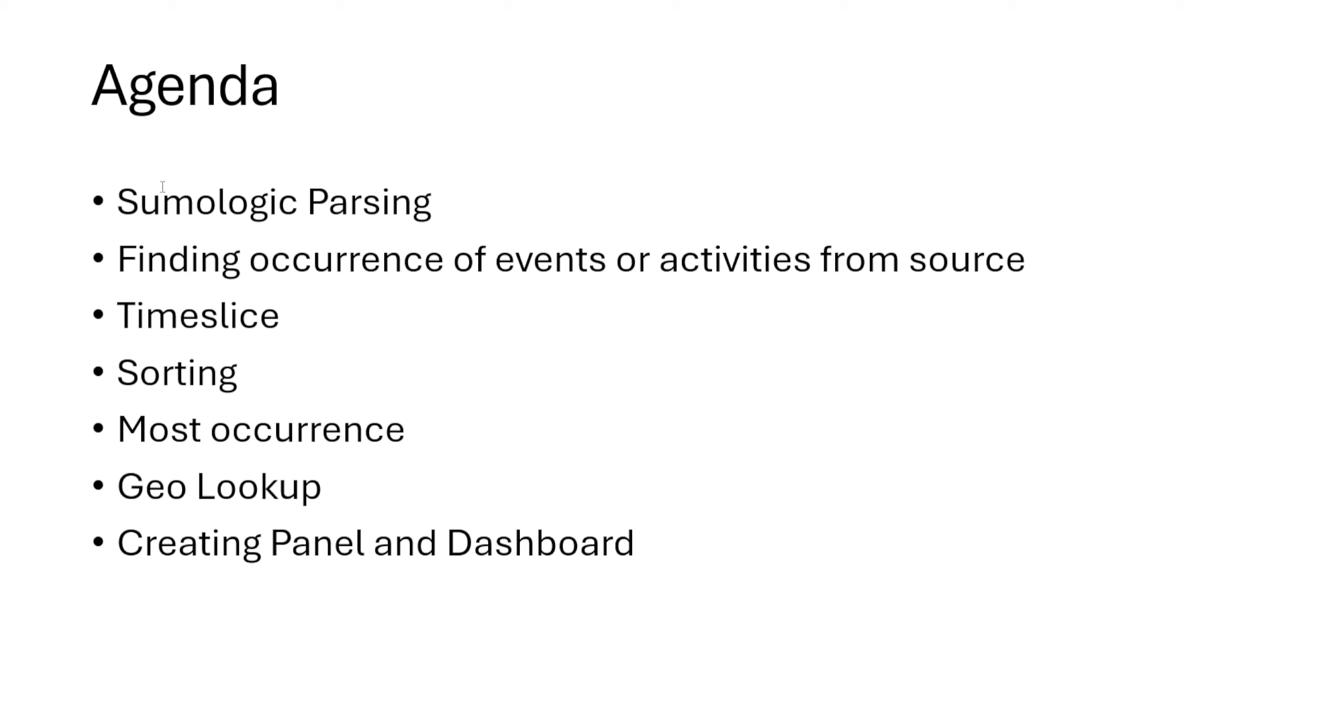
{"action": "left_click_drag", "start_coordinate": [127, 199], "coordinate": [439, 204]}
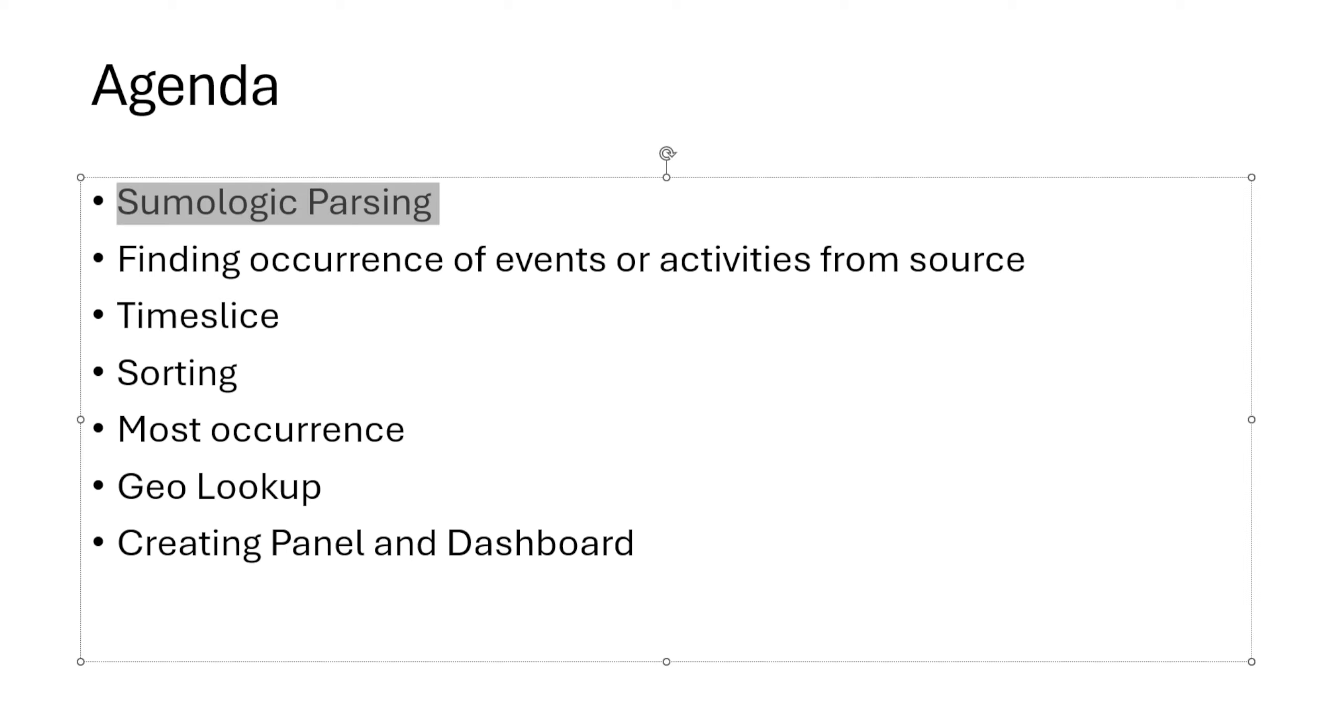
{"action": "key", "text": "alt+h"}
{"action": "key", "text": "4"}
{"action": "left_click_drag", "start_coordinate": [121, 261], "coordinate": [1030, 257]}
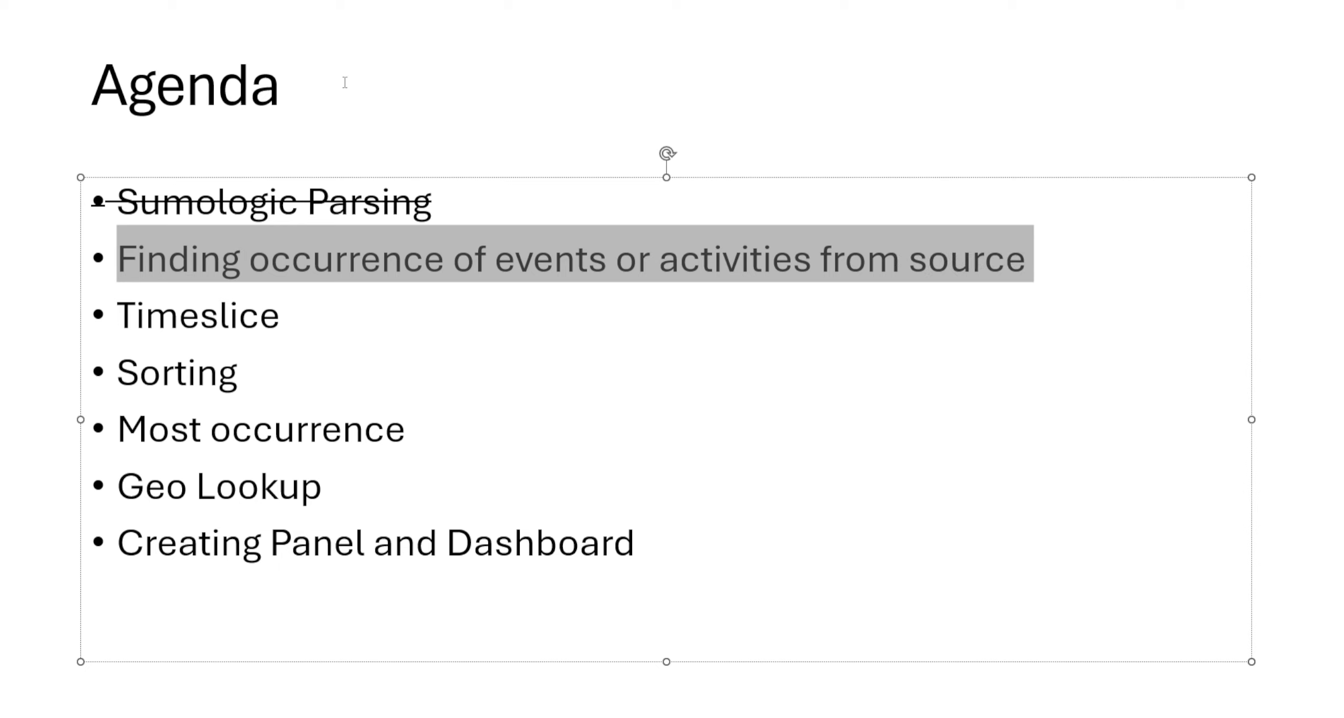
{"action": "key", "text": "alt+h"}
{"action": "key", "text": "4"}
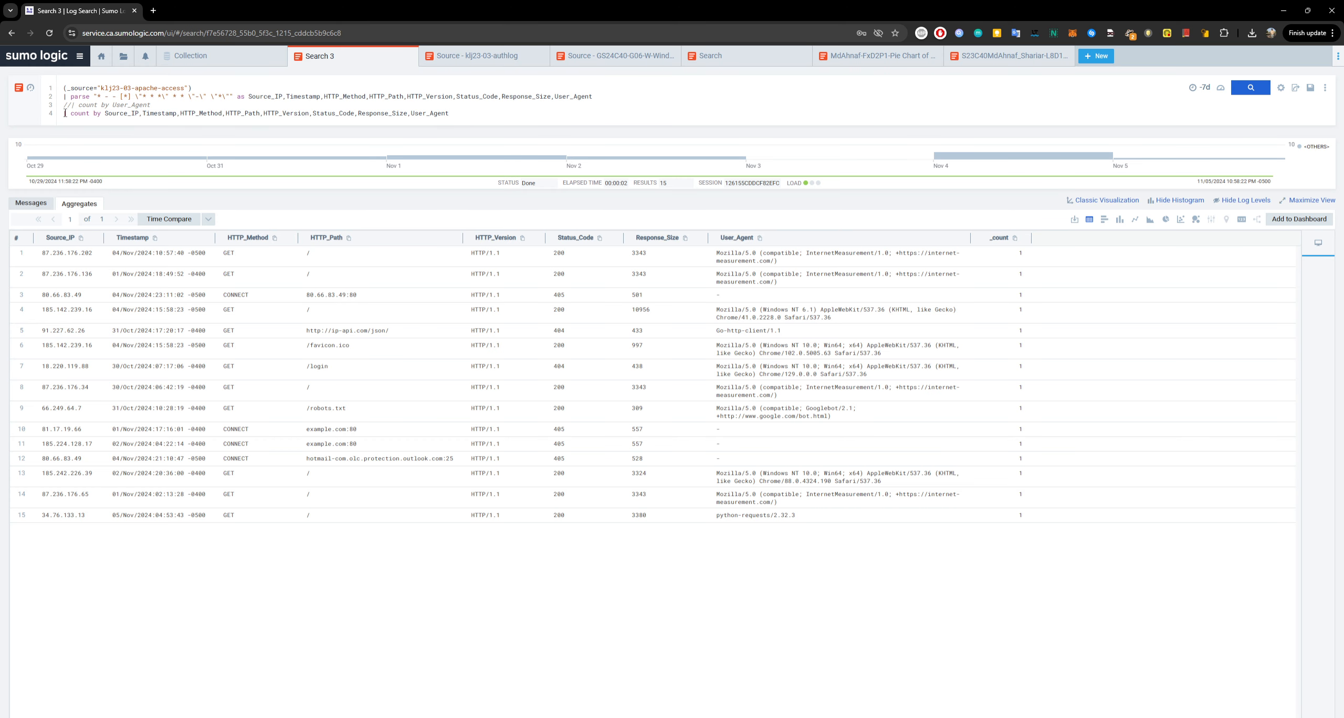
Step: Examine the all-fields count line in the Sumo Logic query, and highlight the "Timeslice" item on the Agenda slide
{"action": "left_click_drag", "start_coordinate": [65, 113], "coordinate": [419, 125]}
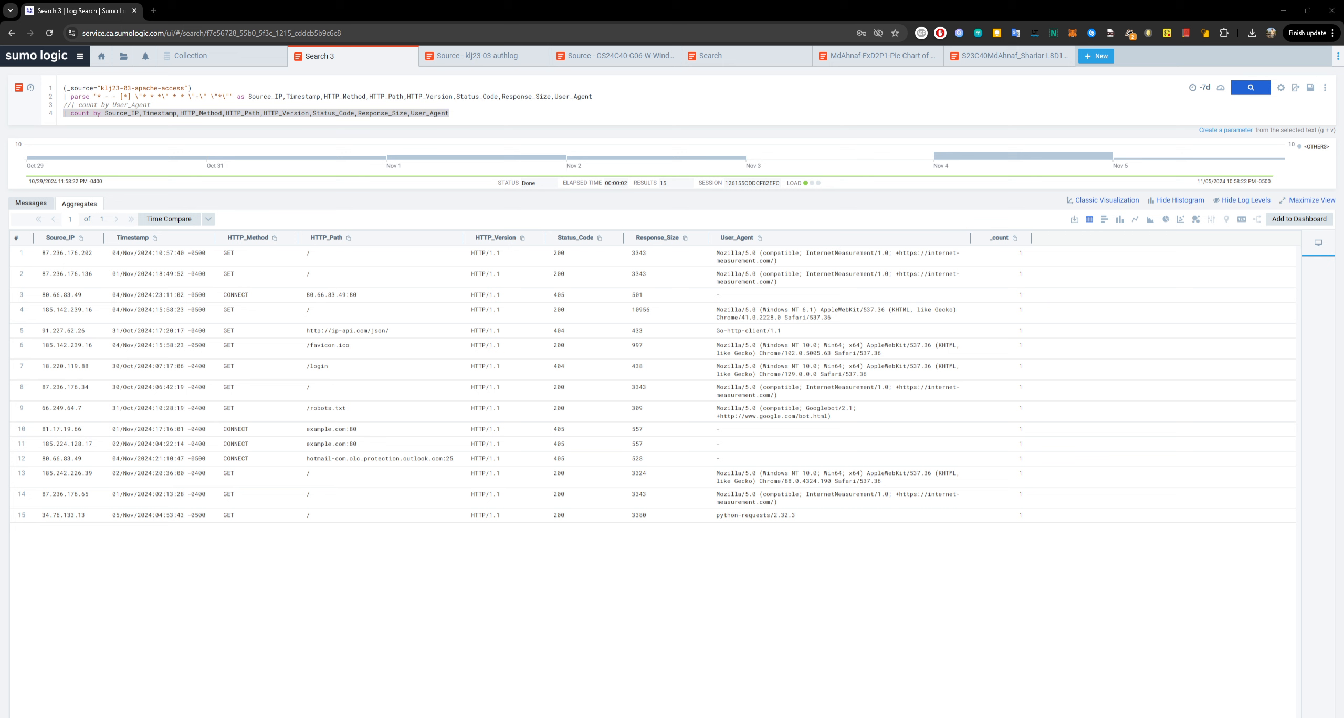
{"action": "left_click", "coordinate": [456, 114]}
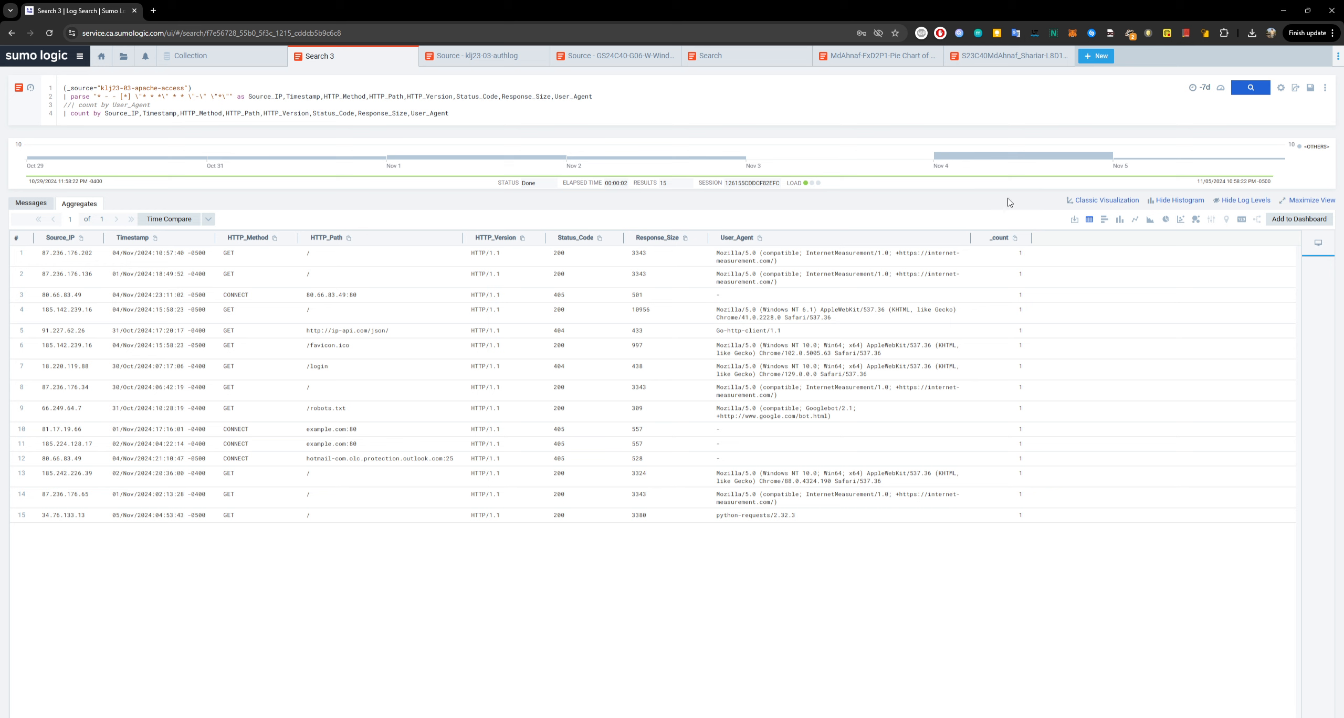
{"action": "left_click", "coordinate": [1283, 11]}
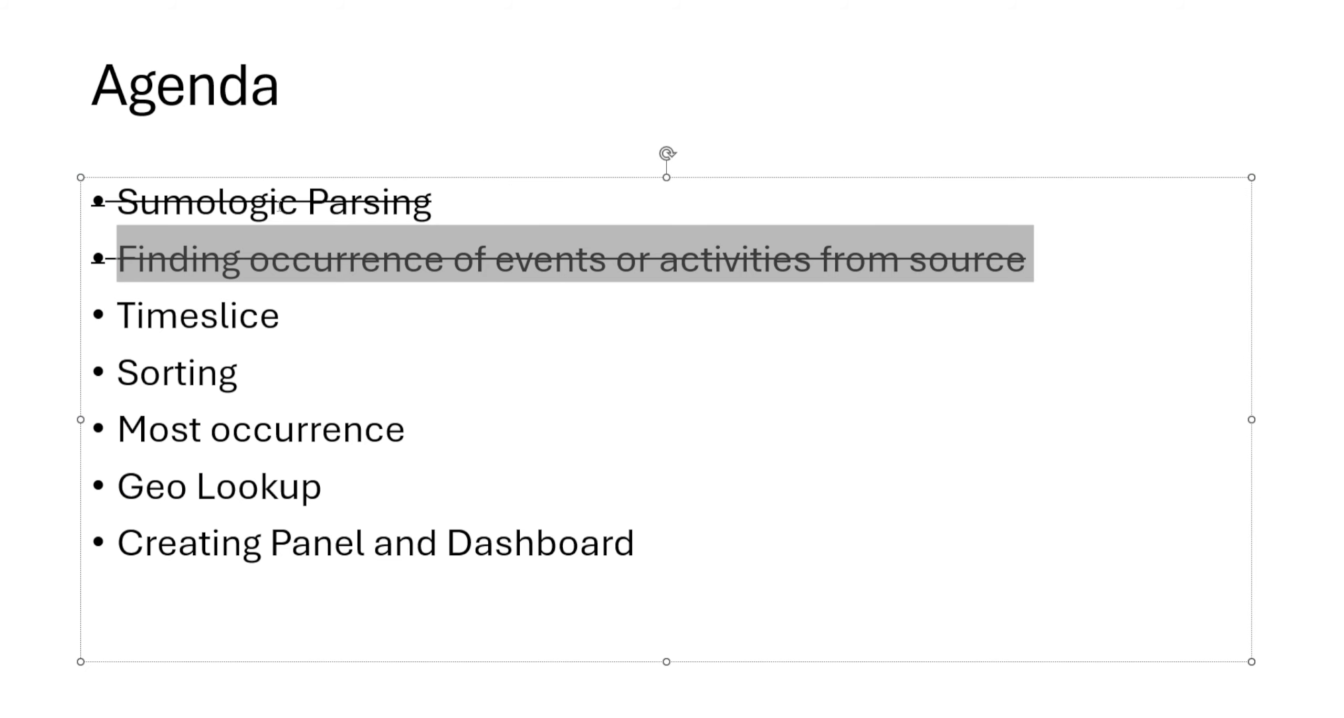
{"action": "double_click", "coordinate": [229, 312]}
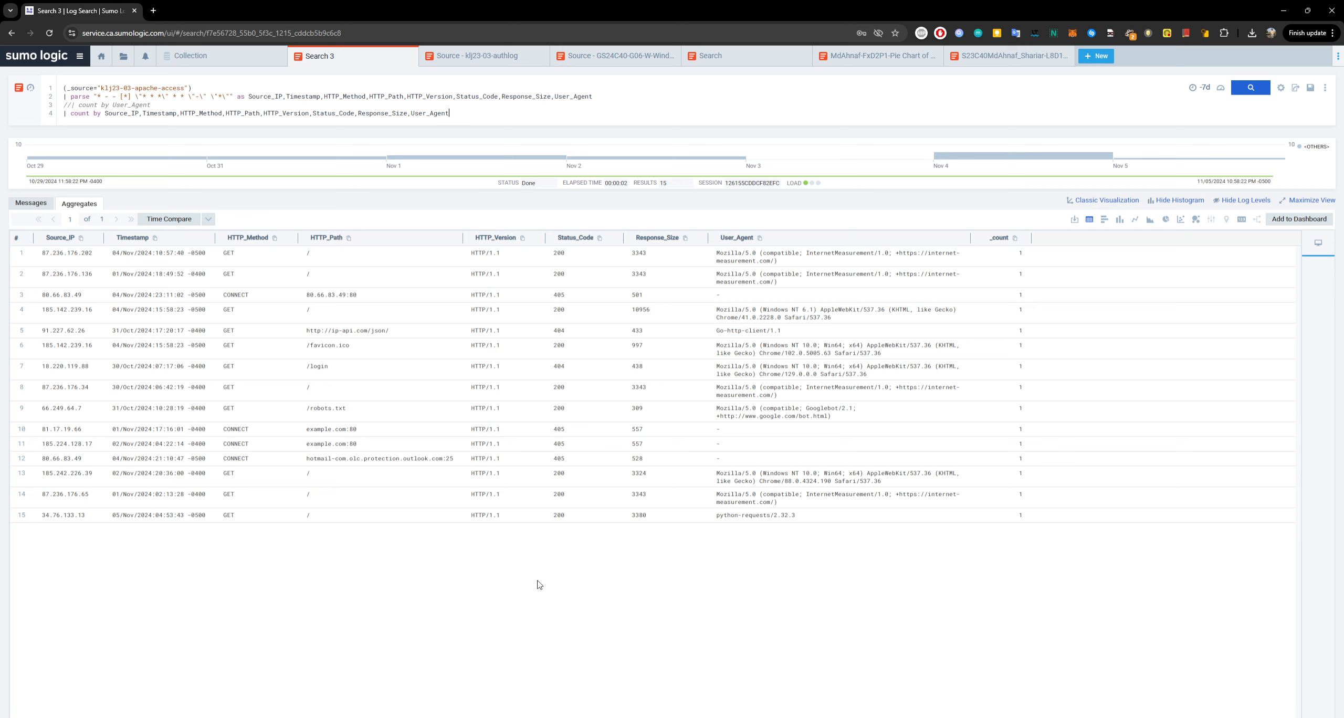
Step: Start a new "|" line below the parse line, and comment out the all-fields count line
{"action": "mouse_move", "coordinate": [513, 156]}
{"action": "key", "text": "Return"}
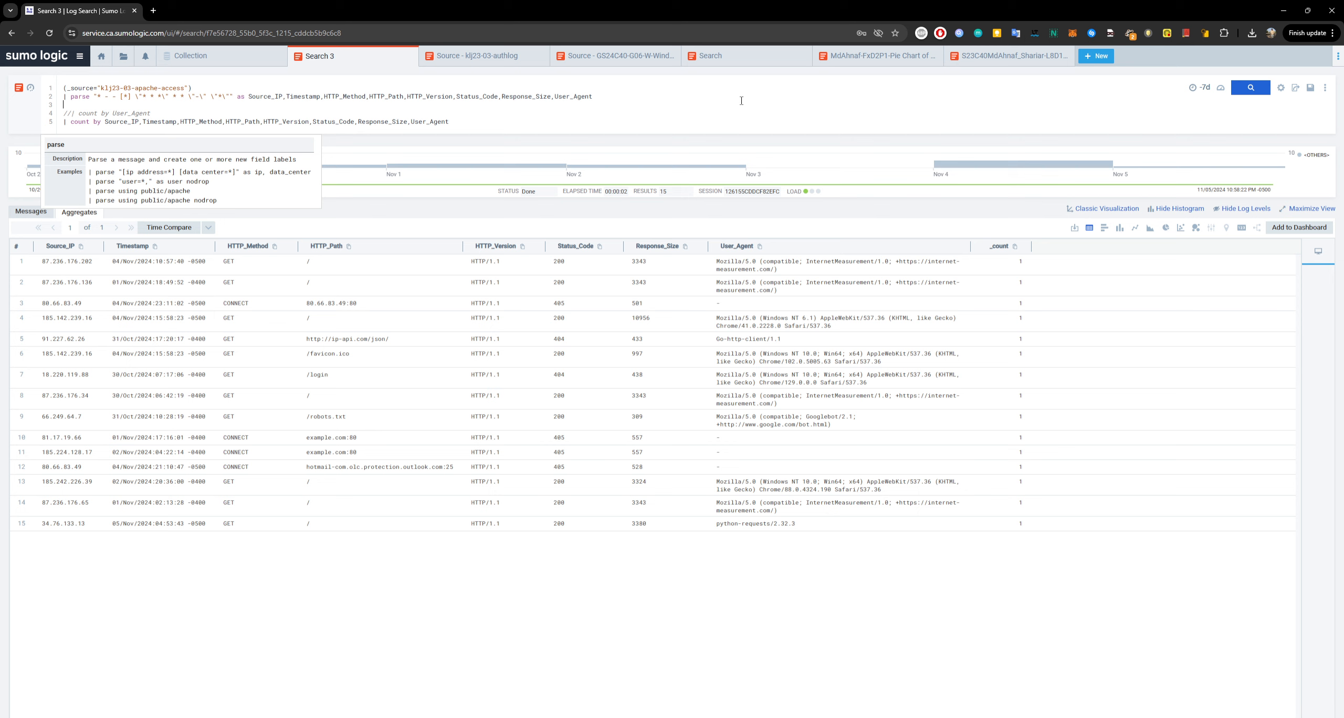
{"action": "type", "text": "|"}
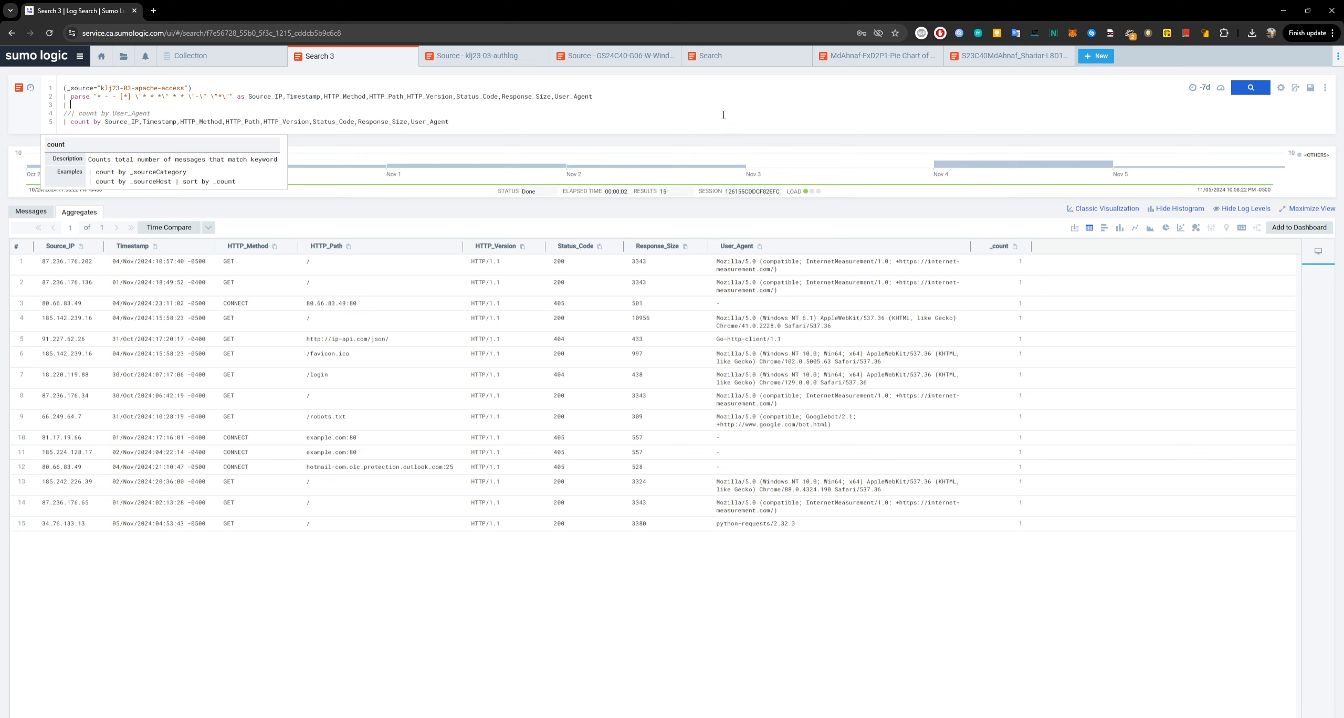
{"action": "left_click", "coordinate": [31, 211]}
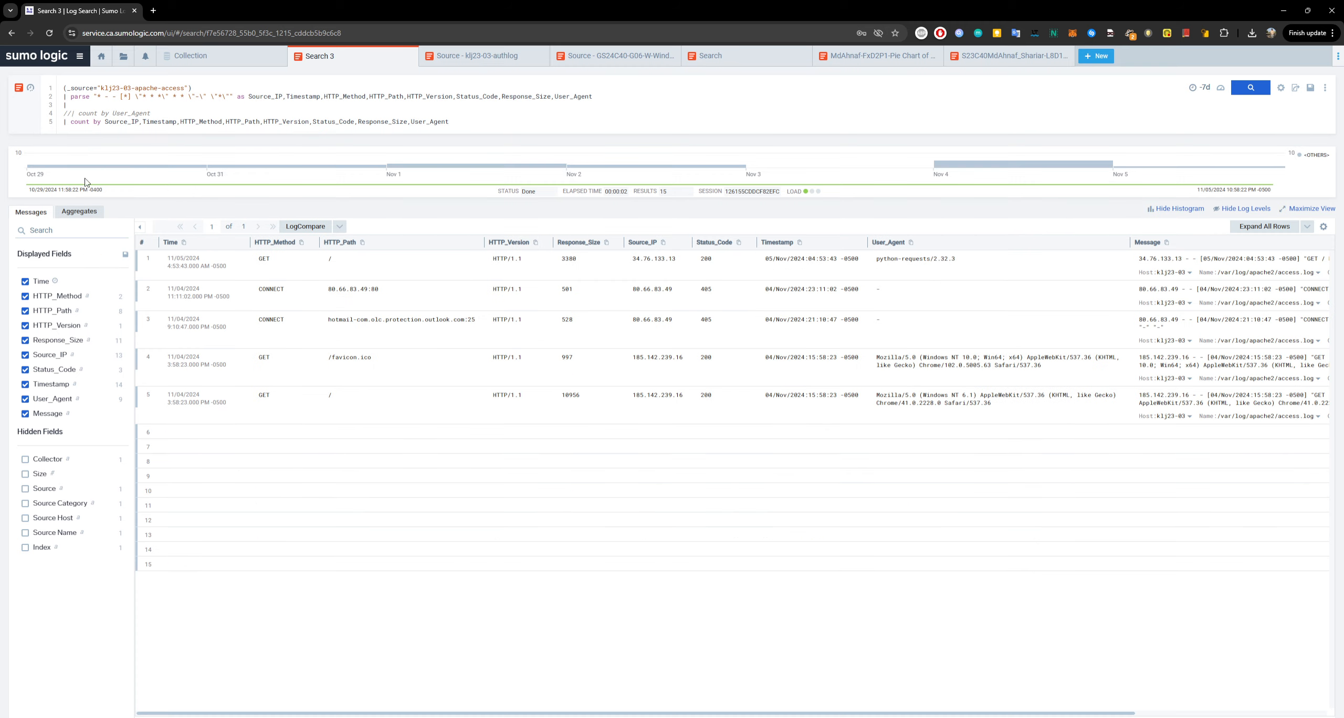
{"action": "left_click", "coordinate": [83, 121]}
{"action": "key", "text": "ctrl+slash"}
Step: Complete the third query line as "| timeslice 1d" and run the query
{"action": "left_click", "coordinate": [93, 107]}
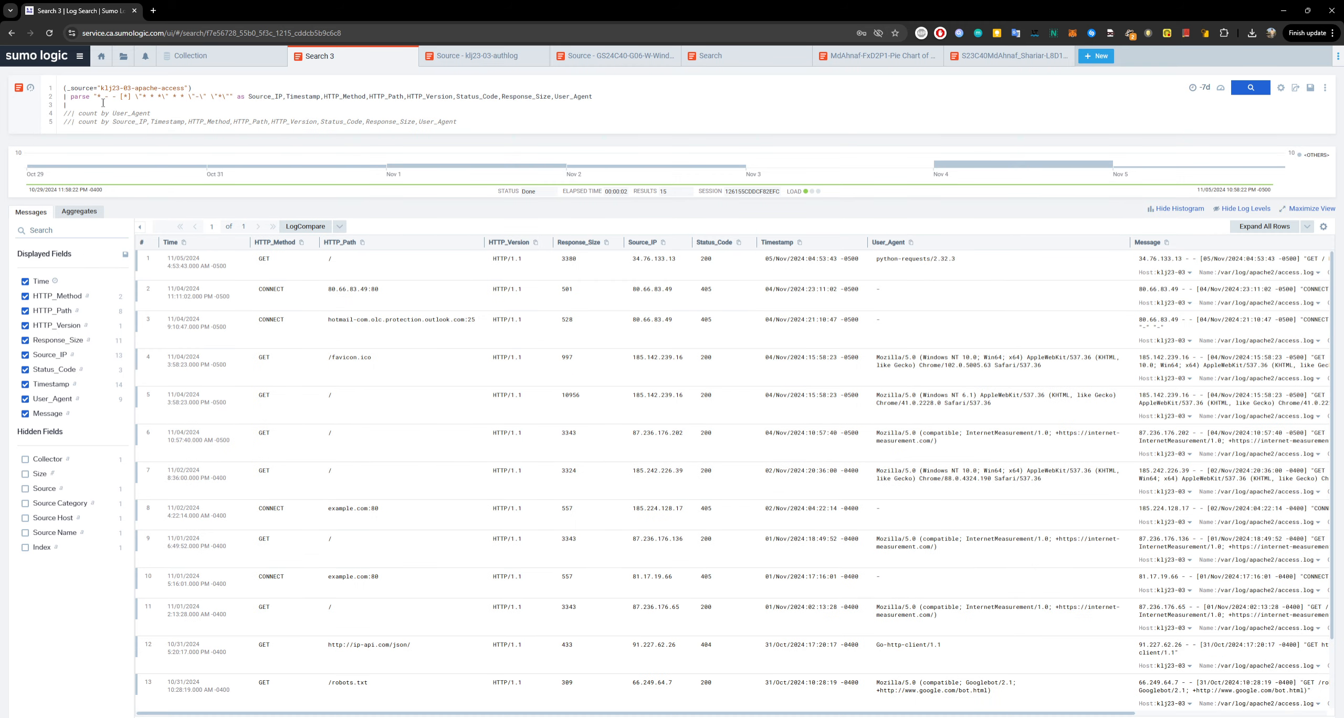
{"action": "type", "text": "timeslice"}
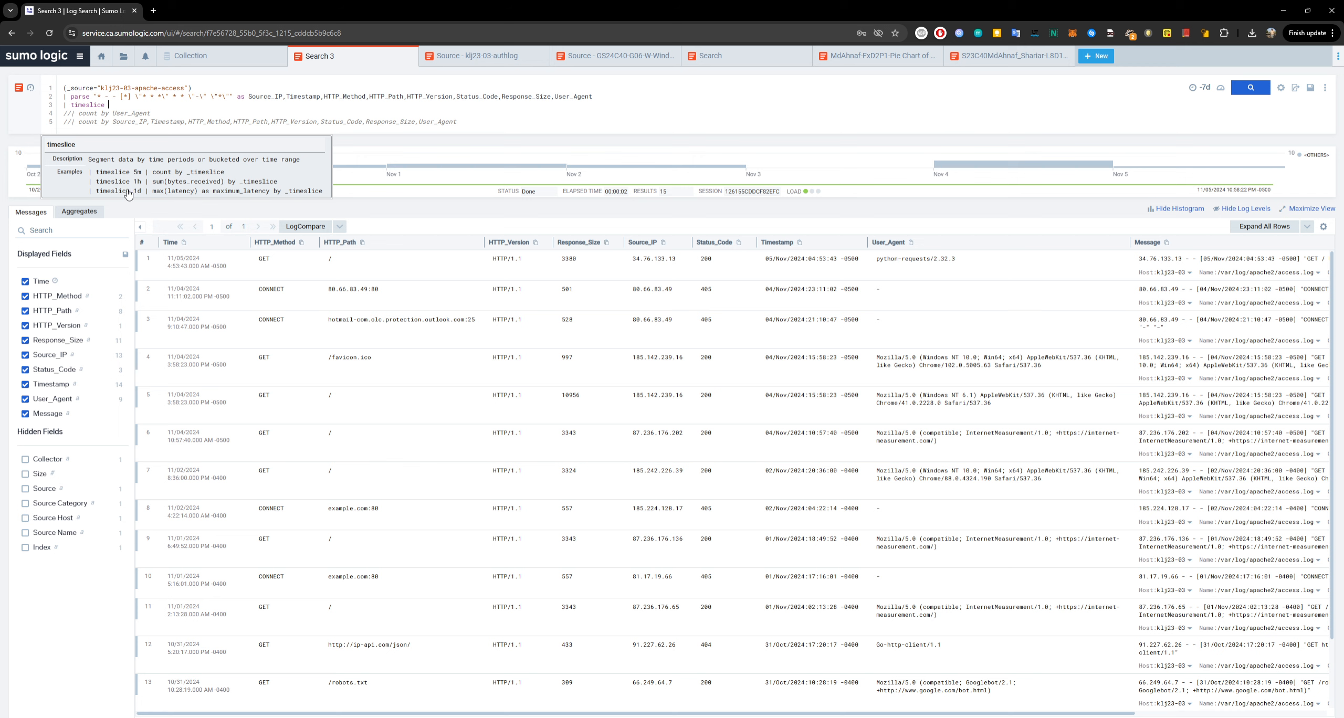
{"action": "left_click", "coordinate": [127, 105]}
{"action": "type", "text": "1"}
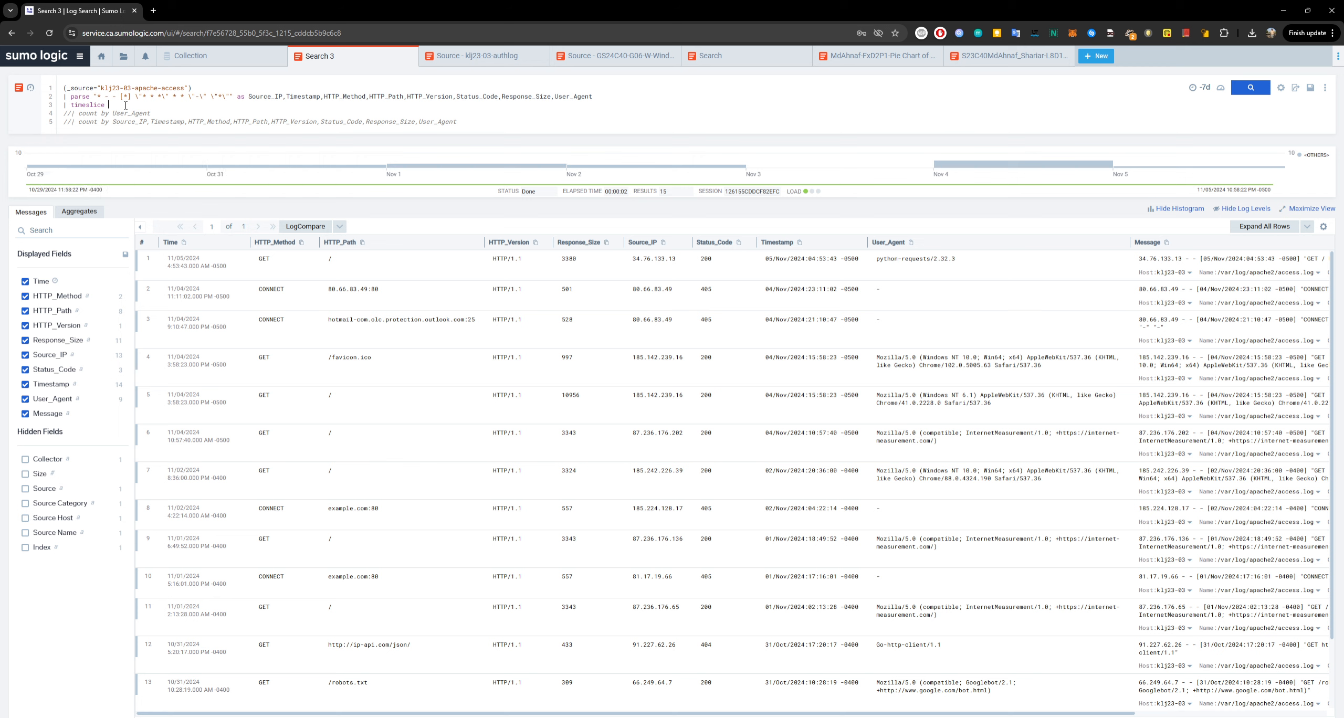
{"action": "type", "text": "d"}
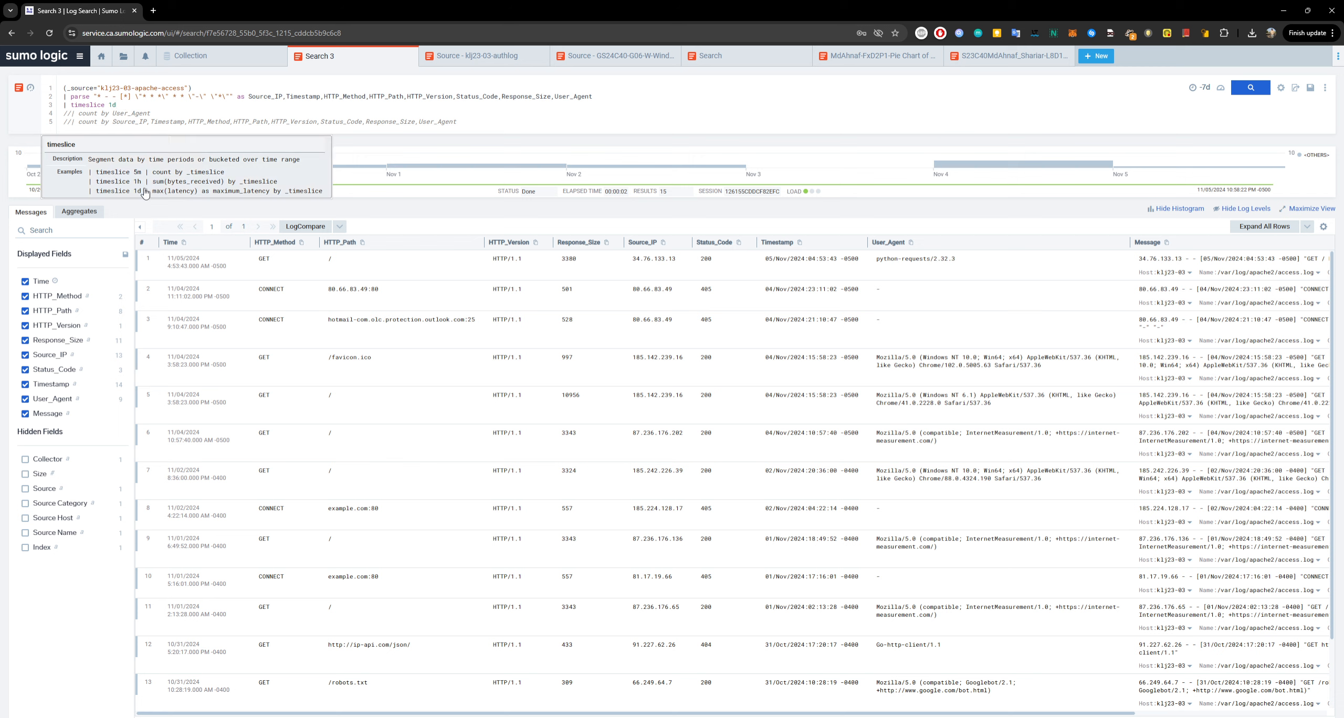
{"action": "left_click", "coordinate": [152, 102]}
{"action": "key", "text": "Return"}
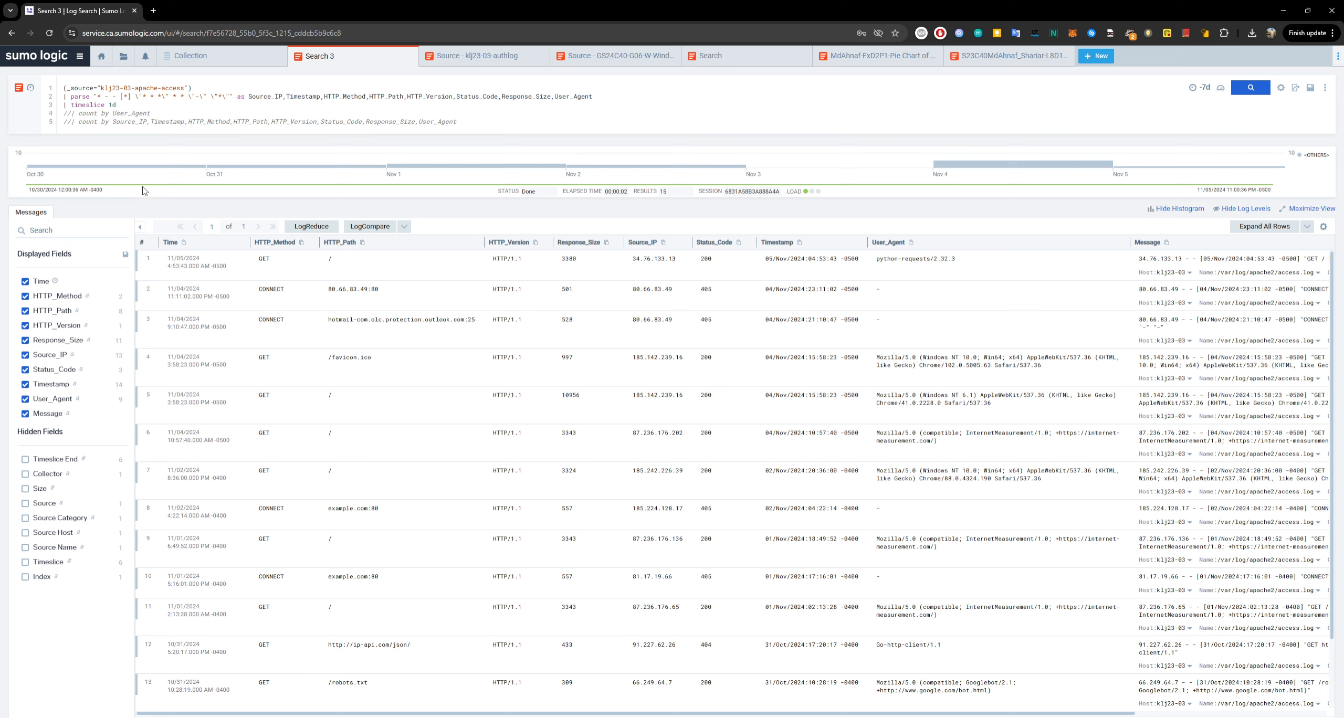
Step: Add "| count by _timeslice" below the commented count lines and run the query
{"action": "left_click_drag", "start_coordinate": [71, 121], "coordinate": [62, 122]}
{"action": "left_click", "coordinate": [505, 119]}
{"action": "key", "text": "Return"}
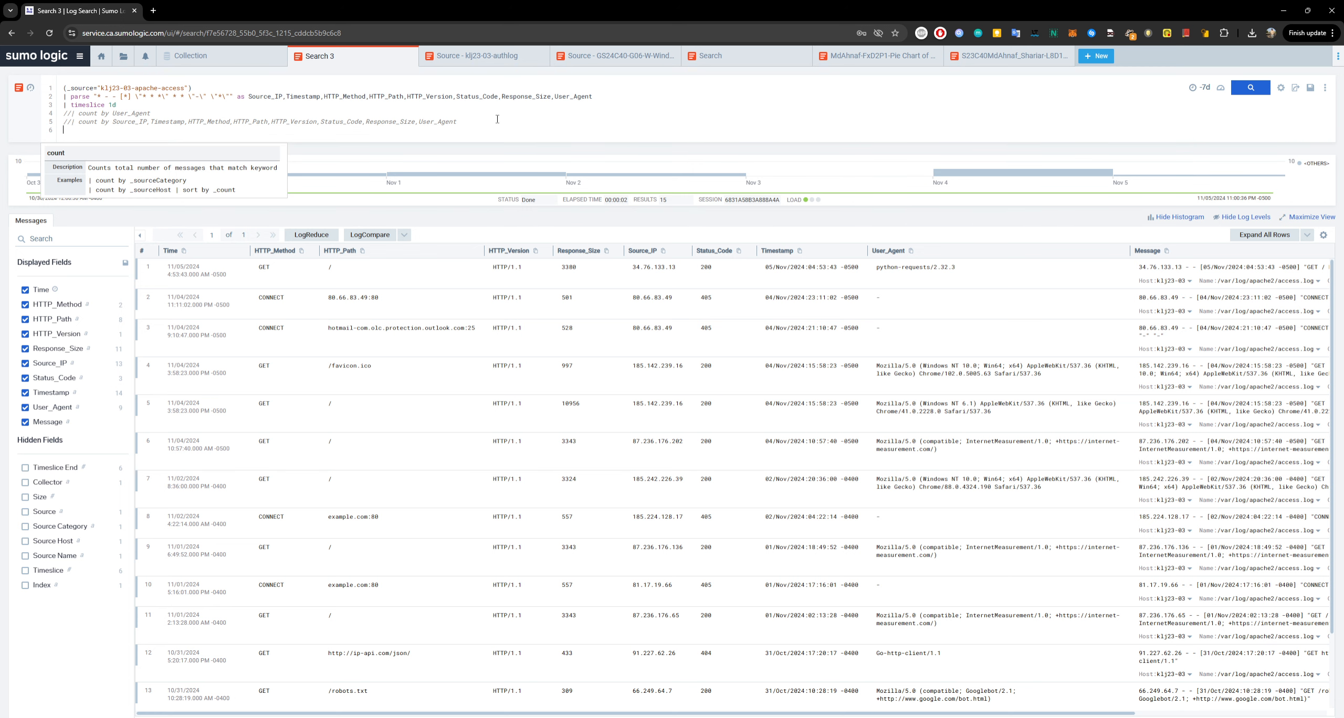
{"action": "type", "text": "count by "}
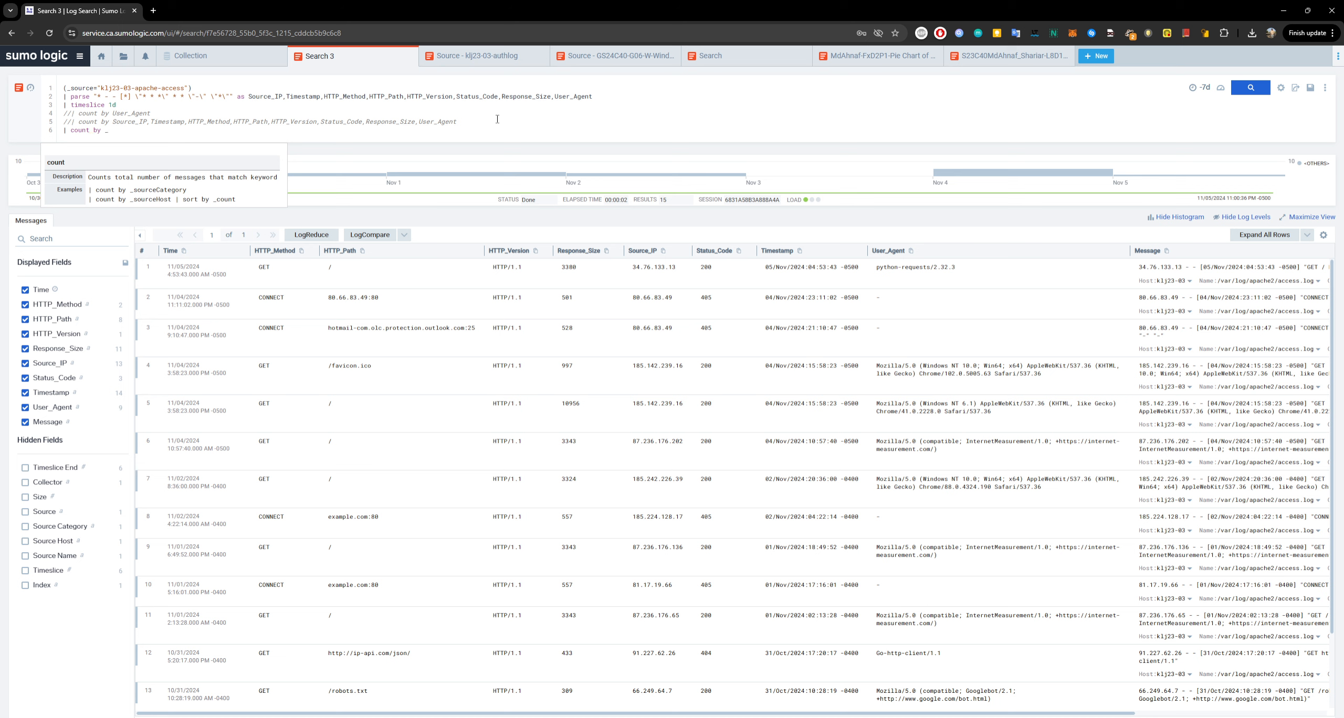
{"action": "type", "text": "_timeslice"}
{"action": "mouse_move", "coordinate": [601, 714]}
{"action": "left_mouse_down"}
{"action": "mouse_move", "coordinate": [685, 717]}
{"action": "mouse_move", "coordinate": [602, 715]}
{"action": "left_mouse_up"}
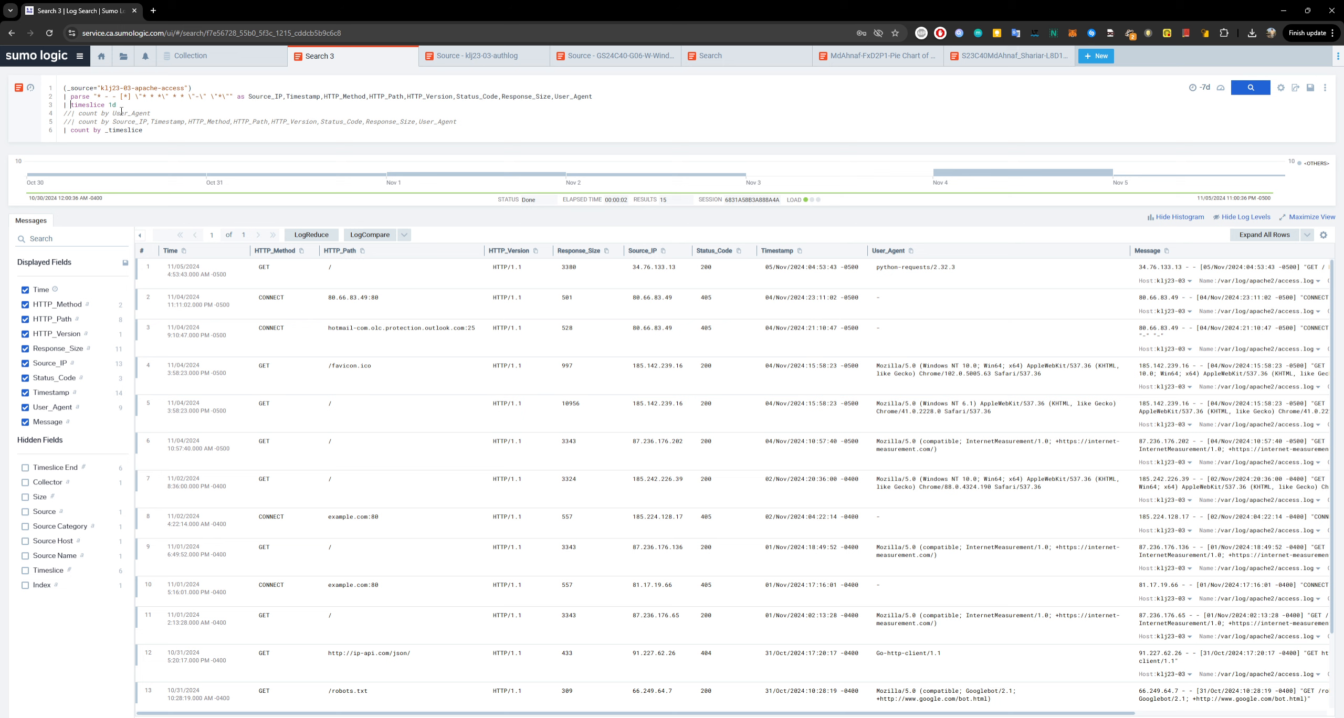
{"action": "left_click", "coordinate": [192, 141]}
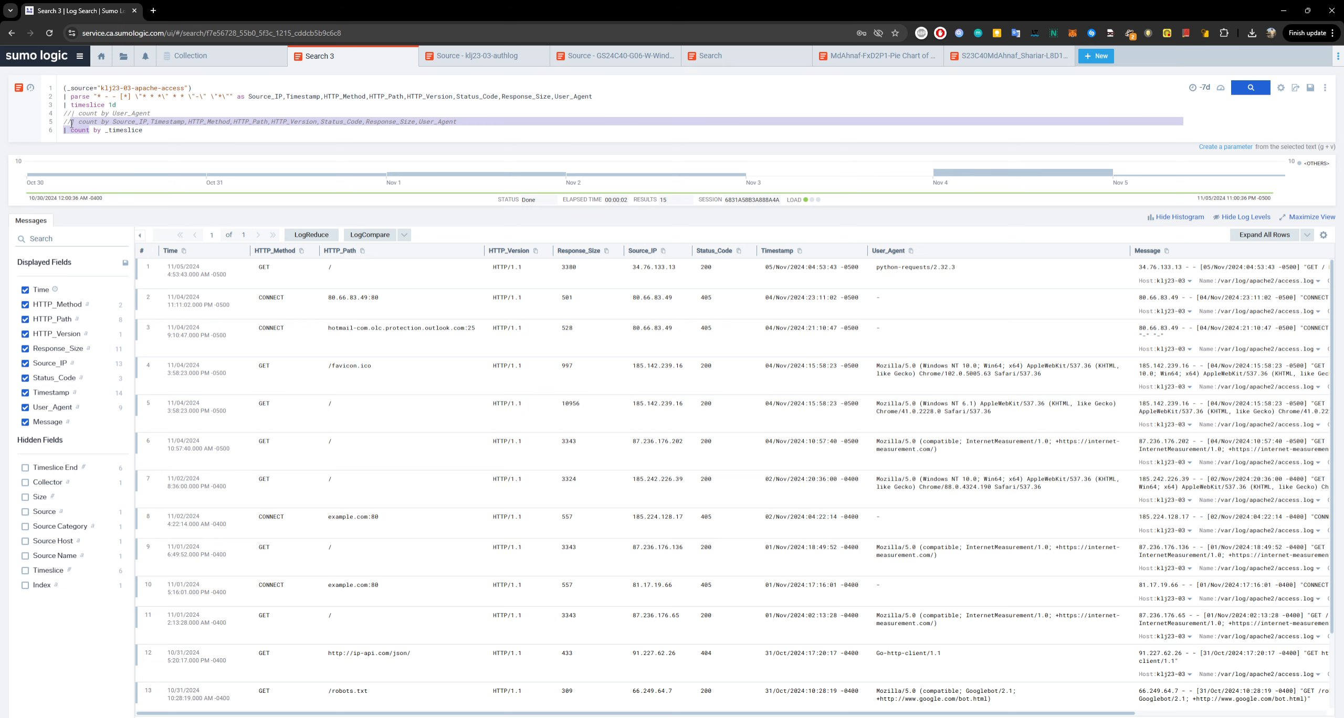
{"action": "key", "text": "Return"}
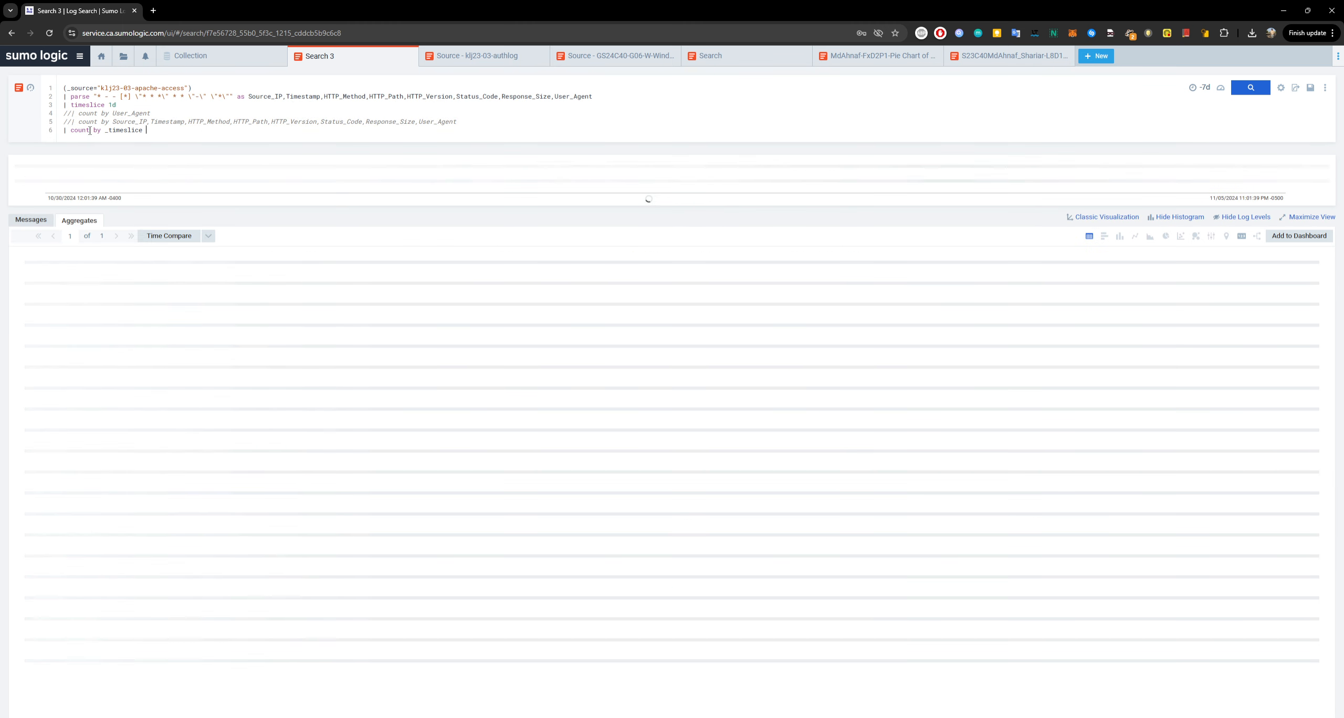
Step: Examine the count and _timeslice parts of the last query line against the daily results, and rerun the query
{"action": "double_click", "coordinate": [89, 131]}
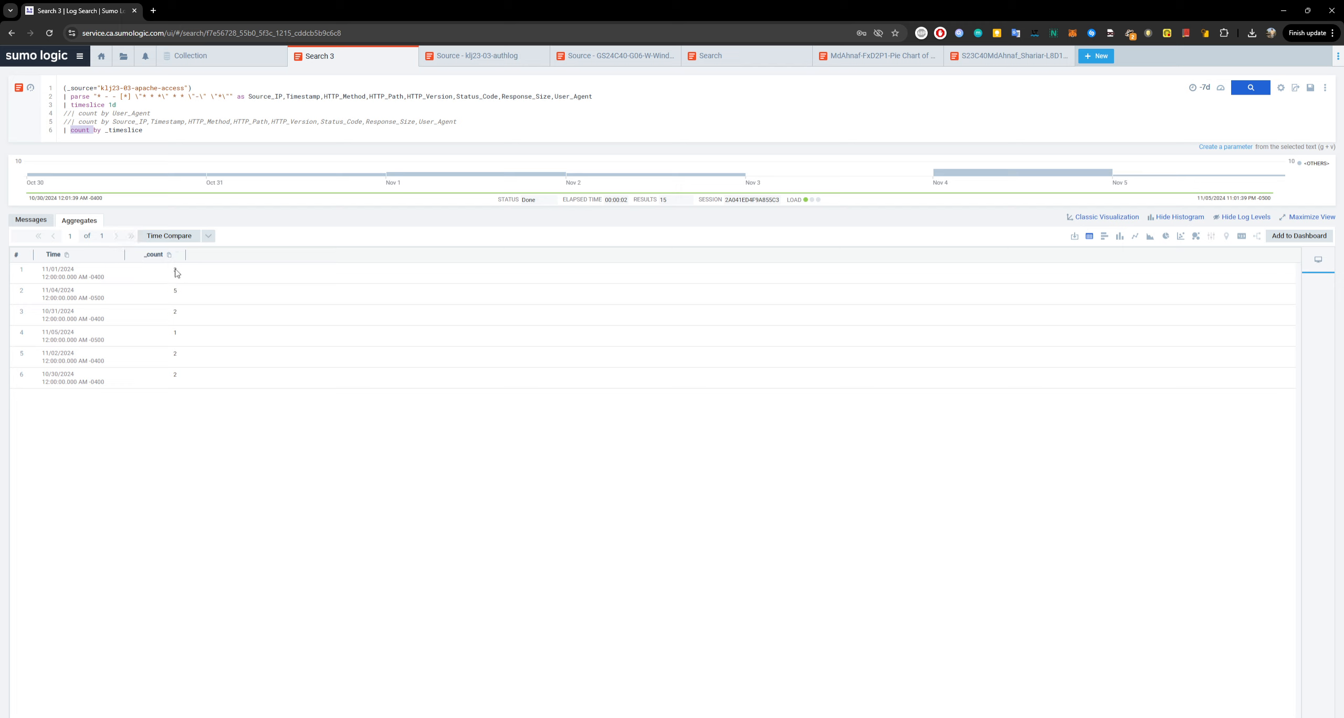
{"action": "key", "text": "Left"}
{"action": "left_click_drag", "start_coordinate": [146, 132], "coordinate": [104, 134]}
{"action": "left_click", "coordinate": [115, 134]}
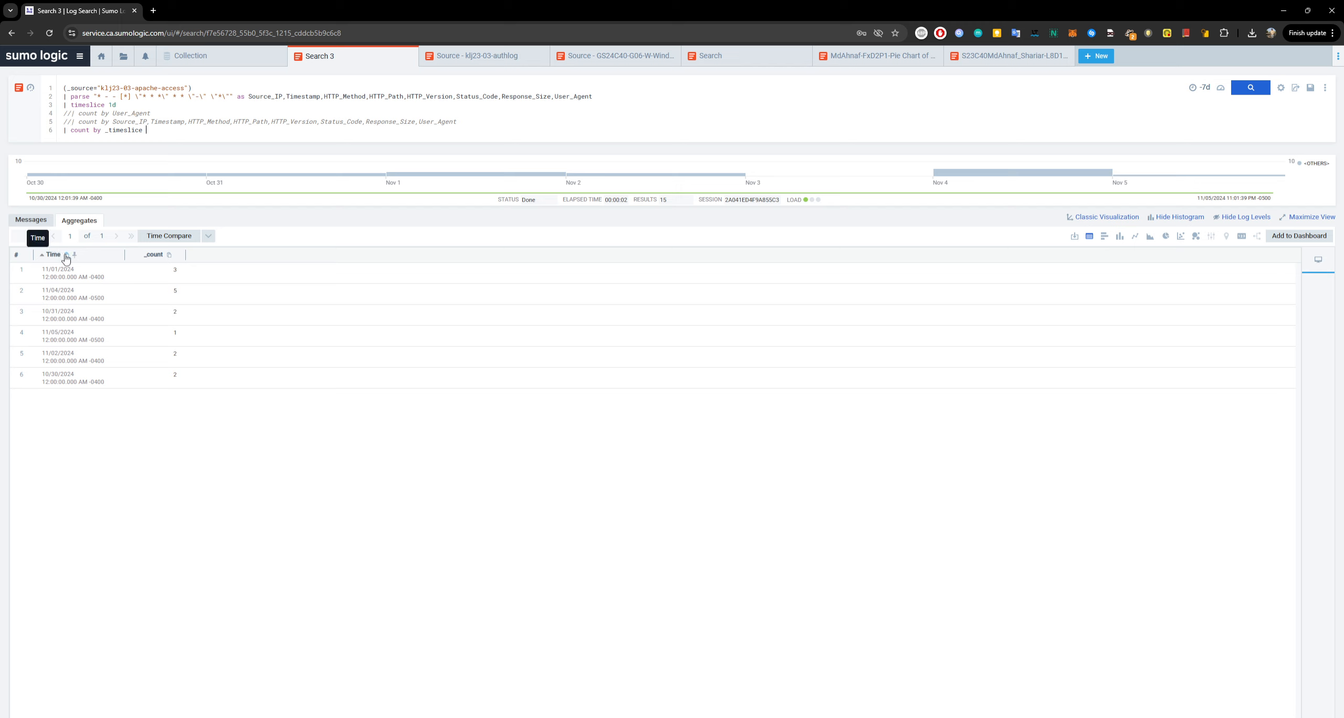
{"action": "double_click", "coordinate": [88, 132]}
{"action": "left_click_drag", "start_coordinate": [147, 132], "coordinate": [106, 134]}
{"action": "left_click", "coordinate": [161, 131]}
{"action": "key", "text": "Return"}
Step: Switch to the PowerPoint Agenda slide, strike through "Timeslice" and highlight "Sorting"
{"action": "left_click", "coordinate": [1282, 10]}
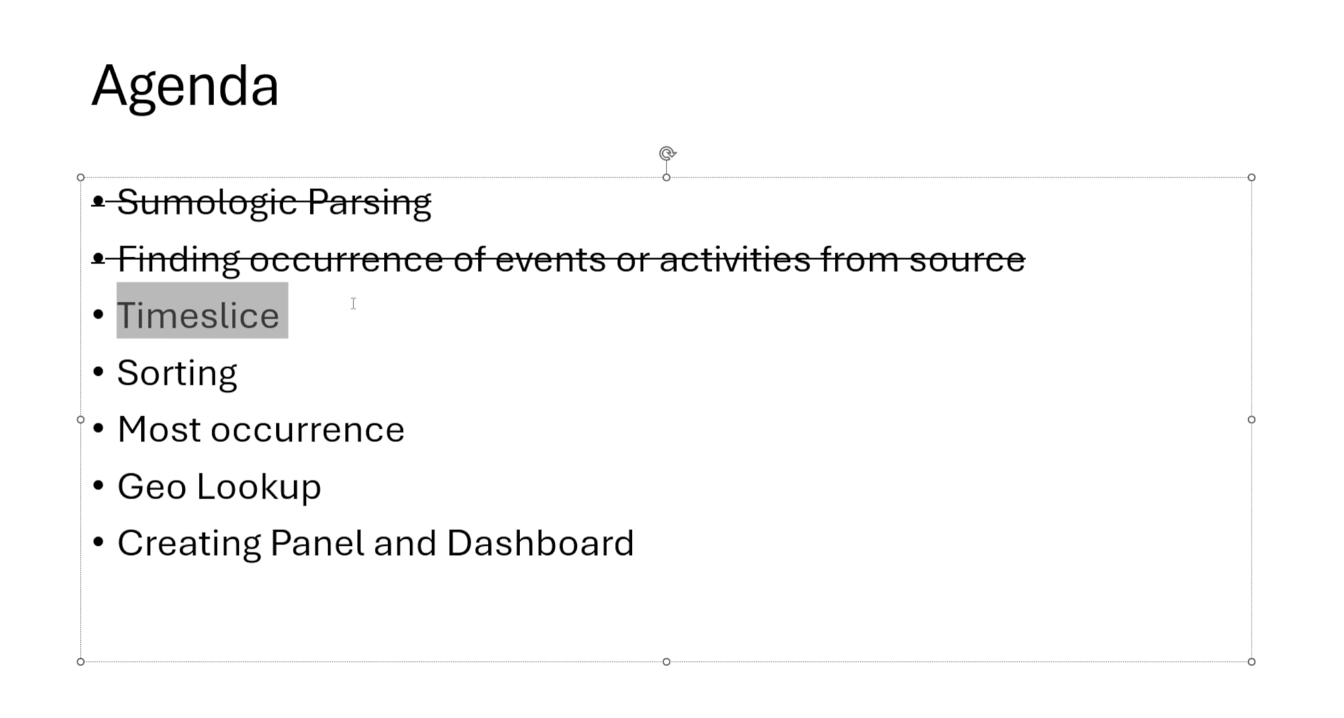
{"action": "left_click", "coordinate": [309, 313]}
{"action": "left_click_drag", "start_coordinate": [309, 313], "coordinate": [117, 306]}
{"action": "left_click", "coordinate": [48, 2]}
{"action": "triple_click", "coordinate": [252, 370]}
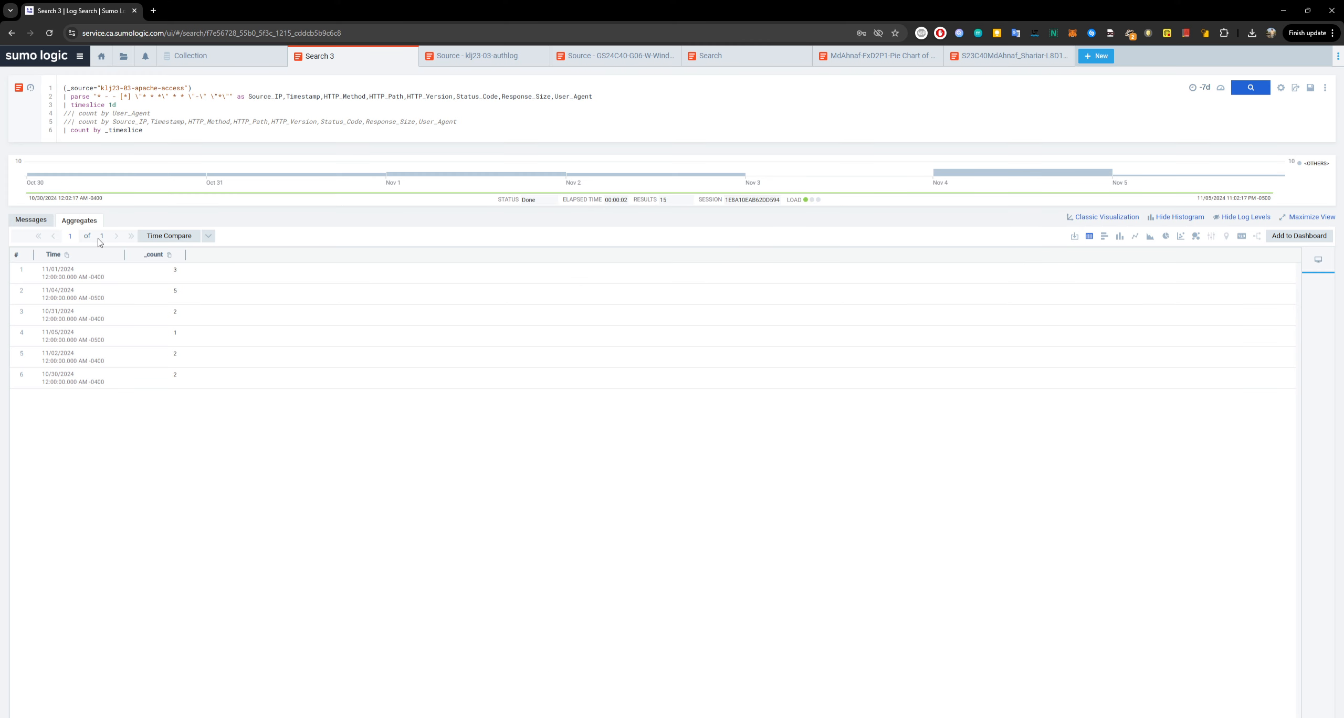
Step: Back in the Sumo Logic query, start a seventh line with "| sort by"
{"action": "left_click", "coordinate": [160, 132]}
{"action": "key", "text": "Return"}
{"action": "type", "text": "| sory by"}
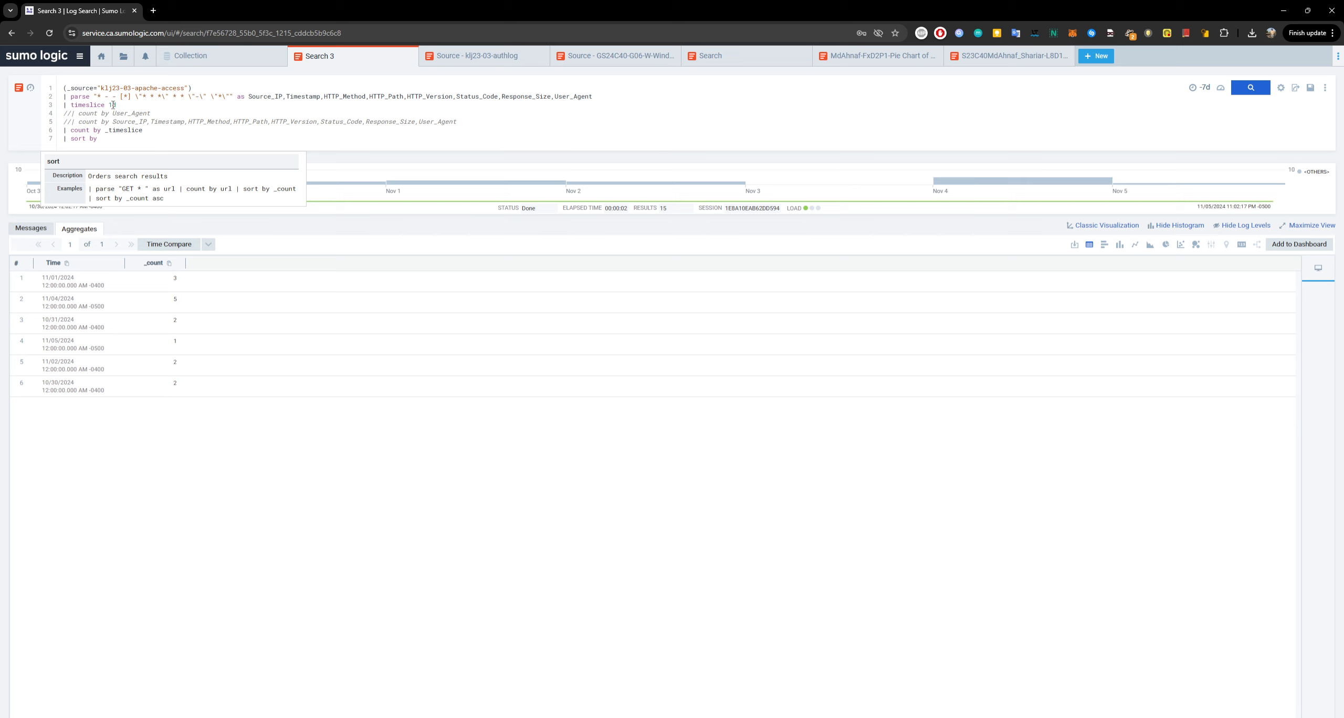
Step: Examine the 1d timeslice value, the Messages and Aggregates results, and the _timeslice field in the count line
{"action": "double_click", "coordinate": [112, 105]}
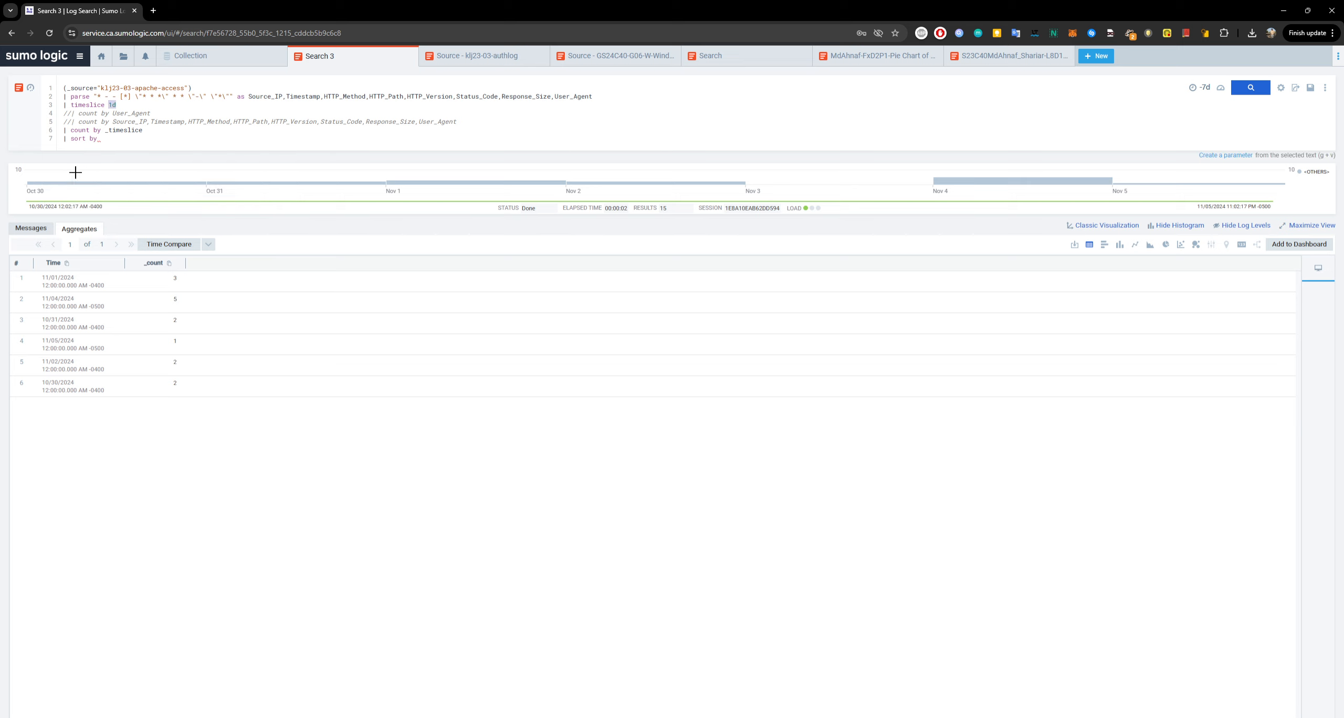
{"action": "left_click", "coordinate": [31, 228]}
{"action": "left_click", "coordinate": [76, 226]}
{"action": "left_click_drag", "start_coordinate": [70, 126], "coordinate": [143, 130]}
{"action": "left_click", "coordinate": [102, 138]}
{"action": "left_click_drag", "start_coordinate": [105, 130], "coordinate": [143, 130]}
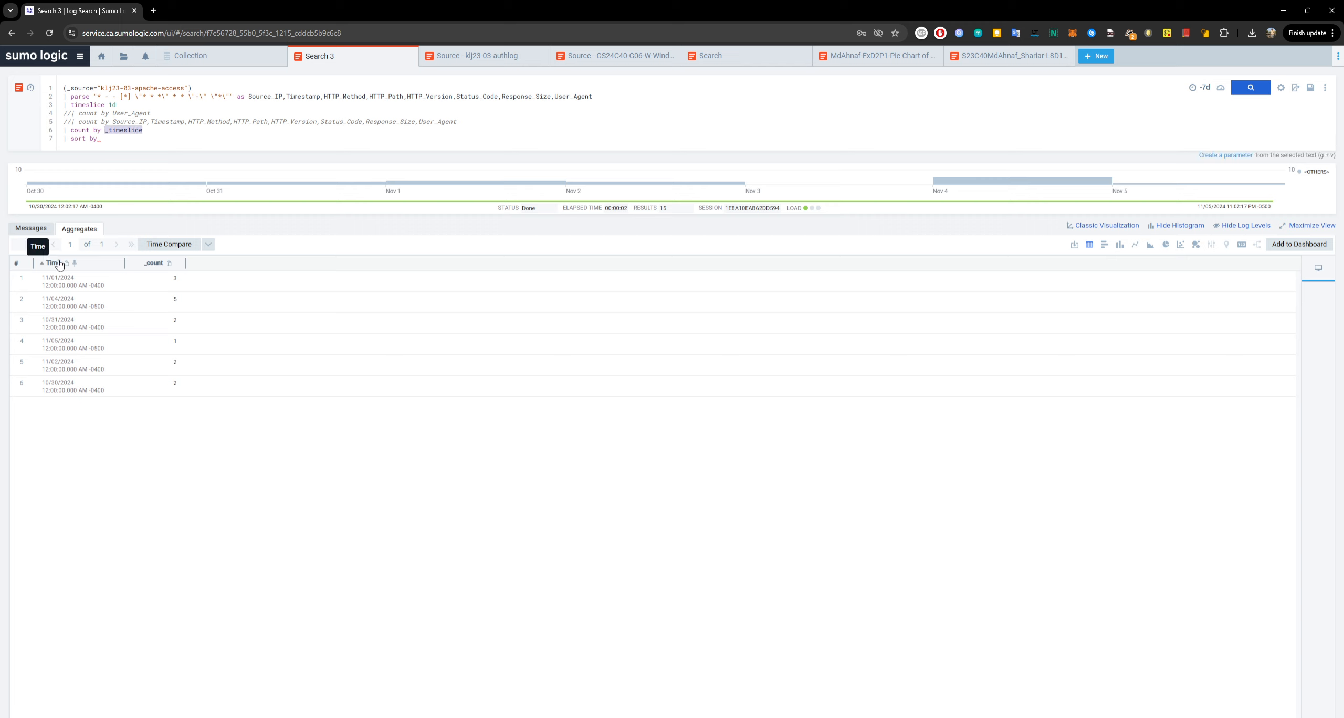
Step: Complete the sort line as "| sort by _count asc" and run the query
{"action": "left_click", "coordinate": [119, 138]}
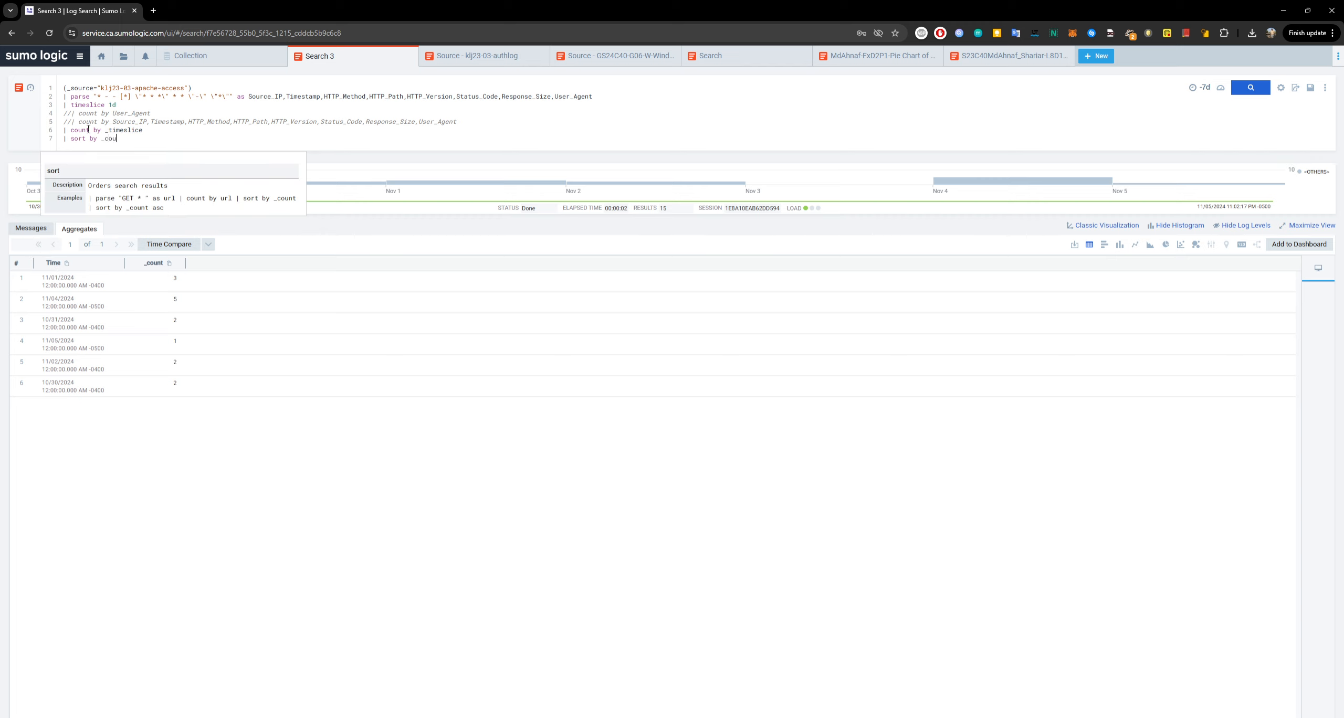
{"action": "type", "text": "u"}
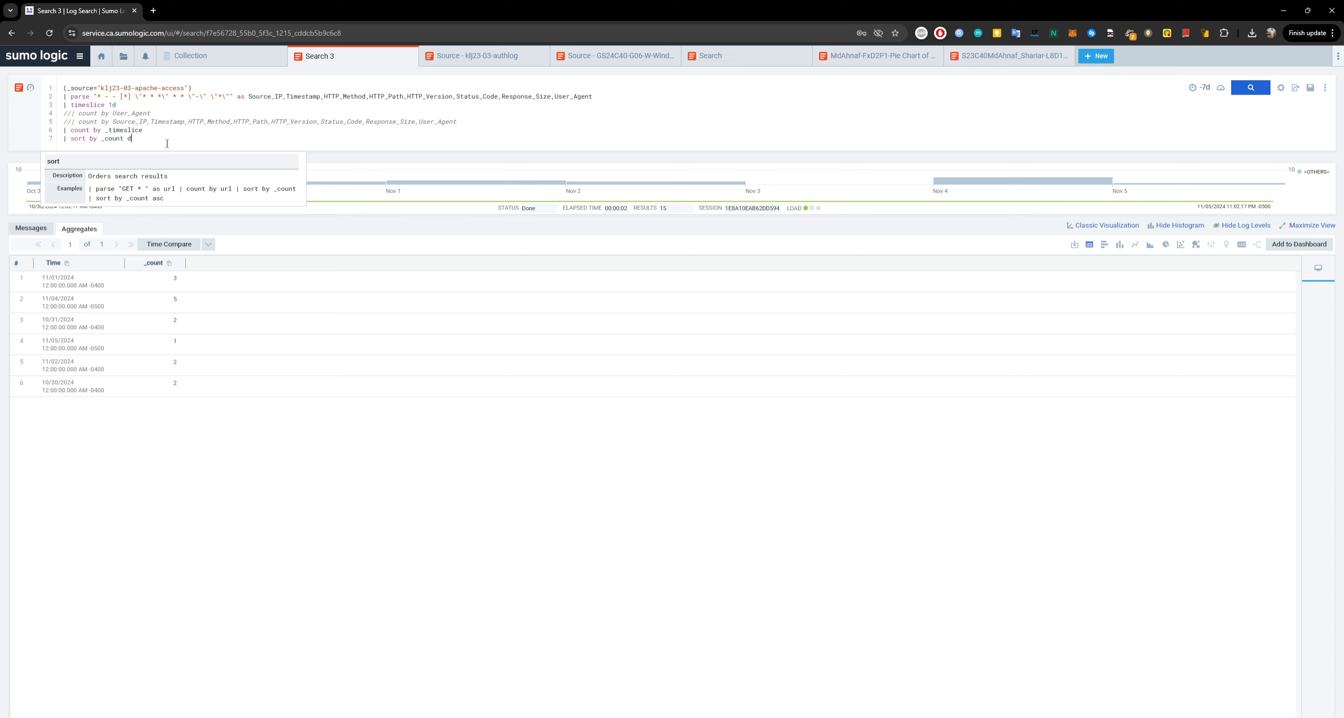
{"action": "type", "text": "c"}
{"action": "key", "text": "Return"}
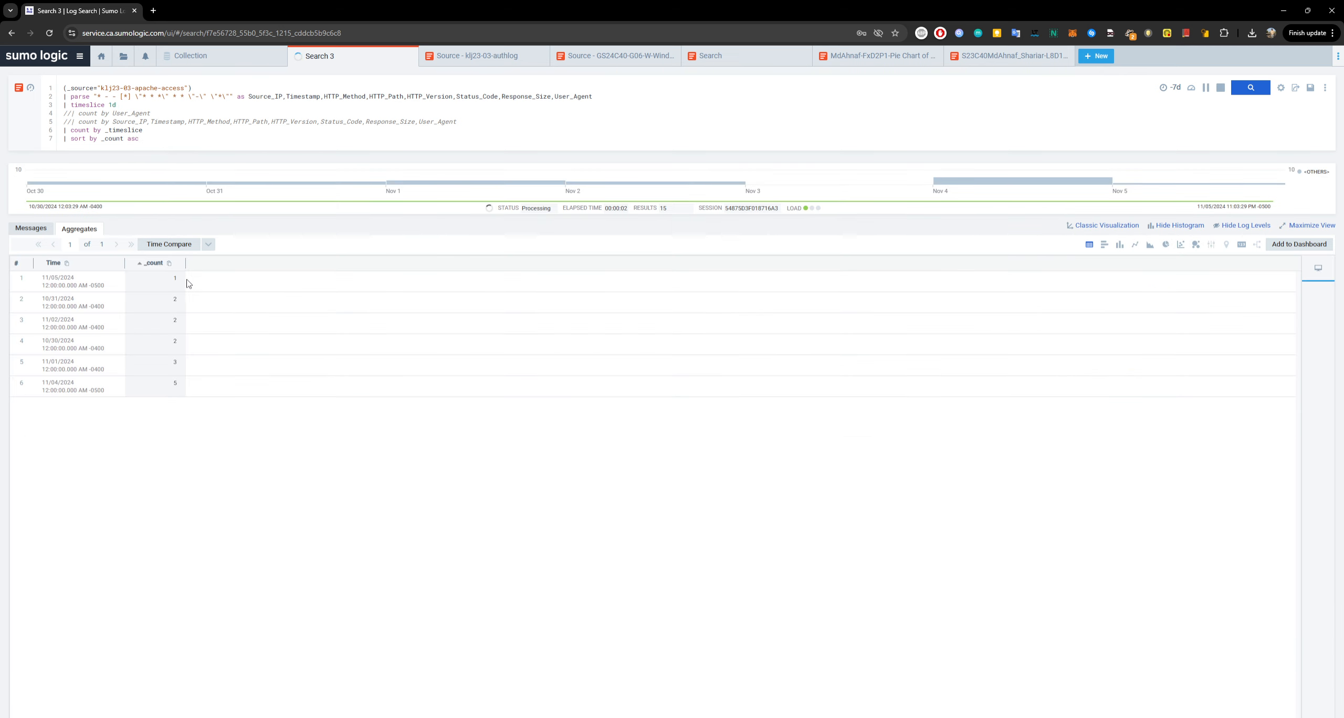
Step: Change the sort order of _count to desc and run the query
{"action": "left_click_drag", "start_coordinate": [142, 133], "coordinate": [129, 138]}
{"action": "left_click", "coordinate": [153, 140]}
{"action": "key", "text": "BackSpace"}
{"action": "key", "text": "BackSpace"}
{"action": "key", "text": "BackSpace"}
{"action": "type", "text": "de"}
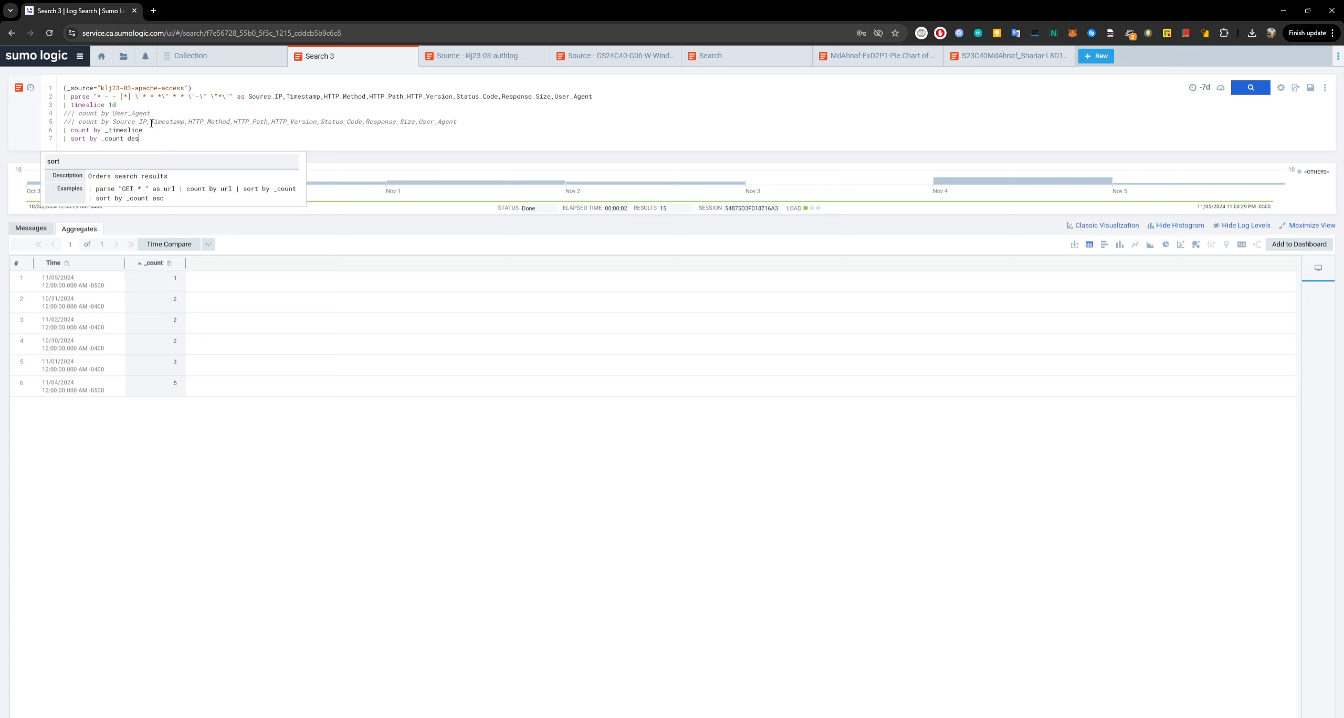
{"action": "key", "text": "Return"}
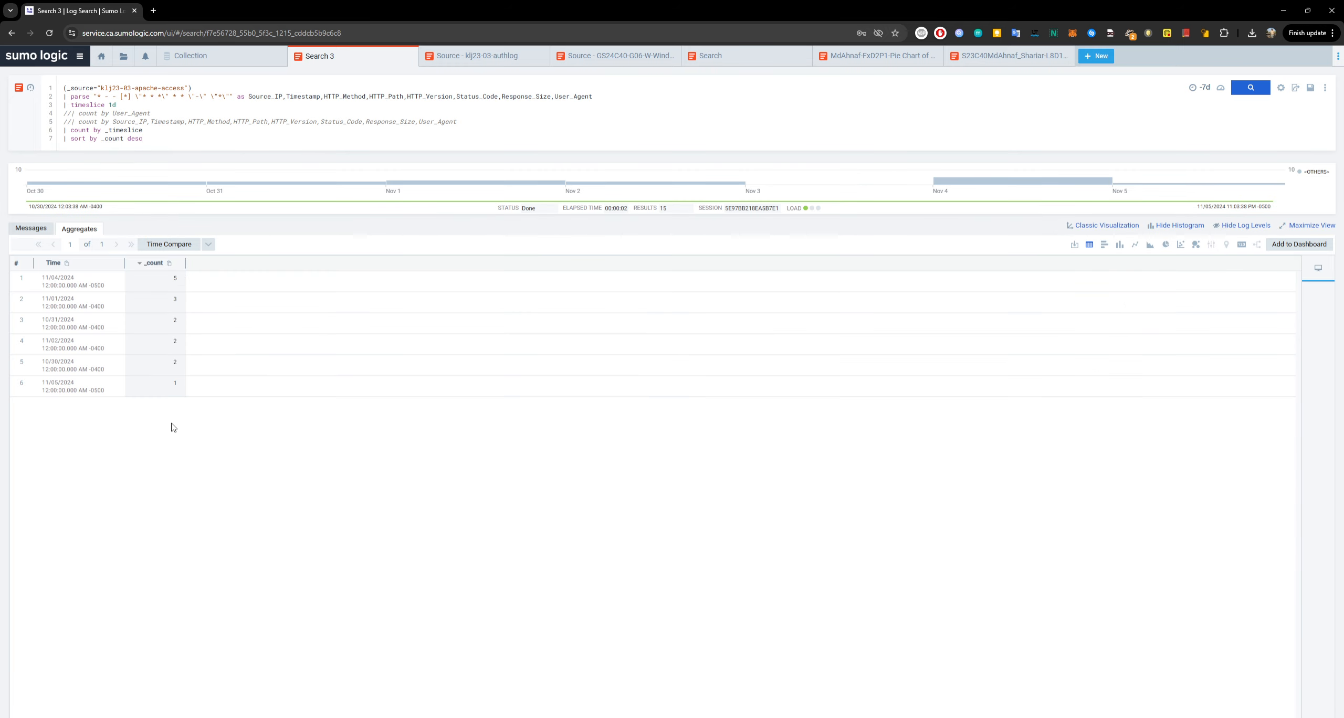
Step: Remove the sort direction so the line reads "| sort by _count", and run the query
{"action": "double_click", "coordinate": [131, 138]}
{"action": "key", "text": "BackSpace"}
{"action": "key", "text": "Return"}
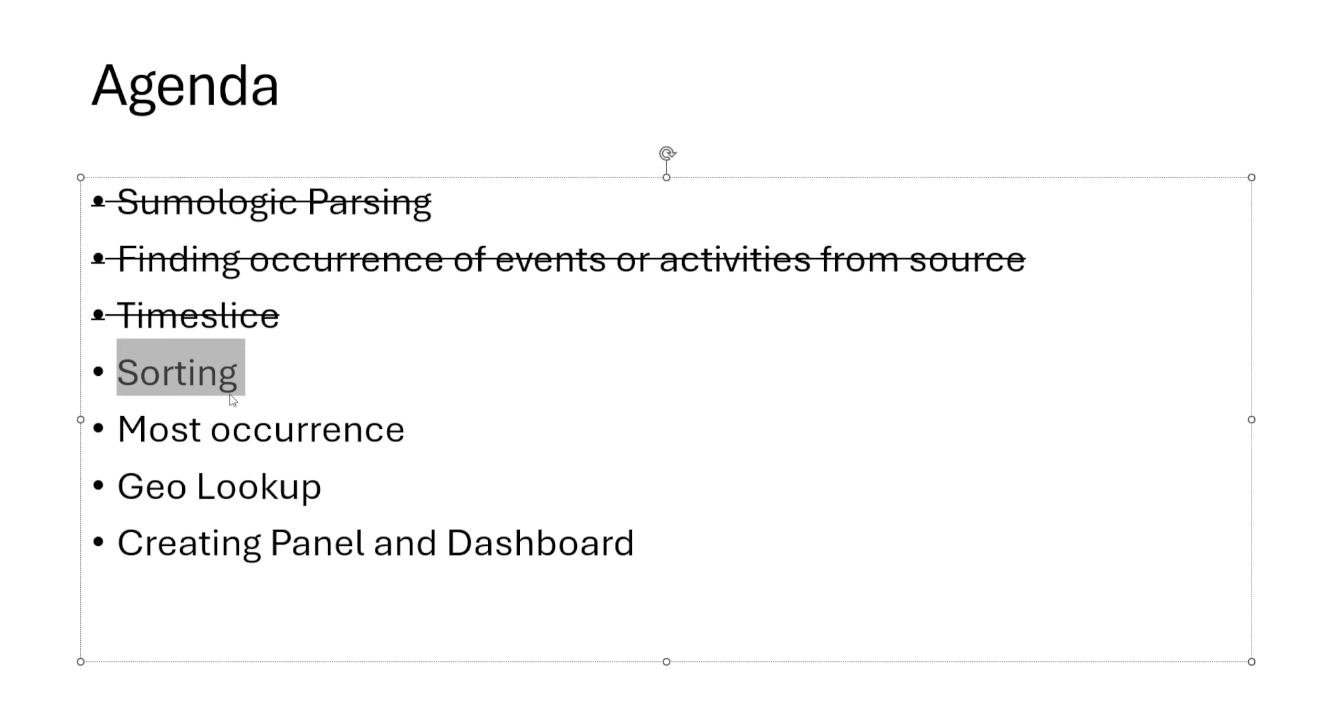
Step: Strike through "Sorting" on the PowerPoint Agenda slide
{"action": "left_click", "coordinate": [259, 353]}
{"action": "left_click_drag", "start_coordinate": [259, 353], "coordinate": [157, 366]}
{"action": "key", "text": "alt+h"}
{"action": "key", "text": "4"}
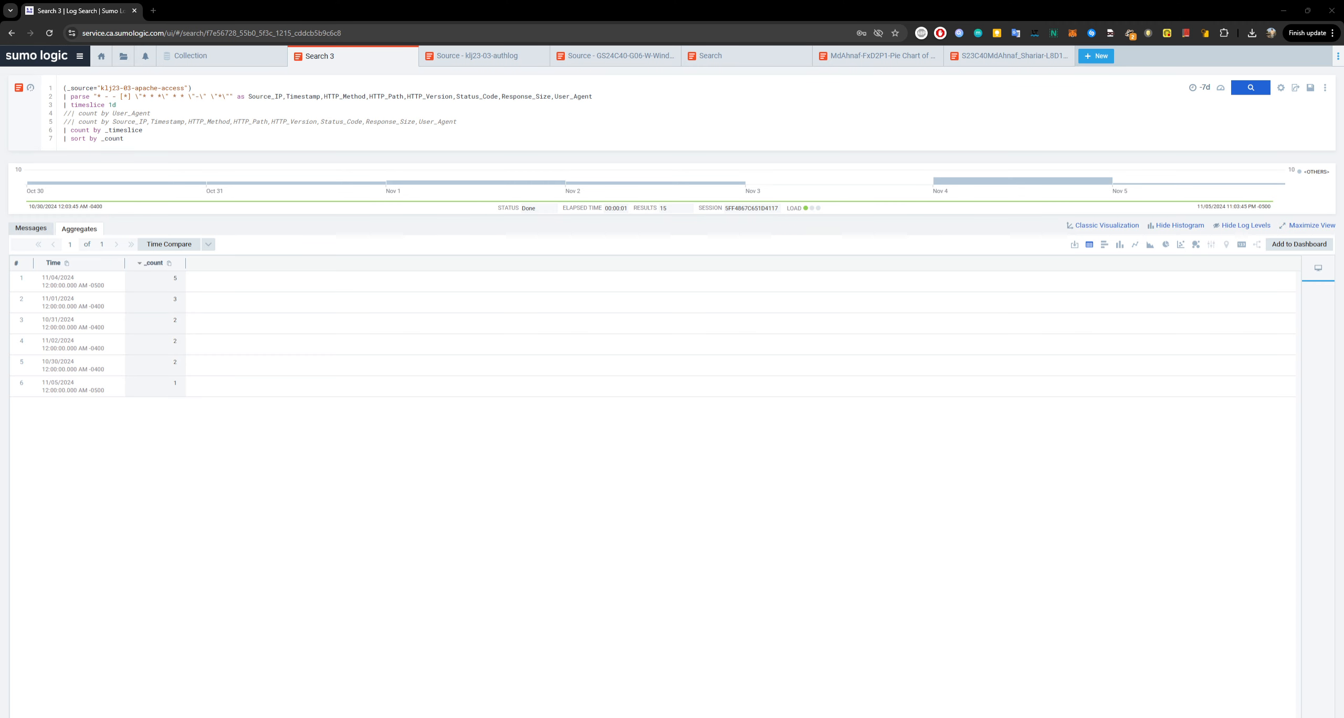
Step: Add "| top 3 _timeslice by _count" as the last line of the Sumo Logic query and run it
{"action": "left_click", "coordinate": [149, 138]}
{"action": "key", "text": "Return"}
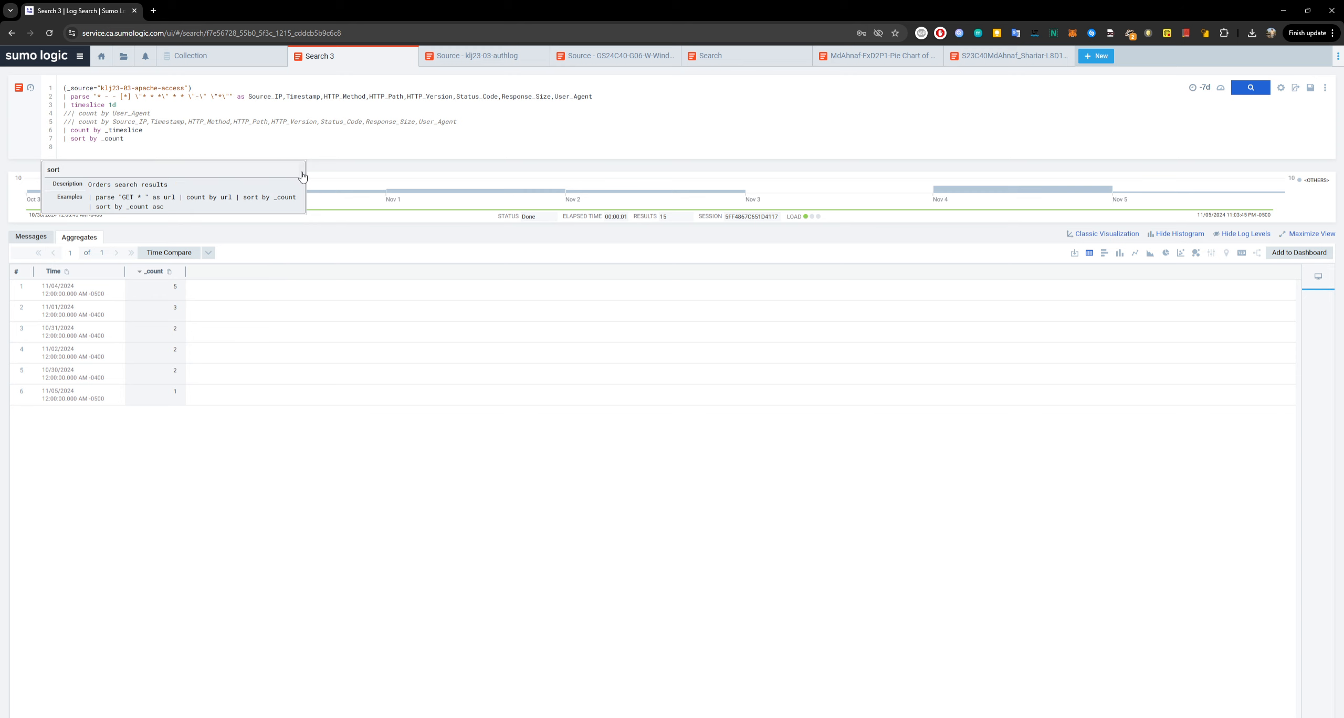
{"action": "type", "text": "| t"}
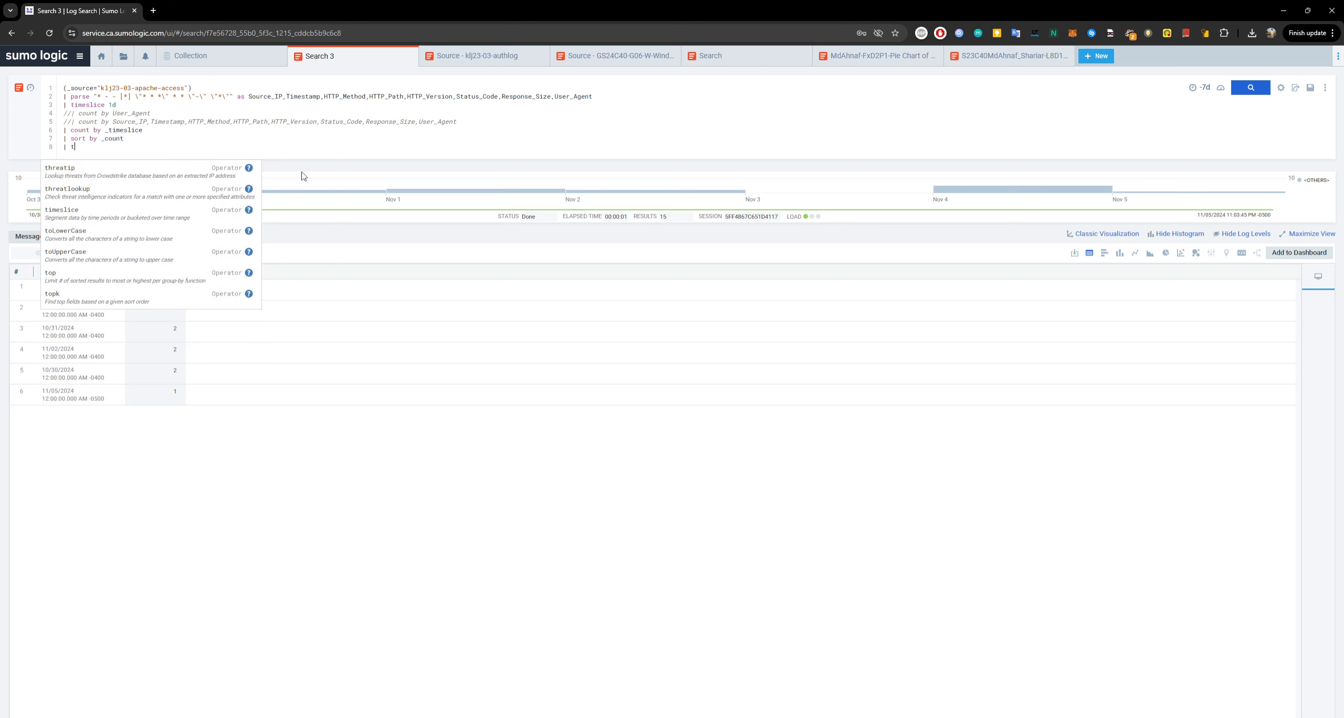
{"action": "type", "text": "p"}
{"action": "type", "text": "op"}
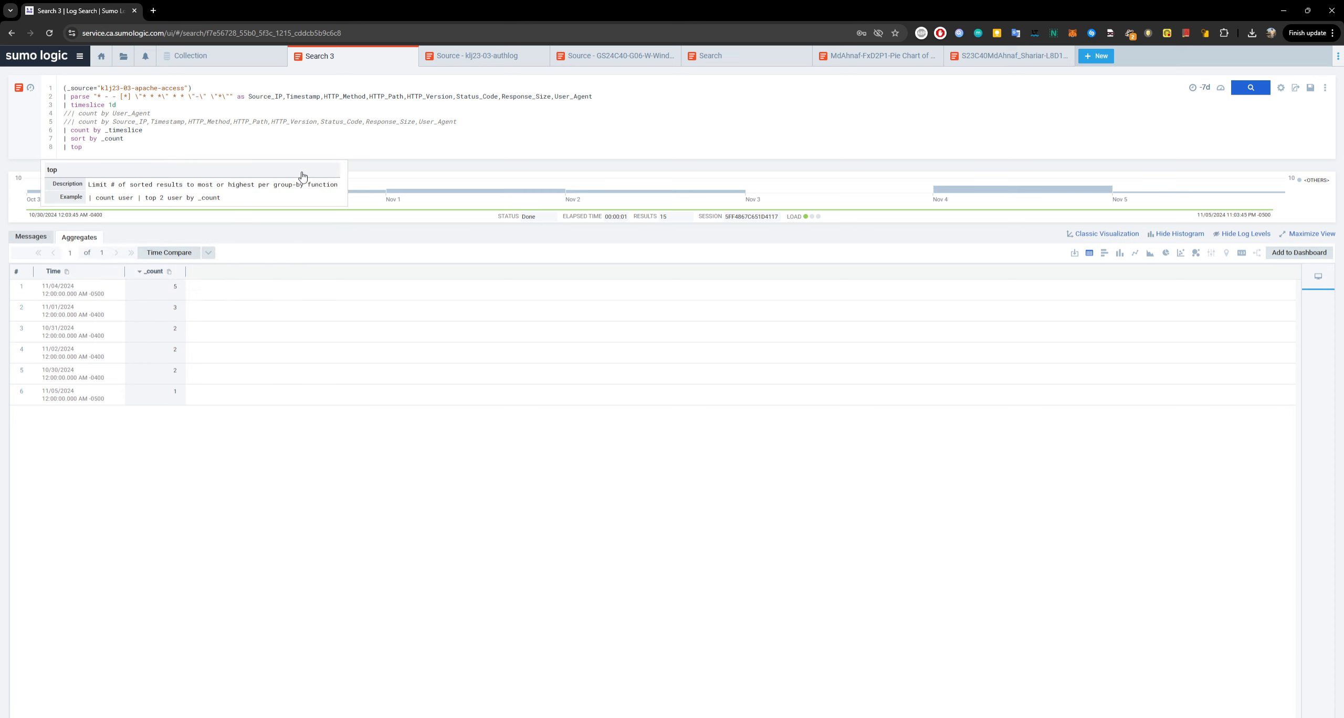
{"action": "type", "text": " 2"}
{"action": "type", "text": "un"}
{"action": "key", "text": "BackSpace"}
{"action": "key", "text": "BackSpace"}
{"action": "key", "text": "BackSpace"}
{"action": "key", "text": "BackSpace"}
{"action": "key", "text": "BackSpace"}
{"action": "key", "text": "BackSpace"}
{"action": "type", "text": "timeslic"}
{"action": "type", "text": ")"}
{"action": "key", "text": "BackSpace"}
{"action": "type", "text": "_count"}
{"action": "key", "text": "Return"}
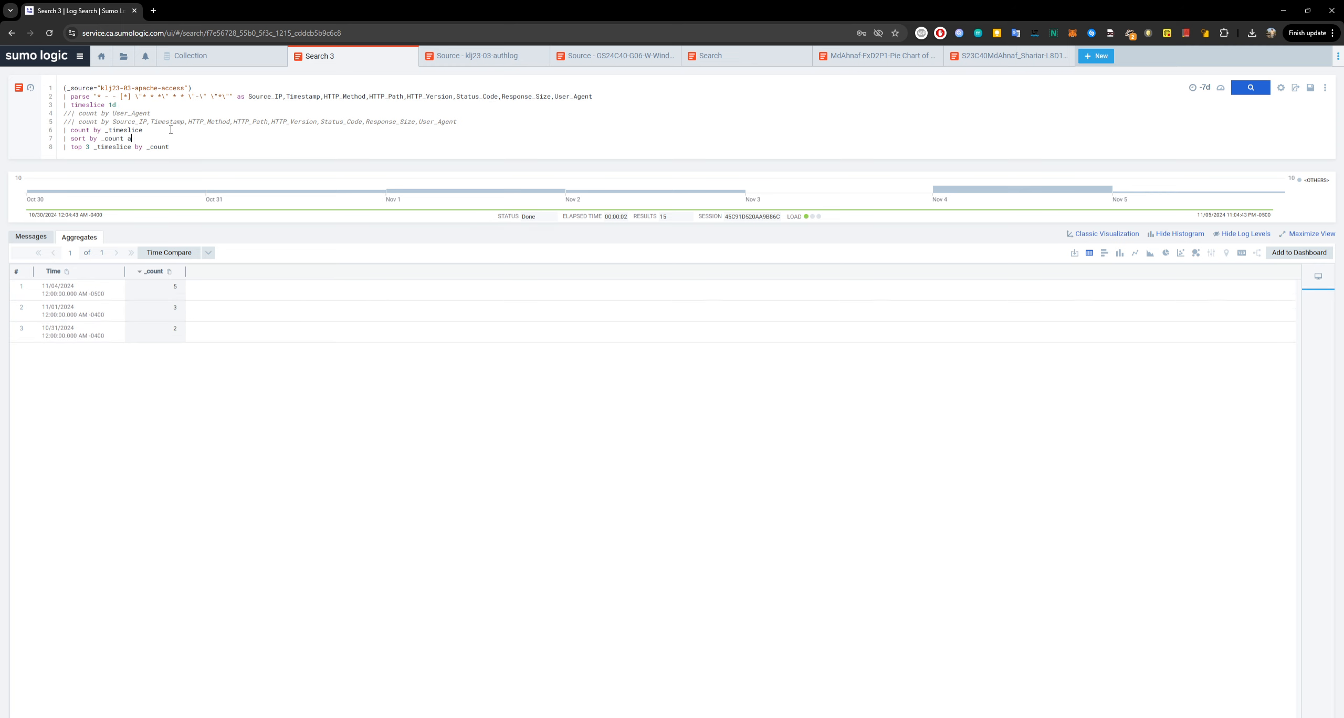
Step: Set the sort line to "| sort by _count asc" and rerun the query
{"action": "type", "text": "c"}
{"action": "key", "text": "Return"}
{"action": "left_click_drag", "start_coordinate": [187, 151], "coordinate": [151, 145]}
Step: Try to name the sort result with "as list", rank the top 3 line by list, and run the query
{"action": "left_click", "coordinate": [85, 138]}
{"action": "type", "text": "as "}
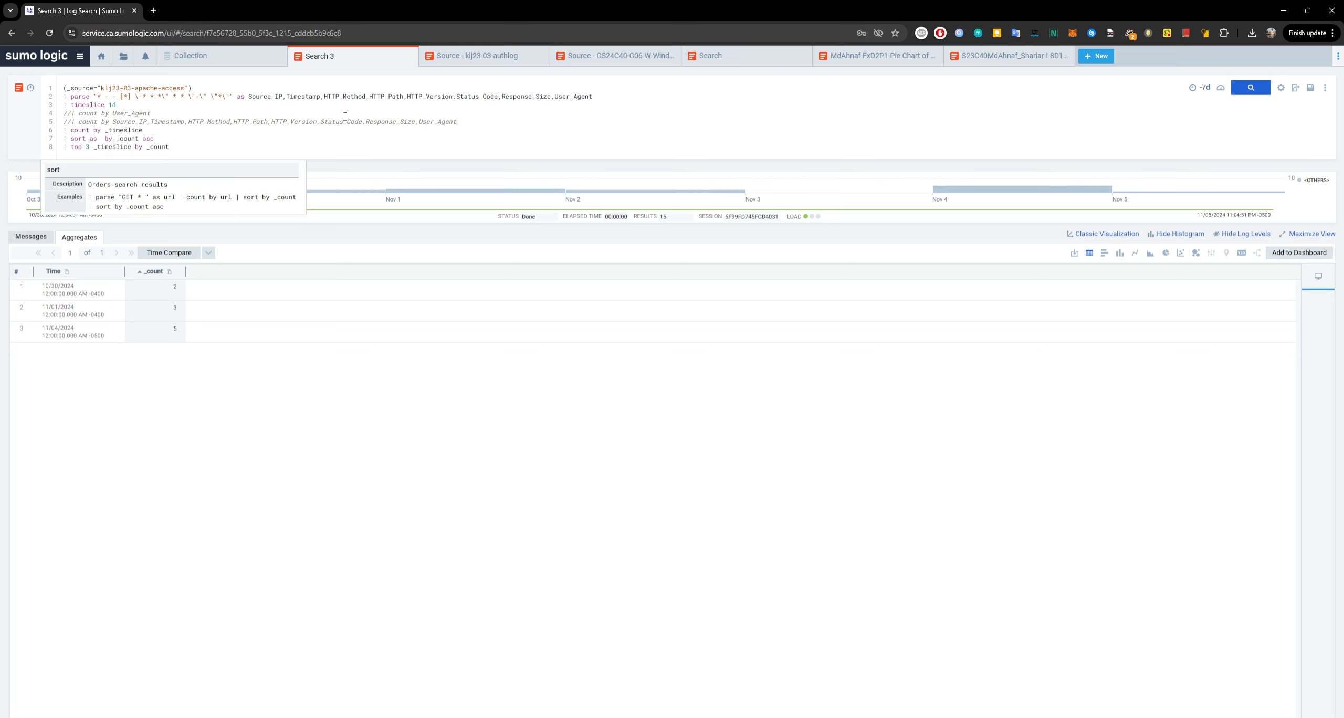
{"action": "type", "text": "list"}
{"action": "left_click_drag", "start_coordinate": [170, 147], "coordinate": [146, 147]}
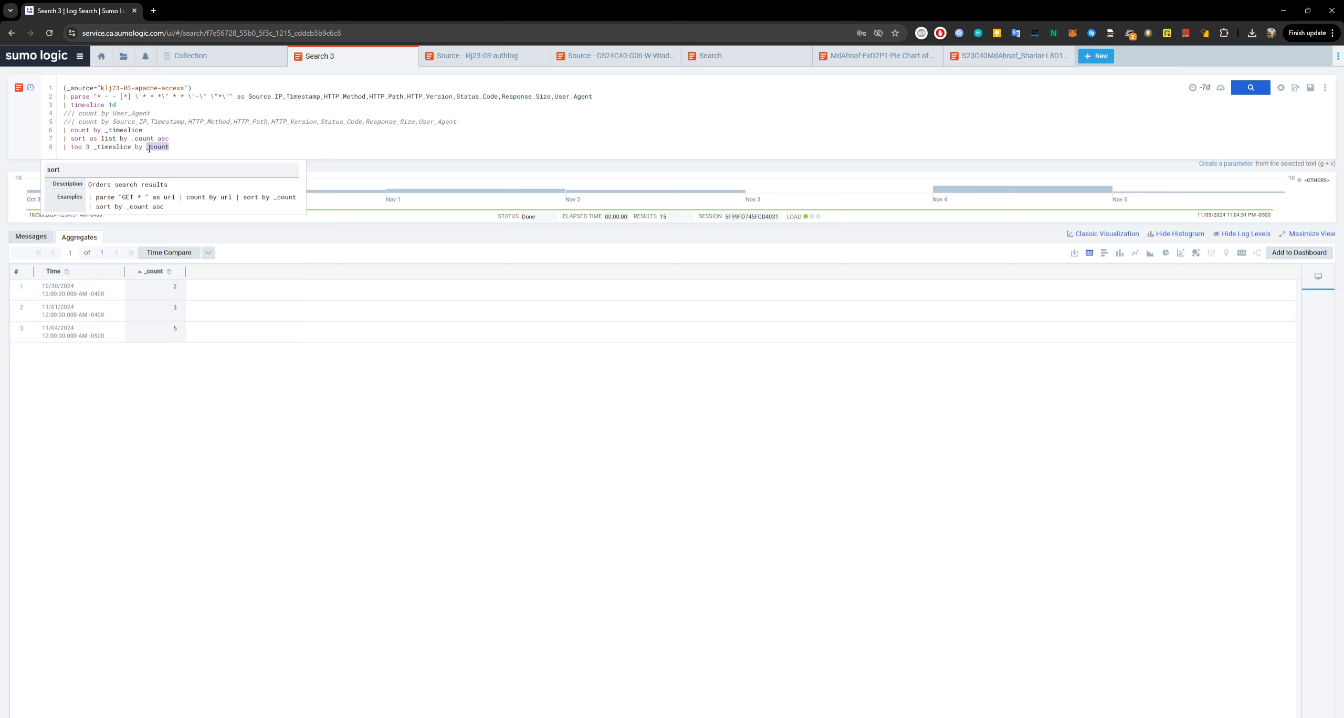
{"action": "type", "text": "list"}
{"action": "key", "text": "Return"}
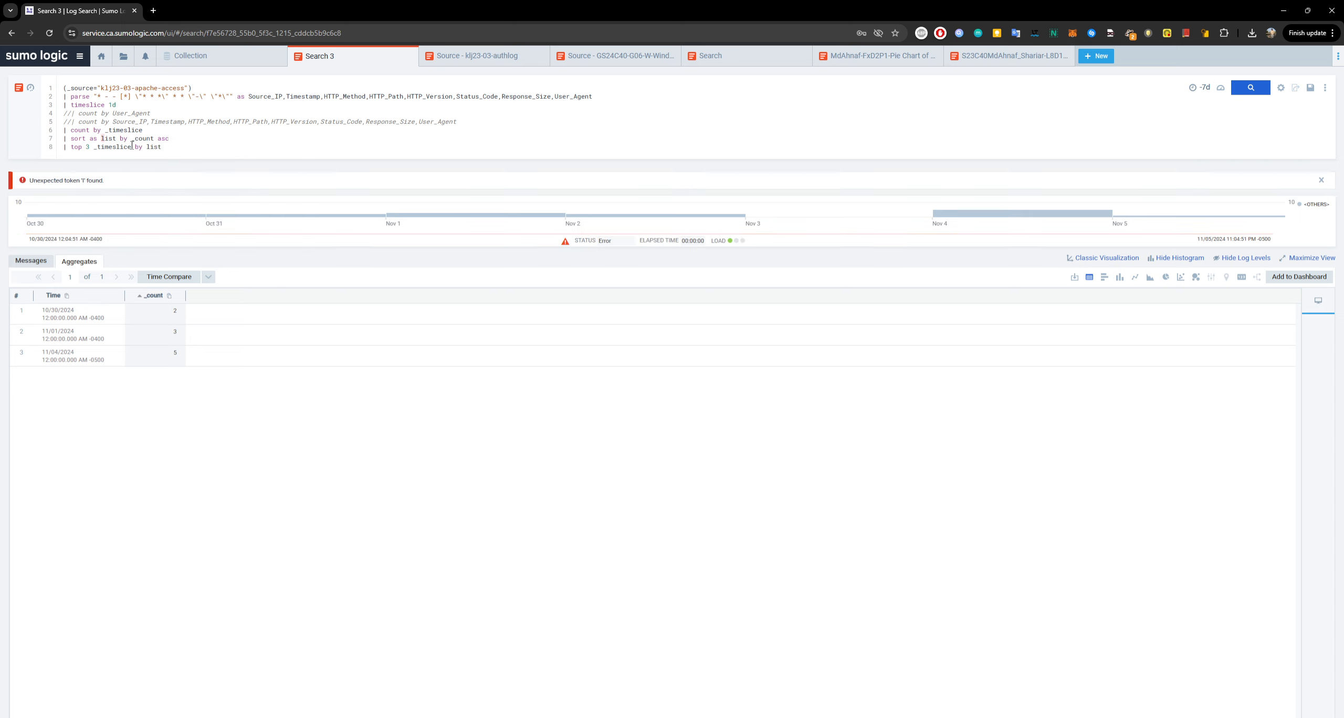
Step: Remove "as list" from the sort line, set the last line to "| top 3 _timeslice by _count", and run the query
{"action": "left_click_drag", "start_coordinate": [116, 139], "coordinate": [88, 140]}
{"action": "key", "text": "BackSpace"}
{"action": "key", "text": "BackSpace"}
{"action": "left_click_drag", "start_coordinate": [162, 147], "coordinate": [128, 146]}
{"action": "key", "text": "BackSpace"}
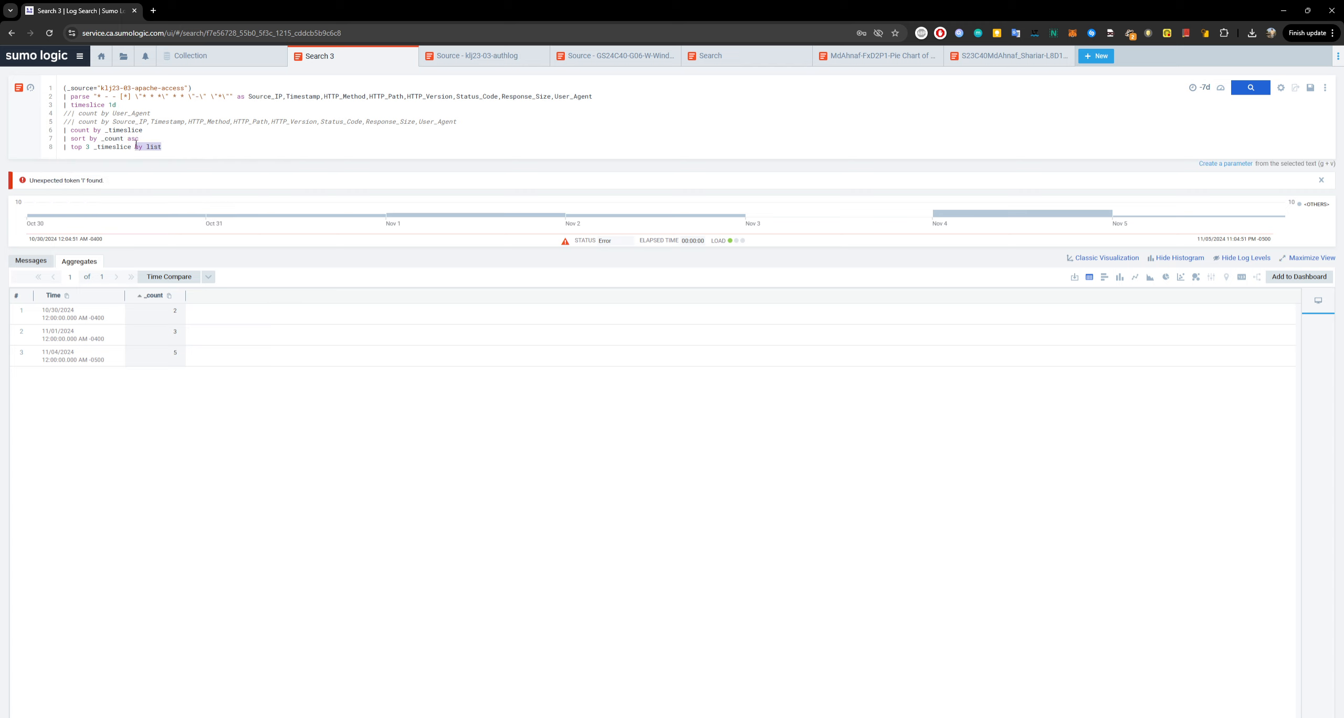
{"action": "key", "text": "ctrl+z"}
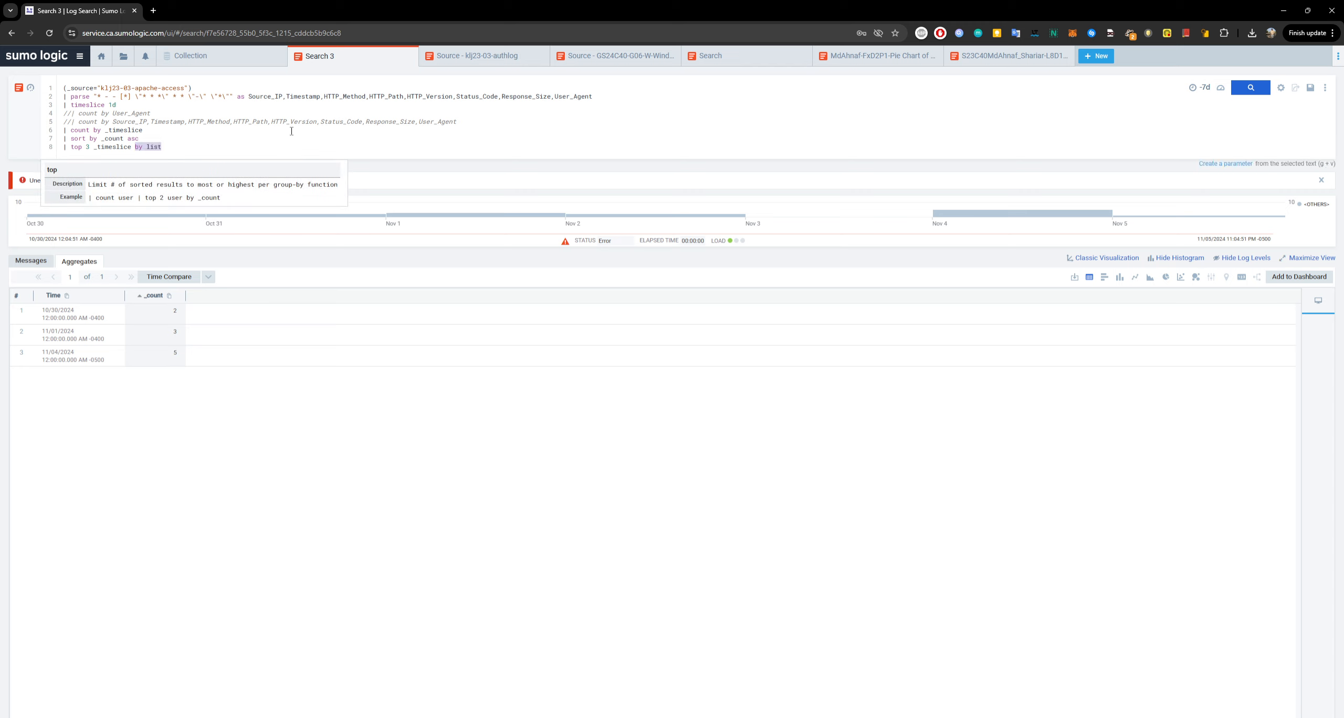
{"action": "left_click", "coordinate": [188, 156]}
{"action": "left_click_drag", "start_coordinate": [153, 157], "coordinate": [150, 144]}
{"action": "type", "text": "_count"}
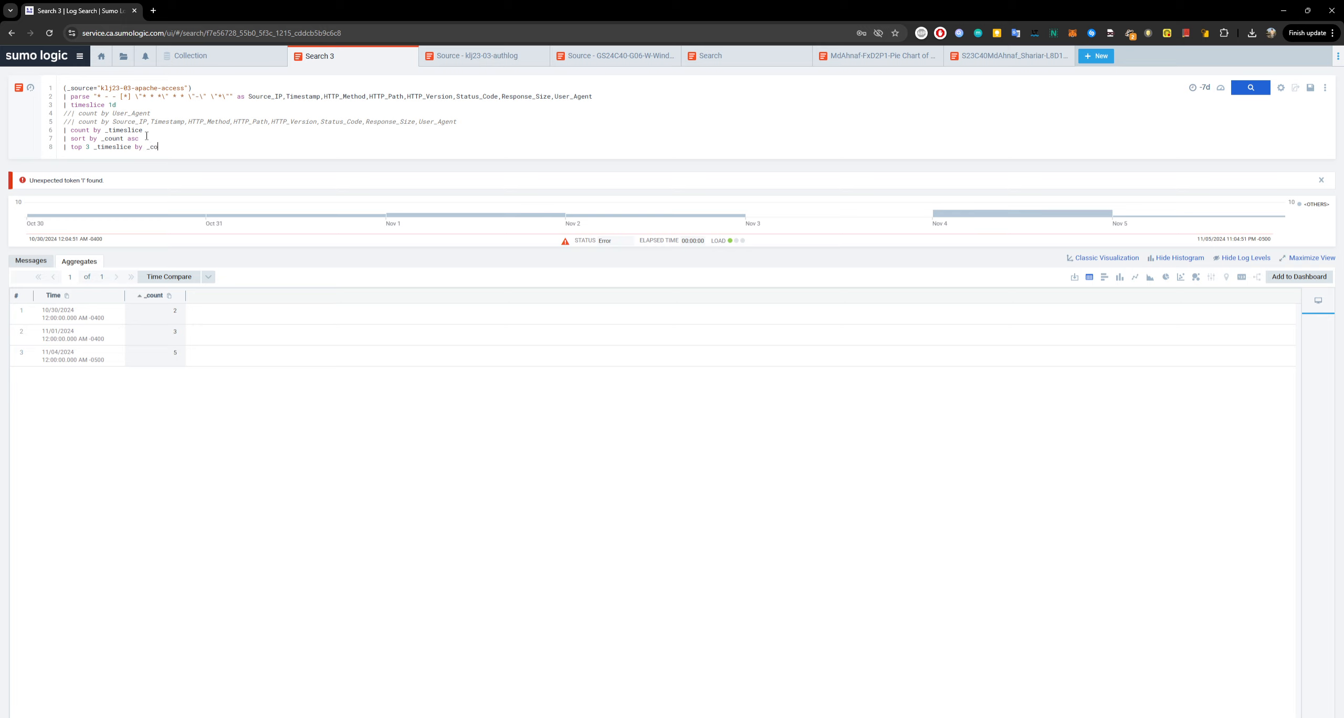
{"action": "key", "text": "Return"}
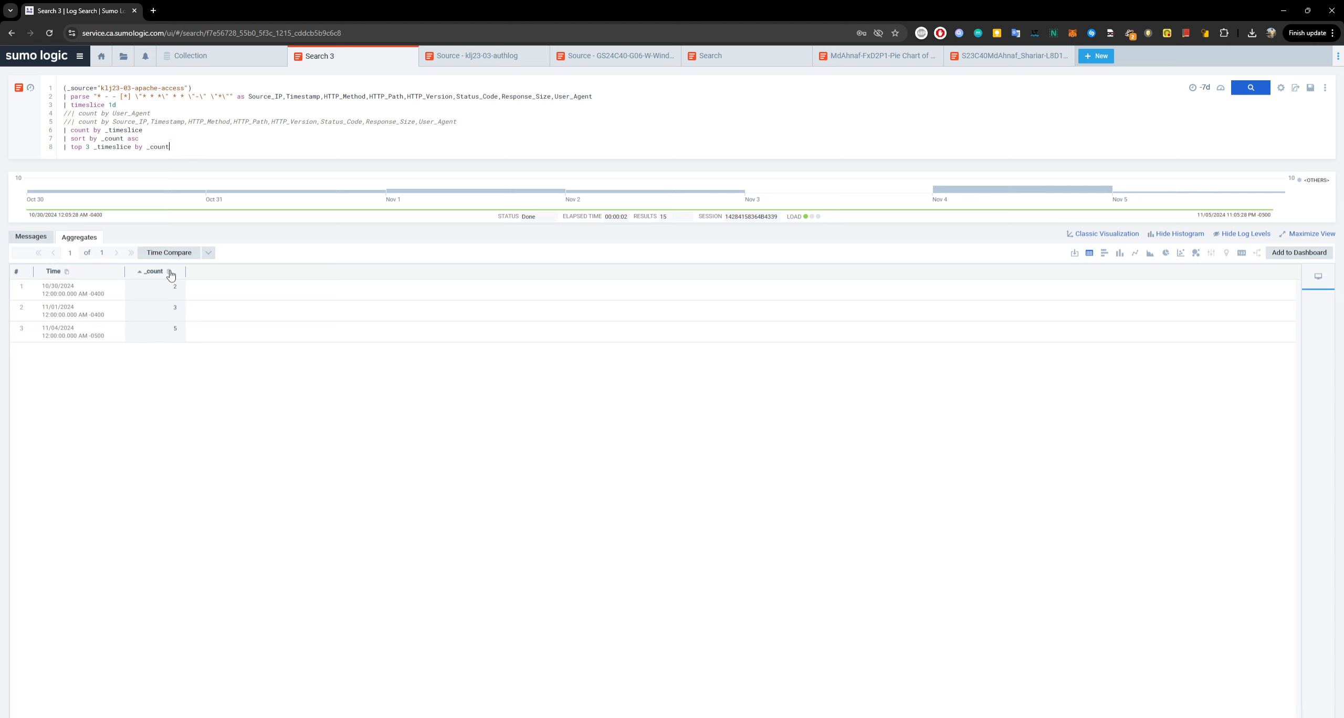
Step: Remove "asc" from the sort line so it reads "| sort by _count" and rerun the query
{"action": "left_click_drag", "start_coordinate": [141, 138], "coordinate": [129, 138]}
{"action": "key", "text": "BackSpace"}
{"action": "key", "text": "Return"}
{"action": "left_click_drag", "start_coordinate": [70, 147], "coordinate": [169, 147]}
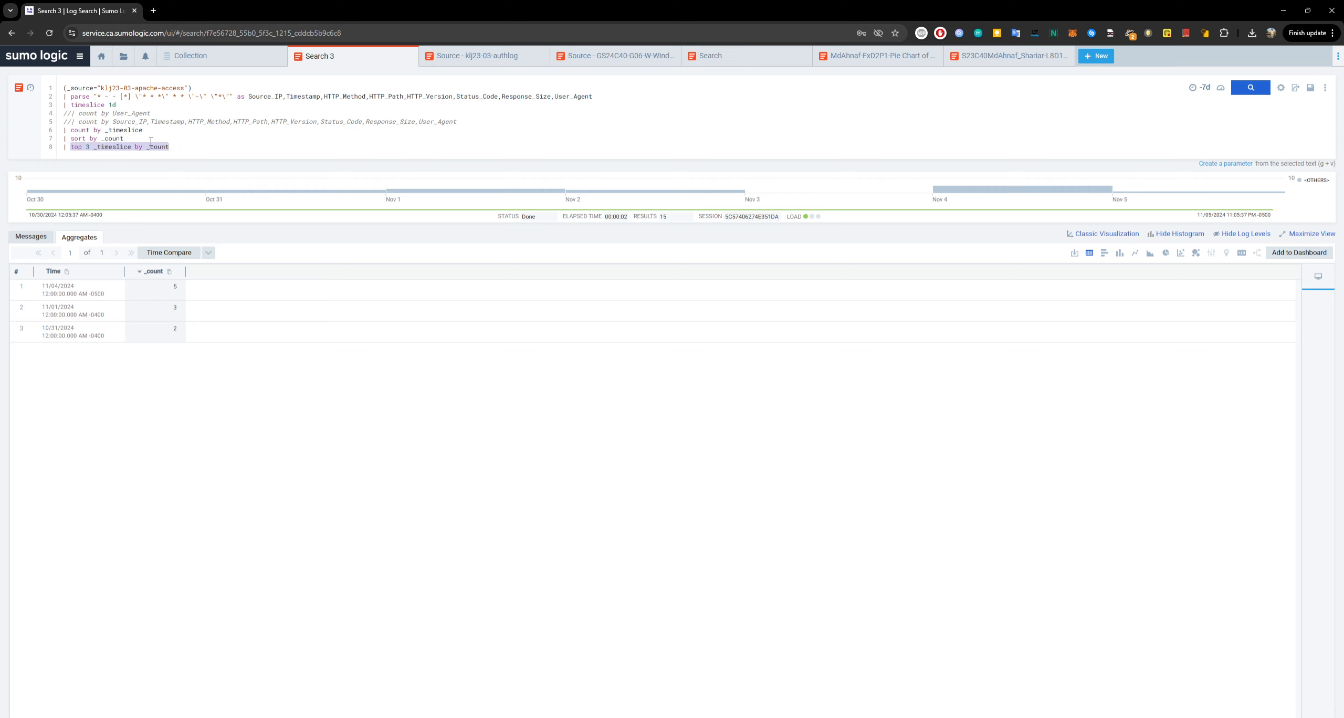
{"action": "left_click_drag", "start_coordinate": [70, 130], "coordinate": [105, 130]}
{"action": "left_click", "coordinate": [259, 160]}
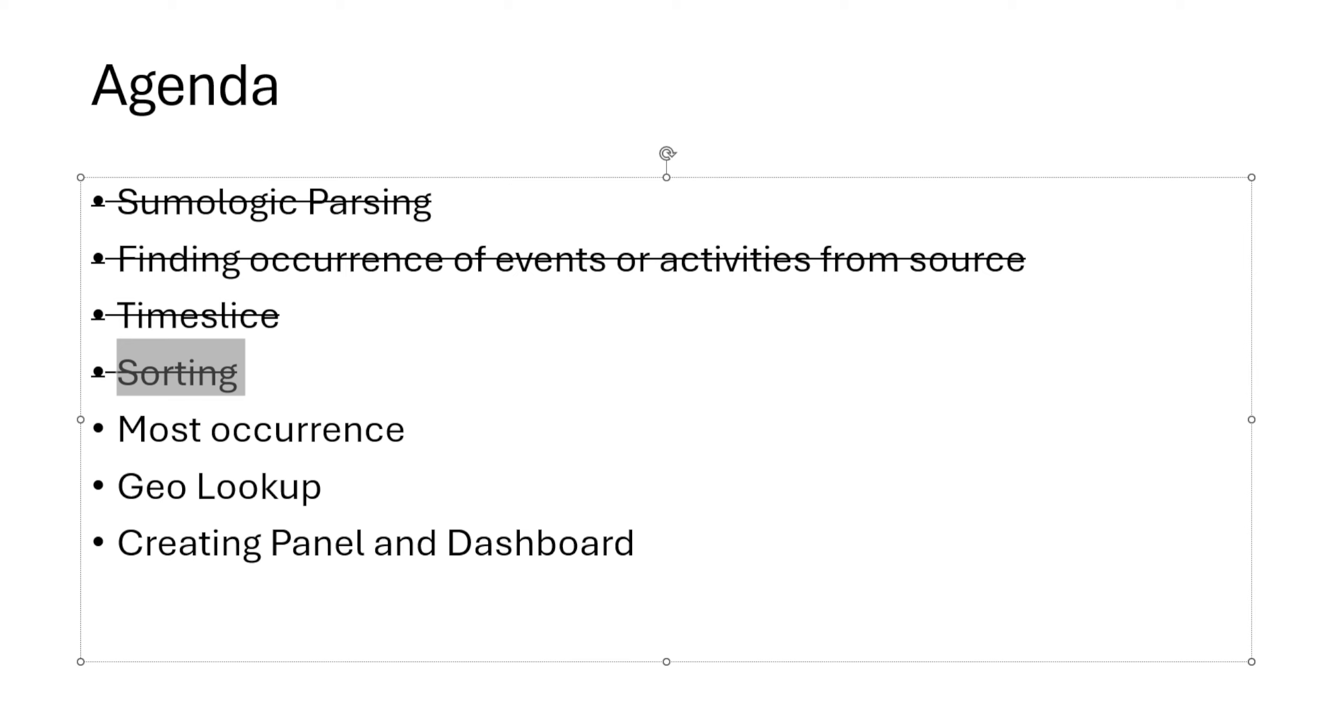
Step: Strike through "Most occurrence" on the PowerPoint Agenda slide
{"action": "left_click_drag", "start_coordinate": [406, 428], "coordinate": [173, 428]}
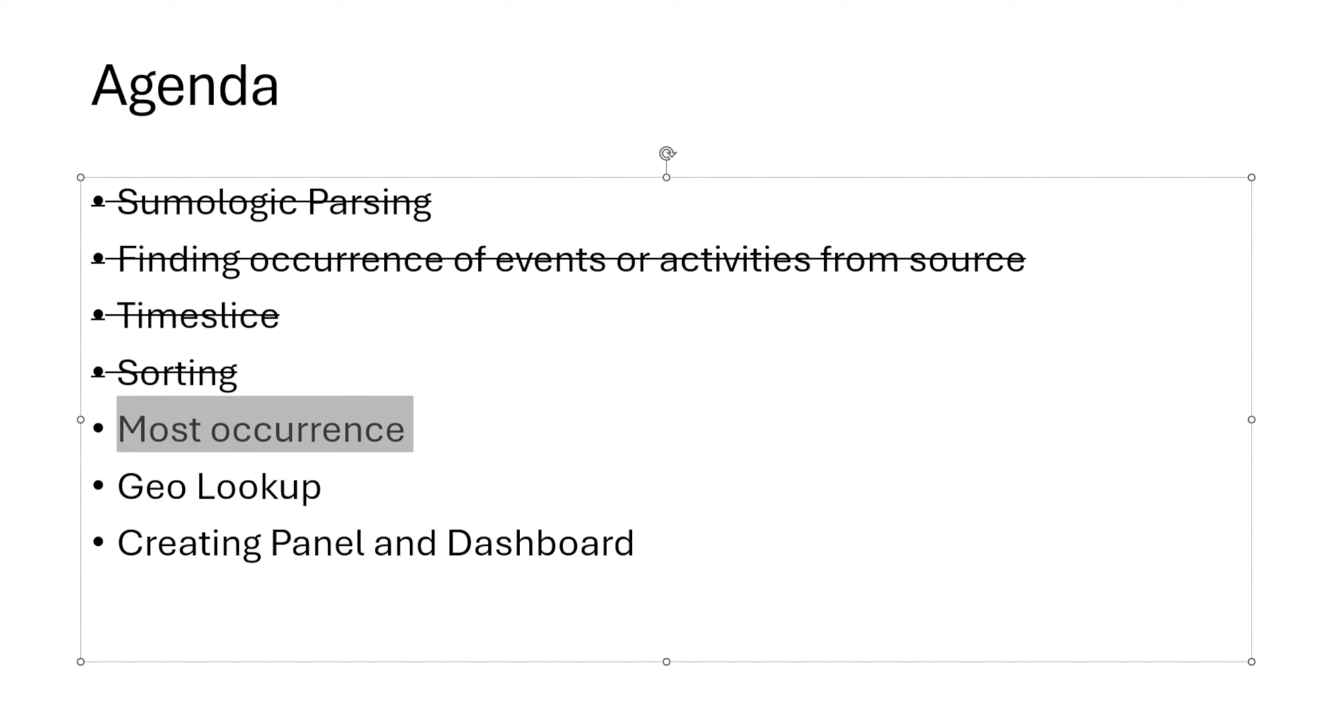
{"action": "key", "text": "ctrl+5"}
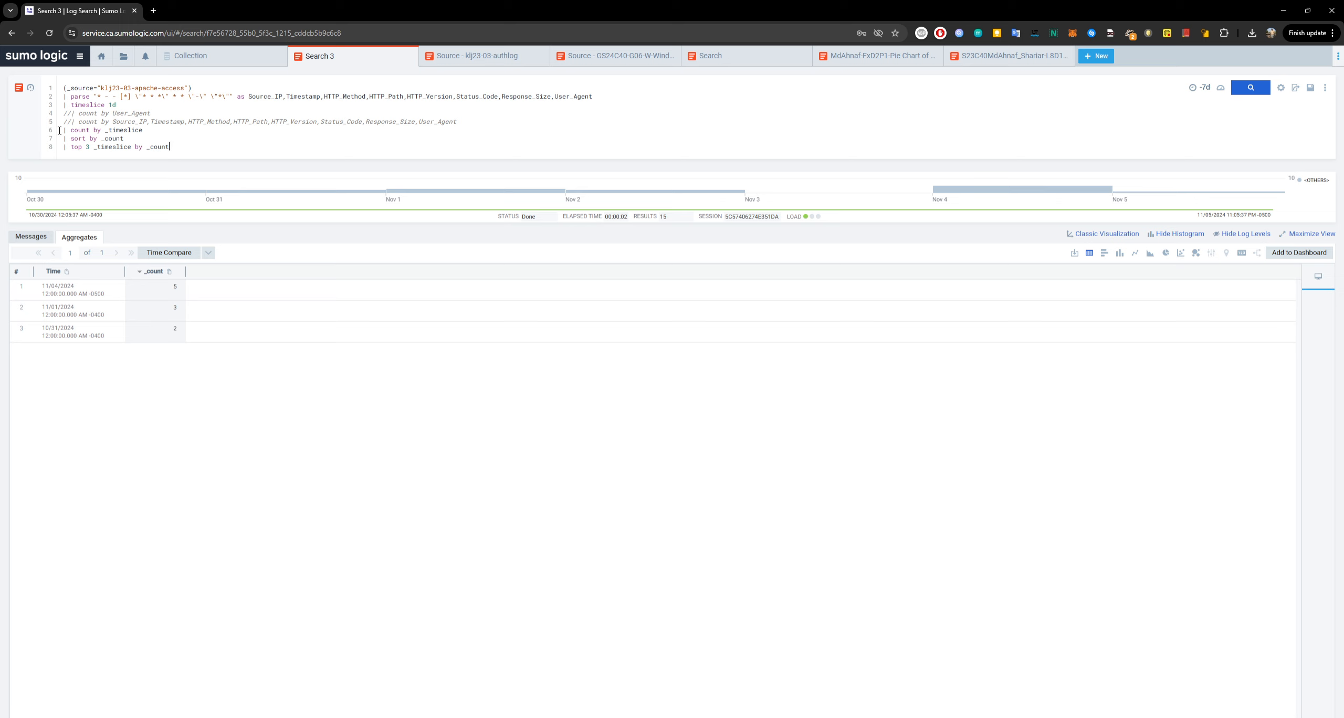
Step: In the Sumo Logic query, comment out the timeslice, count by _timeslice, sort and top 3 lines with "//"
{"action": "left_click_drag", "start_coordinate": [58, 130], "coordinate": [113, 151]}
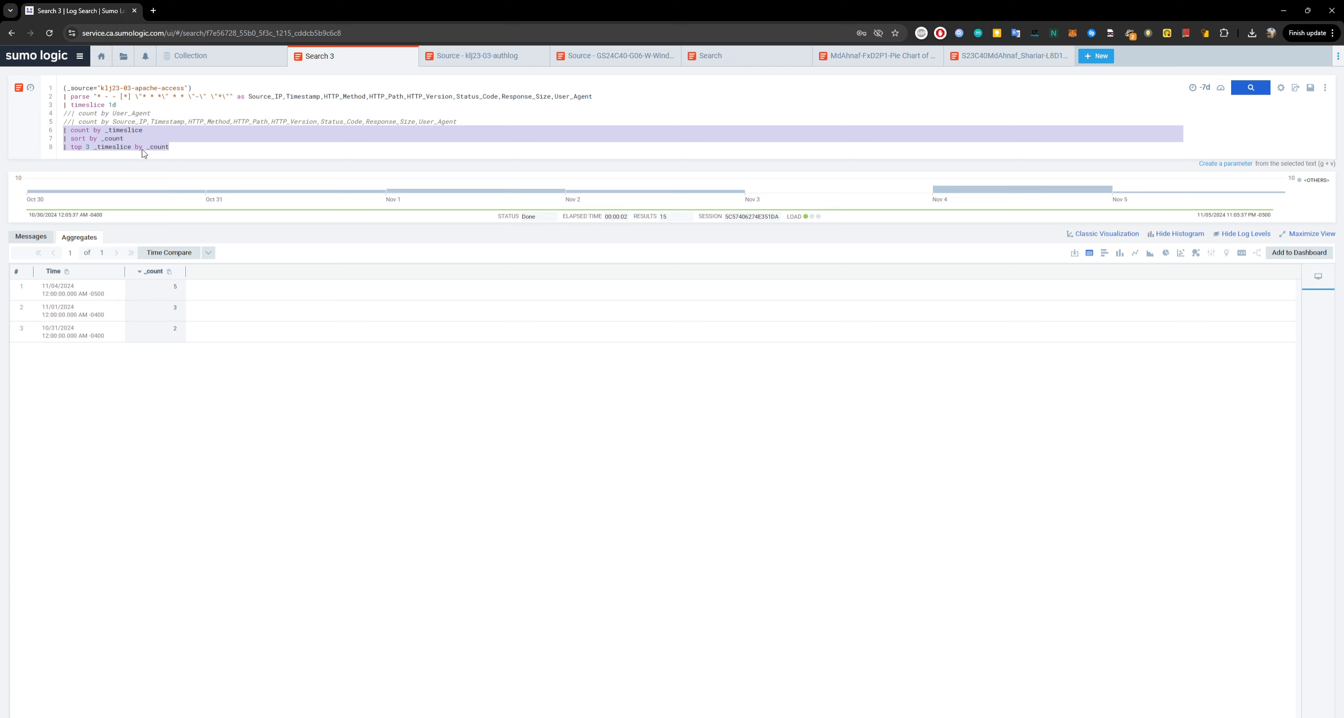
{"action": "left_click", "coordinate": [62, 131]}
{"action": "type", "text": "//"}
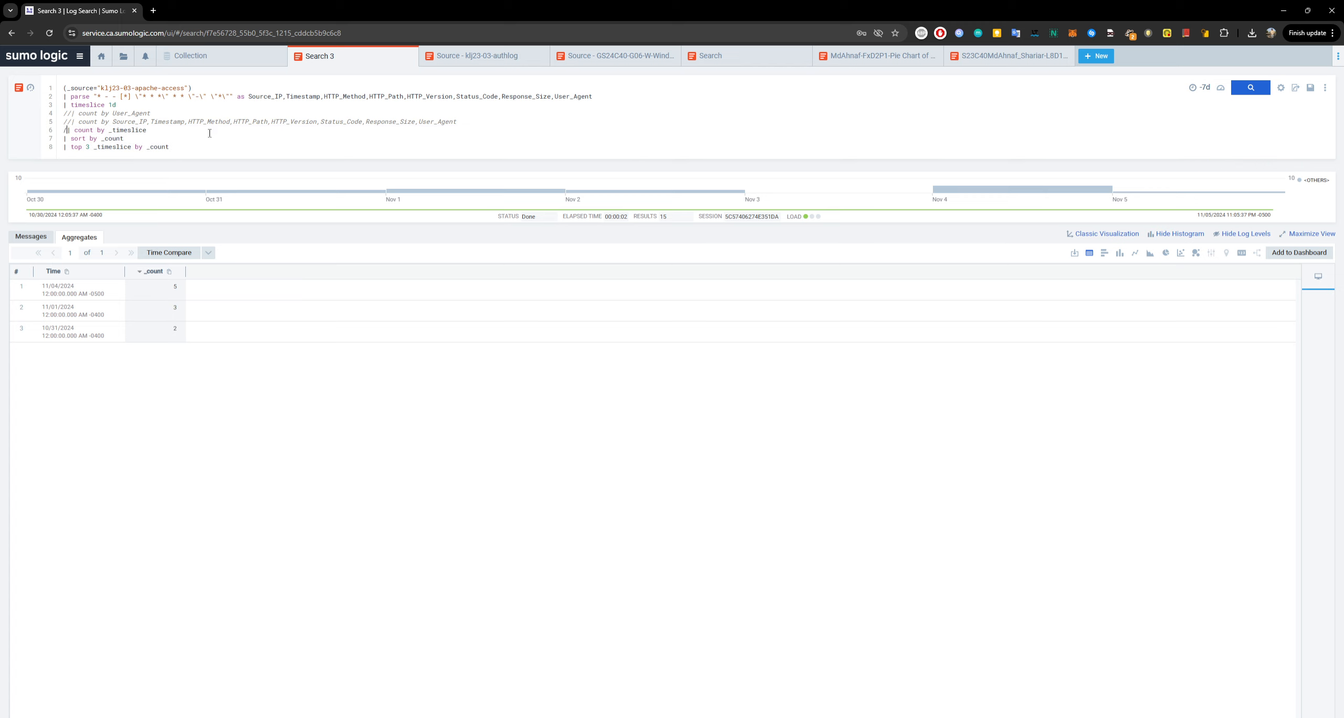
{"action": "key", "text": "Down"}
{"action": "key", "text": "Home"}
{"action": "type", "text": "//"}
{"action": "key", "text": "Down"}
{"action": "key", "text": "Home"}
{"action": "type", "text": "//"}
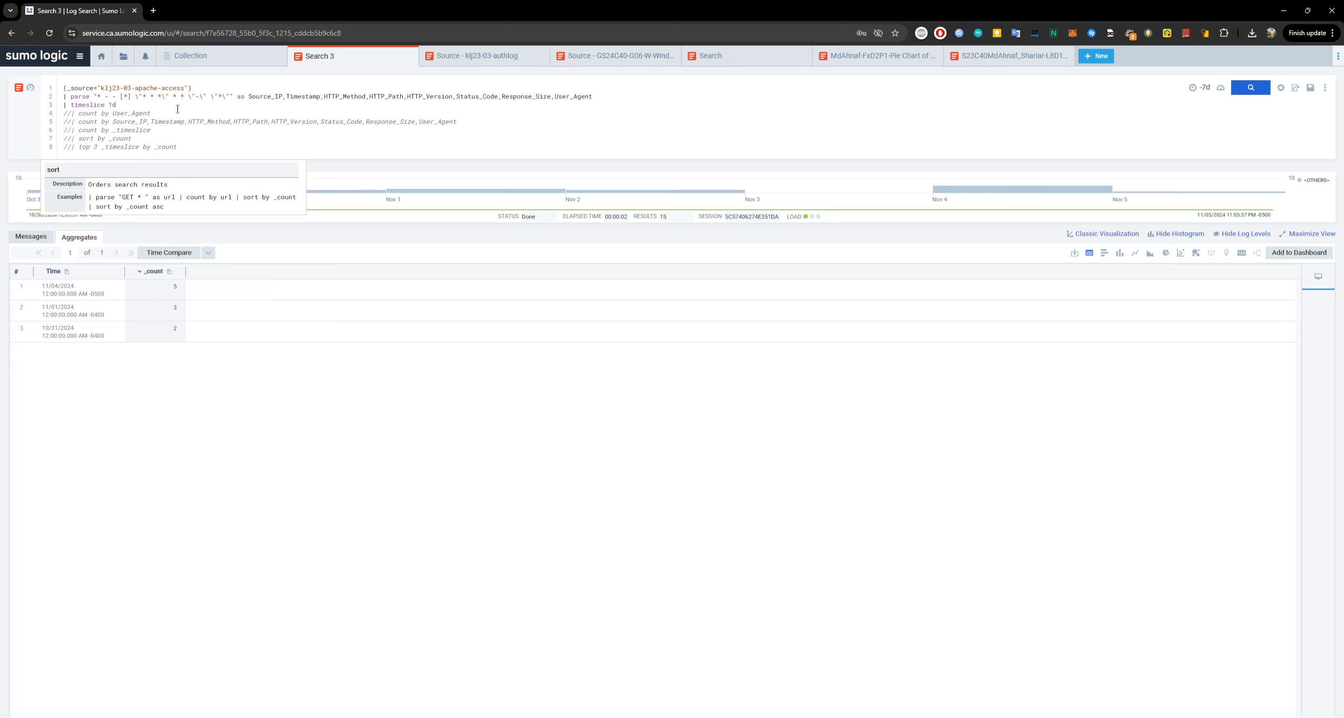
{"action": "left_click", "coordinate": [174, 106]}
{"action": "key", "text": "Home"}
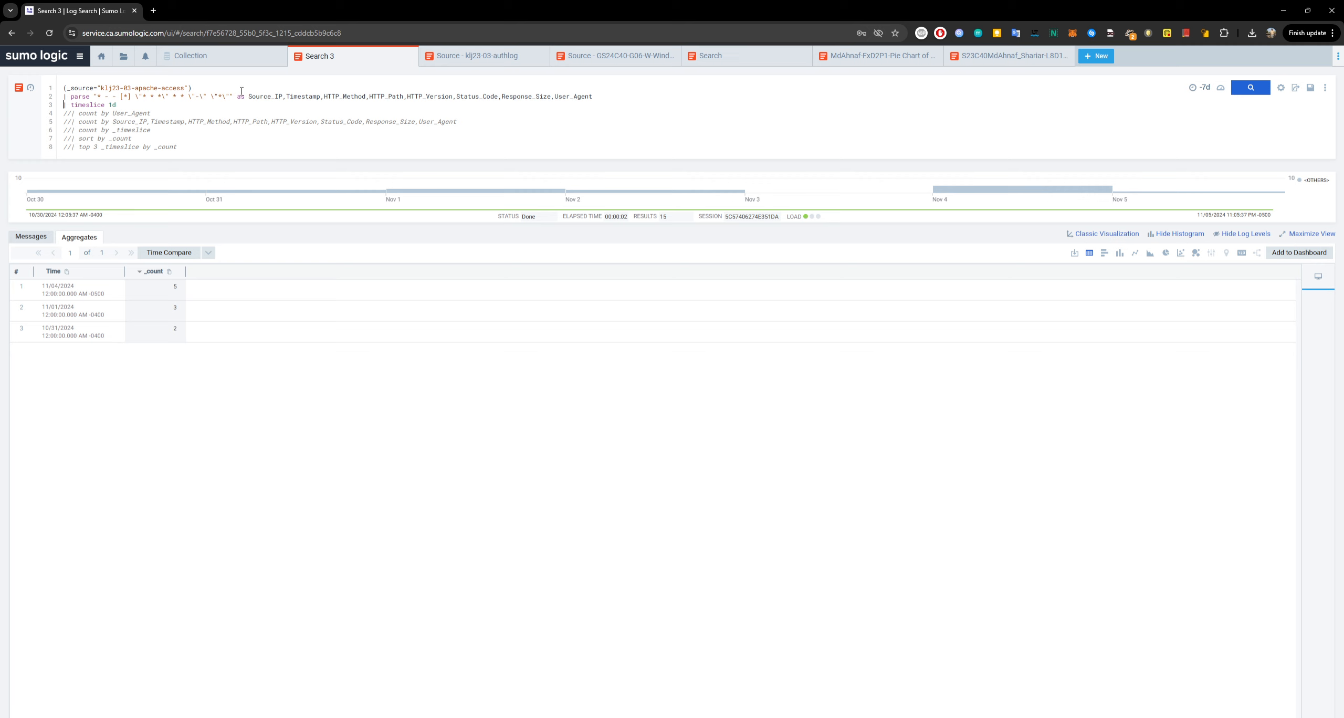
{"action": "type", "text": "//"}
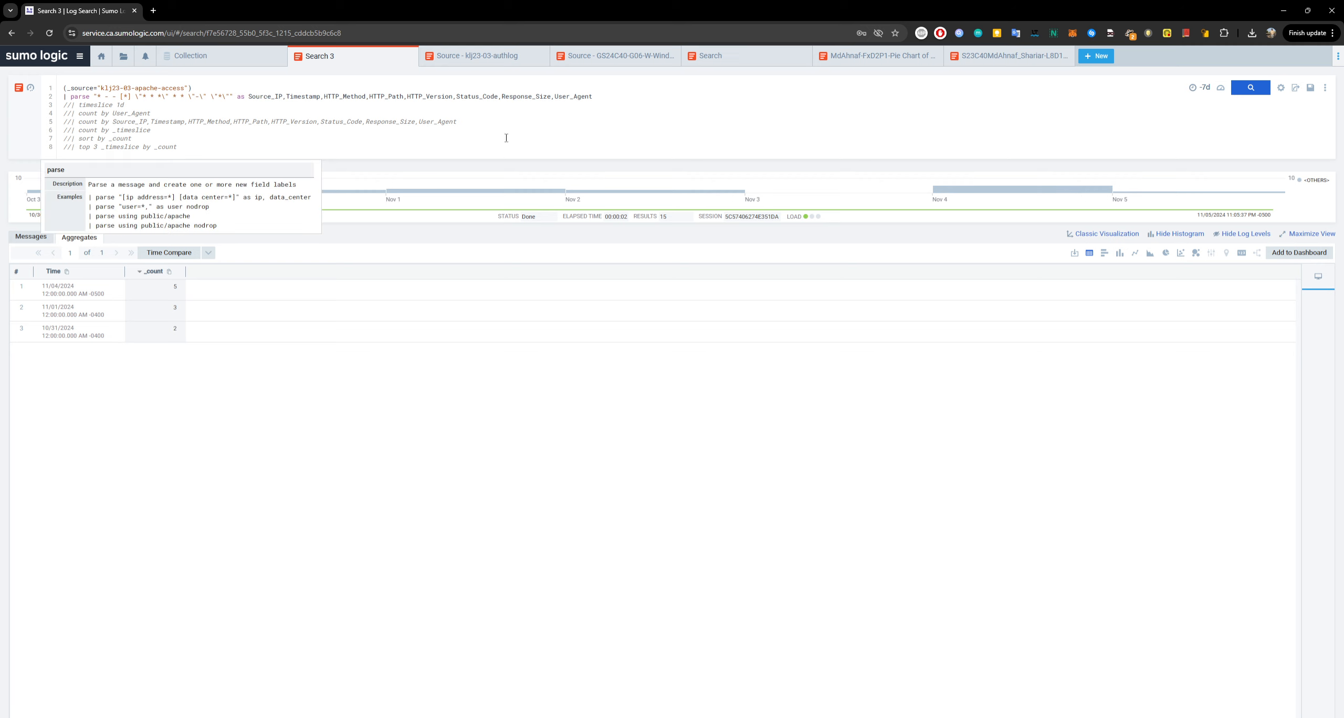
Step: Add a new last line to the query that starts with the lookup operator, "| lookup"
{"action": "left_click", "coordinate": [400, 143]}
{"action": "key", "text": "Return"}
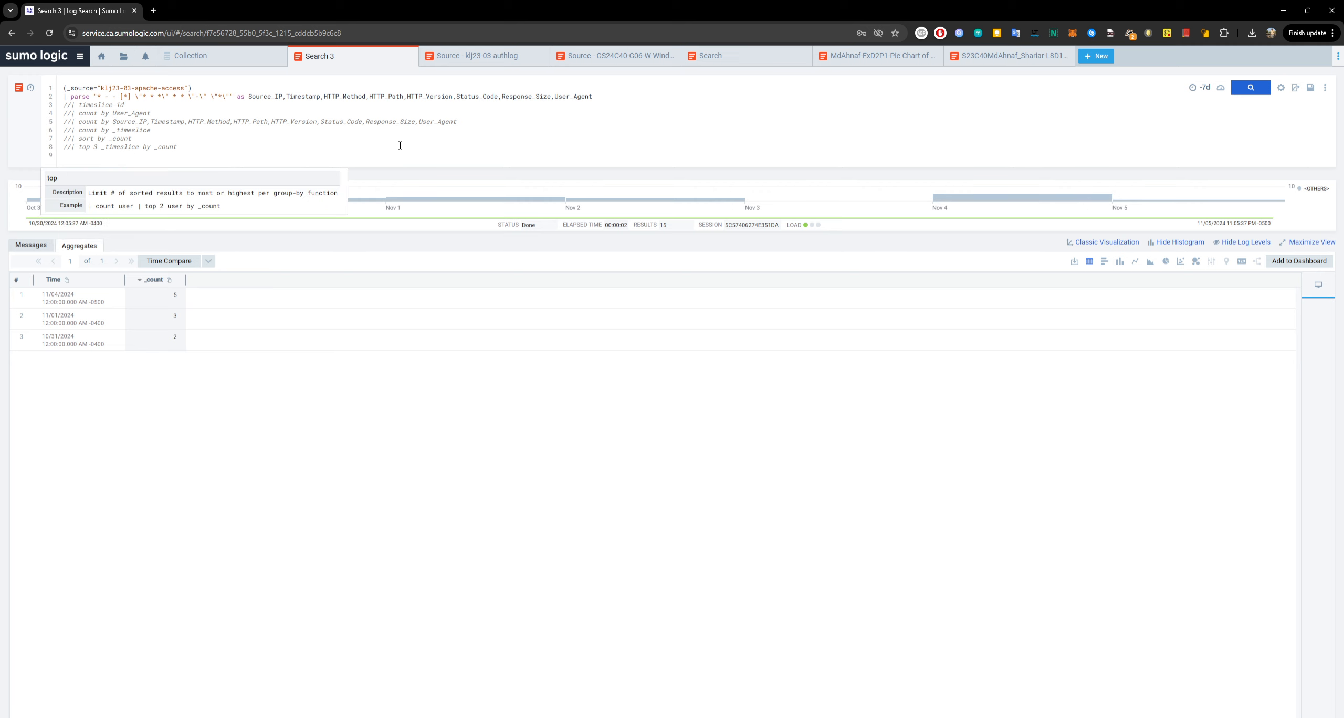
{"action": "type", "text": "l"}
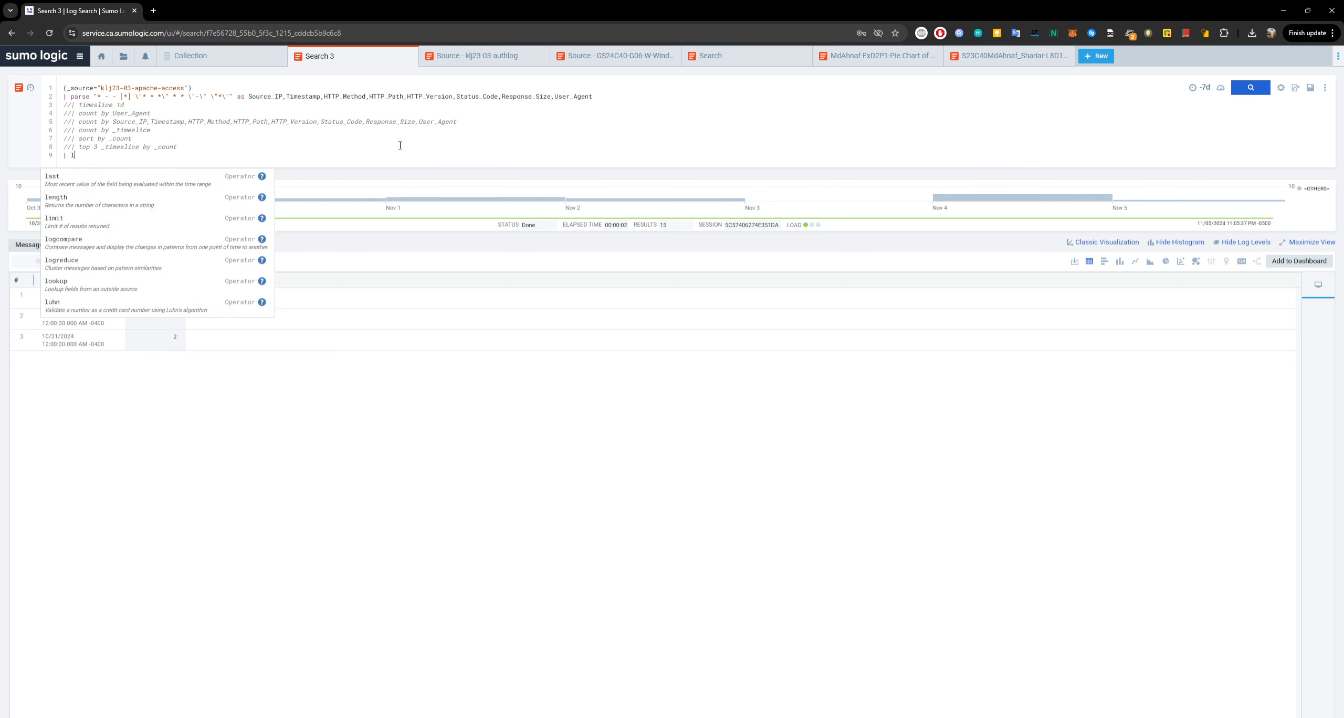
{"action": "type", "text": "o"}
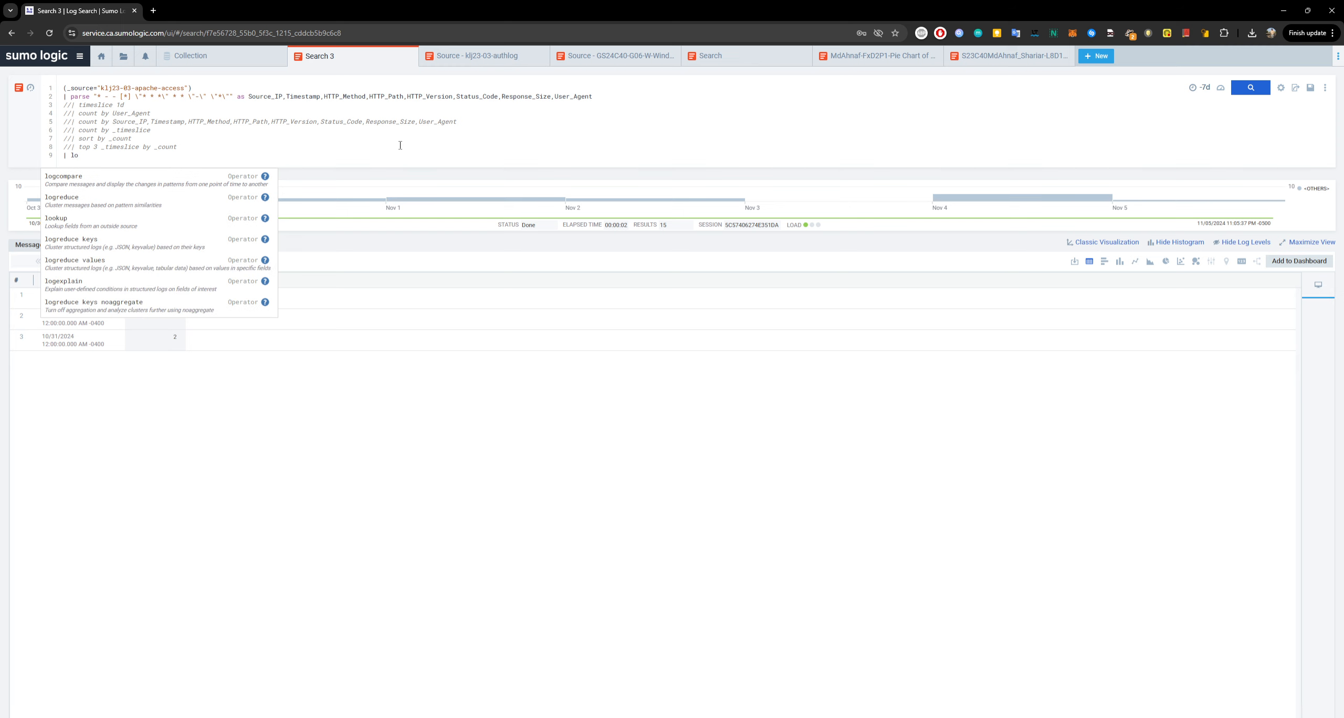
{"action": "key", "text": "Down"}
{"action": "key", "text": "Down"}
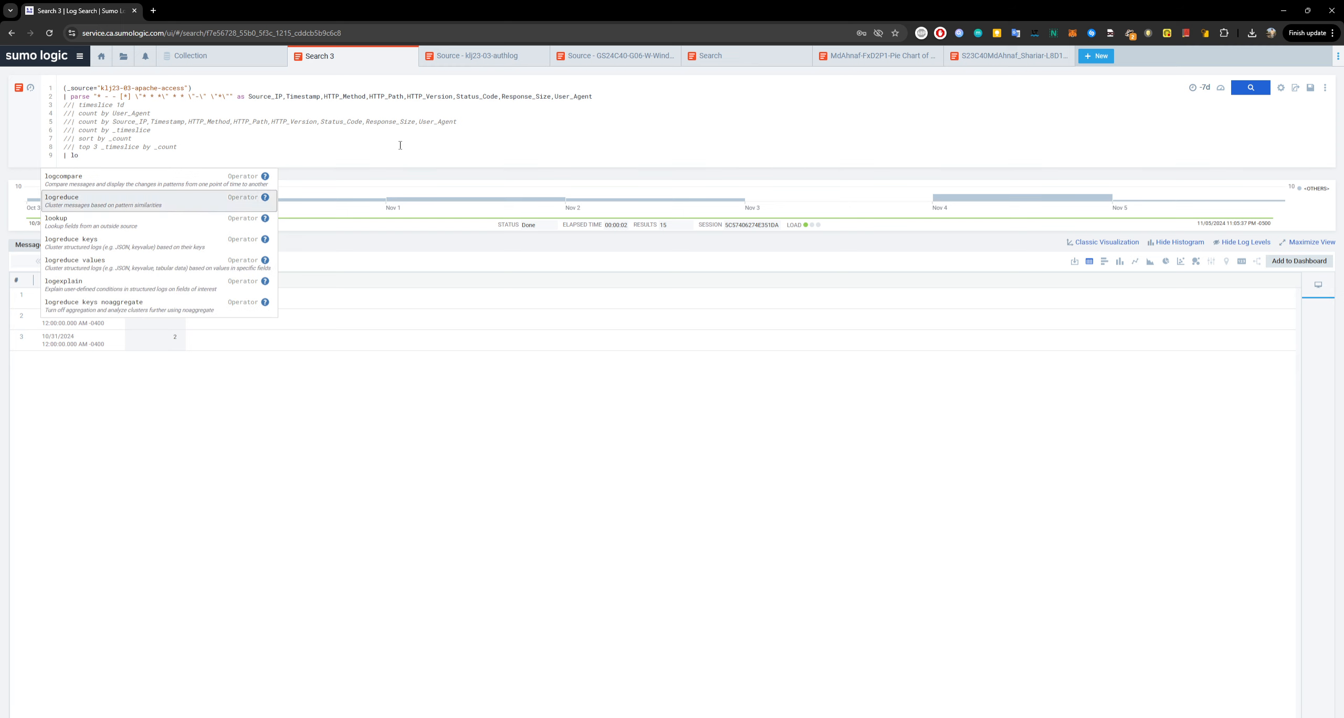
{"action": "key", "text": "Return"}
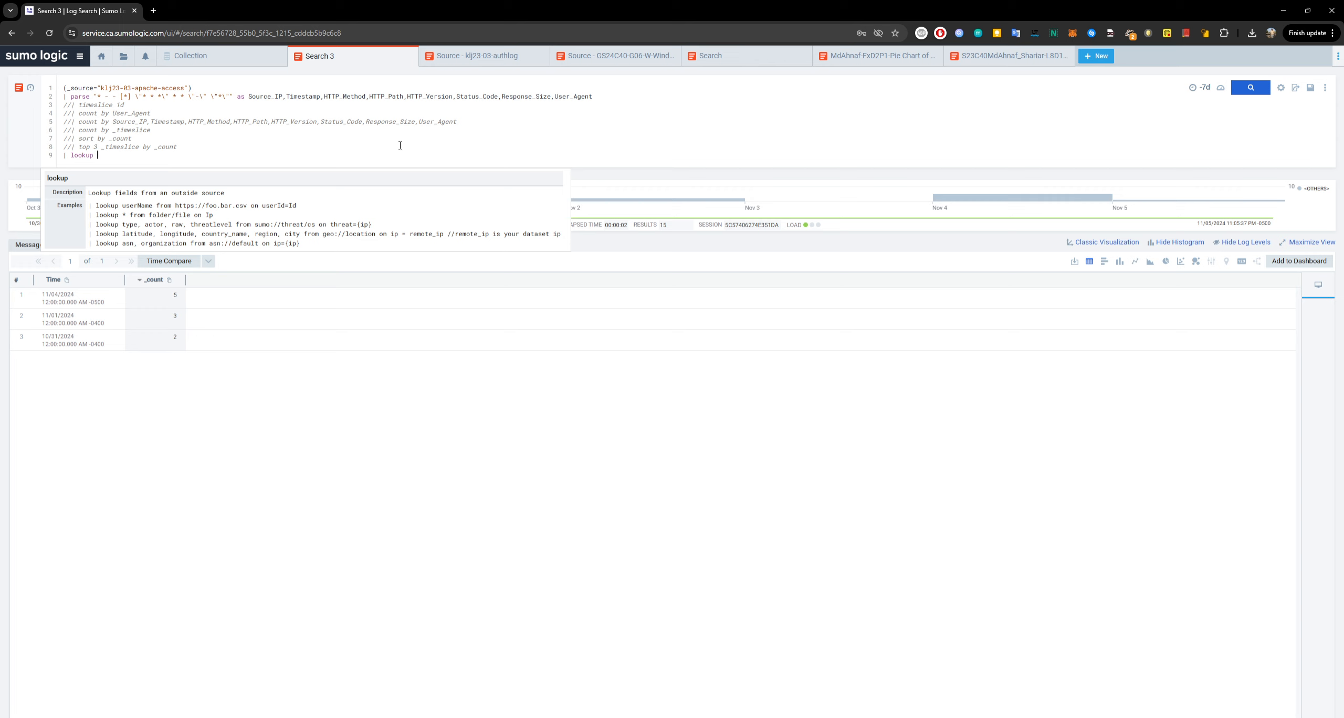
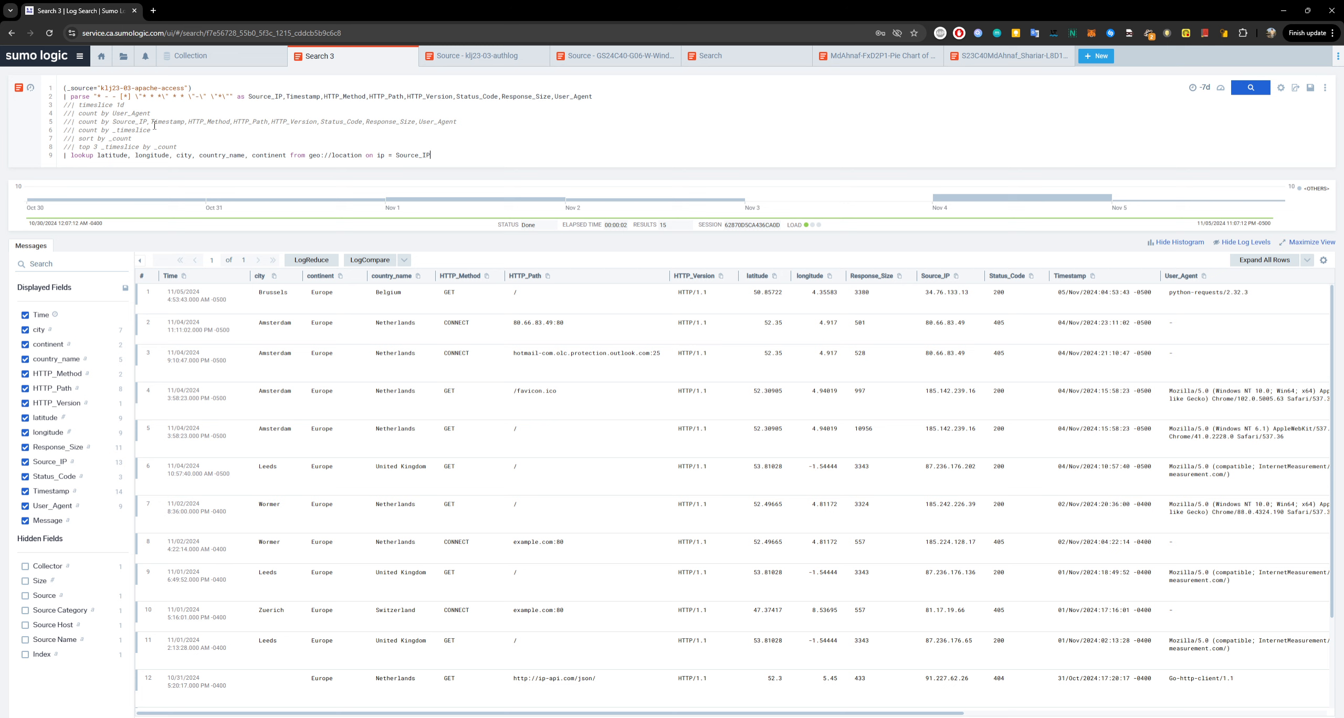
{"action": "left_click_drag", "start_coordinate": [94, 156], "coordinate": [74, 158]}
{"action": "left_click", "coordinate": [94, 160]}
{"action": "left_click_drag", "start_coordinate": [94, 159], "coordinate": [92, 159]}
{"action": "left_click", "coordinate": [426, 157]}
{"action": "left_click_drag", "start_coordinate": [432, 158], "coordinate": [395, 156]}
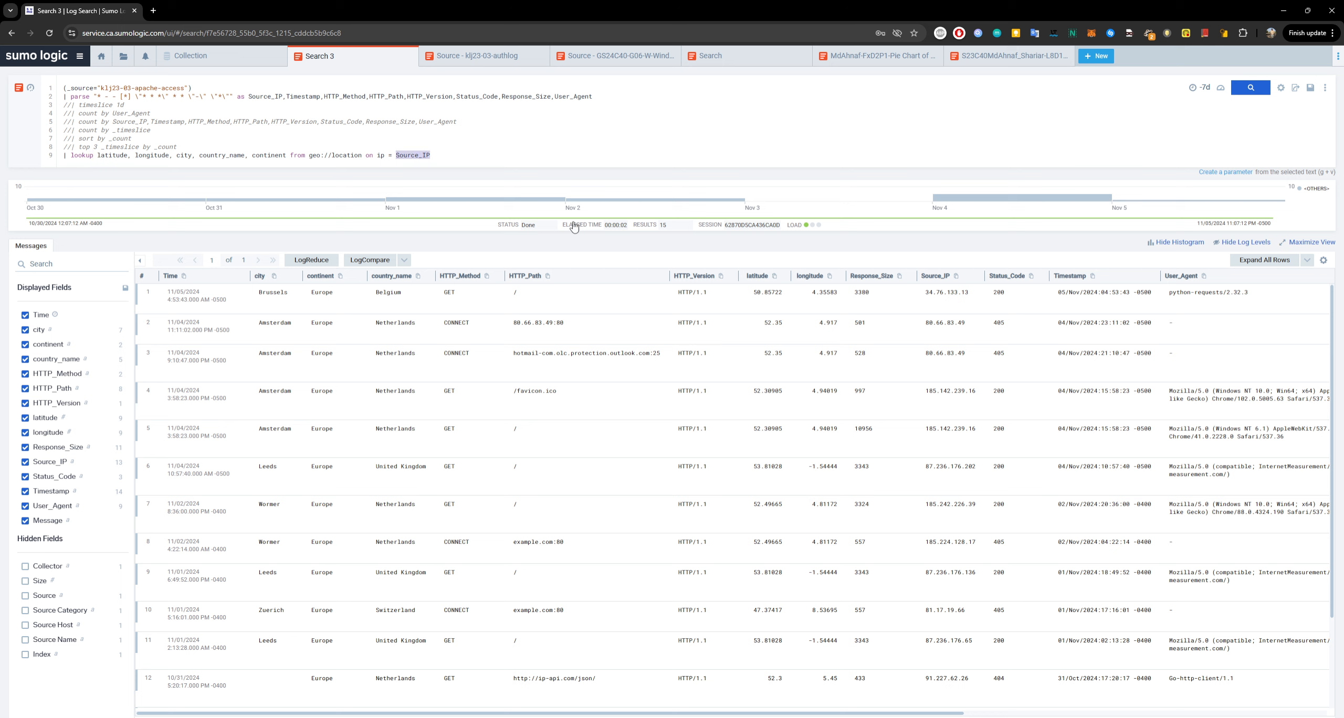
{"action": "key", "text": "Up"}
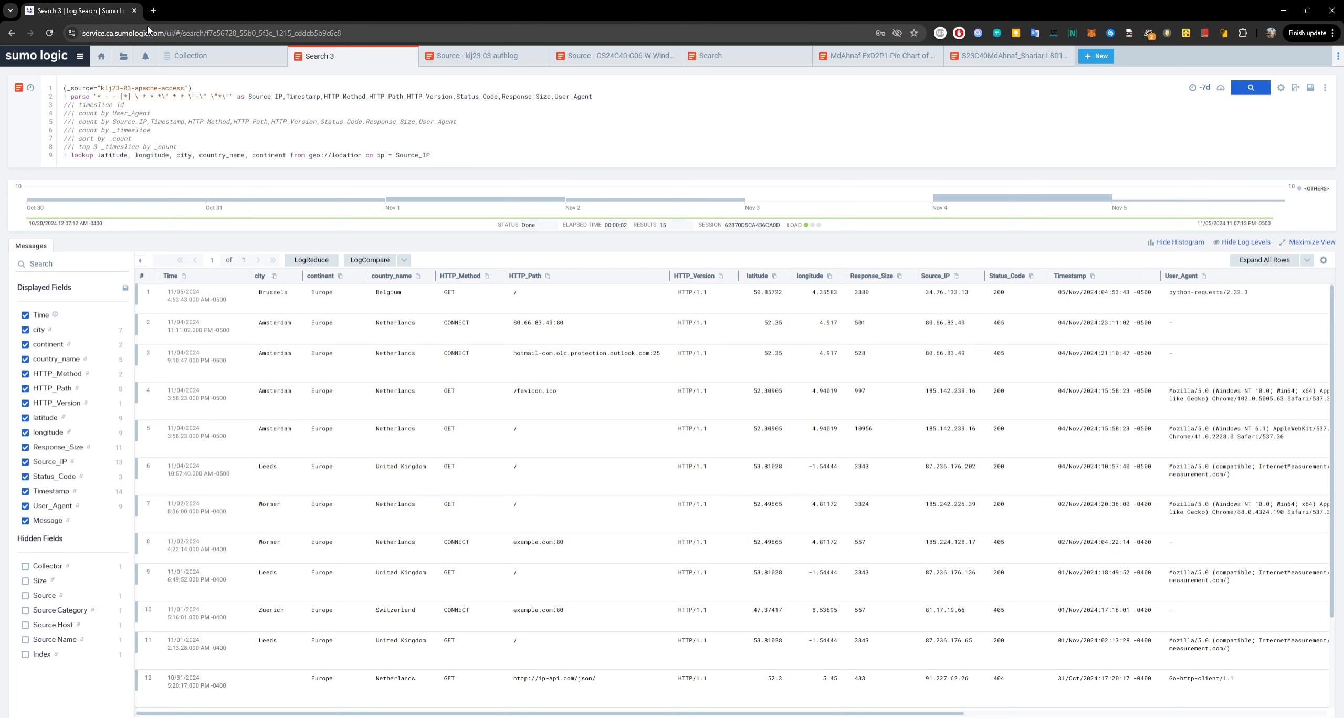
Step: Search the web for "geo lookup sumologic docs" in a new tab and open the Sumo Logic Docs page on Geo Lookup (Map)
{"action": "left_click", "coordinate": [154, 11]}
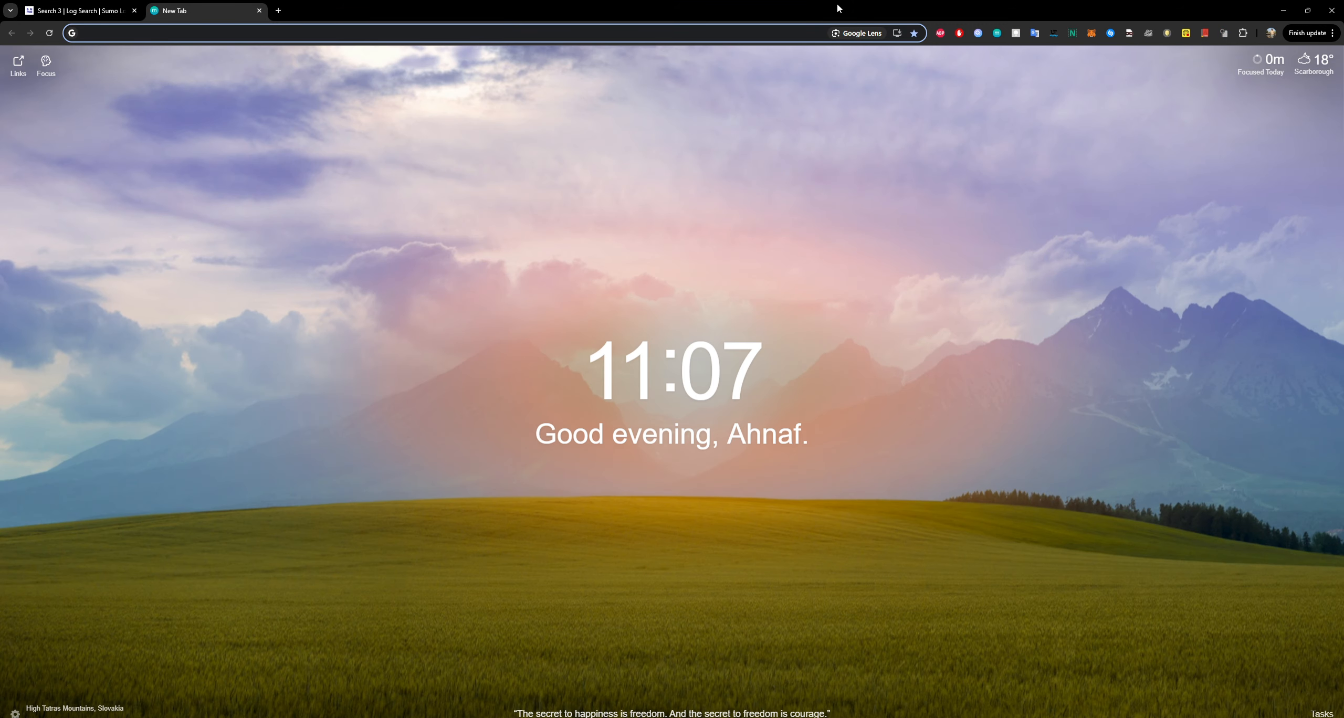
{"action": "type", "text": "geo lookup"}
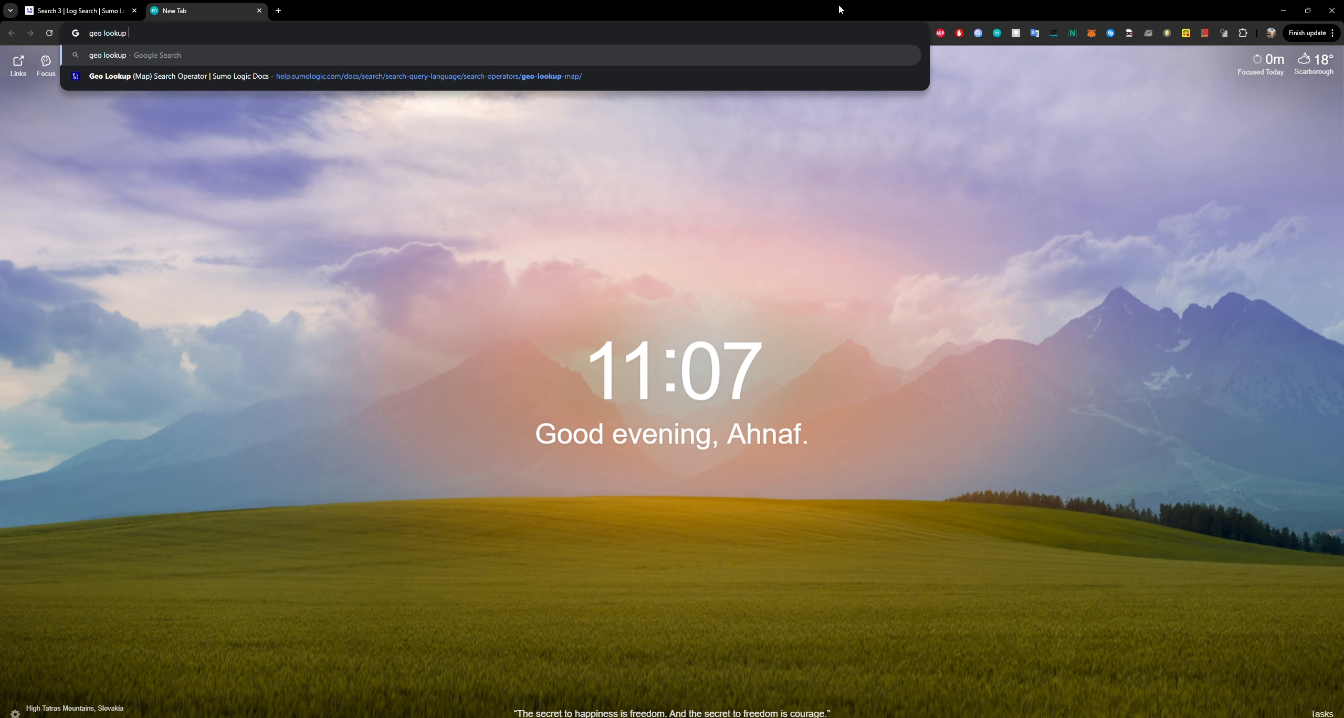
{"action": "type", "text": " sumologic docs"}
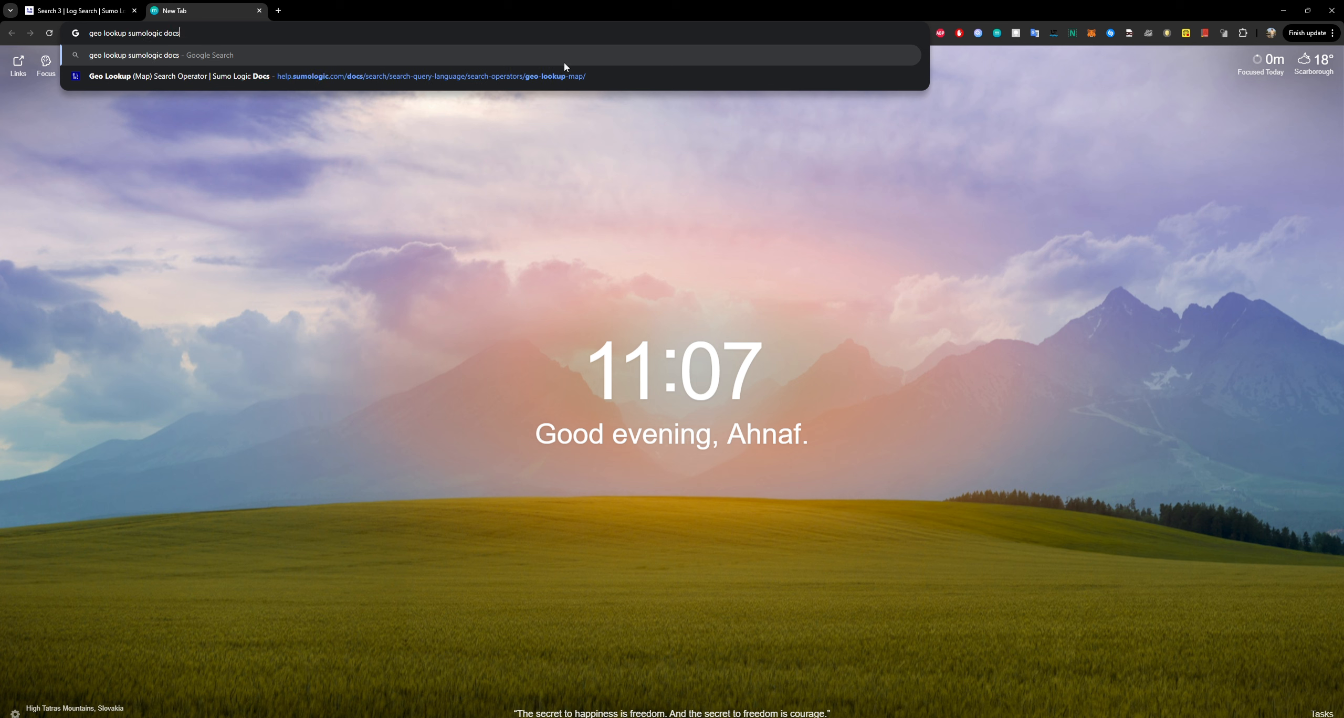
{"action": "key", "text": "Return"}
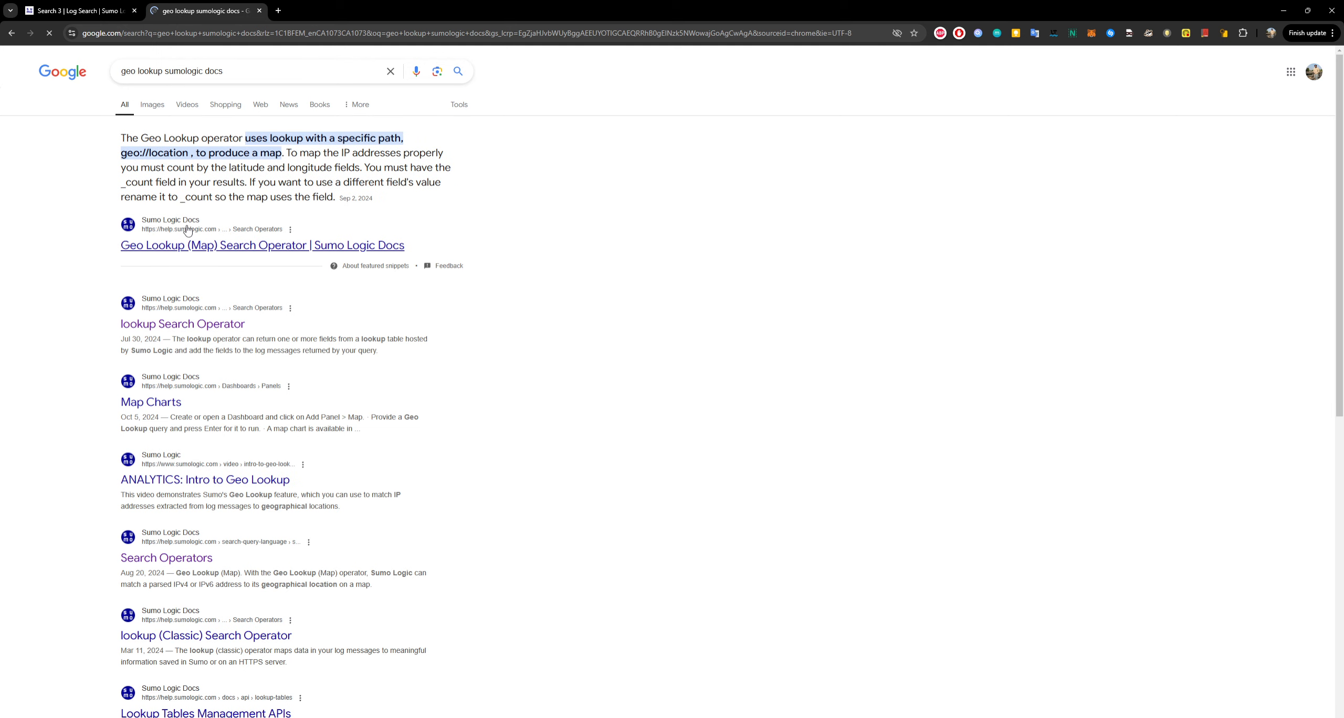
{"action": "left_click", "coordinate": [191, 231]}
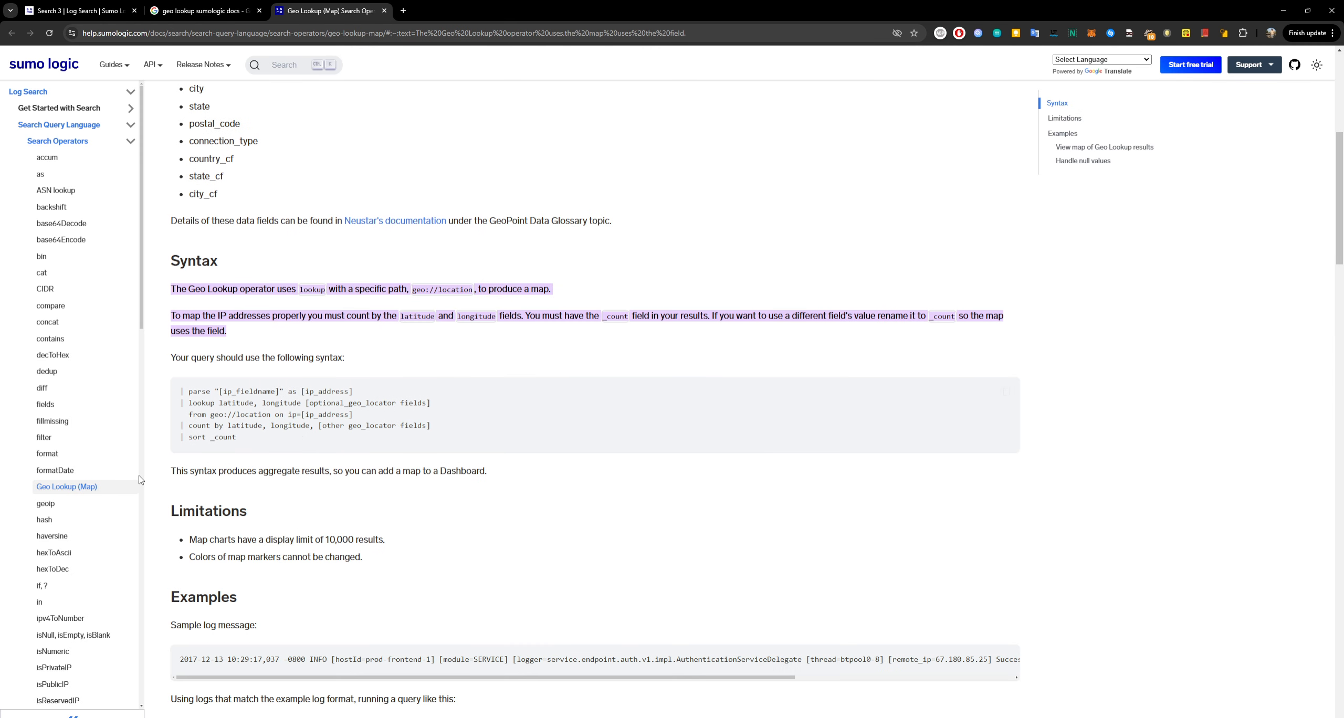
Step: Open the geoip operator's documentation page and read its result fields and Syntax to Map query
{"action": "left_click", "coordinate": [45, 504]}
{"action": "scroll", "coordinate": [236, 523], "scroll_direction": "down", "scroll_amount": 3}
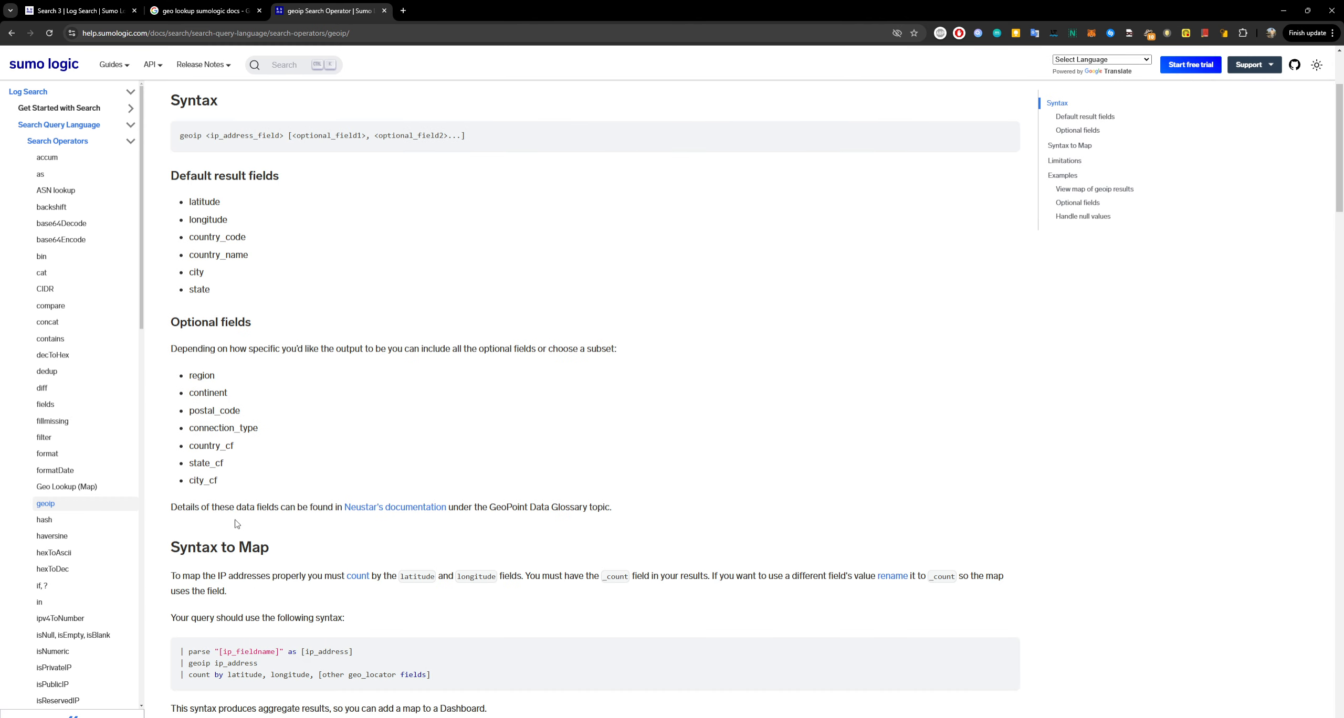
{"action": "scroll", "coordinate": [273, 515], "scroll_direction": "down", "scroll_amount": 10}
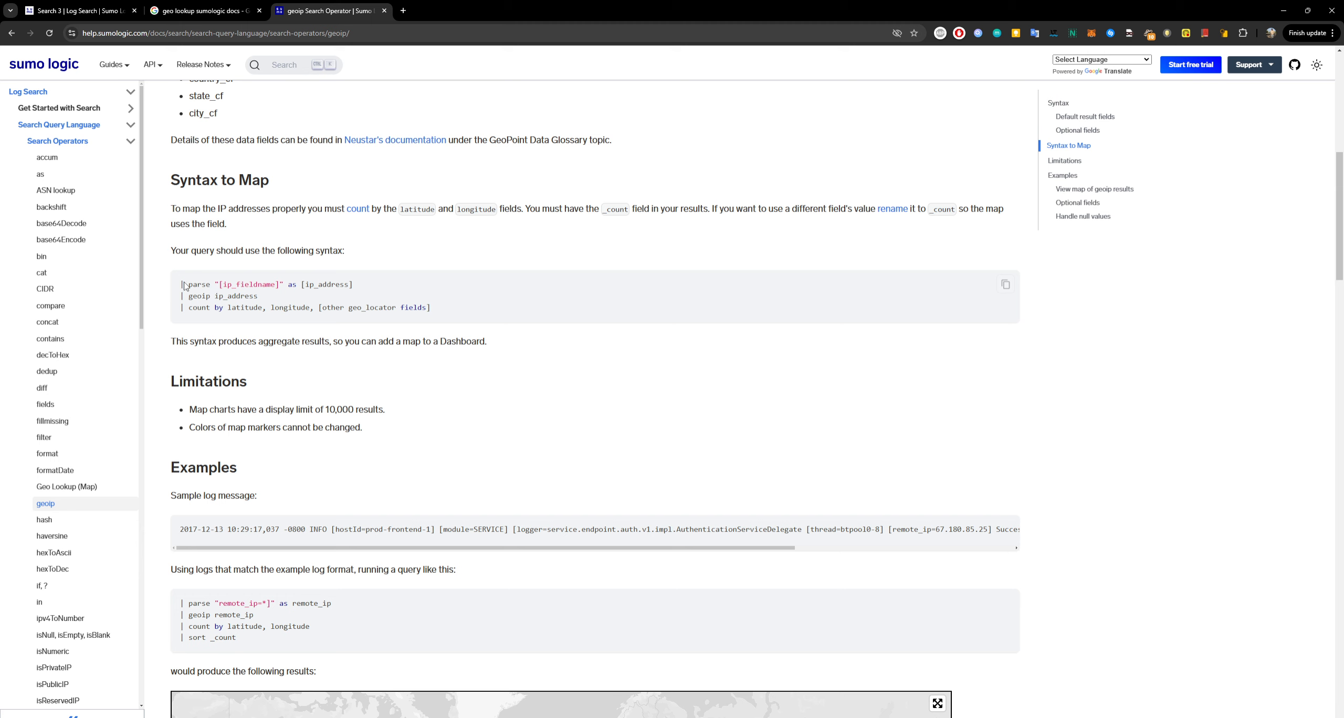
{"action": "left_click_drag", "start_coordinate": [181, 285], "coordinate": [503, 308]}
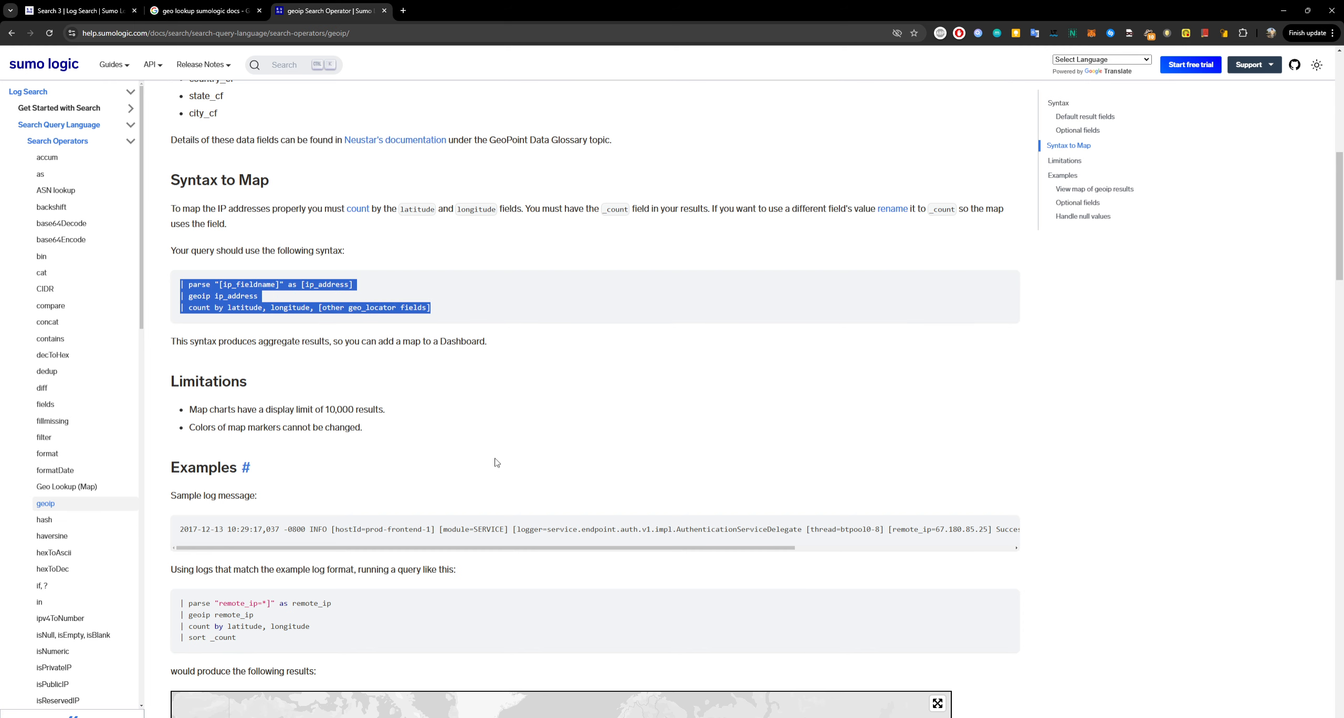
Step: Examine the geoip example query with remote_ip, its resulting map, and the section on viewing a map of geoip results
{"action": "scroll", "coordinate": [254, 374], "scroll_direction": "down", "scroll_amount": 2}
{"action": "left_click_drag", "start_coordinate": [240, 535], "coordinate": [180, 498]}
{"action": "scroll", "coordinate": [228, 391], "scroll_direction": "down", "scroll_amount": 2}
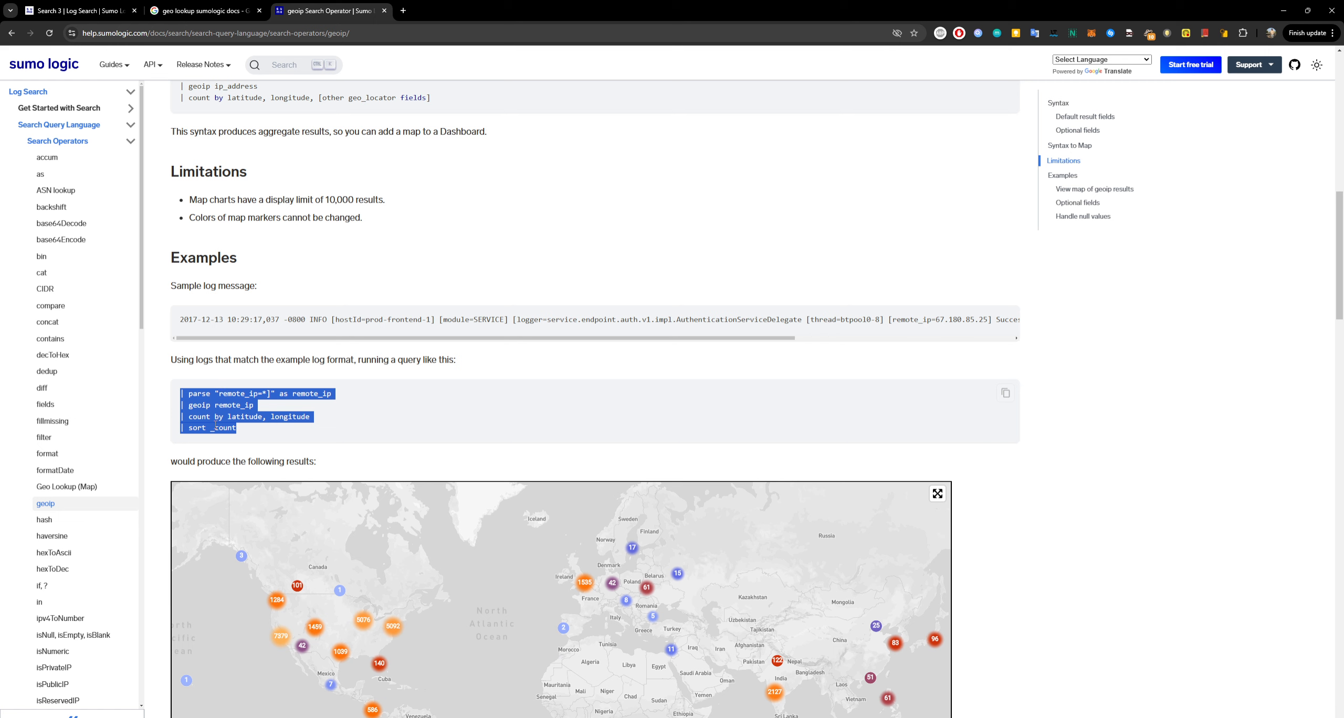
{"action": "left_click", "coordinate": [256, 435]}
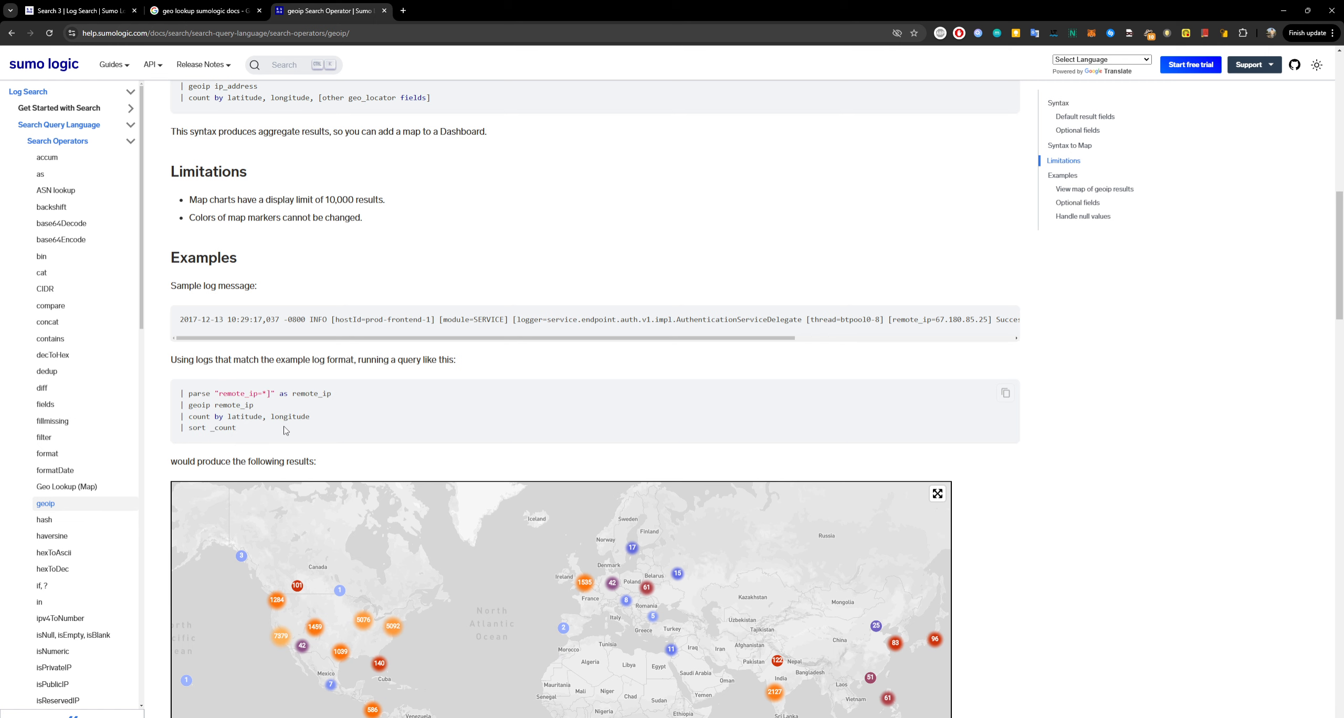
{"action": "scroll", "coordinate": [388, 532], "scroll_direction": "down", "scroll_amount": 4}
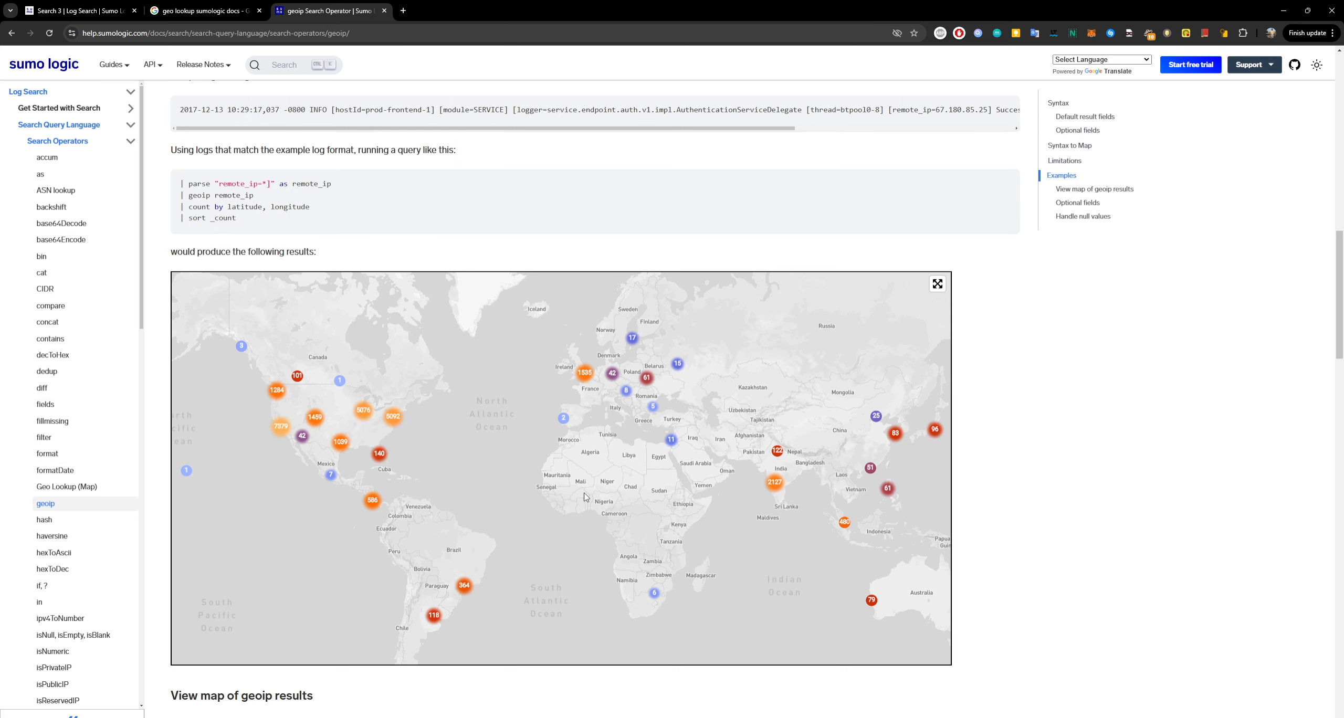
{"action": "scroll", "coordinate": [554, 564], "scroll_direction": "up", "scroll_amount": 8}
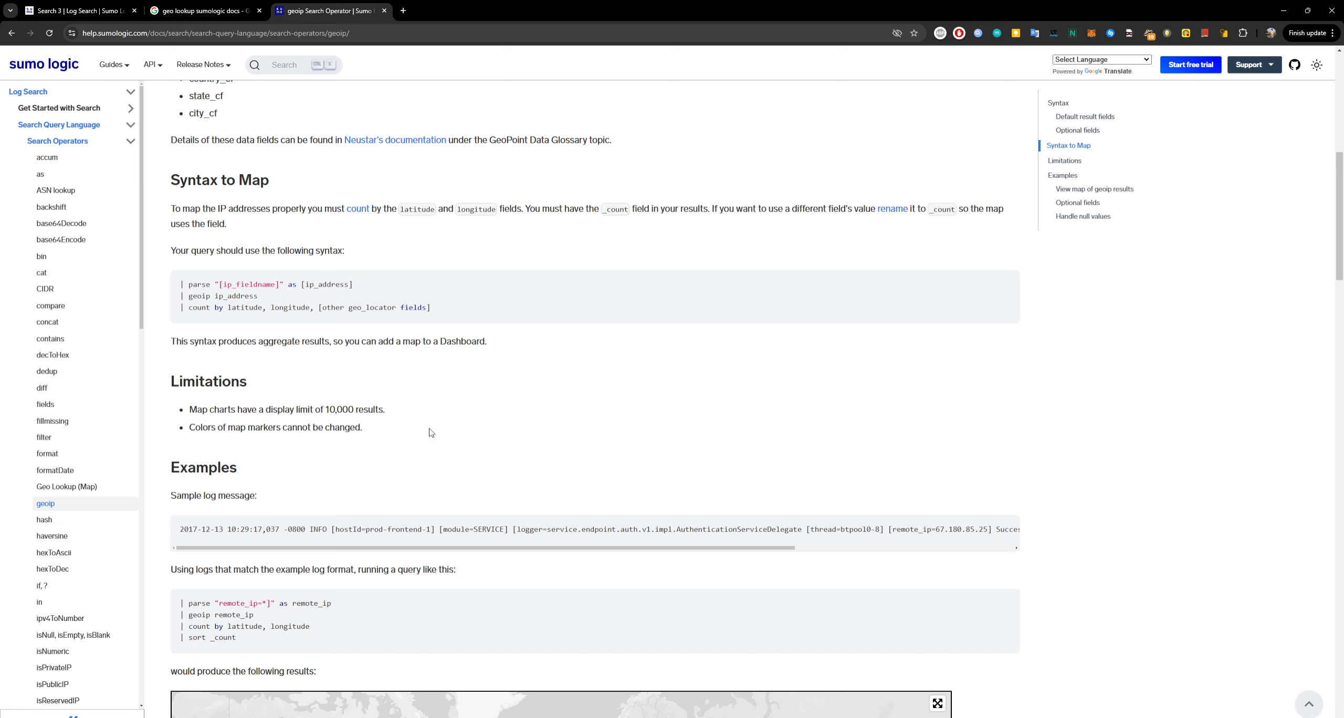
{"action": "scroll", "coordinate": [383, 485], "scroll_direction": "down", "scroll_amount": 10}
{"action": "scroll", "coordinate": [385, 485], "scroll_direction": "down", "scroll_amount": 5}
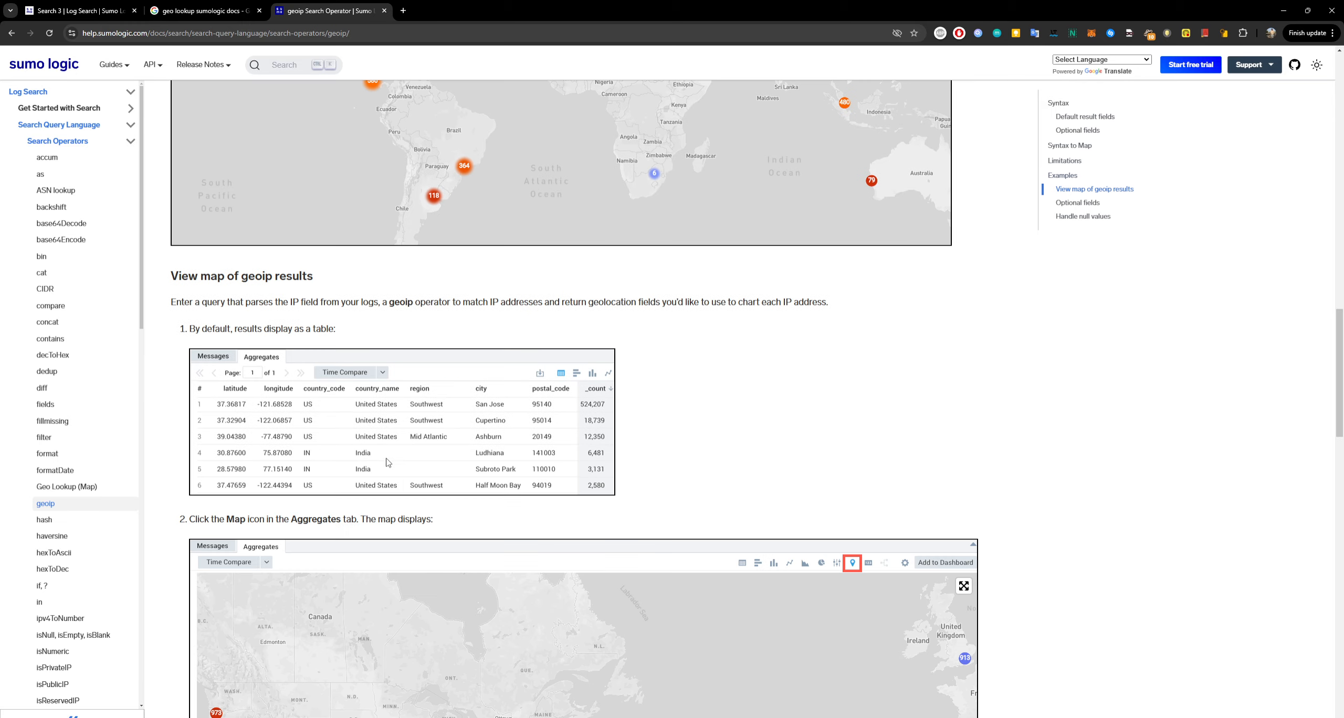
{"action": "scroll", "coordinate": [633, 492], "scroll_direction": "up", "scroll_amount": 5}
{"action": "scroll", "coordinate": [633, 492], "scroll_direction": "up", "scroll_amount": 18}
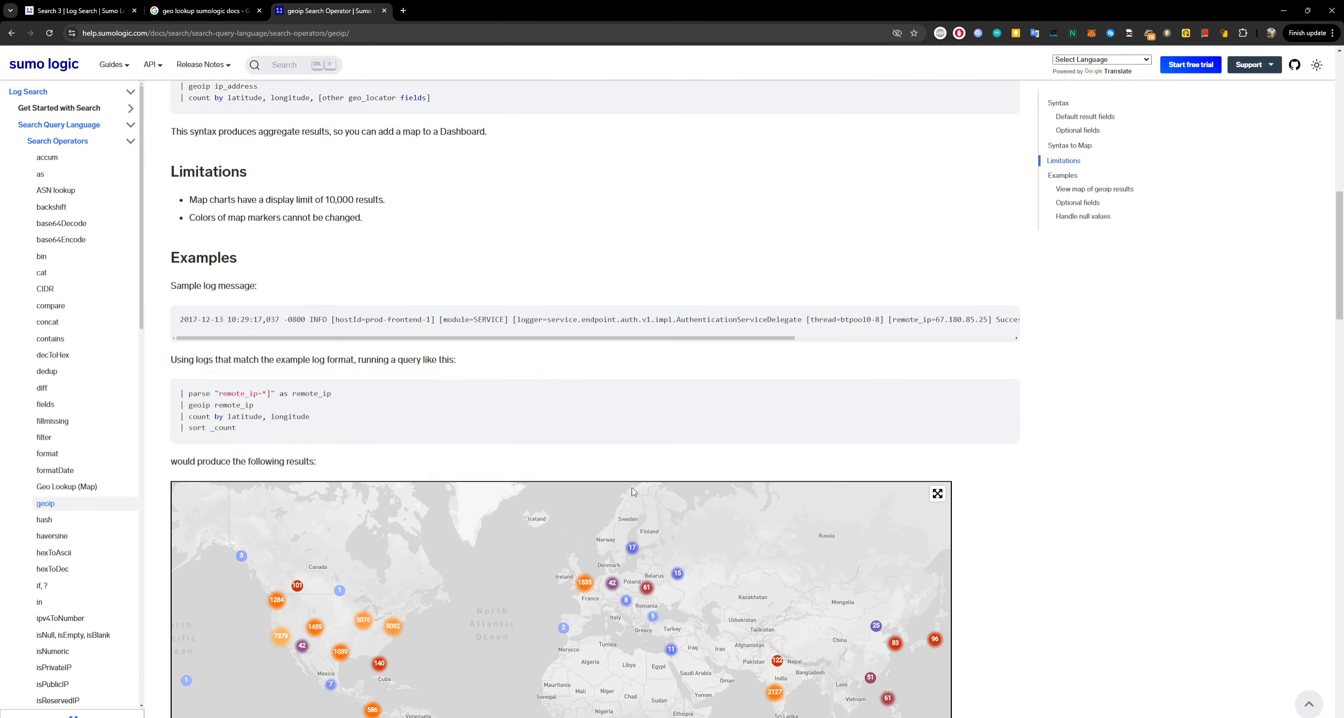
Step: Review the geoip operator's default and optional result fields and the Syntax to Map query against the current search
{"action": "scroll", "coordinate": [566, 411], "scroll_direction": "up", "scroll_amount": 2}
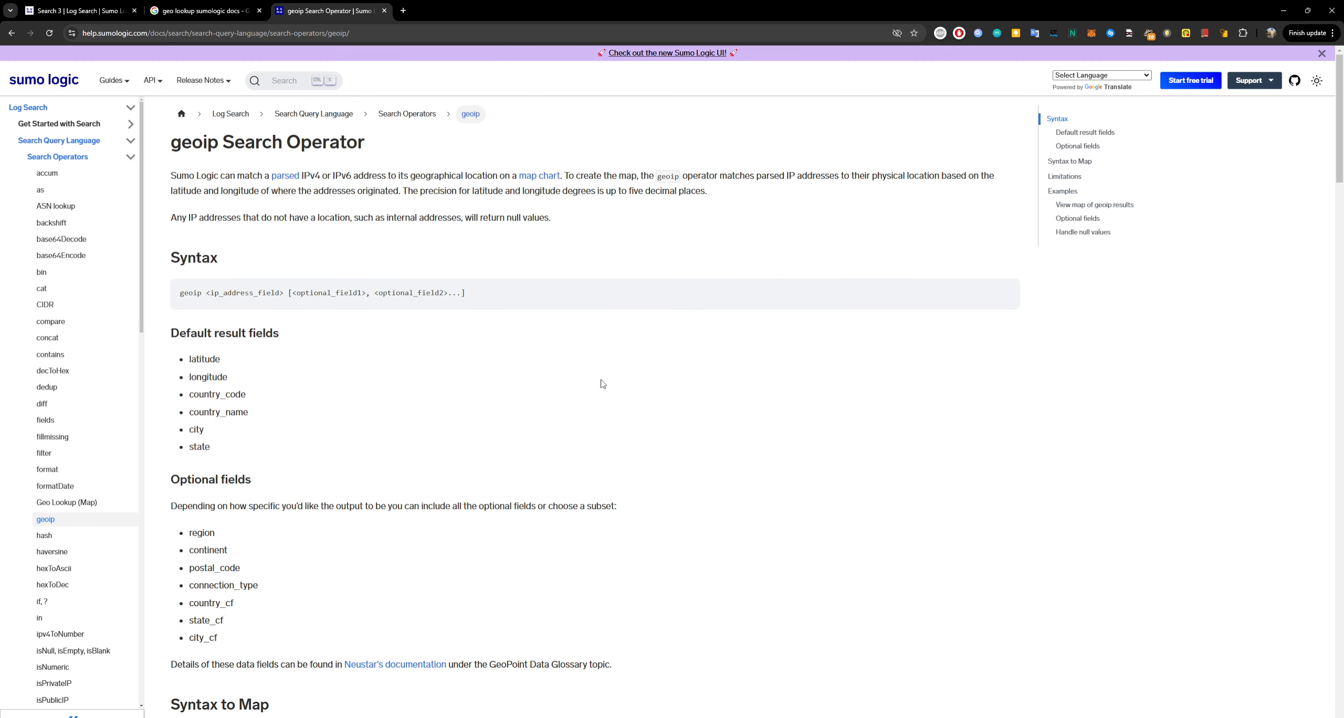
{"action": "scroll", "coordinate": [479, 419], "scroll_direction": "down", "scroll_amount": 5}
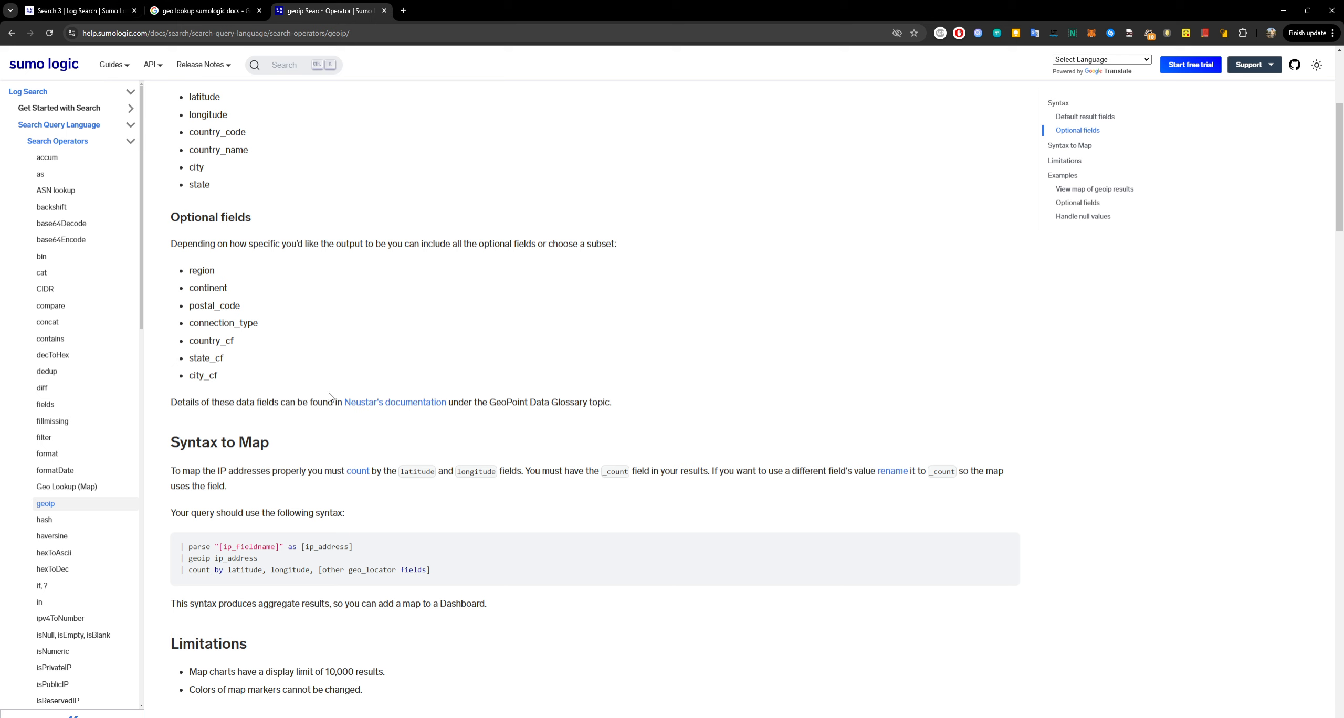
{"action": "scroll", "coordinate": [324, 415], "scroll_direction": "down", "scroll_amount": 5}
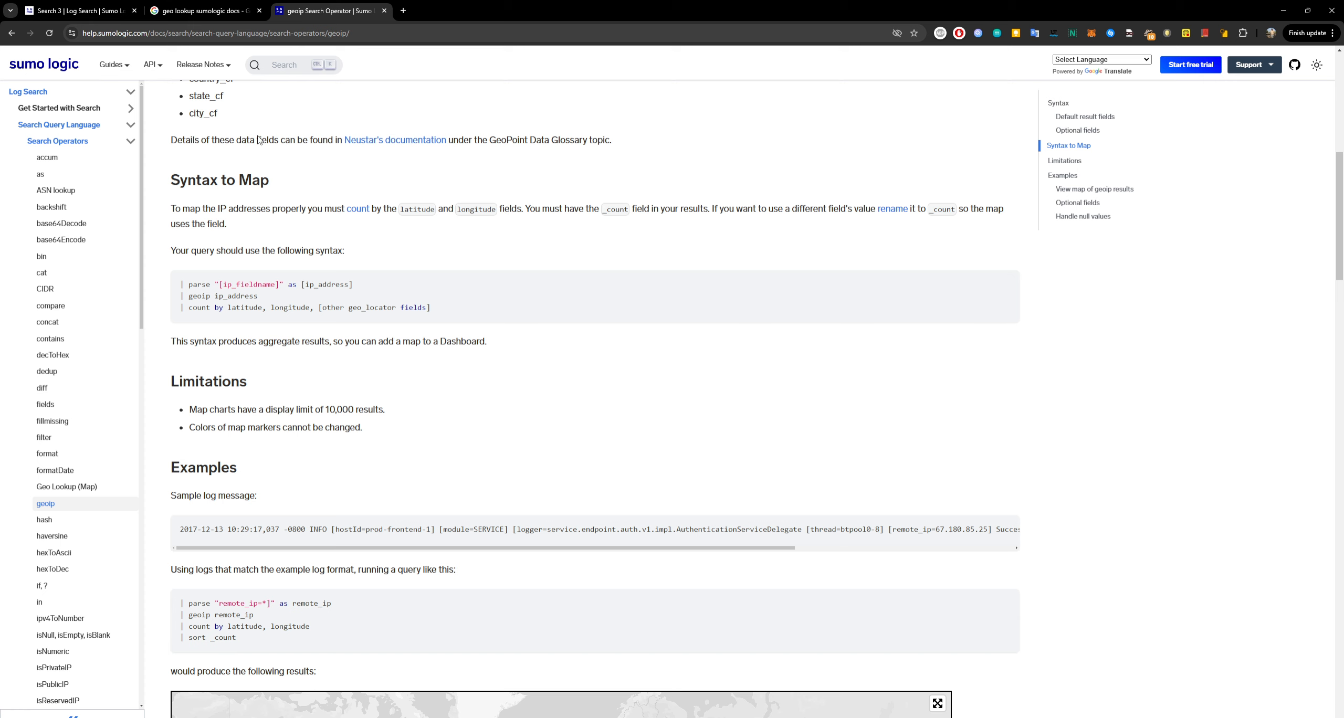
{"action": "scroll", "coordinate": [258, 367], "scroll_direction": "up", "scroll_amount": 5}
{"action": "mouse_move", "coordinate": [124, 69]}
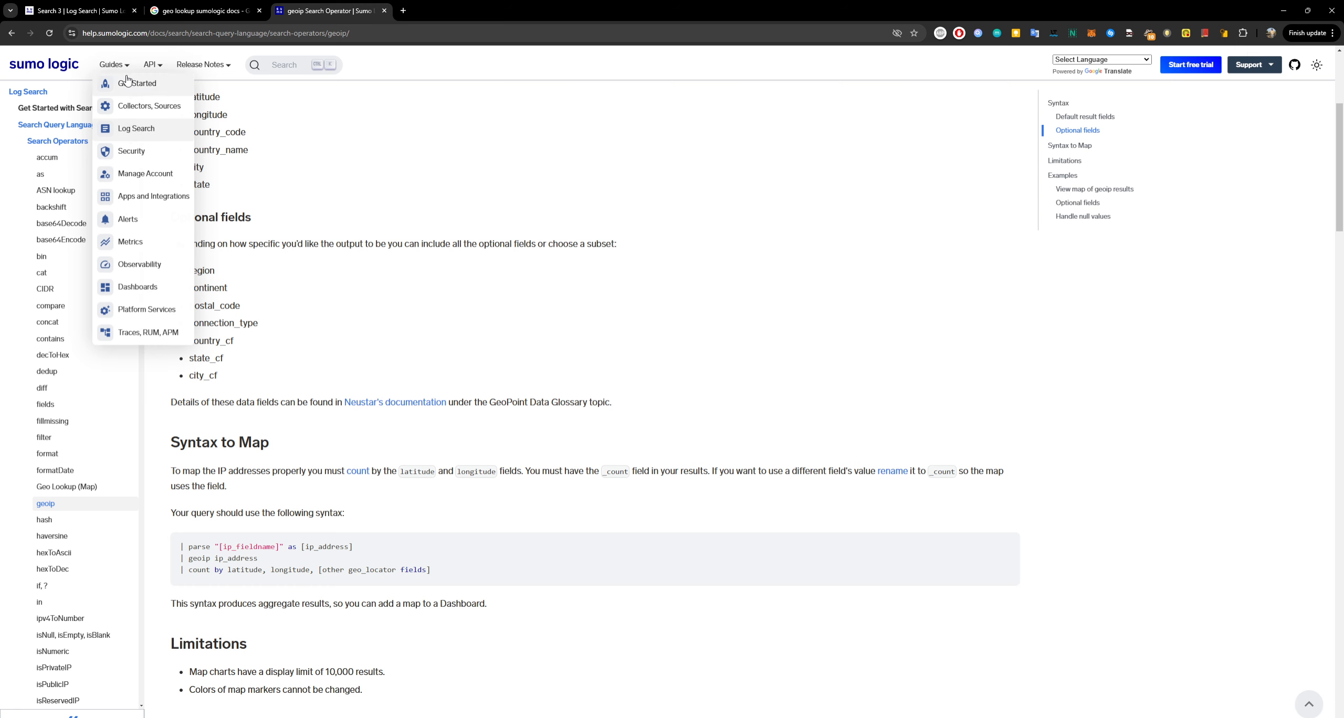
{"action": "left_click", "coordinate": [108, 7]}
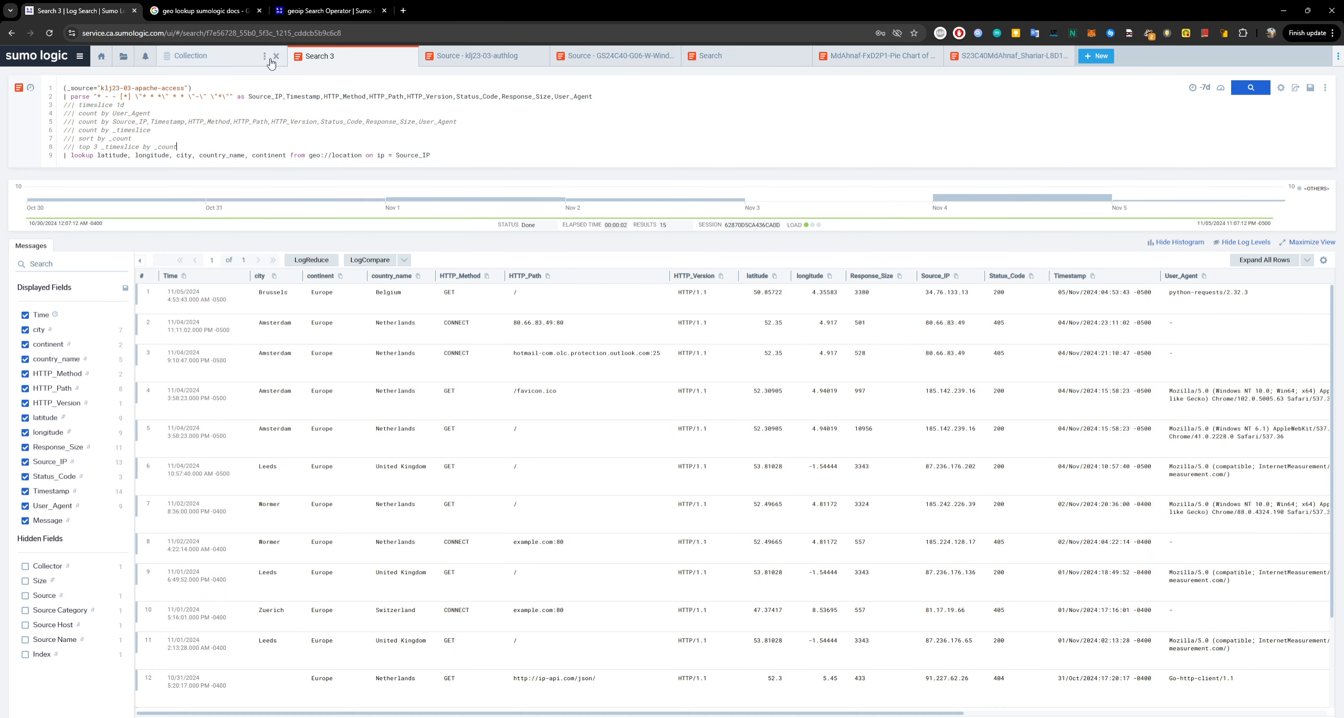
{"action": "left_click", "coordinate": [331, 13]}
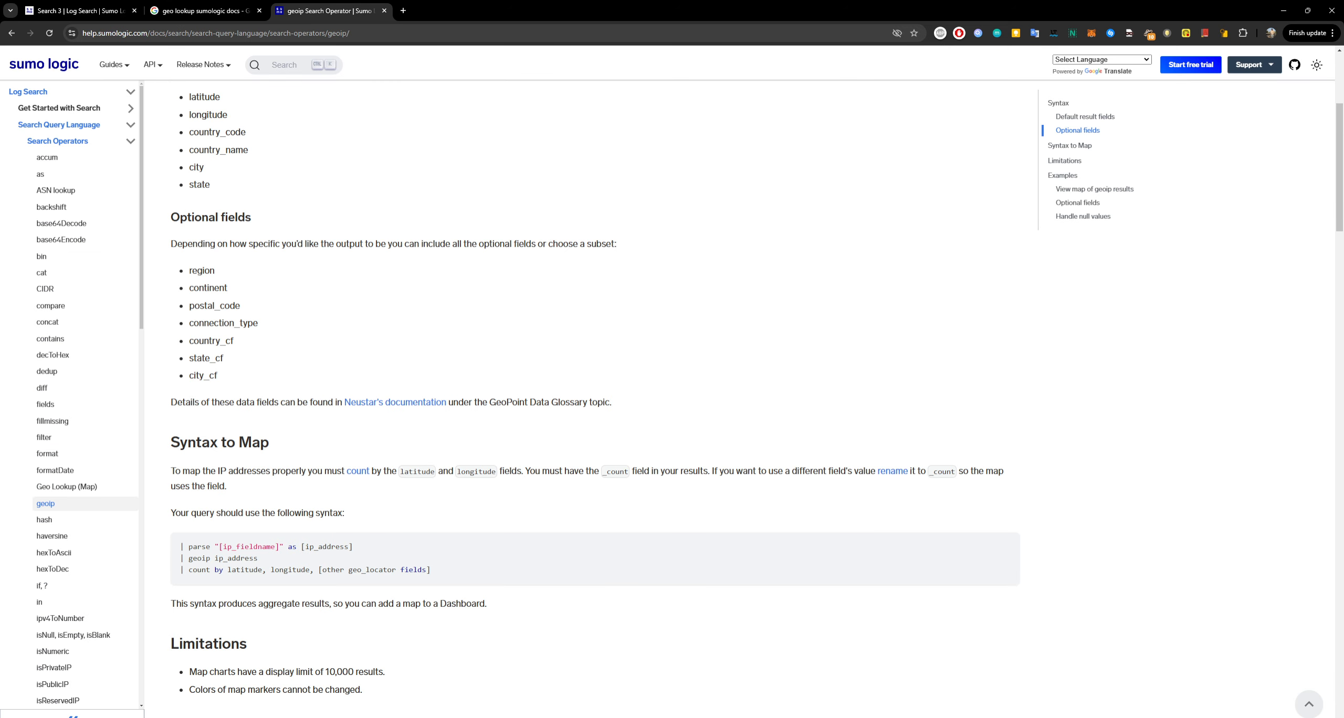
Step: In the Sumo Logic search, comment out the lookup line of the query with "//"
{"action": "left_click", "coordinate": [108, 6]}
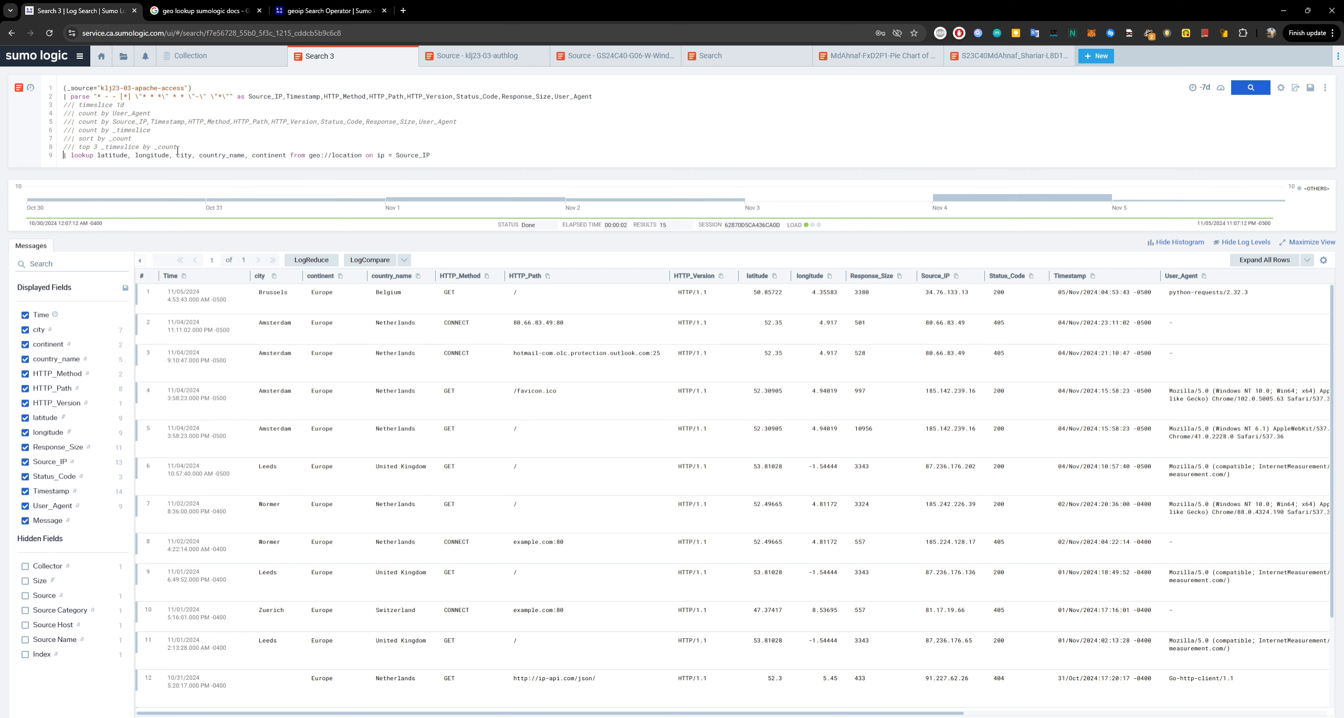
{"action": "type", "text": "//"}
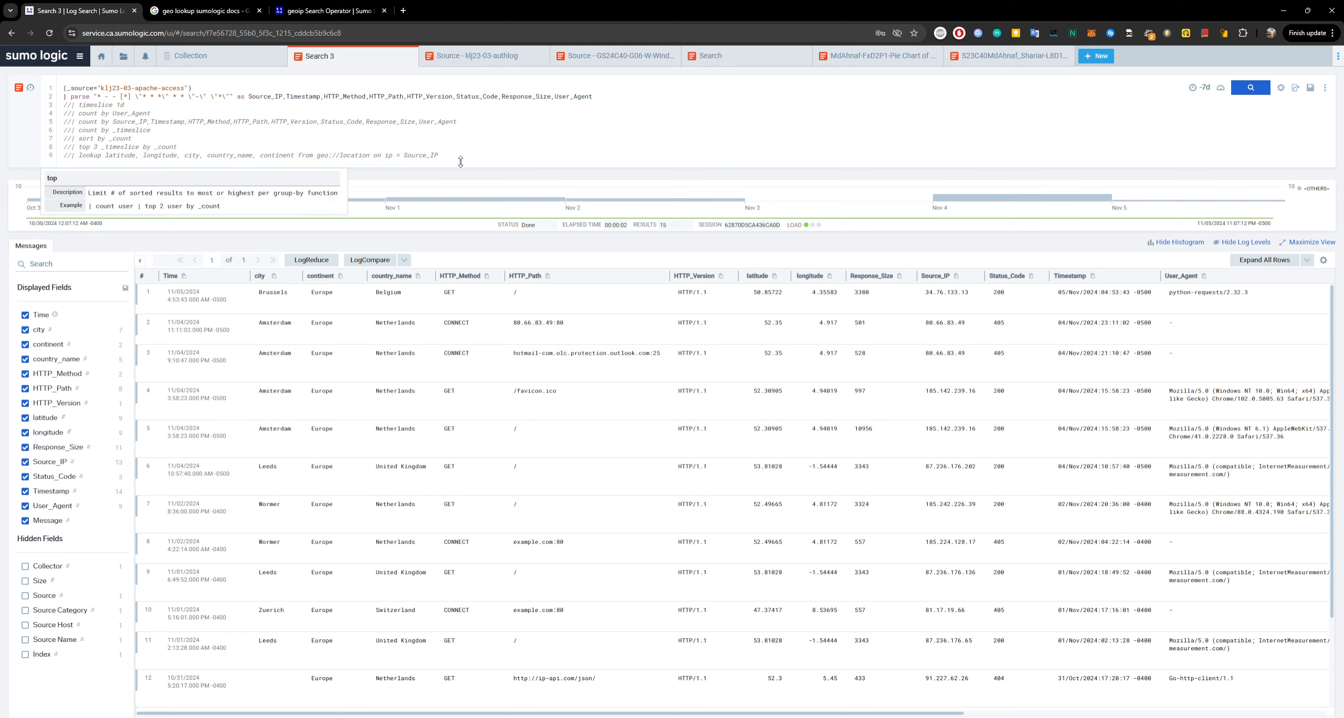
{"action": "left_click", "coordinate": [460, 144]}
Step: Add the line "| geoip Source_IP" at the end of the query and run the search
{"action": "key", "text": "Return"}
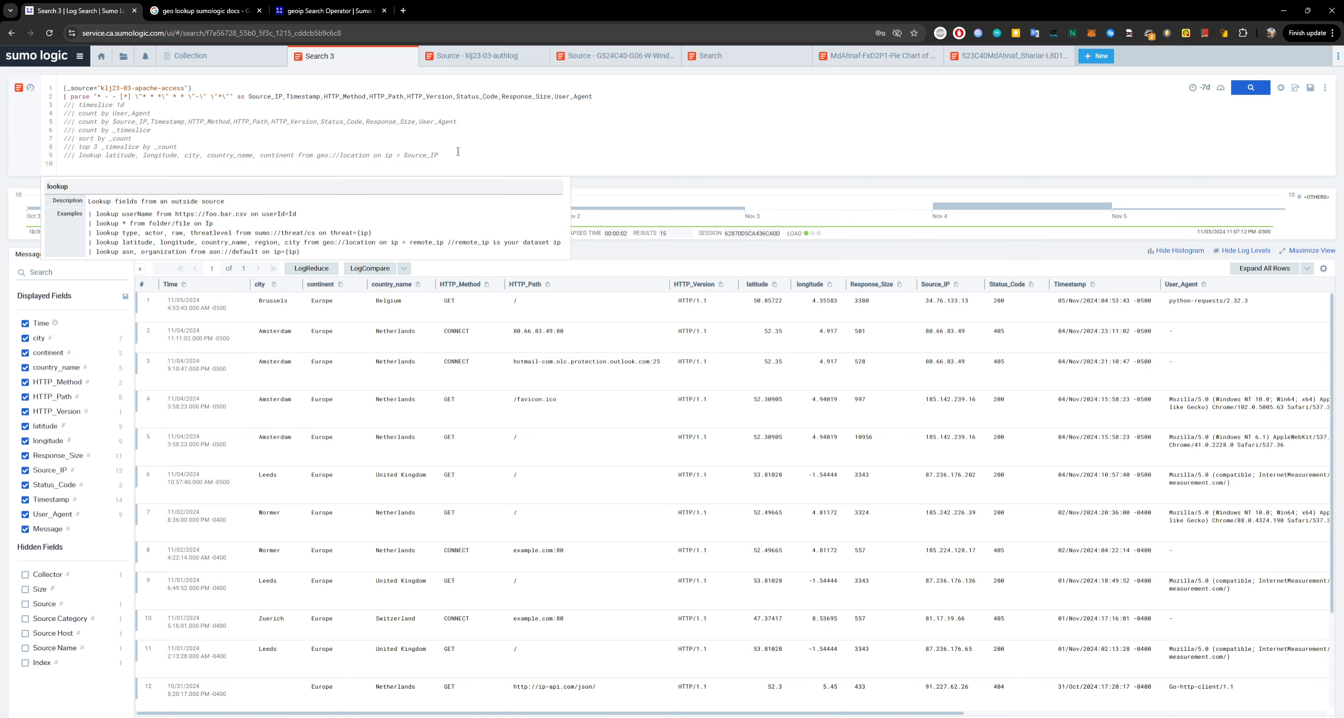
{"action": "type", "text": "| geo"}
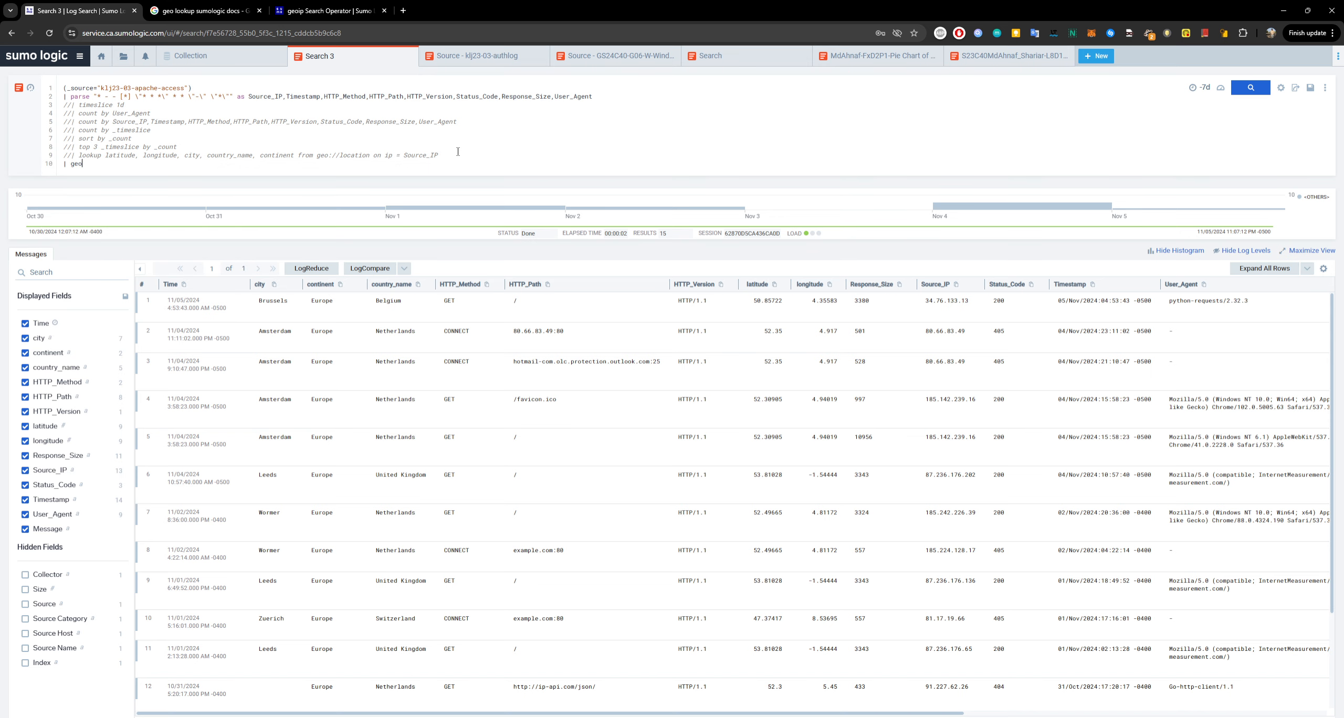
{"action": "type", "text": "Ge"}
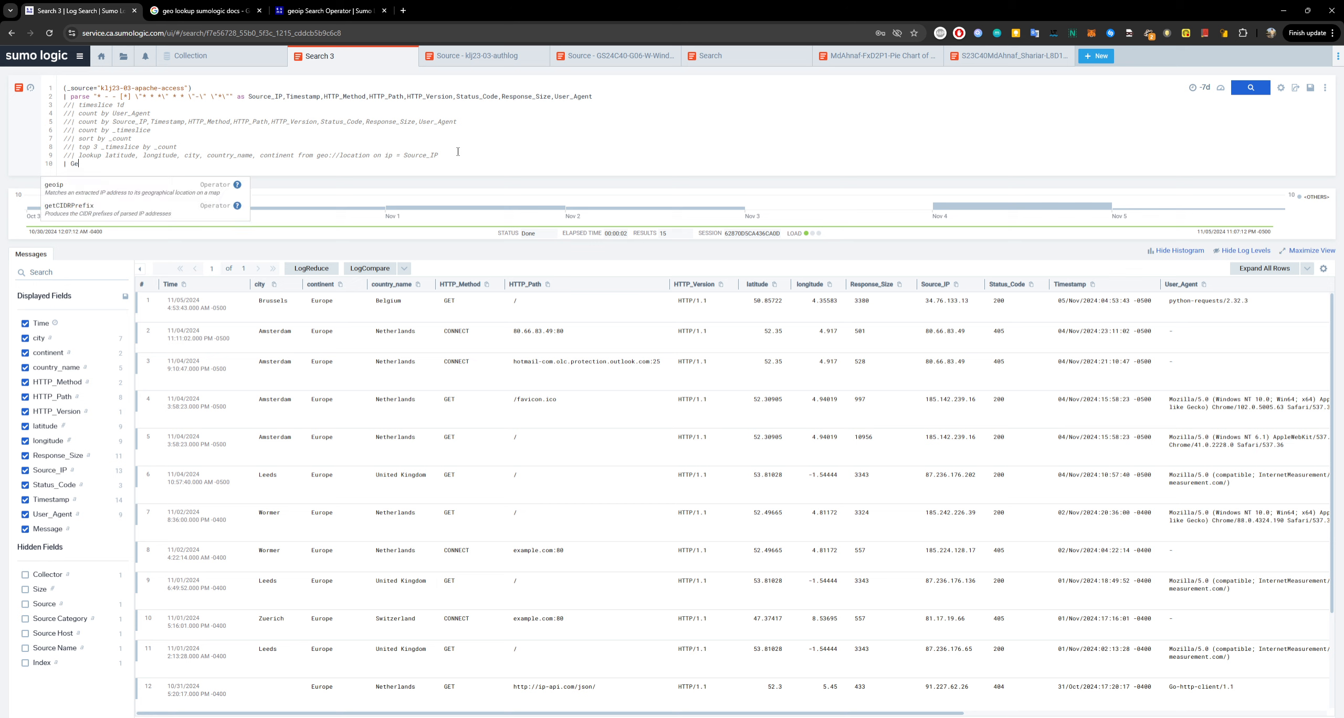
{"action": "key", "text": "Return"}
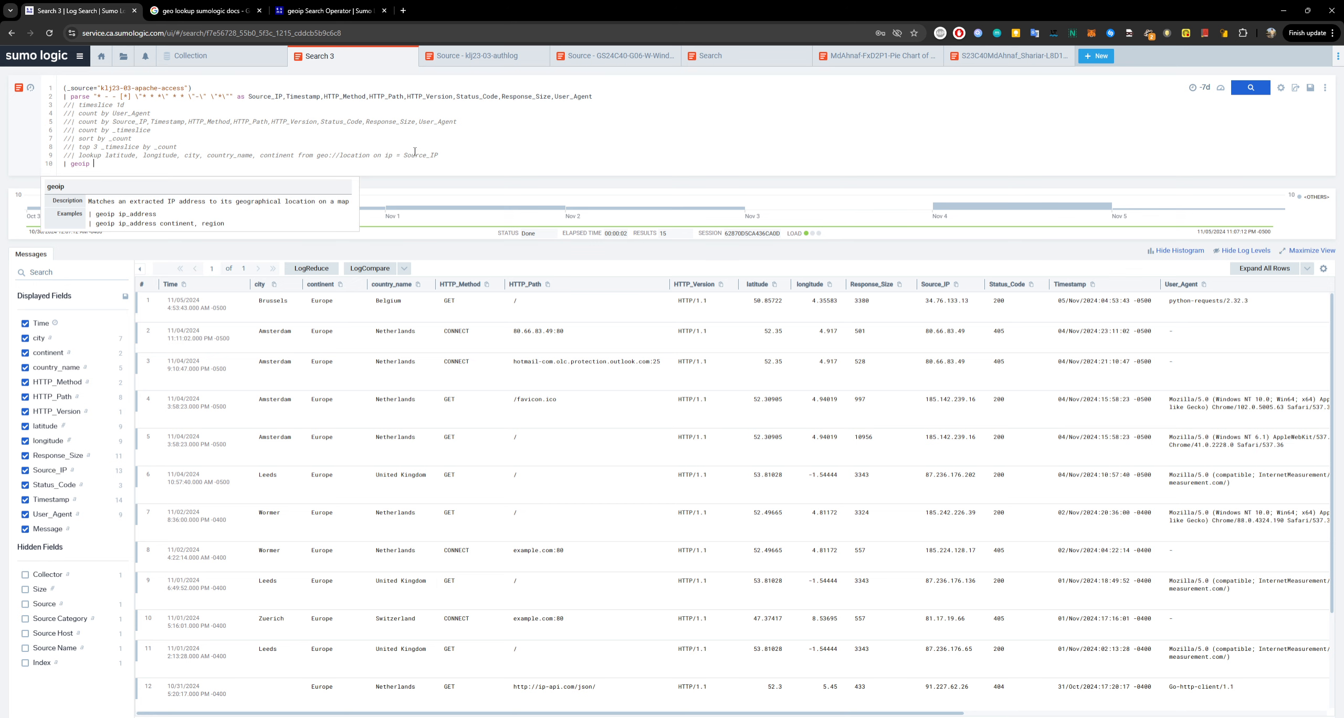
{"action": "left_click_drag", "start_coordinate": [440, 156], "coordinate": [408, 154]}
{"action": "key", "text": "ctrl+c"}
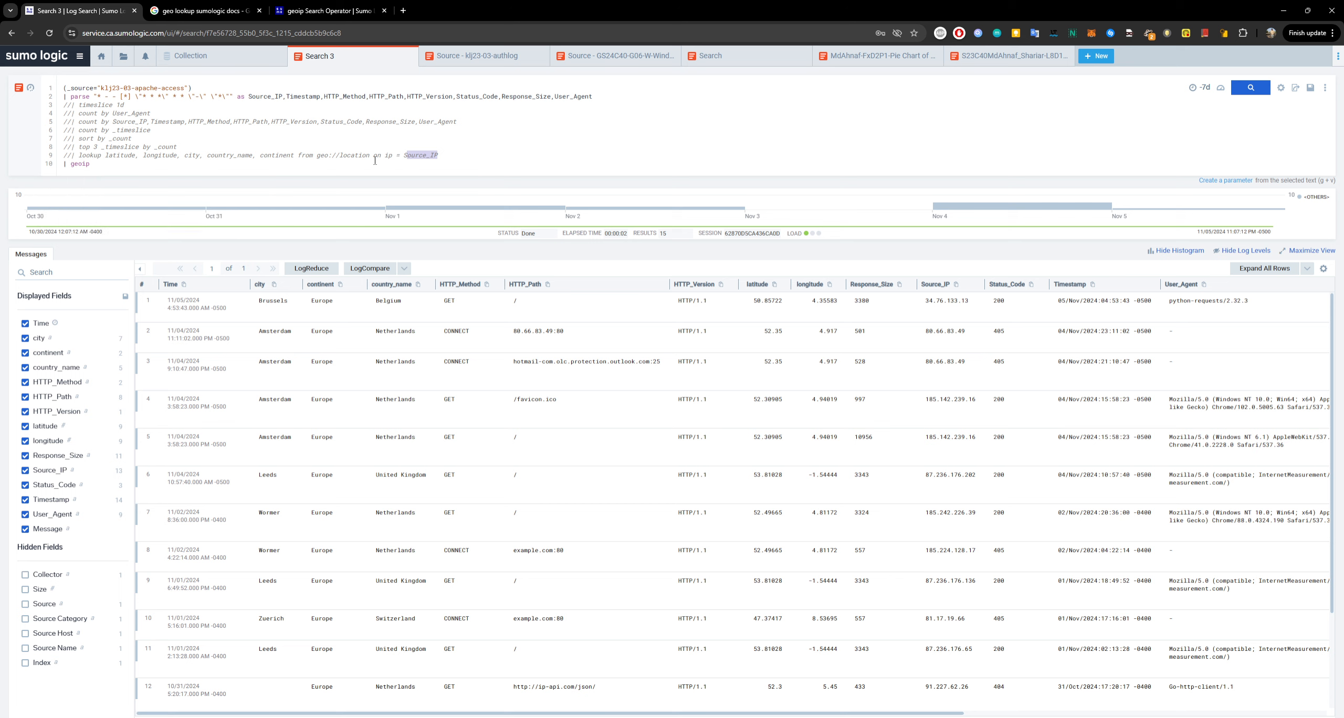
{"action": "left_click", "coordinate": [317, 155]}
{"action": "left_click", "coordinate": [318, 166]}
{"action": "key", "text": "ctrl+v"}
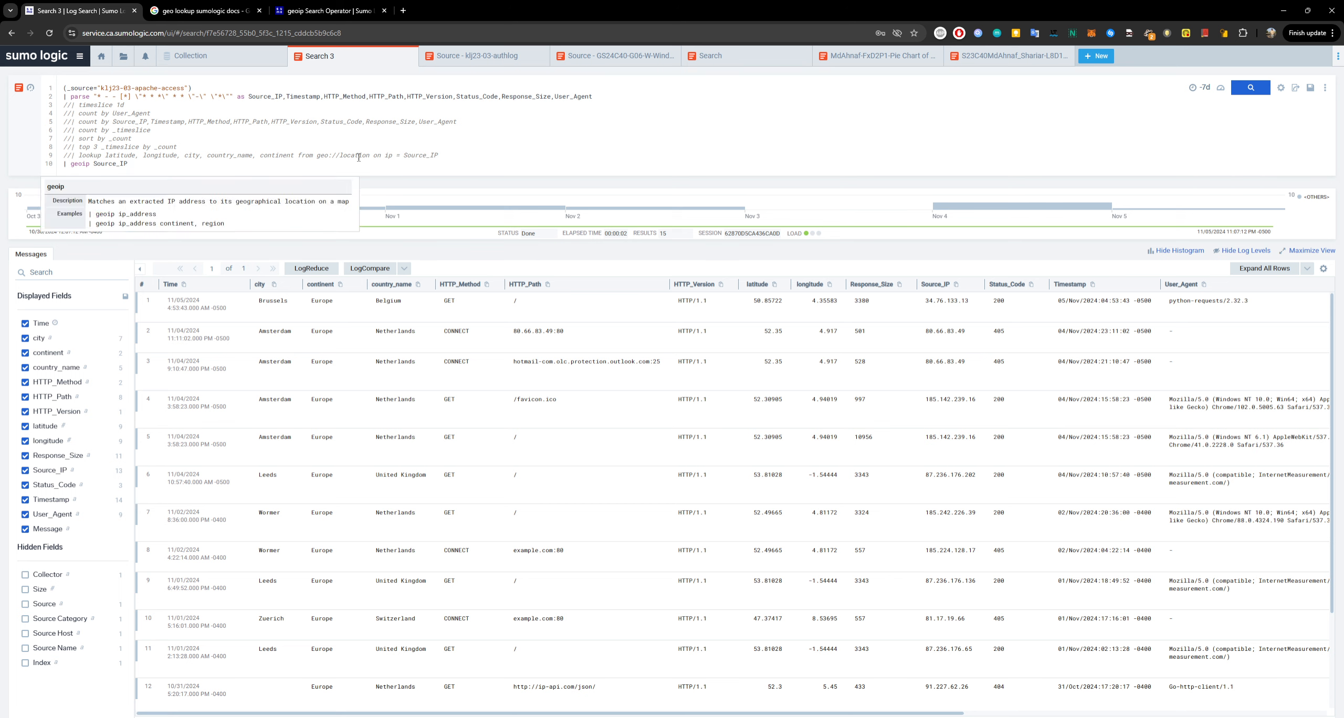
{"action": "key", "text": "Return"}
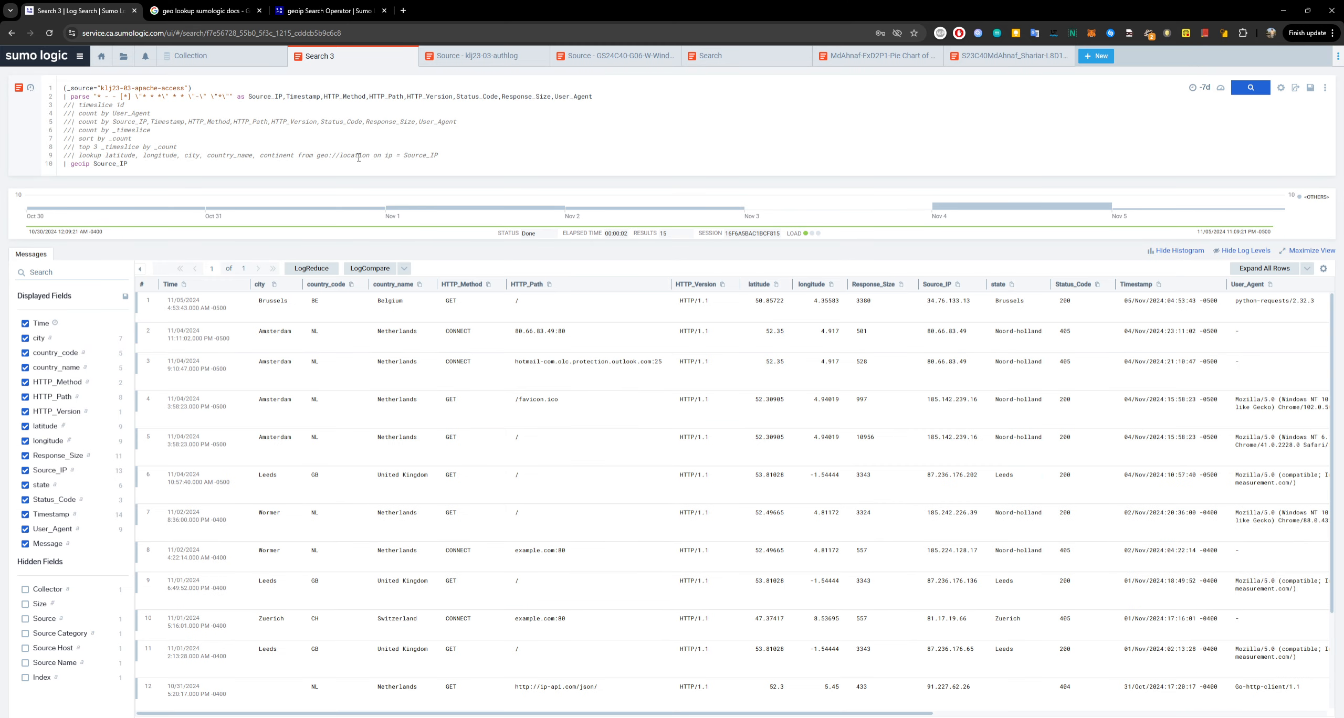
Step: Add the line "| count by city" below the geoip line and run the query
{"action": "key", "text": "shift+Return"}
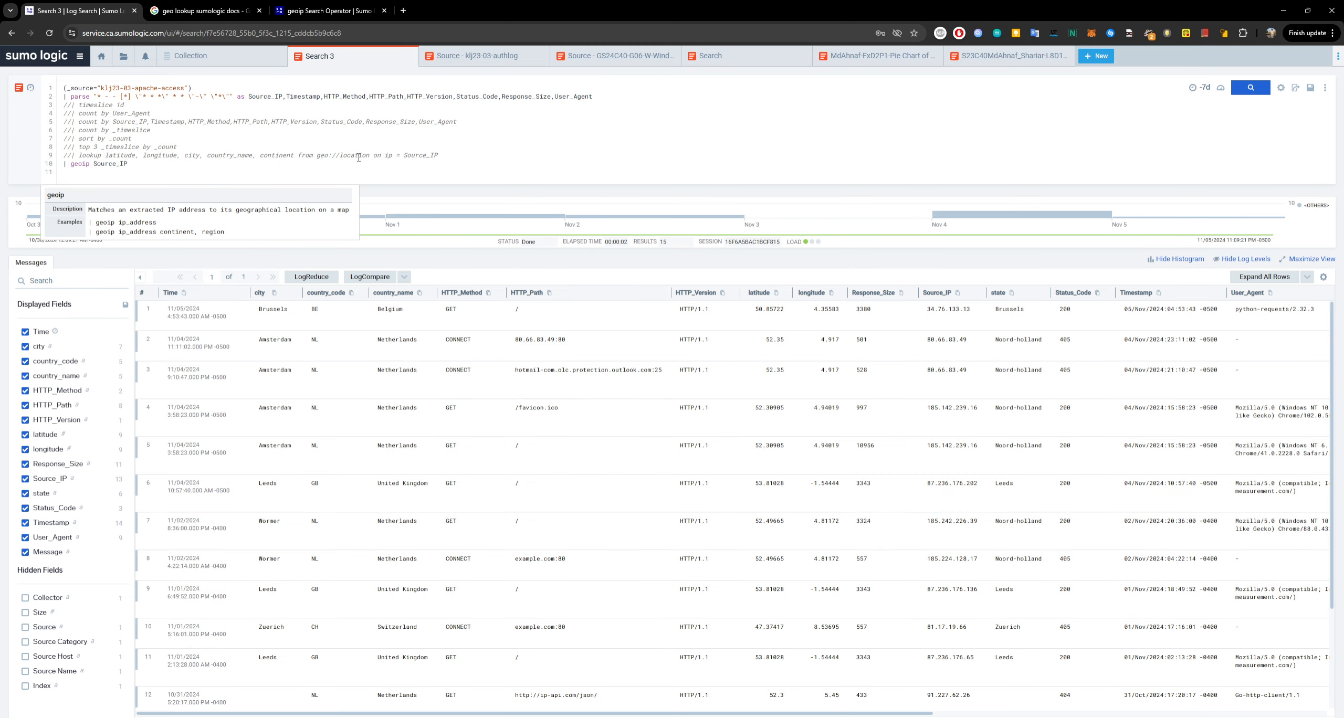
{"action": "key", "text": "Return"}
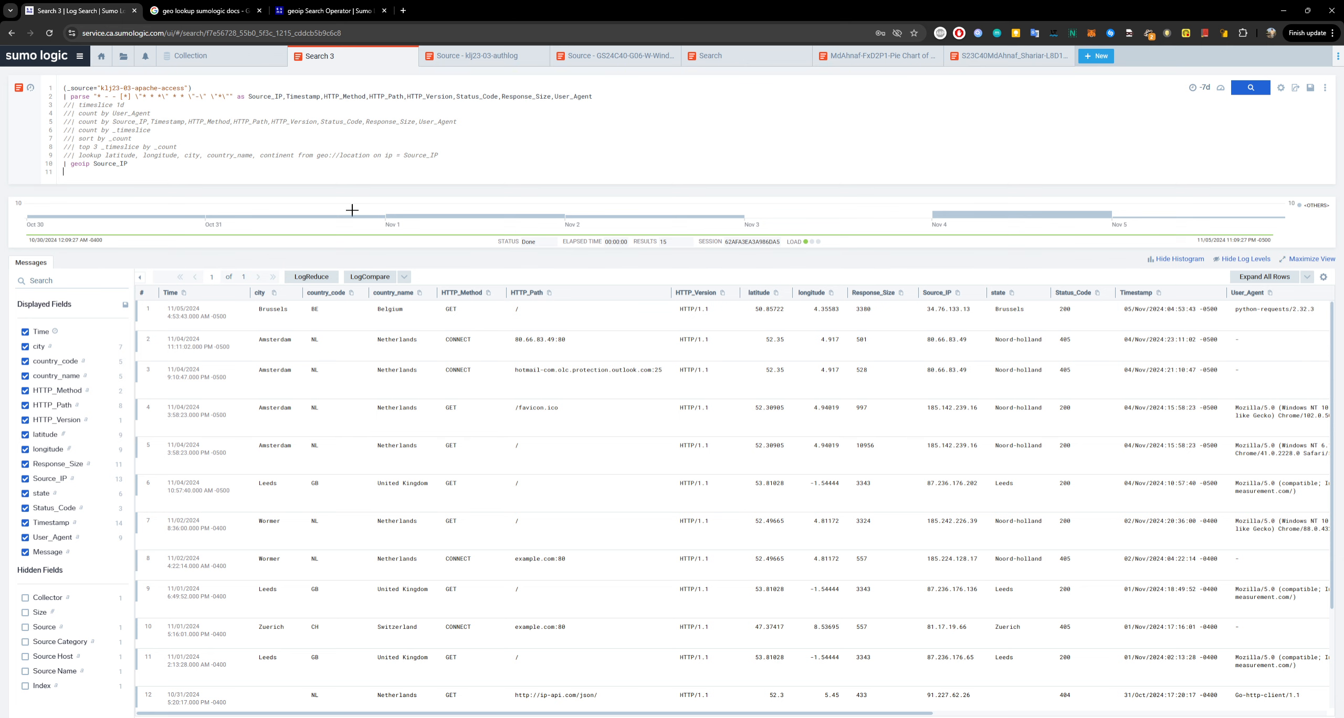
{"action": "key", "text": "Return"}
{"action": "mouse_move", "coordinate": [547, 712]}
{"action": "left_mouse_down"}
{"action": "mouse_move", "coordinate": [963, 714]}
{"action": "mouse_move", "coordinate": [569, 710]}
{"action": "left_mouse_up"}
{"action": "left_click_drag", "start_coordinate": [440, 156], "coordinate": [63, 153]}
{"action": "left_click", "coordinate": [88, 173]}
{"action": "type", "text": "|"}
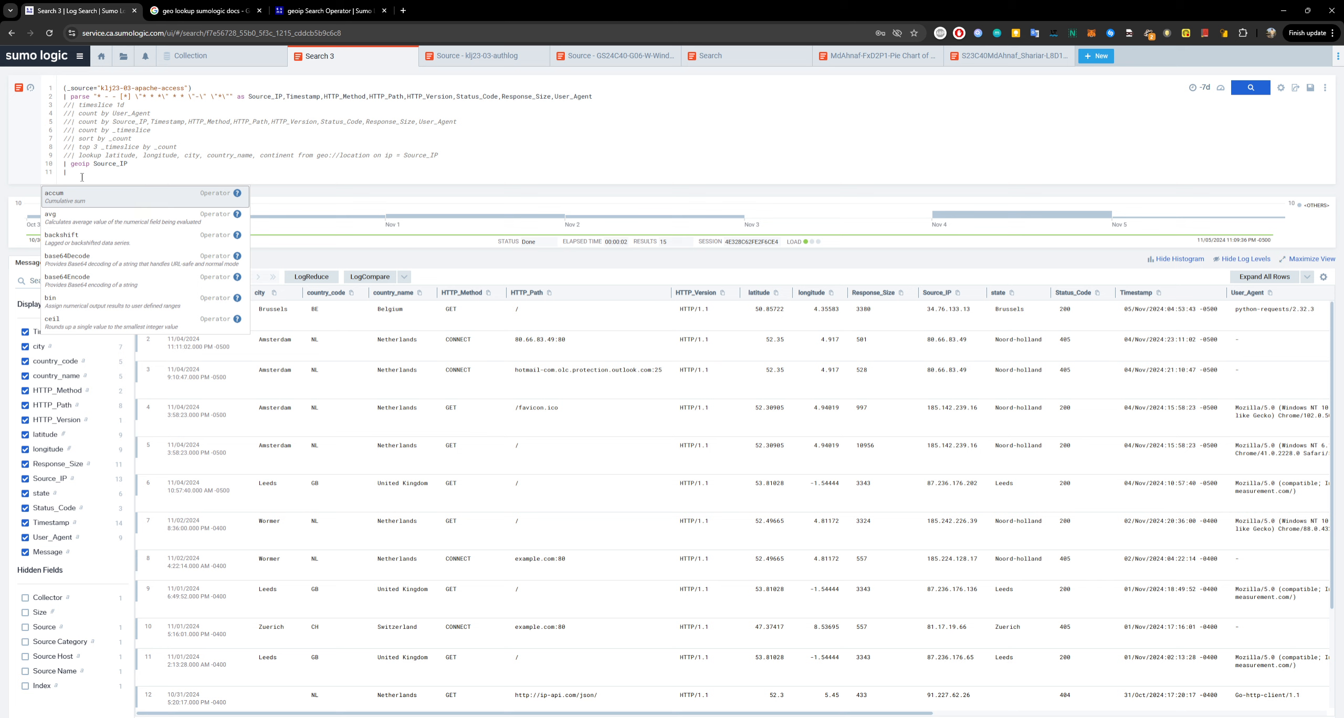
{"action": "left_click", "coordinate": [193, 155]}
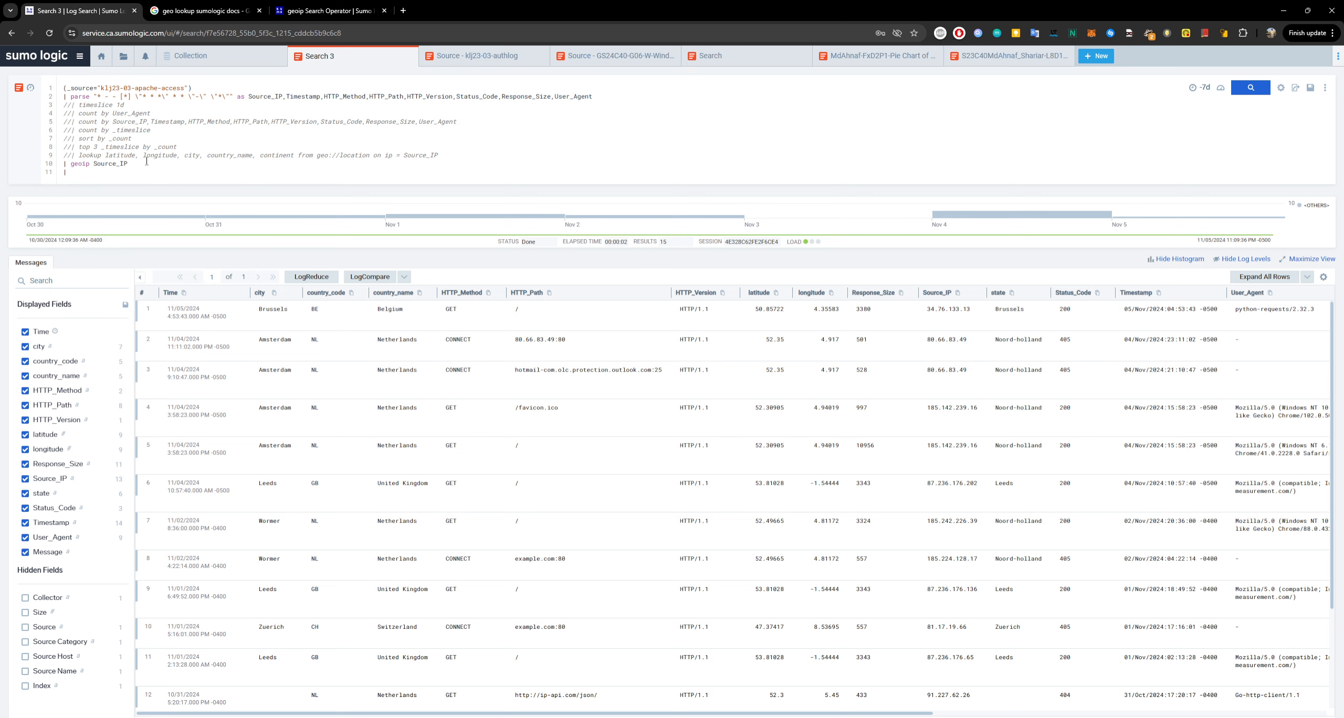
{"action": "type", "text": "count by city"}
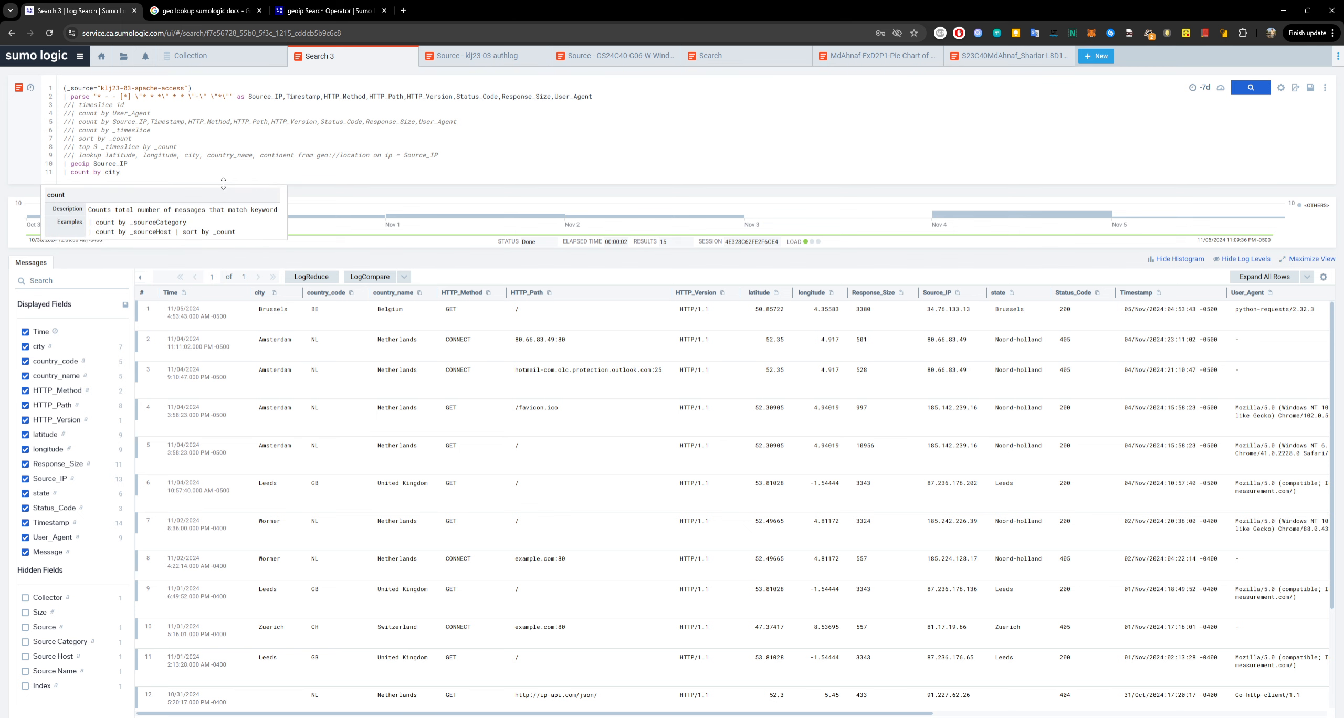
{"action": "key", "text": "Return"}
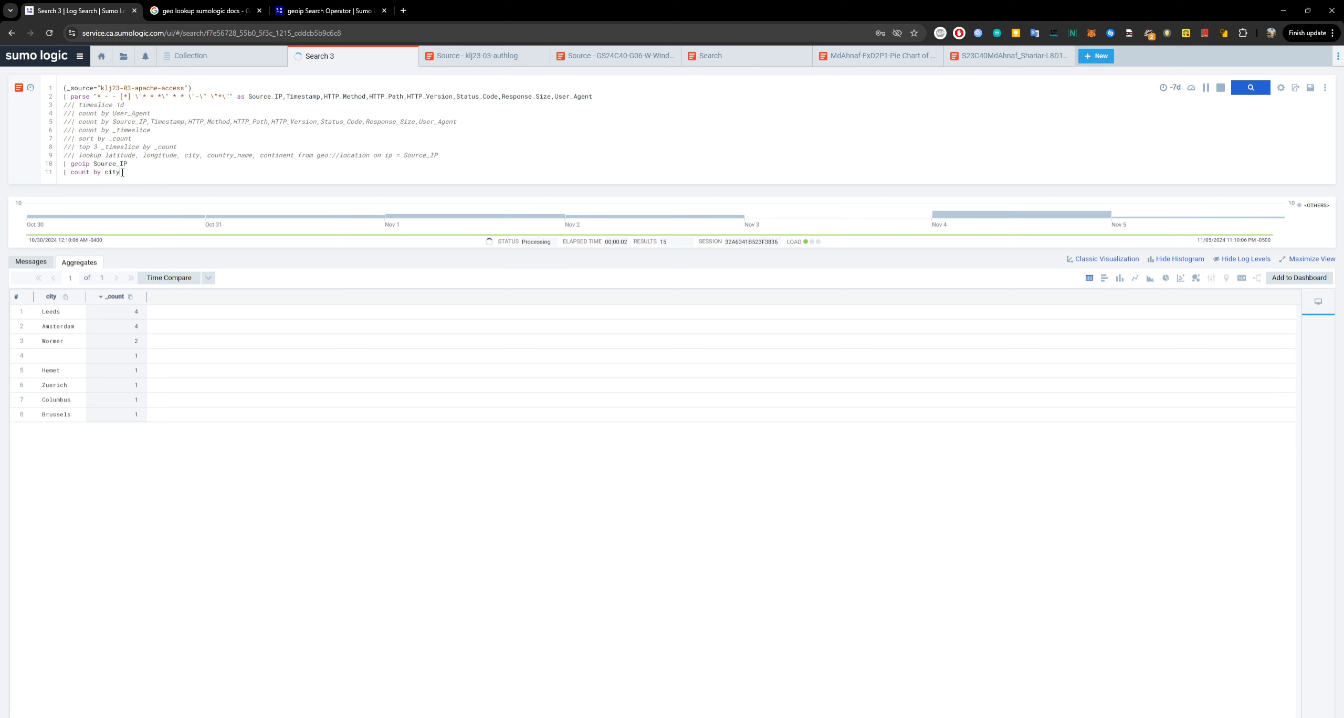
Step: Change the count grouping to country_code and rerun the query
{"action": "left_click_drag", "start_coordinate": [121, 173], "coordinate": [107, 174]}
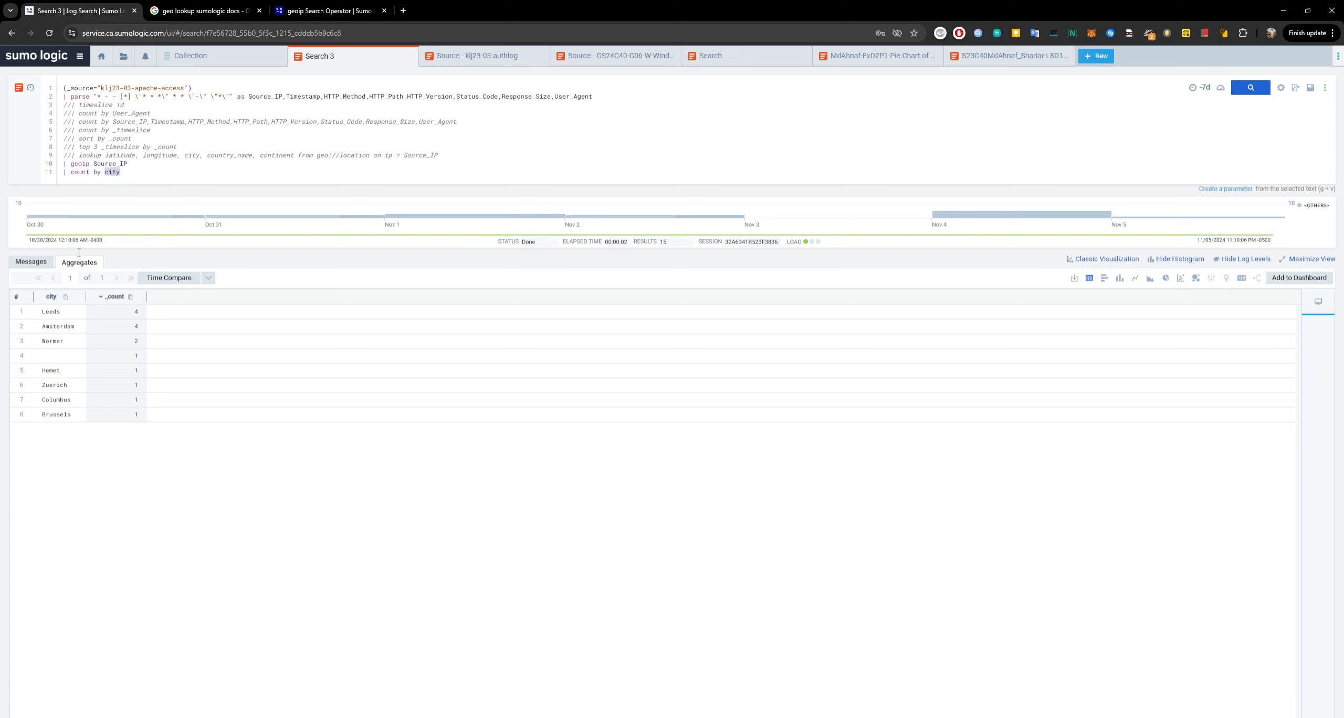
{"action": "type", "text": "cou"}
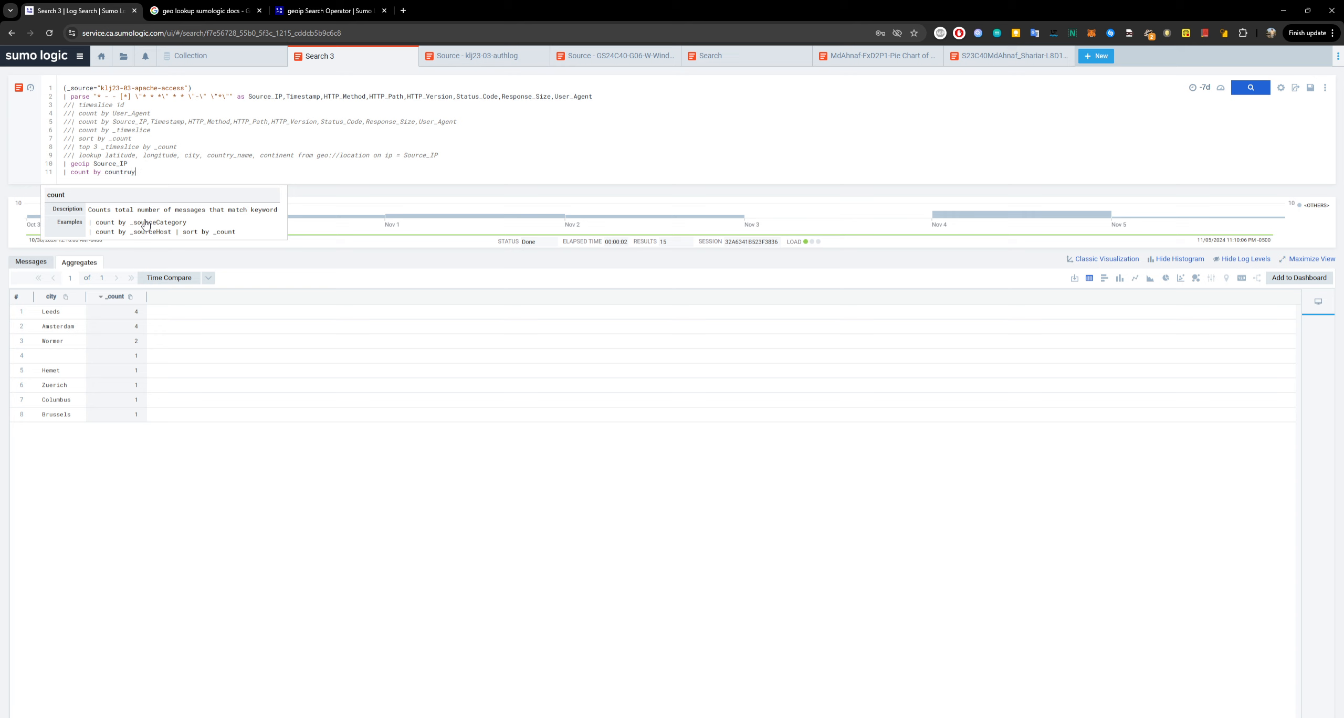
{"action": "type", "text": "ntry_code"}
{"action": "key", "text": "Return"}
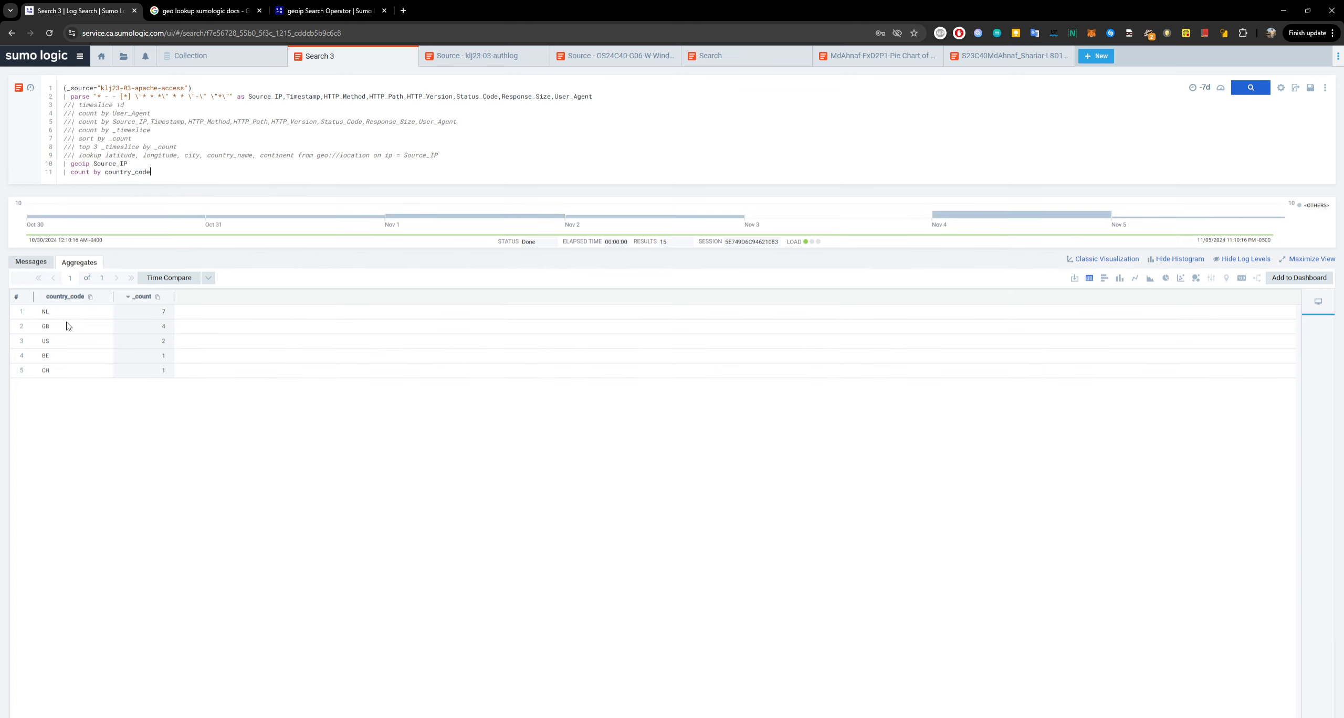
Step: Set the count grouping back to city and rerun the query
{"action": "left_click_drag", "start_coordinate": [156, 172], "coordinate": [108, 172]}
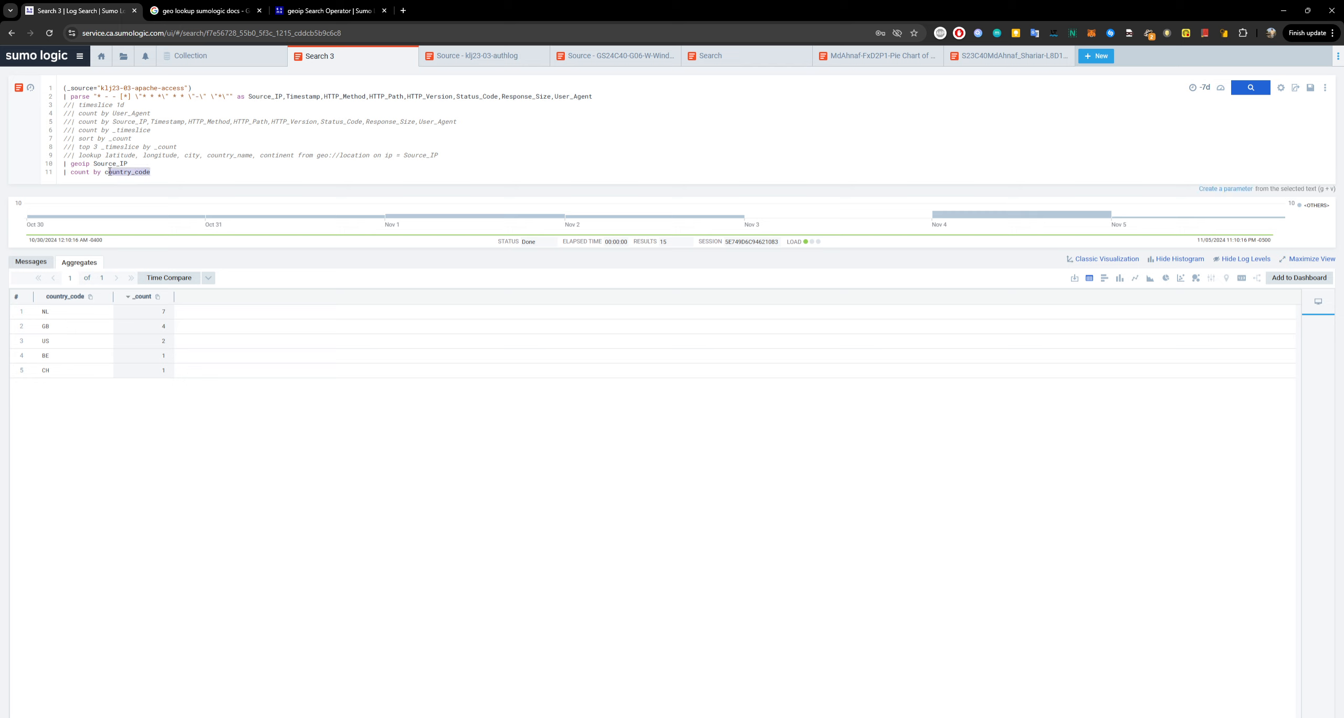
{"action": "type", "text": "ity"}
{"action": "key", "text": "Return"}
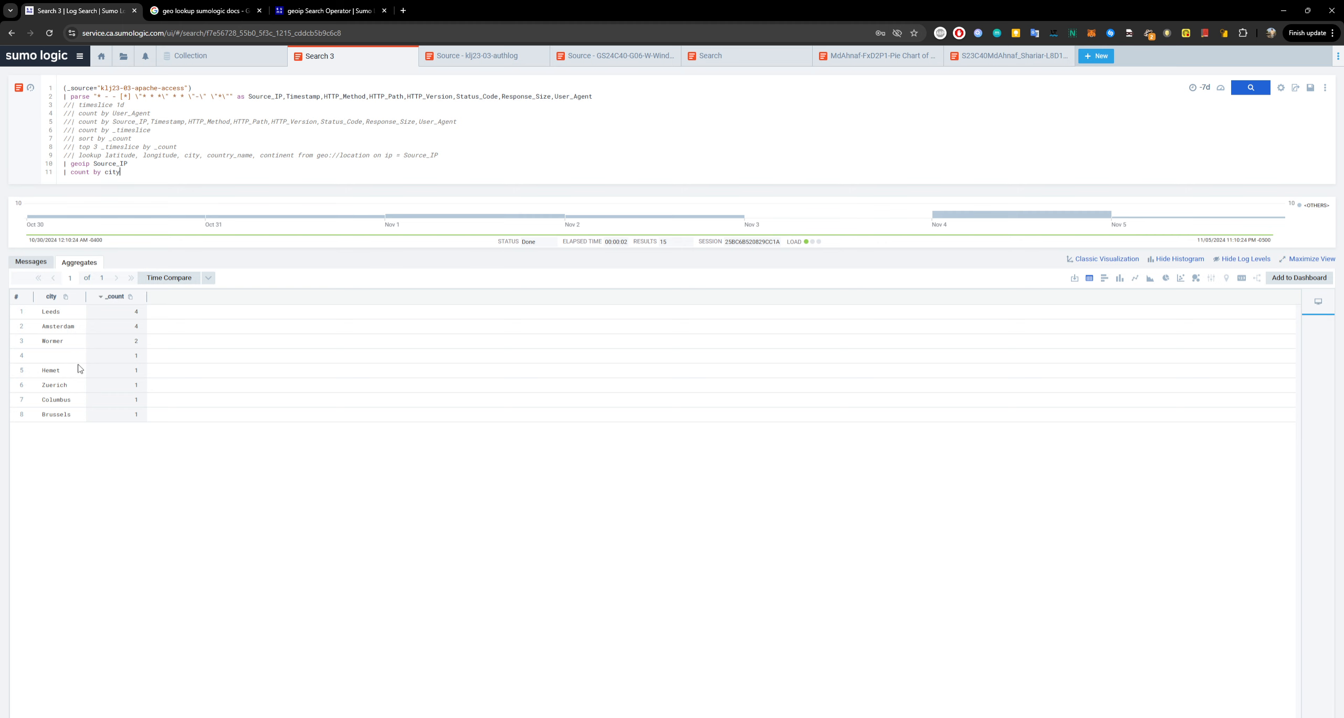
{"action": "left_click", "coordinate": [31, 262]}
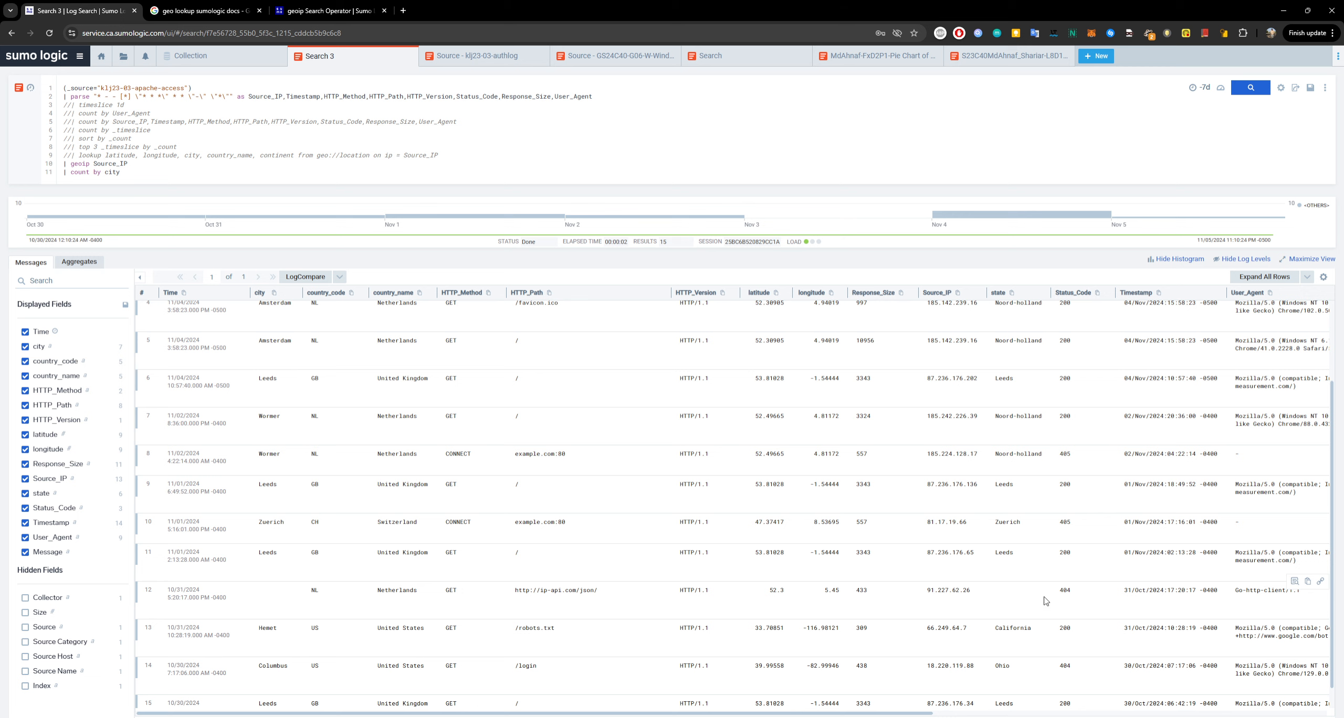
{"action": "double_click", "coordinate": [1063, 590]}
{"action": "left_click", "coordinate": [1072, 590]}
{"action": "left_click_drag", "start_coordinate": [1077, 591], "coordinate": [1056, 591]}
{"action": "left_click", "coordinate": [1079, 590]}
{"action": "double_click", "coordinate": [1065, 591]}
{"action": "left_click", "coordinate": [1080, 588]}
{"action": "left_click_drag", "start_coordinate": [1080, 587], "coordinate": [1047, 590]}
{"action": "left_click", "coordinate": [1073, 590]}
{"action": "left_click", "coordinate": [1069, 592]}
{"action": "left_click_drag", "start_coordinate": [920, 714], "coordinate": [782, 694]}
{"action": "left_click", "coordinate": [78, 261]}
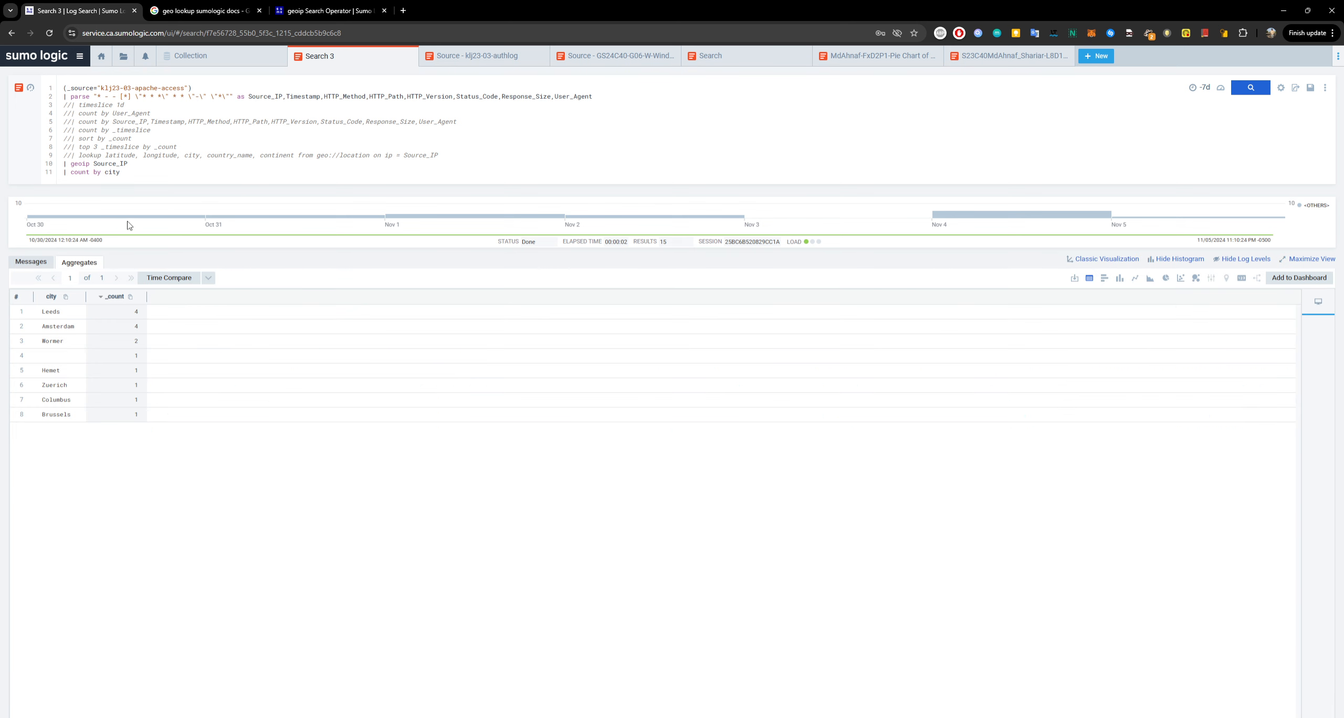
Step: Replace city in the count line with "latitude, longitude" copied from the commented lookup line and run the query
{"action": "left_click", "coordinate": [123, 172]}
{"action": "double_click", "coordinate": [110, 173]}
{"action": "left_click", "coordinate": [186, 170]}
{"action": "double_click", "coordinate": [155, 176]}
{"action": "left_click", "coordinate": [179, 153]}
{"action": "left_click_drag", "start_coordinate": [179, 153], "coordinate": [116, 158]}
{"action": "key", "text": "ctrl+c"}
{"action": "double_click", "coordinate": [112, 172]}
{"action": "key", "text": "ctrl+v"}
{"action": "key", "text": "Return"}
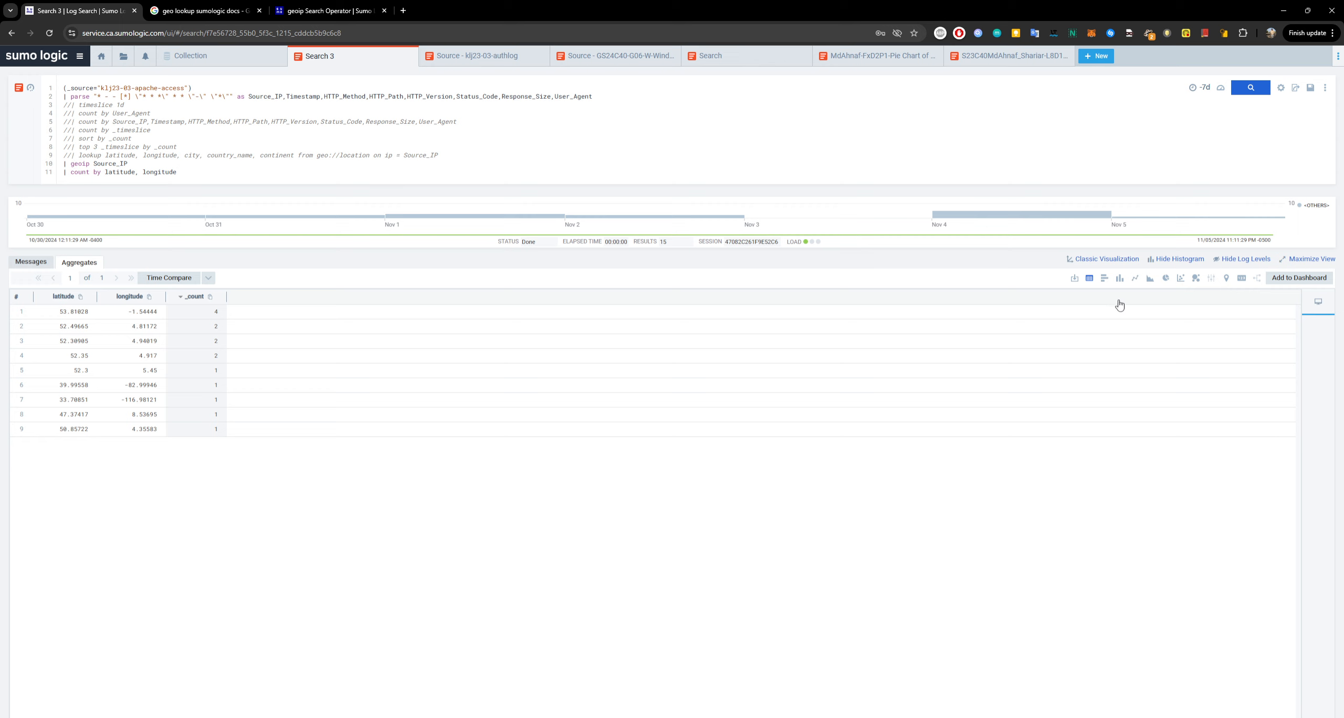
Step: Display the aggregate results as a map and inspect the count markers across North America and Europe
{"action": "left_click", "coordinate": [1226, 278]}
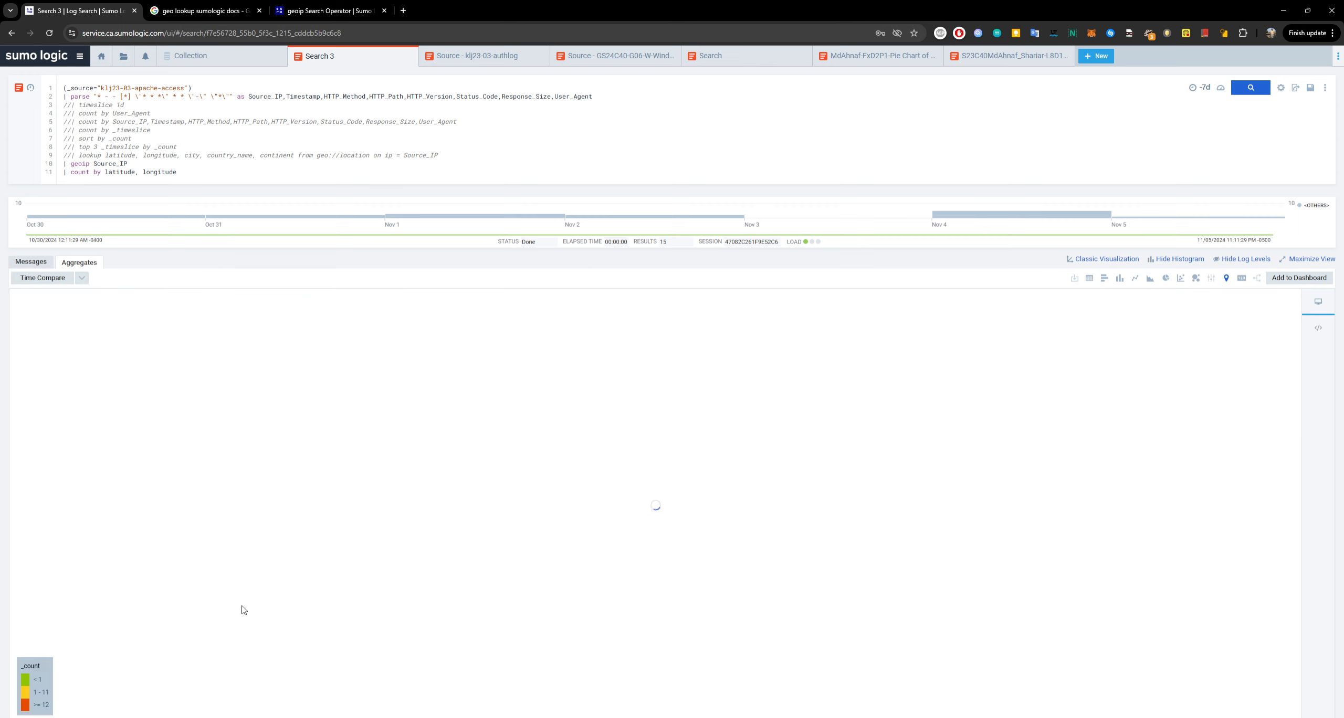
{"action": "scroll", "coordinate": [573, 512], "scroll_direction": "down", "scroll_amount": 5}
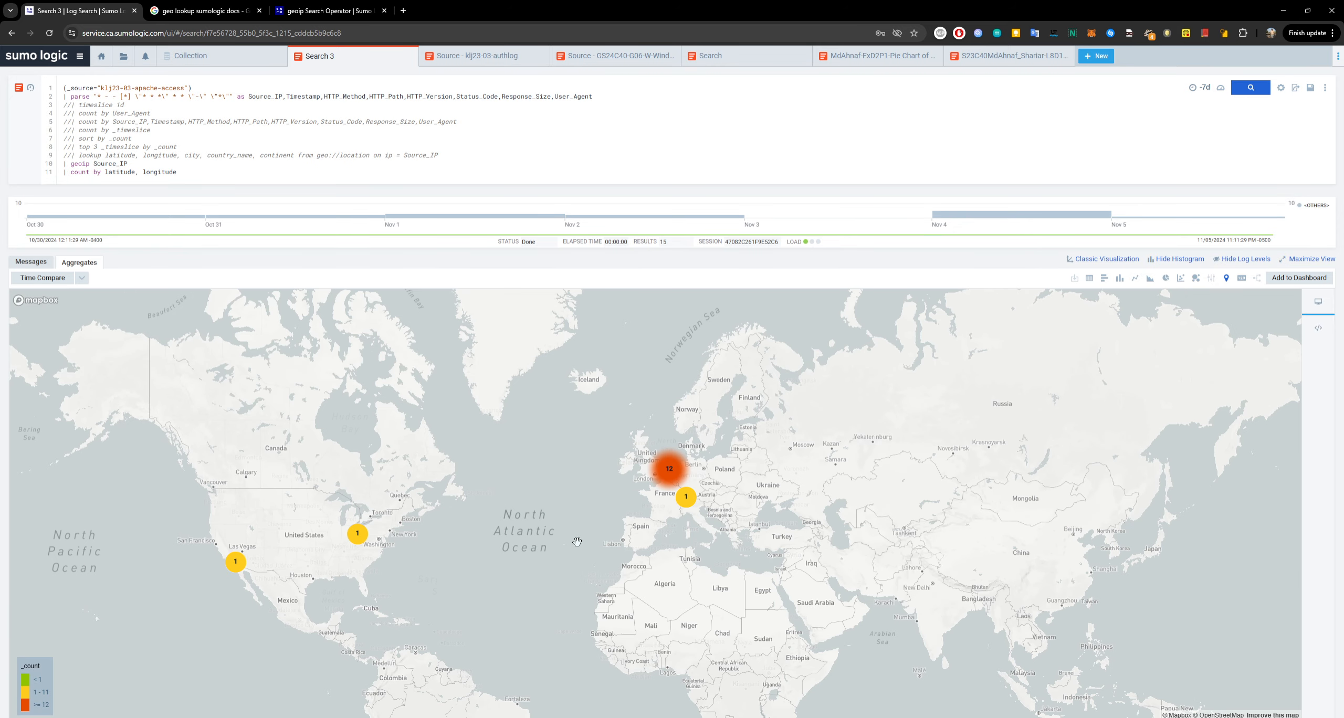
{"action": "left_click_drag", "start_coordinate": [701, 416], "coordinate": [701, 458]}
{"action": "scroll", "coordinate": [553, 435], "scroll_direction": "up", "scroll_amount": 5}
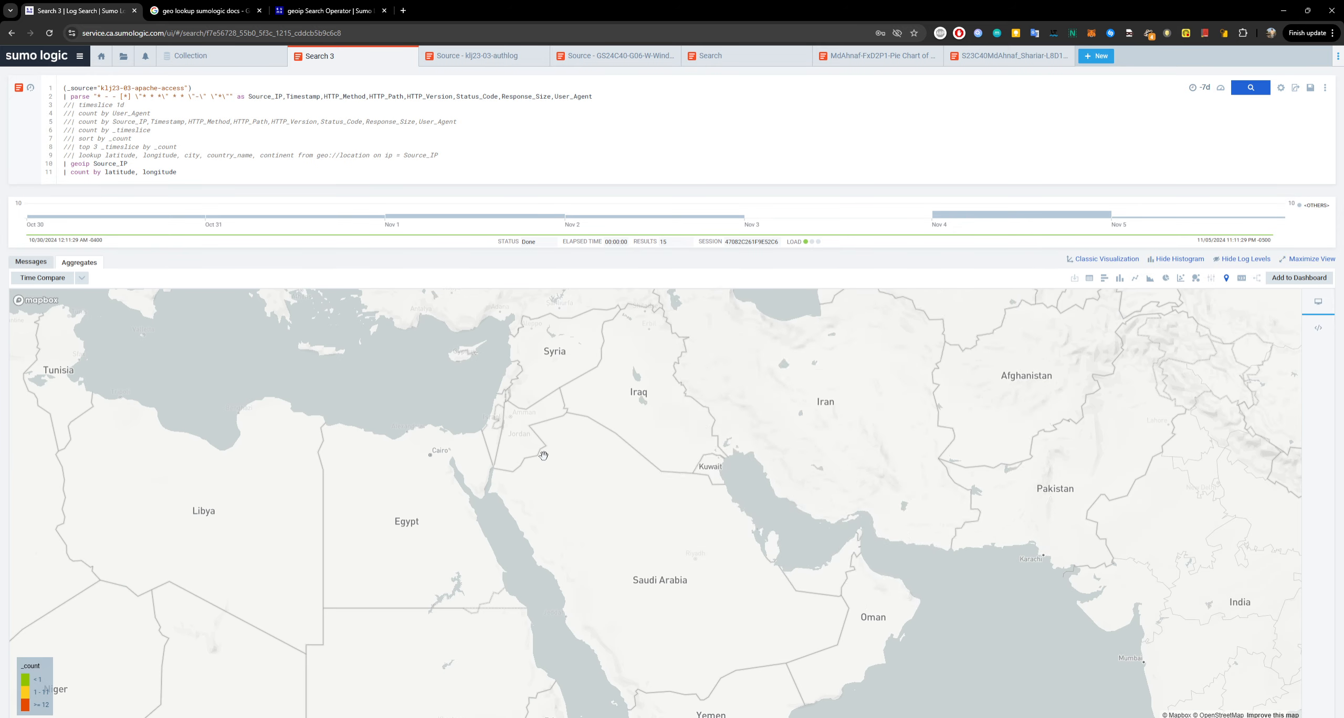
{"action": "scroll", "coordinate": [544, 455], "scroll_direction": "down", "scroll_amount": 5}
{"action": "left_click_drag", "start_coordinate": [546, 443], "coordinate": [569, 531]}
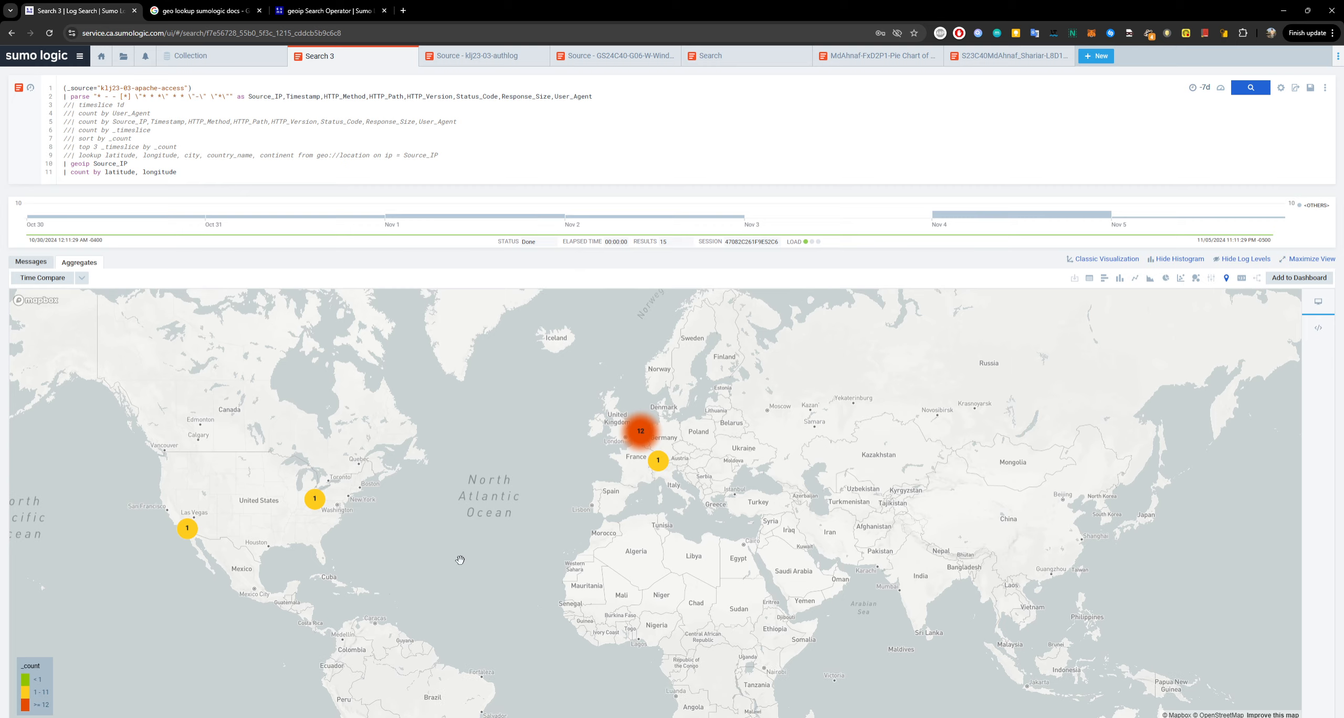
{"action": "scroll", "coordinate": [353, 565], "scroll_direction": "up", "scroll_amount": 5}
{"action": "scroll", "coordinate": [351, 563], "scroll_direction": "down", "scroll_amount": 5}
{"action": "left_click_drag", "start_coordinate": [333, 528], "coordinate": [512, 556]}
{"action": "scroll", "coordinate": [374, 514], "scroll_direction": "up", "scroll_amount": 5}
{"action": "double_click", "coordinate": [474, 510]}
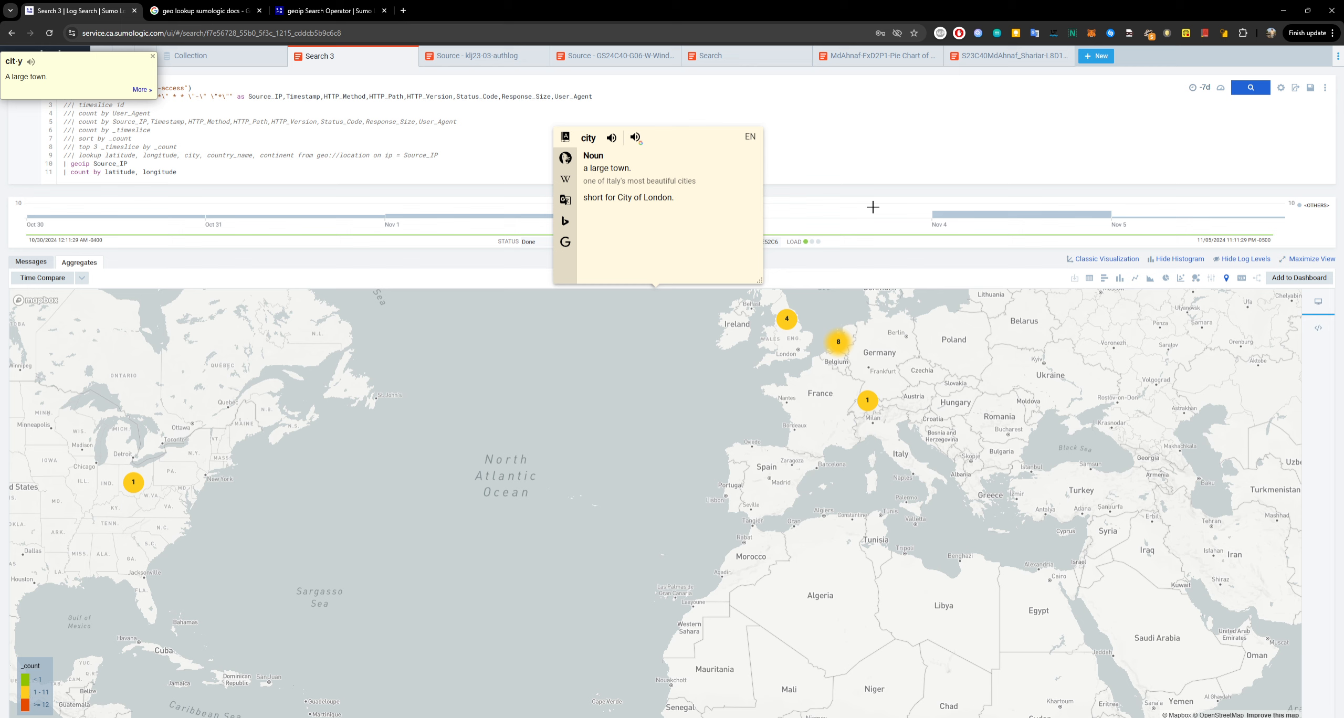
{"action": "left_click", "coordinate": [859, 173]}
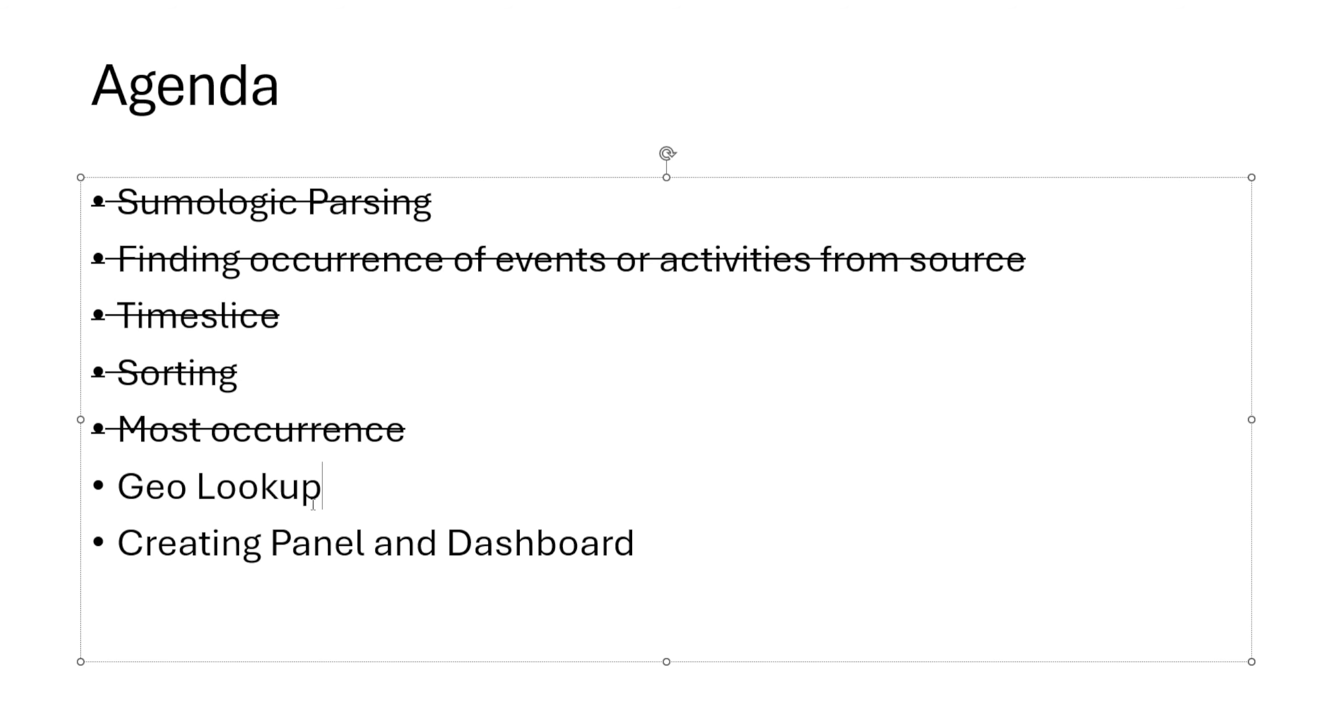
{"action": "left_click_drag", "start_coordinate": [325, 499], "coordinate": [179, 522]}
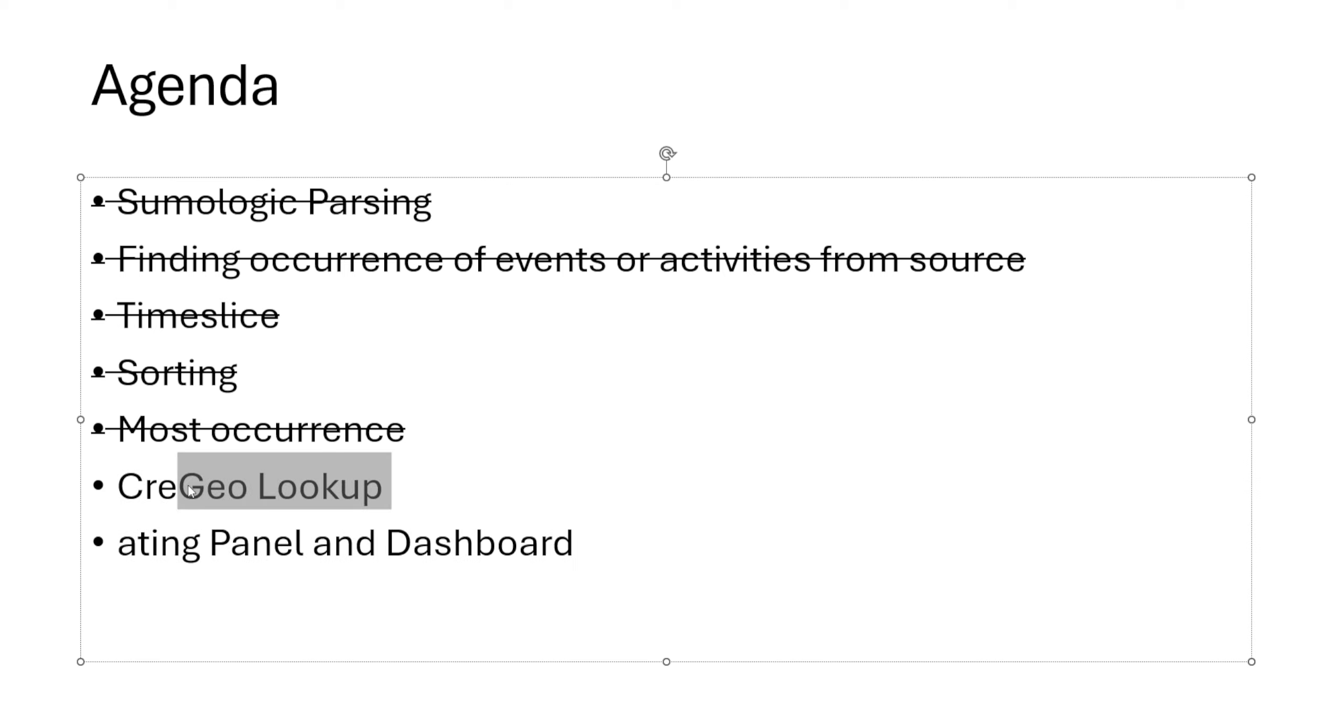
{"action": "left_click", "coordinate": [376, 468]}
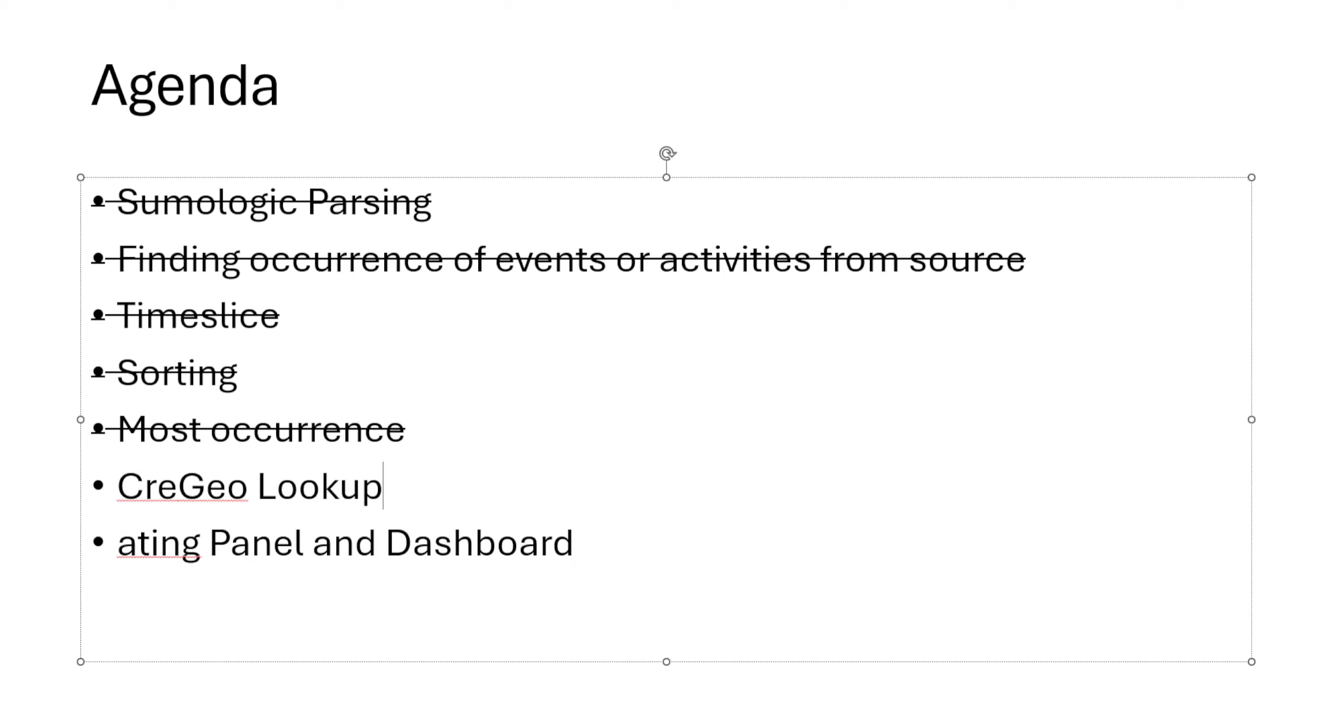
{"action": "key", "text": "ctrl+z"}
Step: Strike through the Geo Lookup item in the agenda list and switch back to the Sumo Logic log search
{"action": "key", "text": "ctrl+shift+Left"}
{"action": "key", "text": "ctrl+shift+Left"}
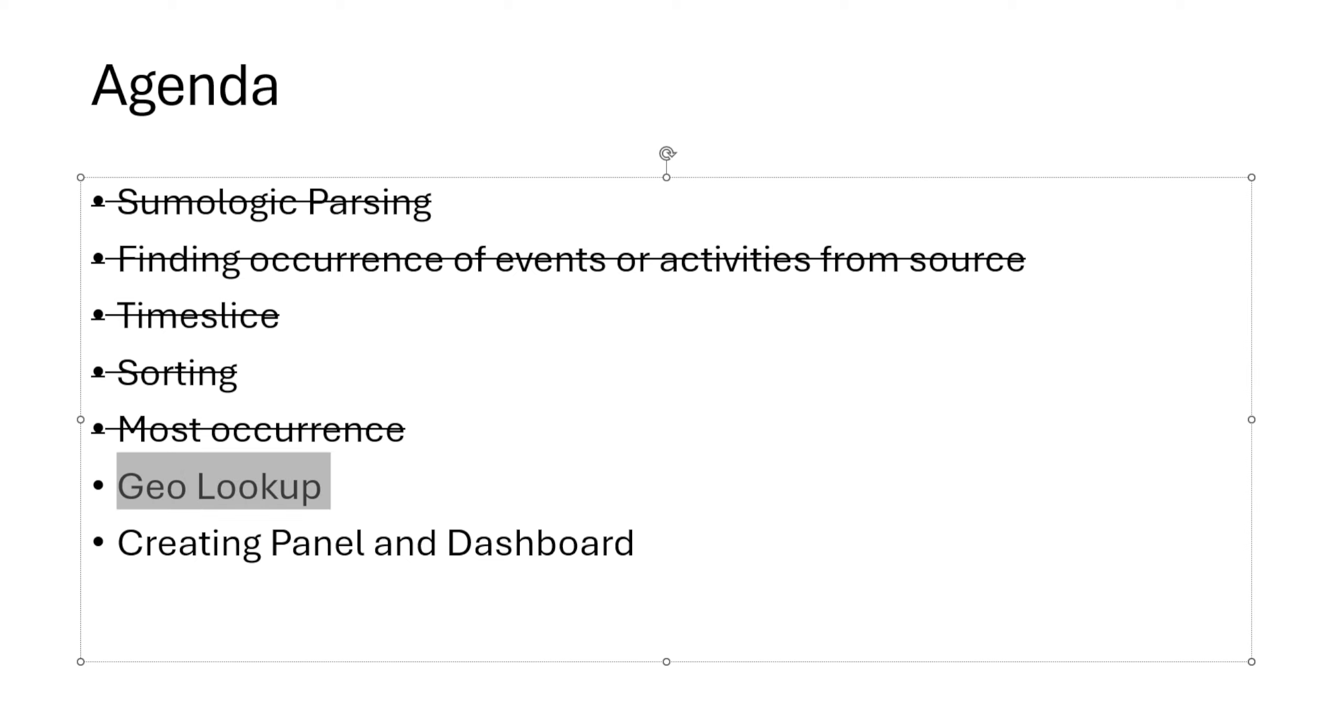
{"action": "left_click", "coordinate": [35, 1]}
{"action": "left_click", "coordinate": [496, 497]}
{"action": "left_click_drag", "start_coordinate": [513, 493], "coordinate": [29, 215]}
{"action": "left_click", "coordinate": [786, 564]}
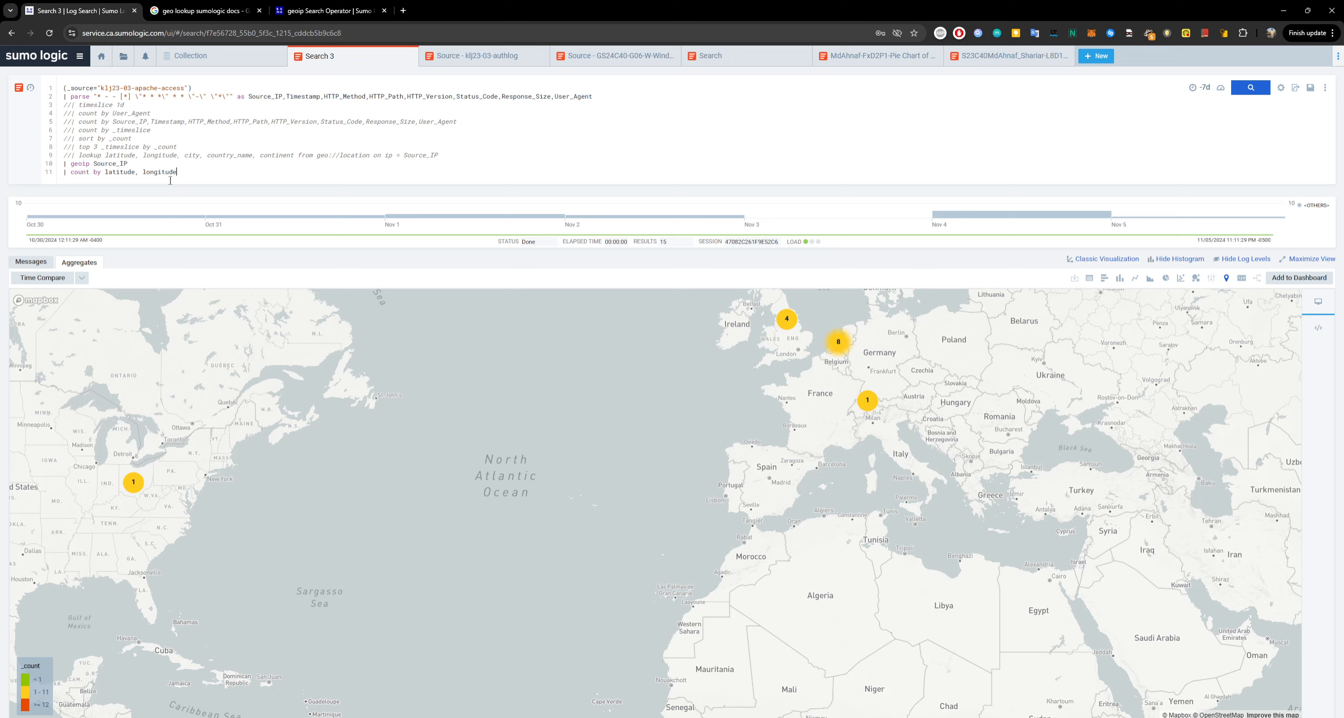
Step: Comment out the geoip Source_IP line and the count by latitude, longitude line in the query
{"action": "left_click", "coordinate": [66, 161]}
{"action": "type", "text": "//"}
{"action": "left_click", "coordinate": [66, 173]}
{"action": "type", "text": "//"}
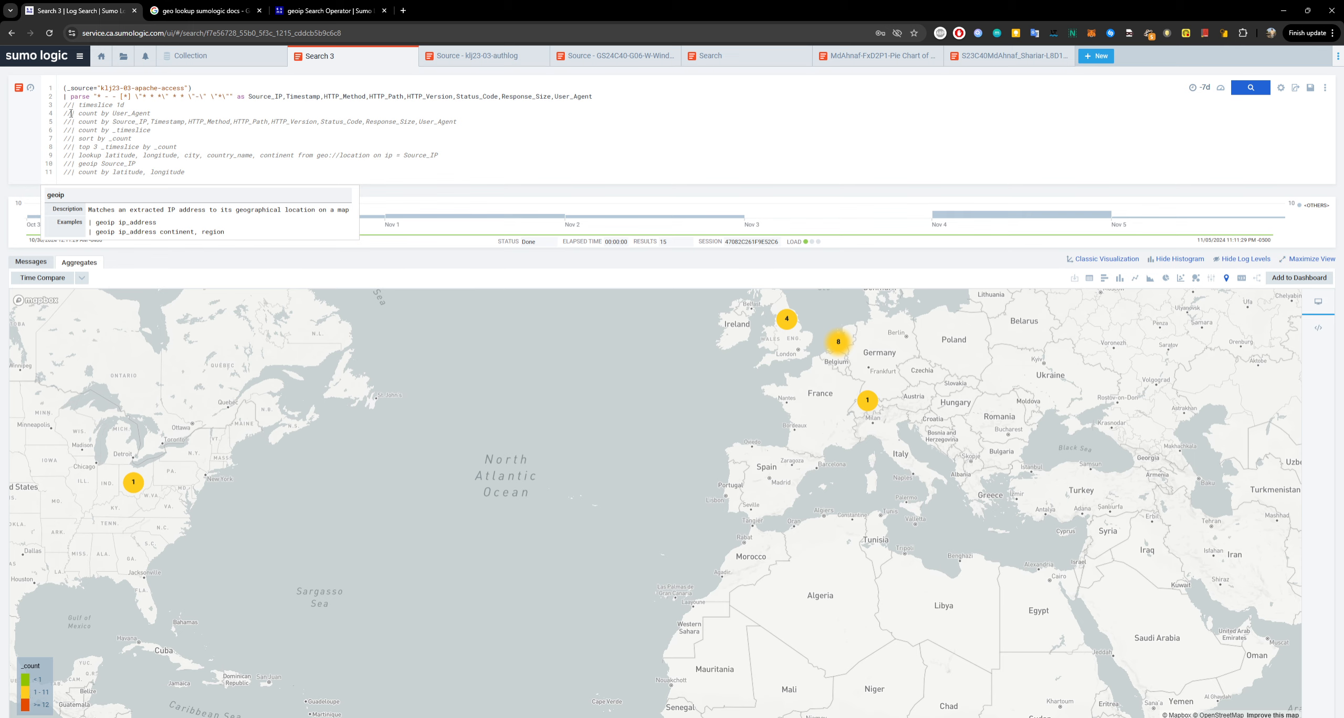
Step: Uncomment the count by User_Agent line, keeping it on its own line, and run the query
{"action": "left_click", "coordinate": [71, 112]}
{"action": "key", "text": "BackSpace"}
{"action": "key", "text": "BackSpace"}
{"action": "key", "text": "BackSpace"}
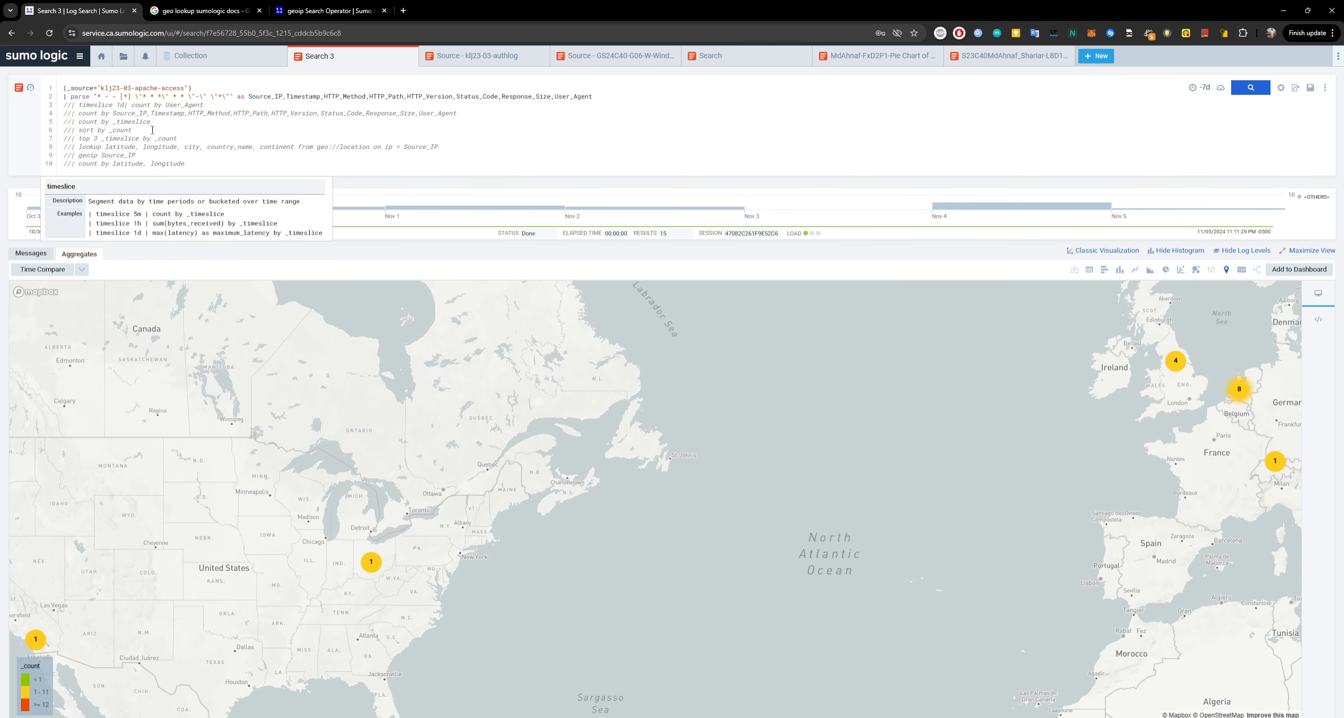
{"action": "key", "text": "Return"}
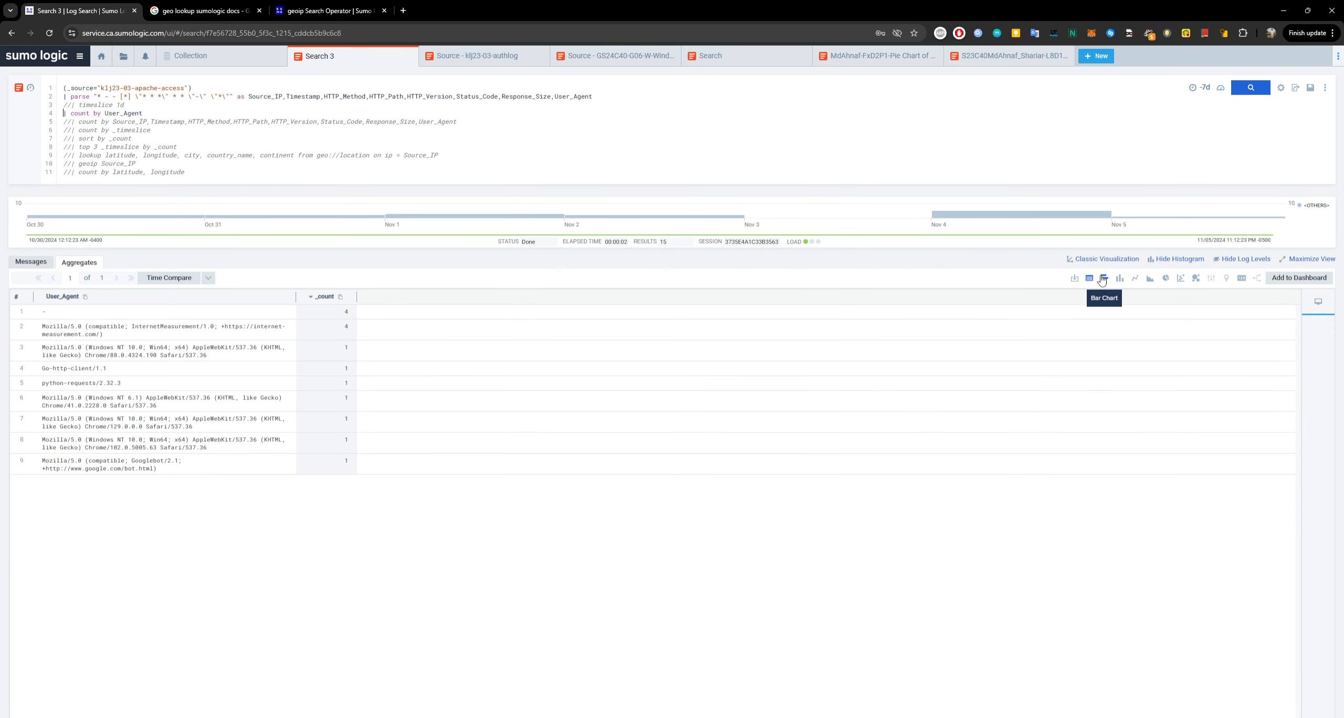
Step: Try running the query with the multi-field count line starting with Source_IP,Timestamp uncommented as well, and read the search response
{"action": "mouse_move", "coordinate": [763, 232]}
{"action": "left_click_drag", "start_coordinate": [101, 113], "coordinate": [68, 113]}
{"action": "left_click", "coordinate": [73, 122]}
{"action": "double_click", "coordinate": [71, 122]}
{"action": "key", "text": "BackSpace"}
{"action": "key", "text": "Return"}
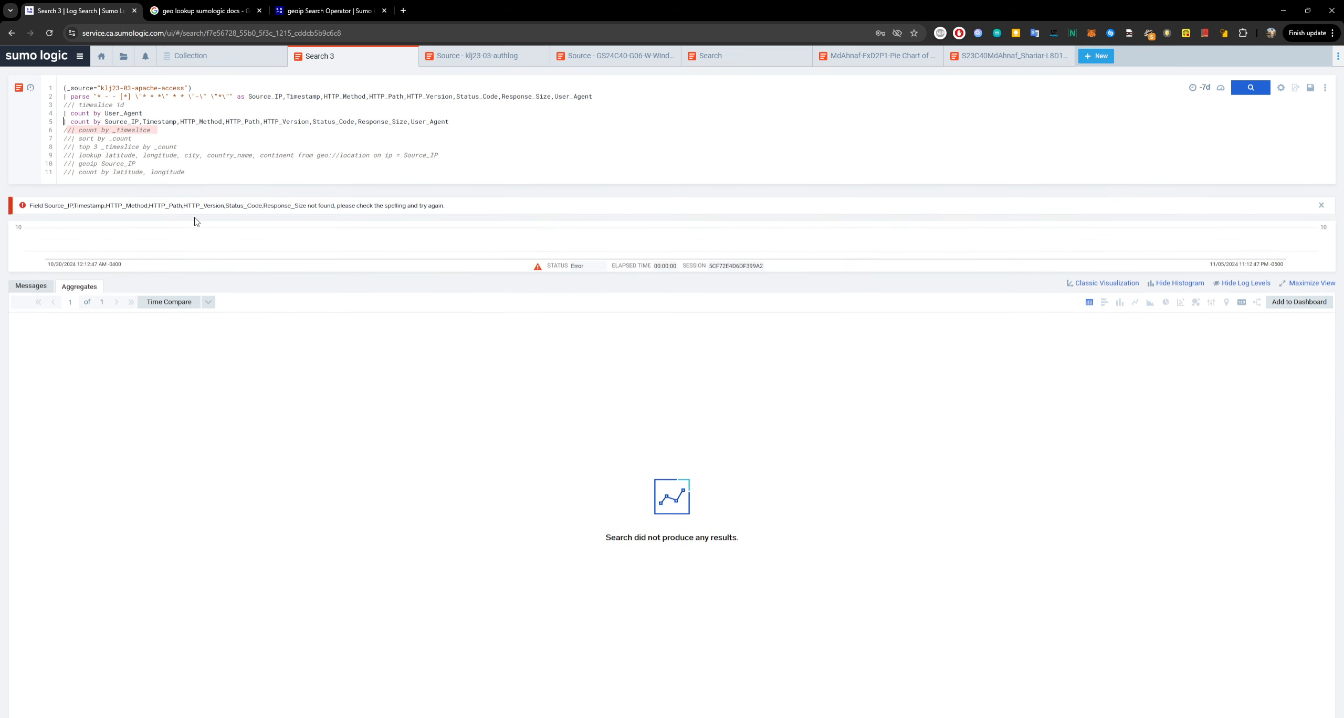
{"action": "left_click_drag", "start_coordinate": [97, 206], "coordinate": [109, 210]}
{"action": "triple_click", "coordinate": [329, 201]}
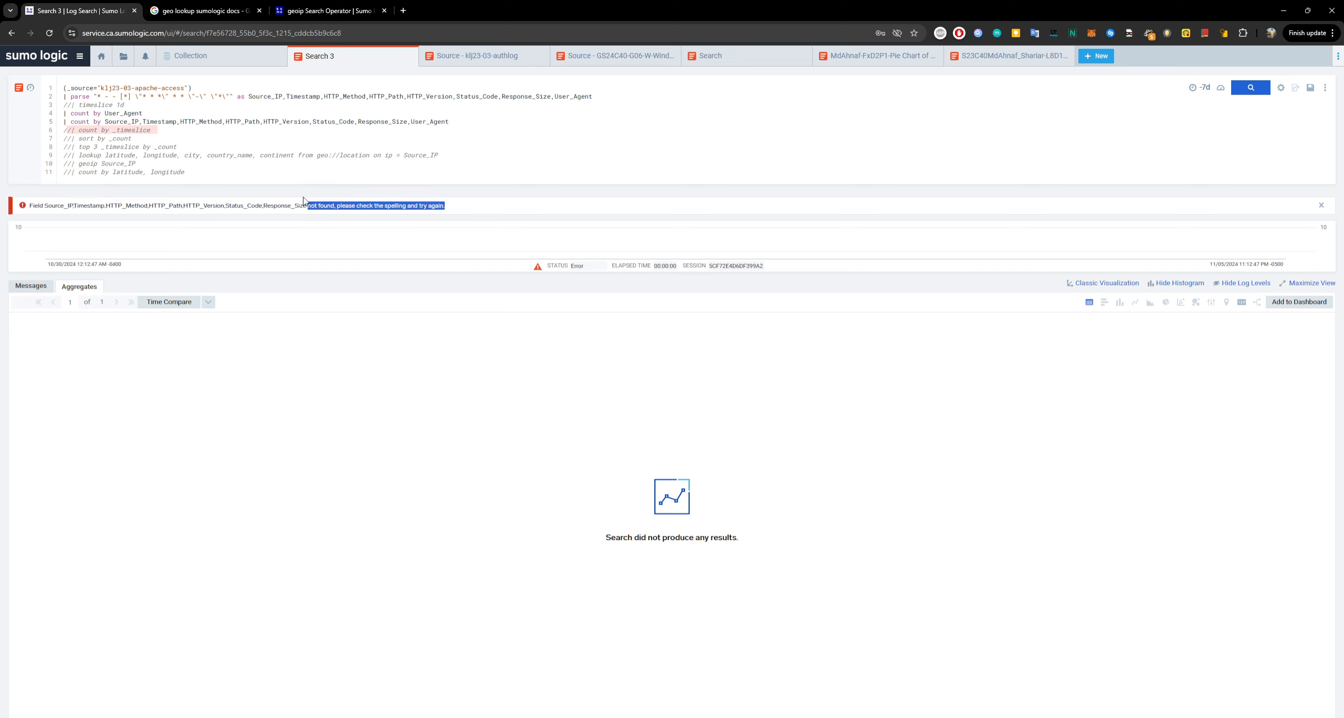
Step: Restore the comment marks on the multi-field count line and rerun the query
{"action": "left_click_drag", "start_coordinate": [65, 122], "coordinate": [64, 114]}
{"action": "left_click", "coordinate": [71, 121]}
{"action": "key", "text": "ctrl+z"}
{"action": "key", "text": "Return"}
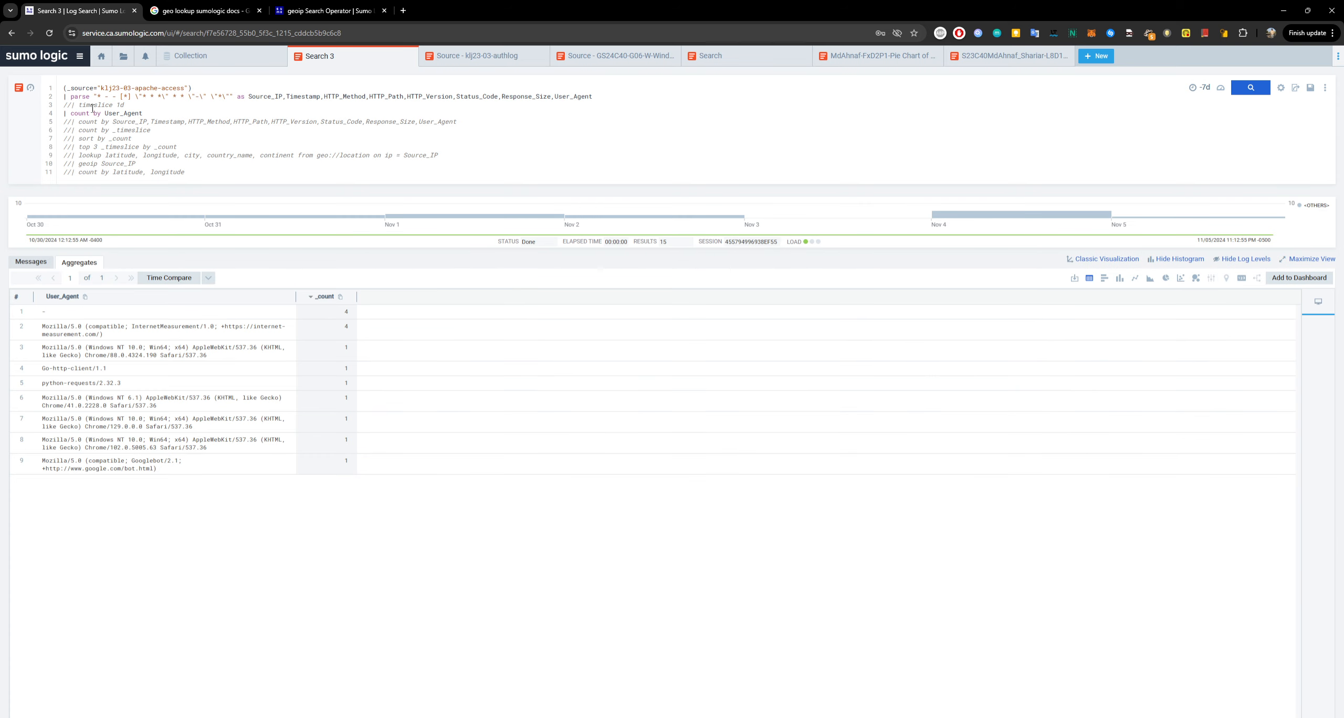
Step: Check the User_Agent count line and create a new dashboard
{"action": "left_click_drag", "start_coordinate": [100, 112], "coordinate": [72, 111]}
{"action": "left_click", "coordinate": [101, 138]}
{"action": "left_click", "coordinate": [1104, 63]}
{"action": "left_click", "coordinate": [1117, 233]}
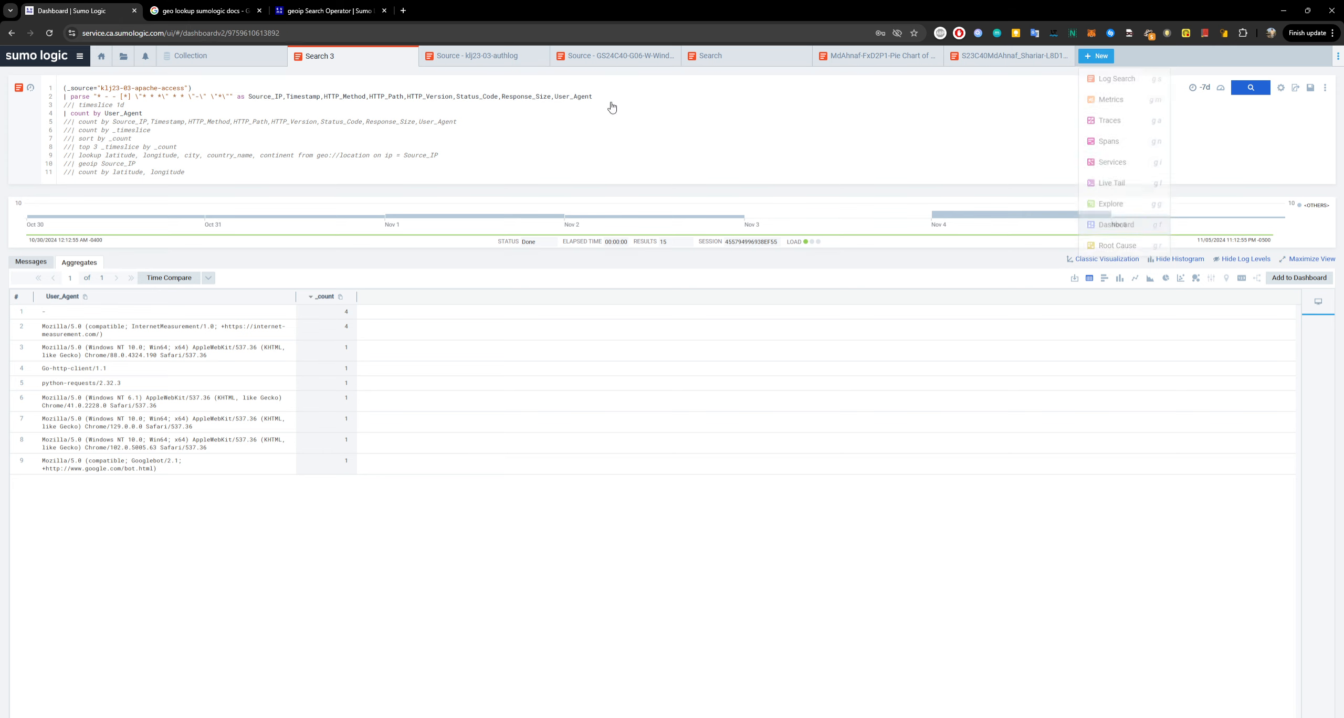
Step: Rename the new dashboard with "Tutorial", the author's first name and "Demo", joined by hyphens
{"action": "left_click", "coordinate": [91, 84]}
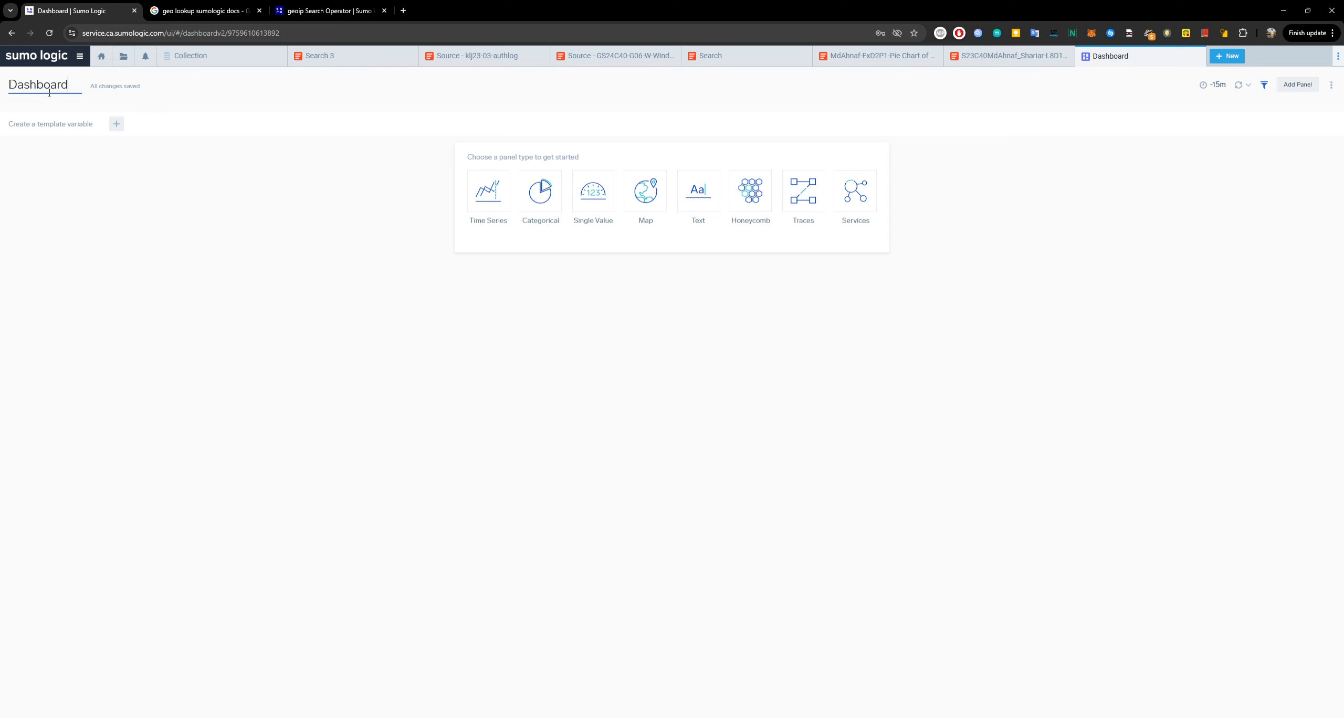
{"action": "left_click_drag", "start_coordinate": [69, 89], "coordinate": [3, 84]}
{"action": "left_click", "coordinate": [159, 131]}
{"action": "left_click", "coordinate": [69, 84]}
{"action": "left_click_drag", "start_coordinate": [73, 87], "coordinate": [3, 84]}
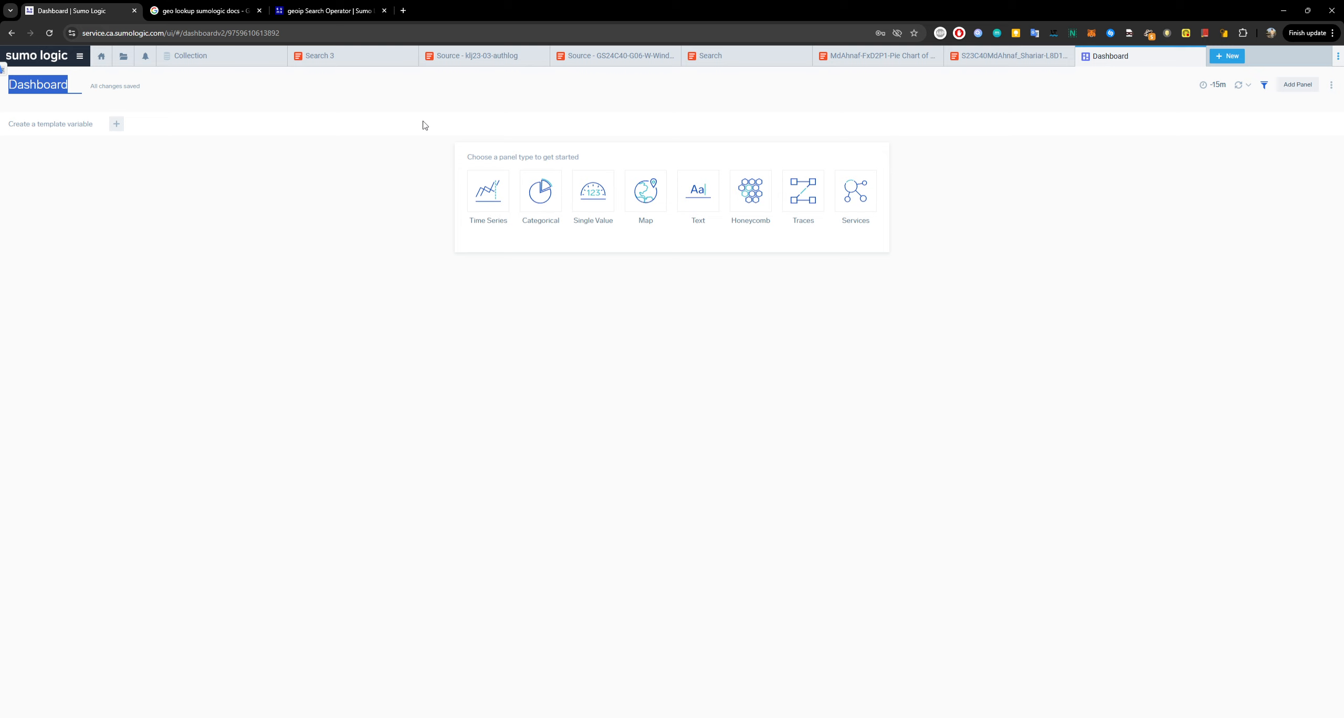
{"action": "type", "text": "Autorial"}
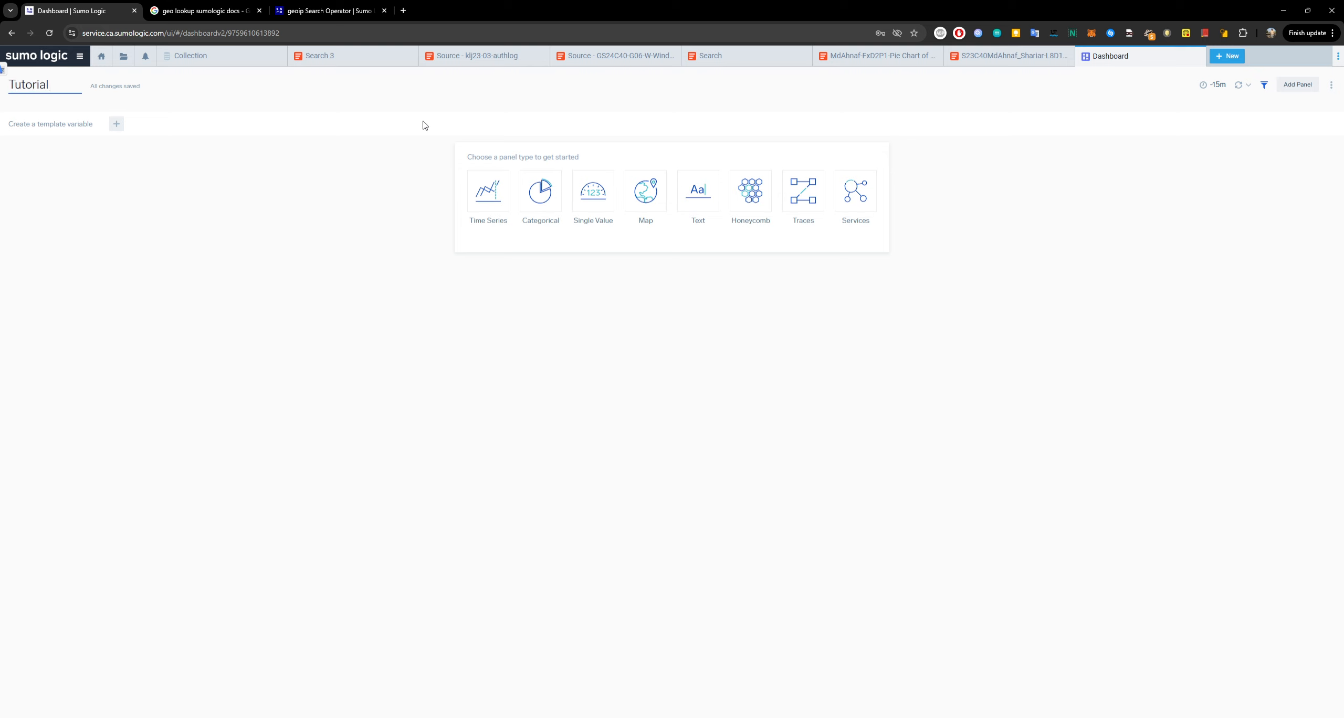
{"action": "type", "text": "-Ahnaf-Demo"}
{"action": "left_click", "coordinate": [271, 263]}
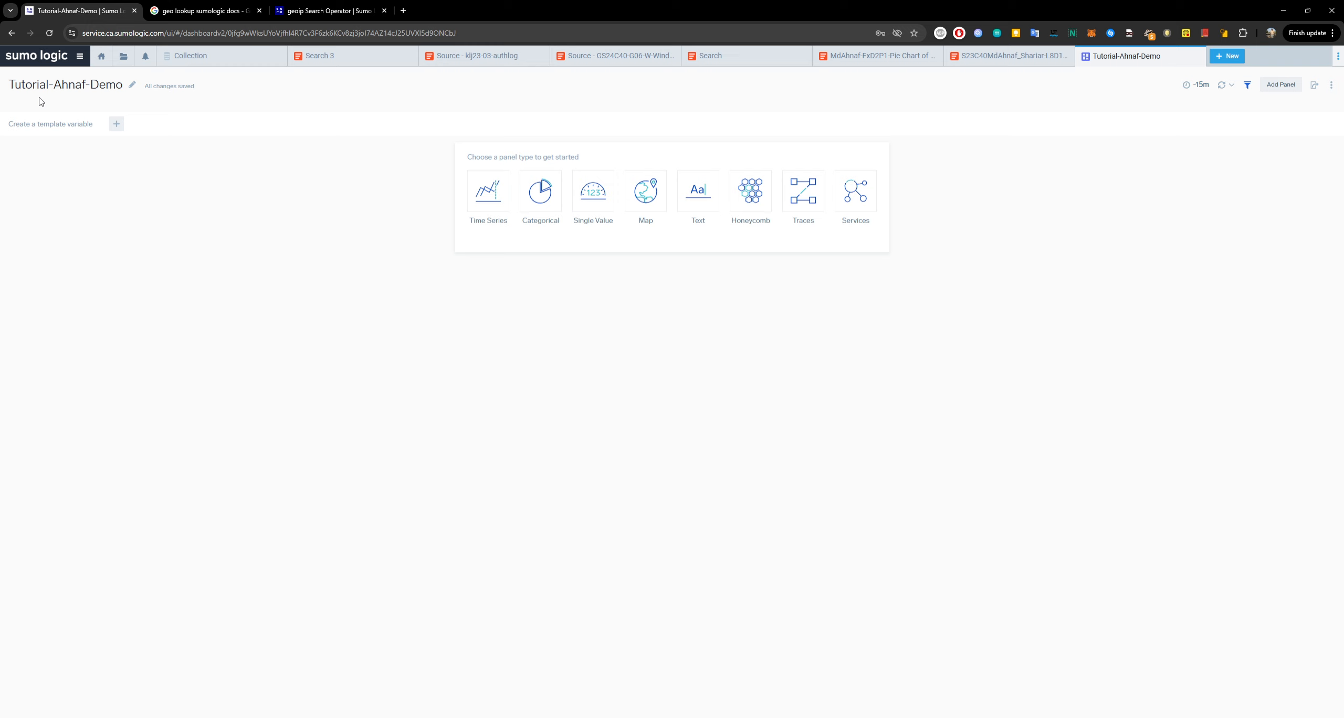
{"action": "left_click", "coordinate": [1331, 84]}
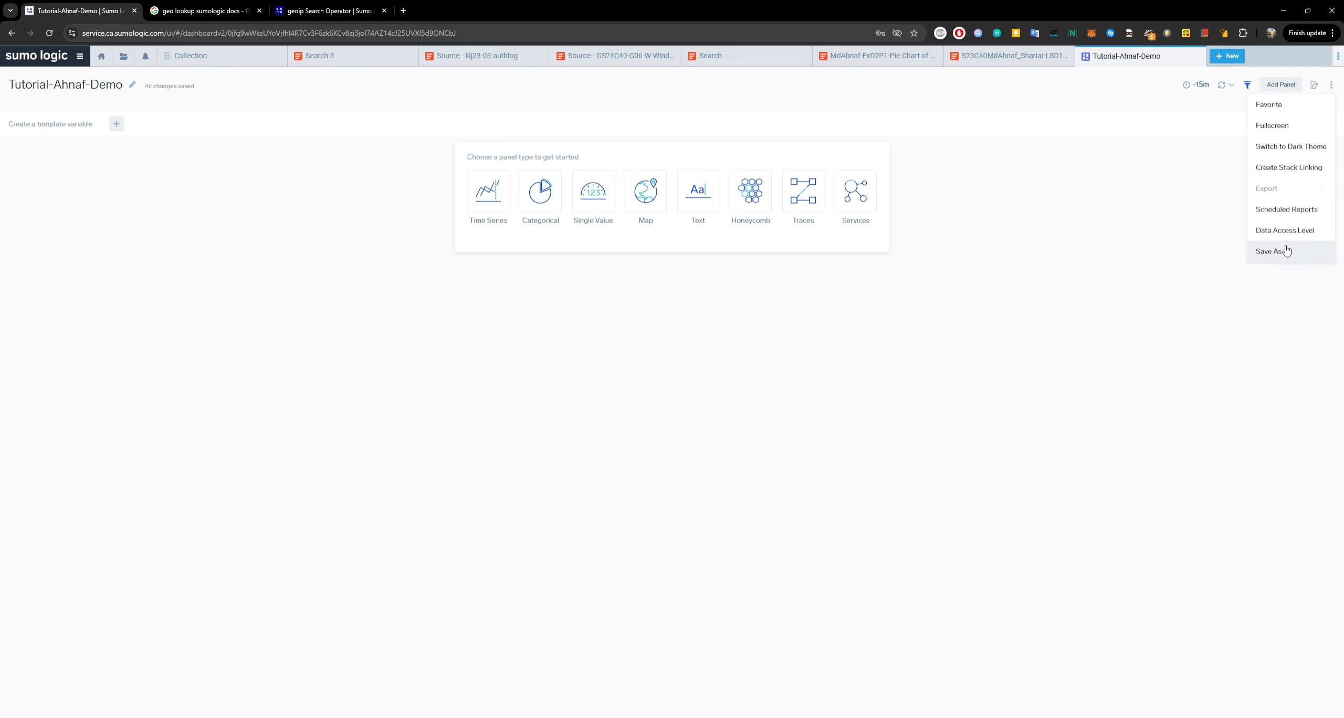
{"action": "left_click", "coordinate": [1107, 232]}
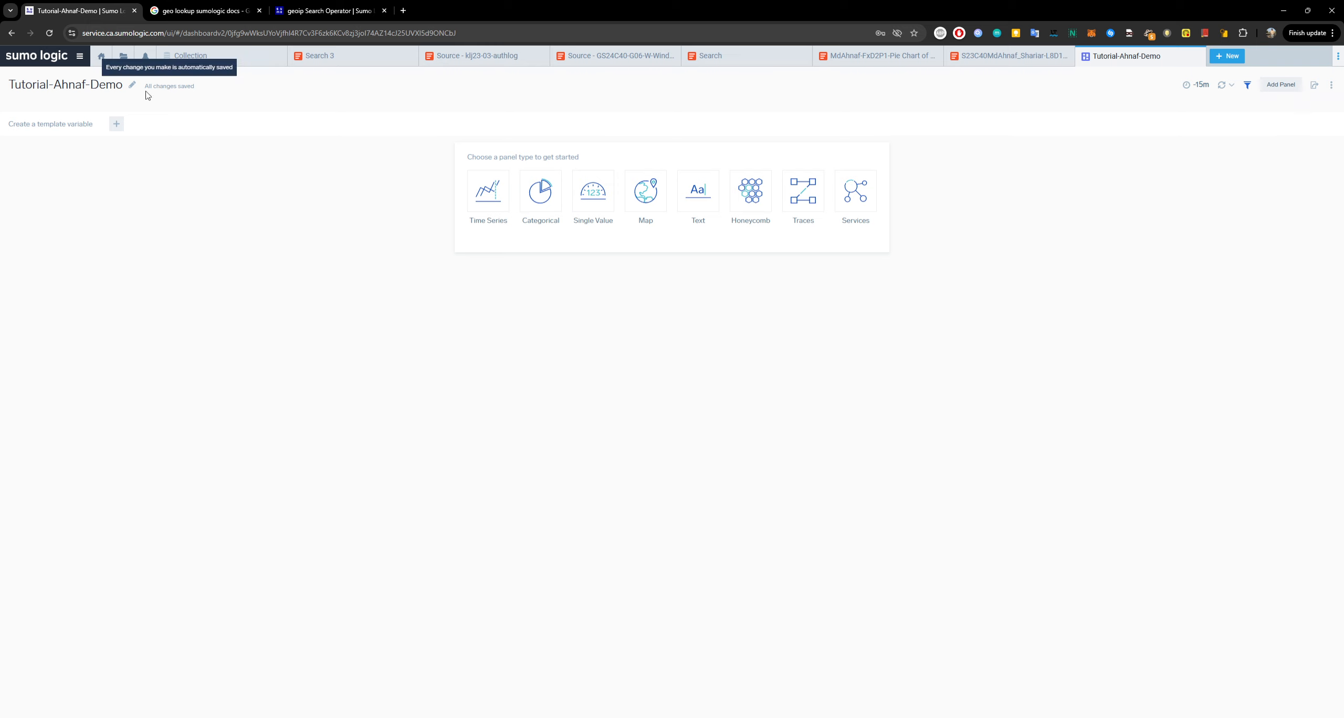
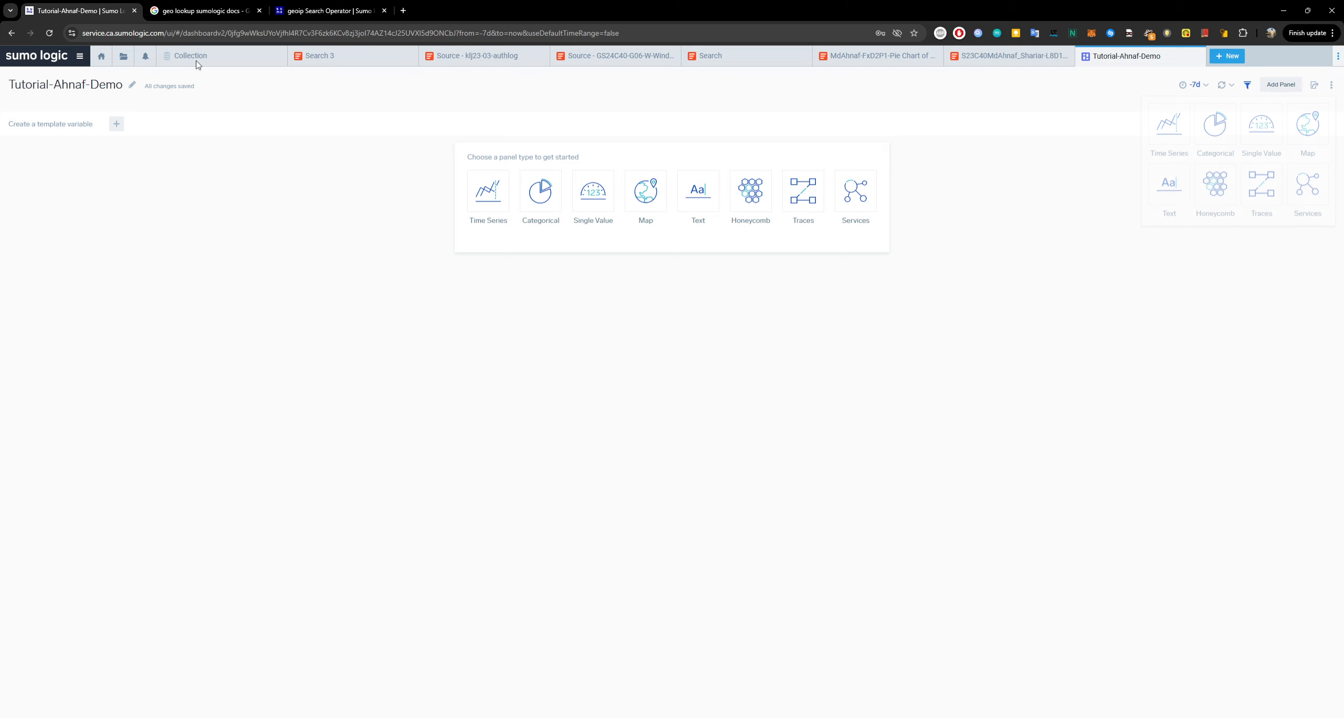
{"action": "left_click", "coordinate": [319, 56]}
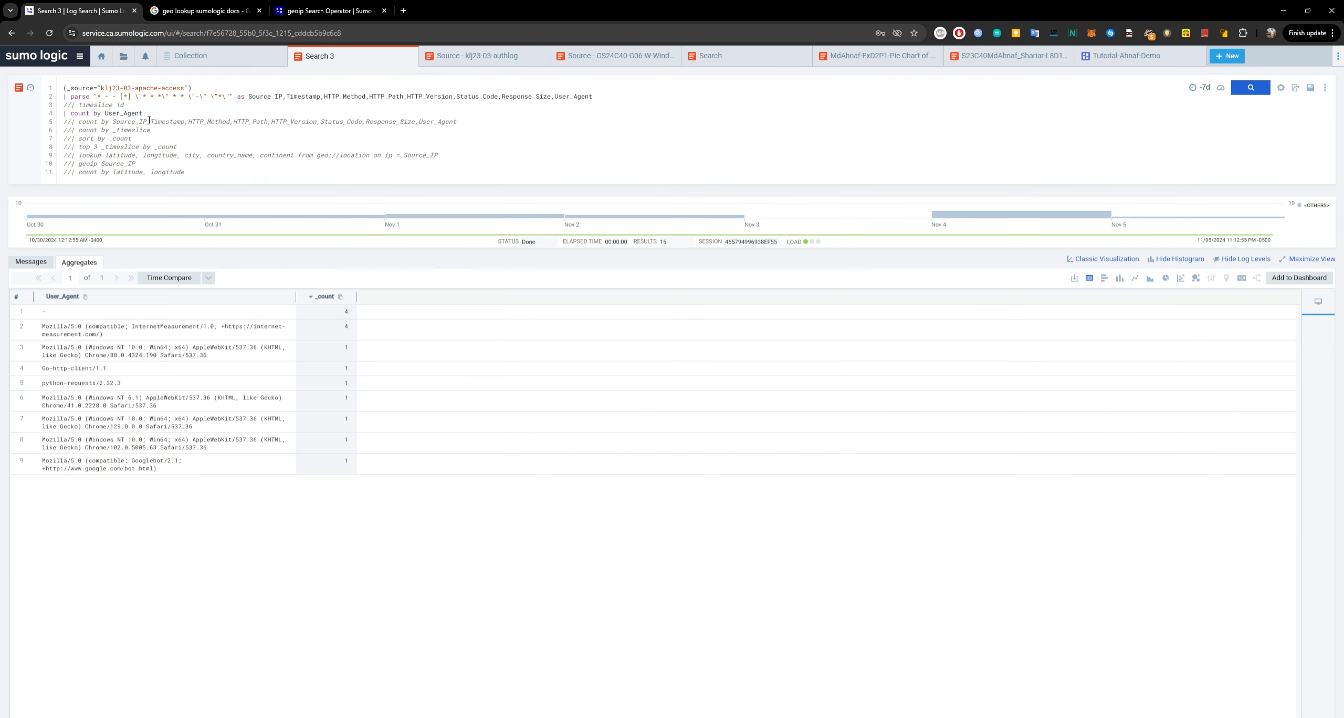
{"action": "left_click", "coordinate": [1126, 56]}
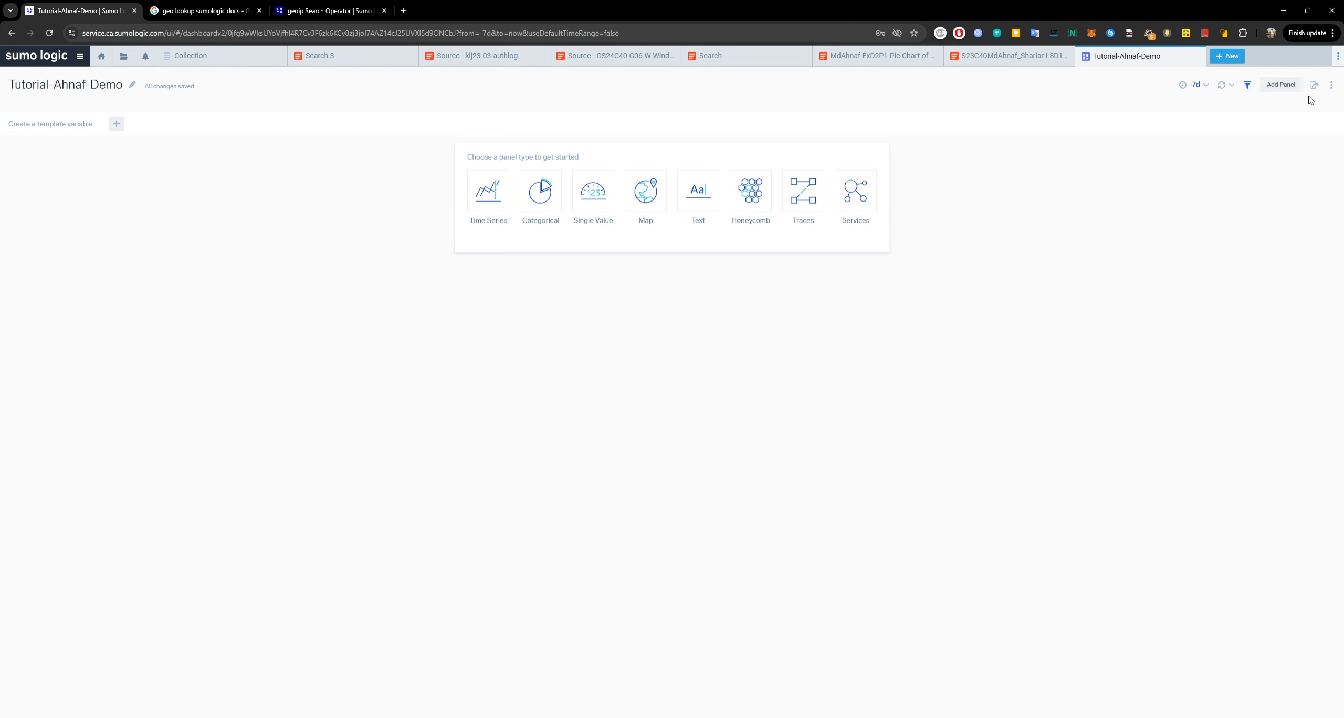
Step: Add a Time Series panel to the dashboard and run in it the search's query lines copied through count by User_Agent
{"action": "left_click", "coordinate": [1280, 84]}
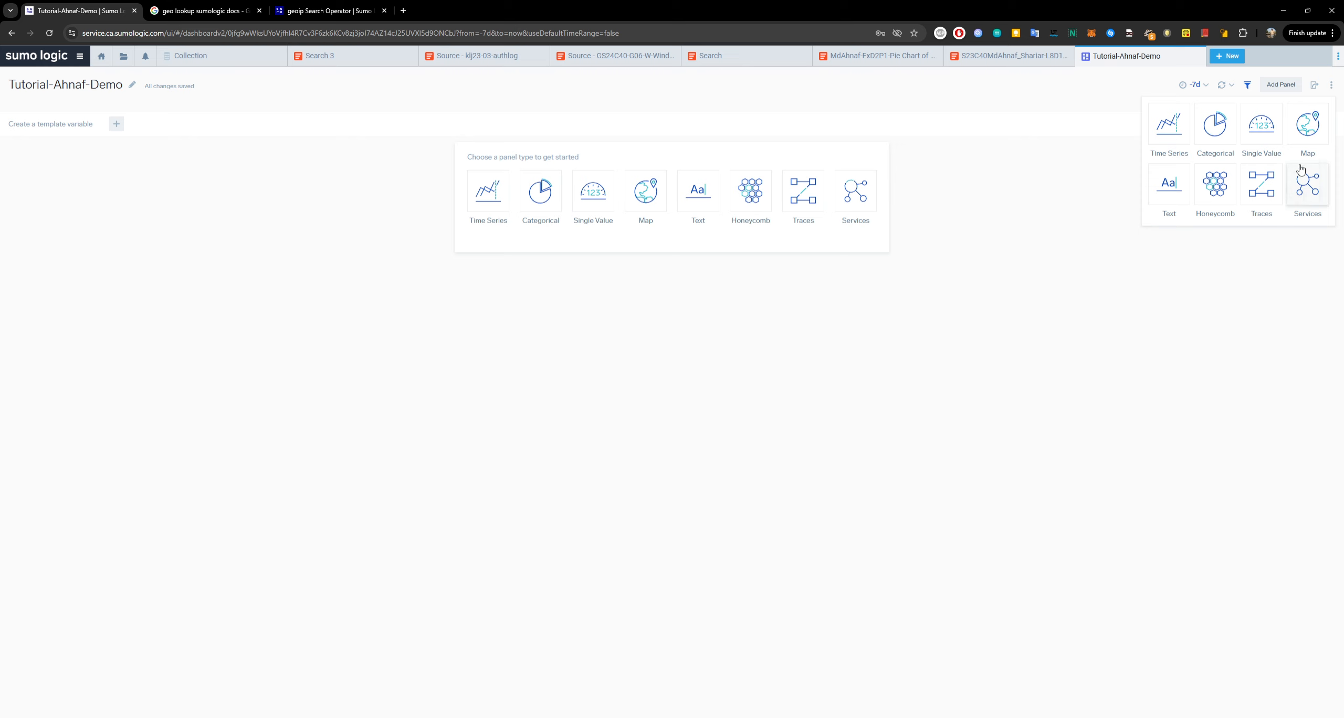
{"action": "left_click", "coordinate": [1166, 133]}
{"action": "left_click", "coordinate": [183, 56]}
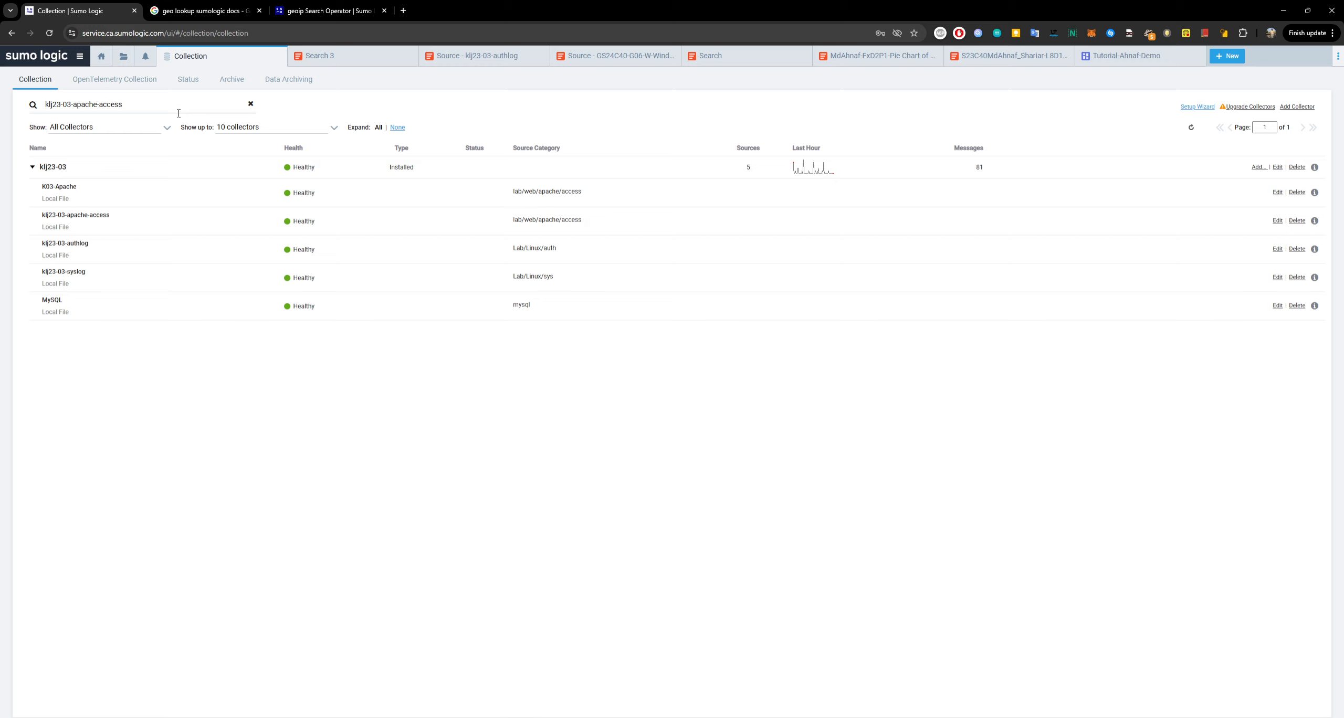
{"action": "left_click", "coordinate": [323, 58]}
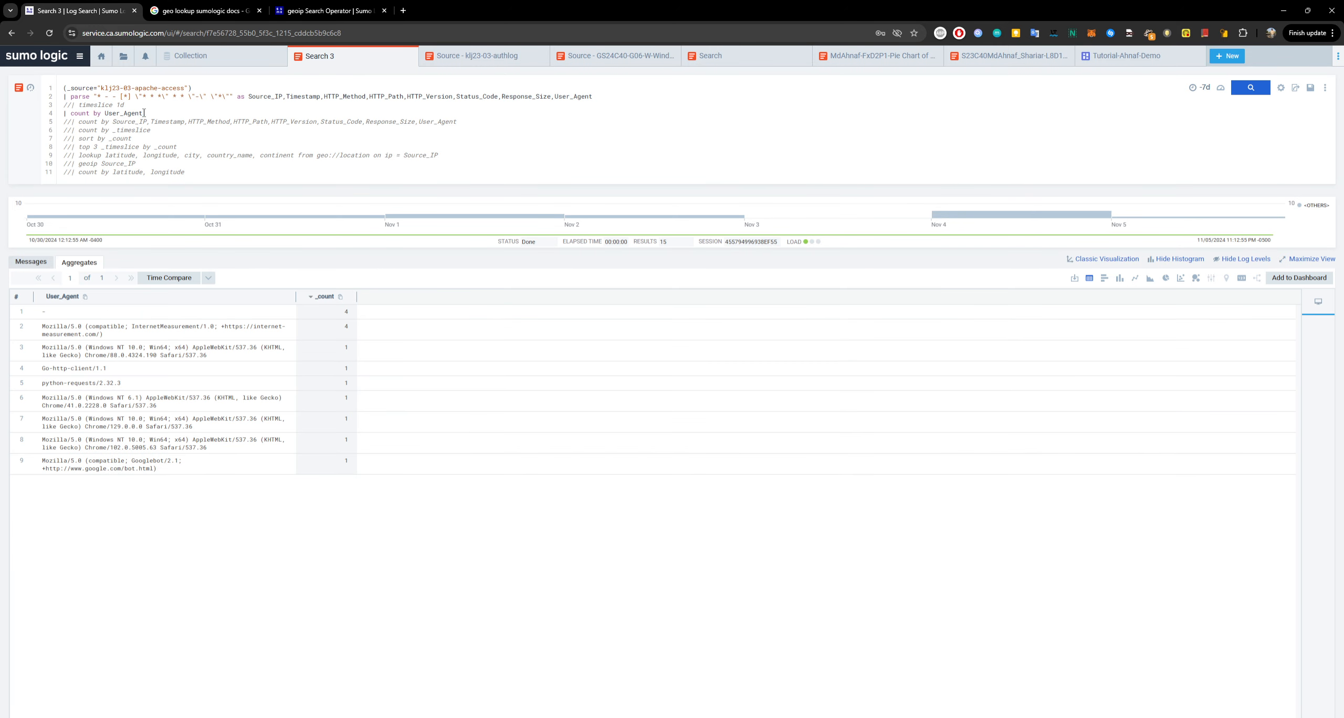
{"action": "left_click_drag", "start_coordinate": [142, 113], "coordinate": [39, 92]}
{"action": "key", "text": "ctrl+c"}
{"action": "left_click", "coordinate": [1126, 56]}
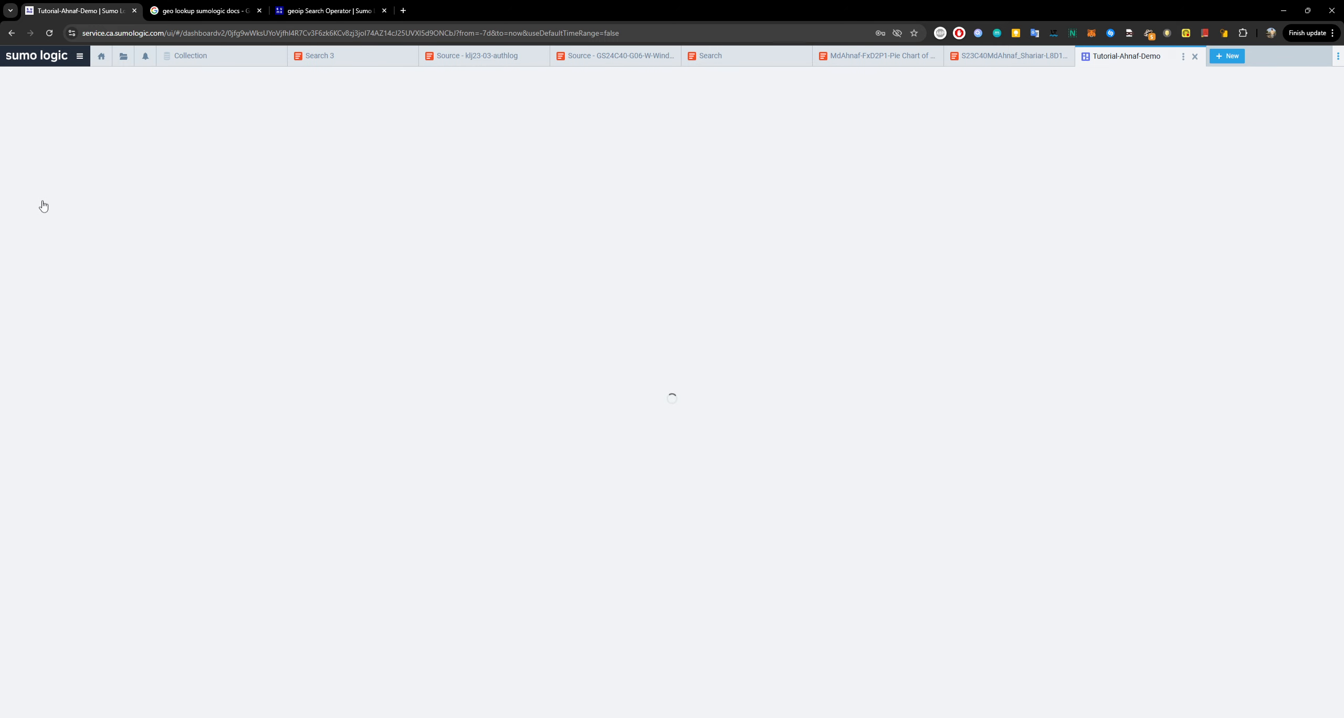
{"action": "left_click", "coordinate": [137, 121]}
{"action": "key", "text": "ctrl+v"}
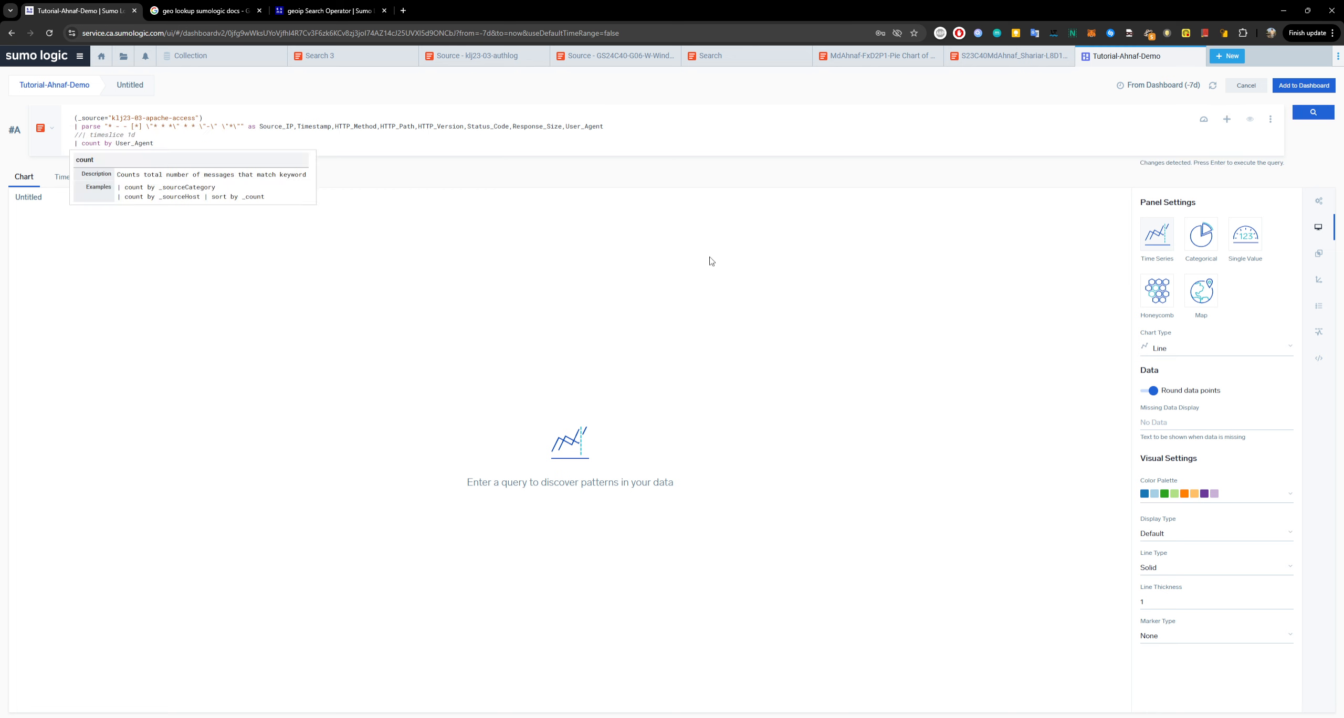
{"action": "key", "text": "Return"}
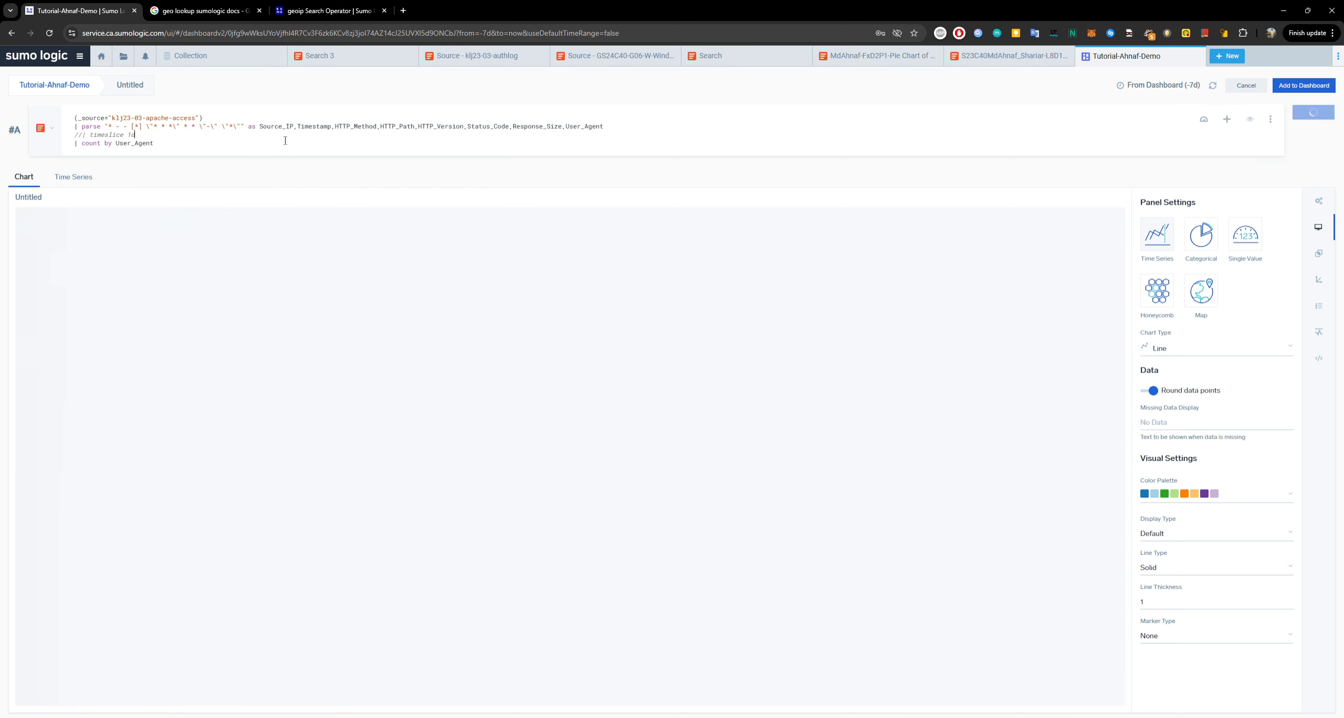
Step: Set the panel's chart type to Table and add the panel to the dashboard
{"action": "left_click", "coordinate": [1275, 346]}
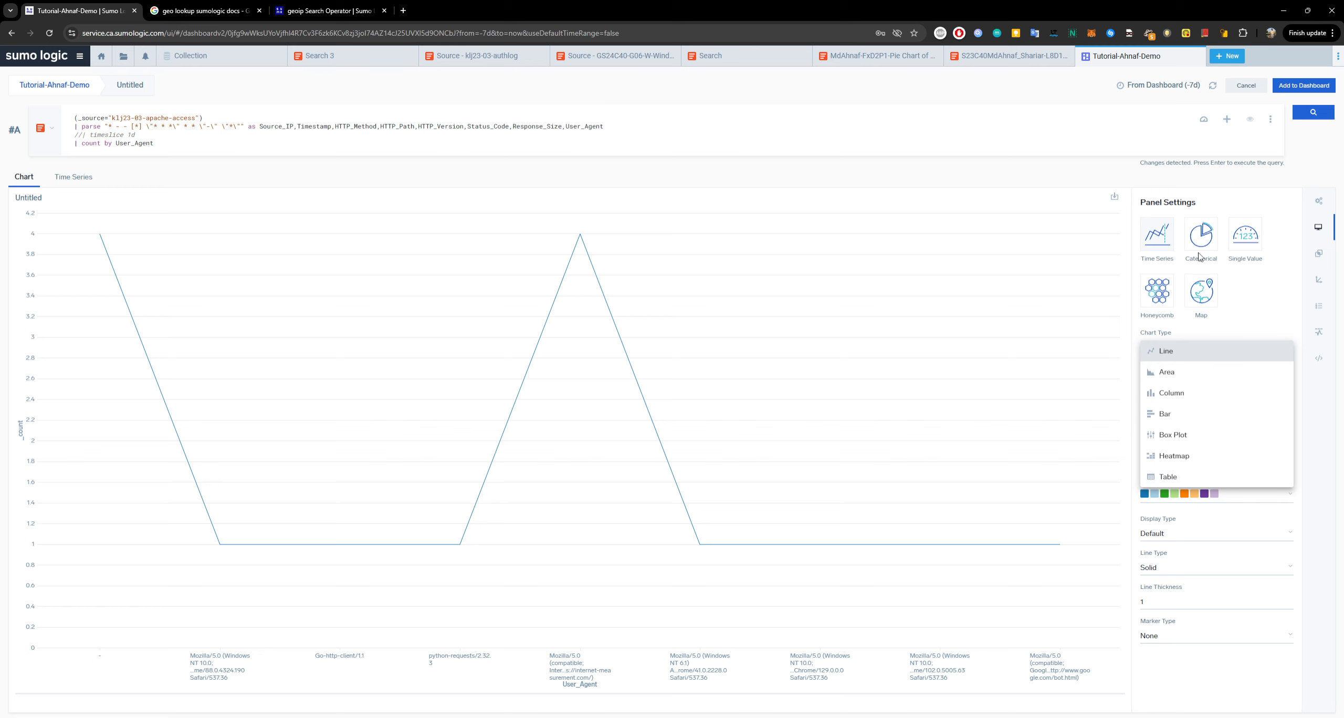
{"action": "left_click", "coordinate": [1228, 476]}
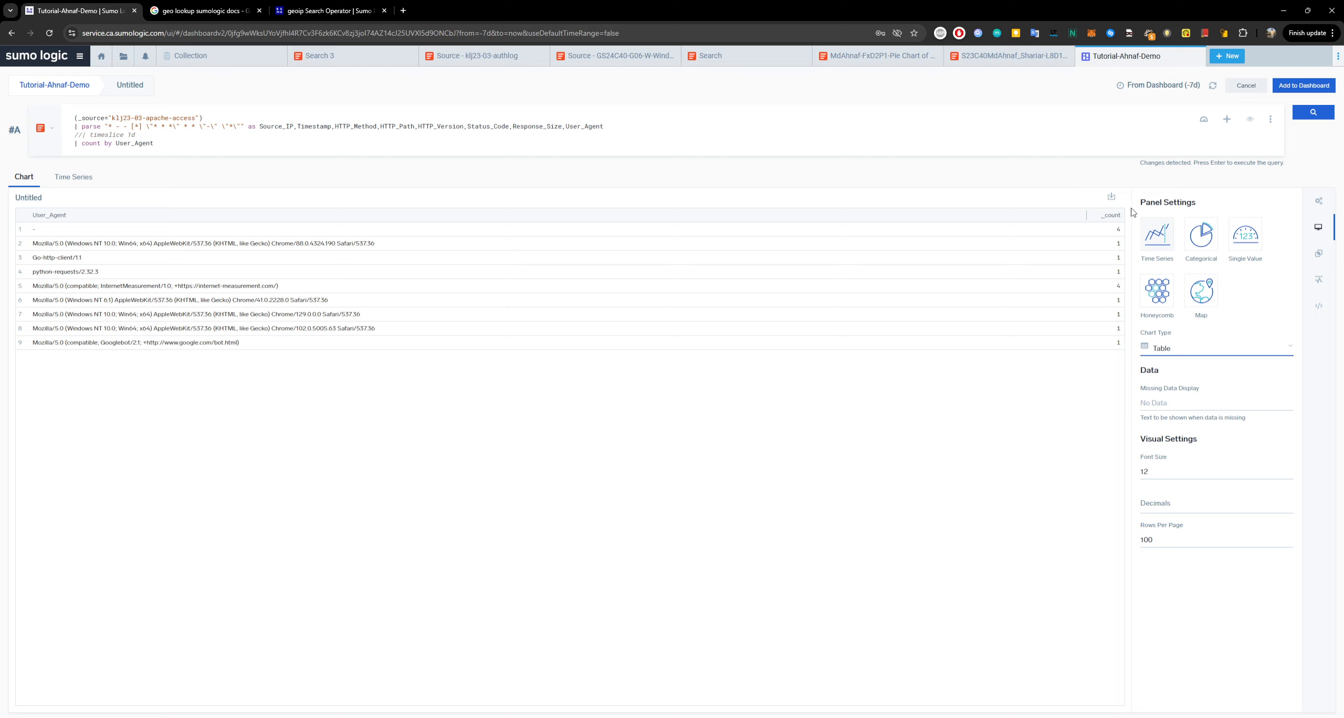
{"action": "left_click", "coordinate": [1296, 91]}
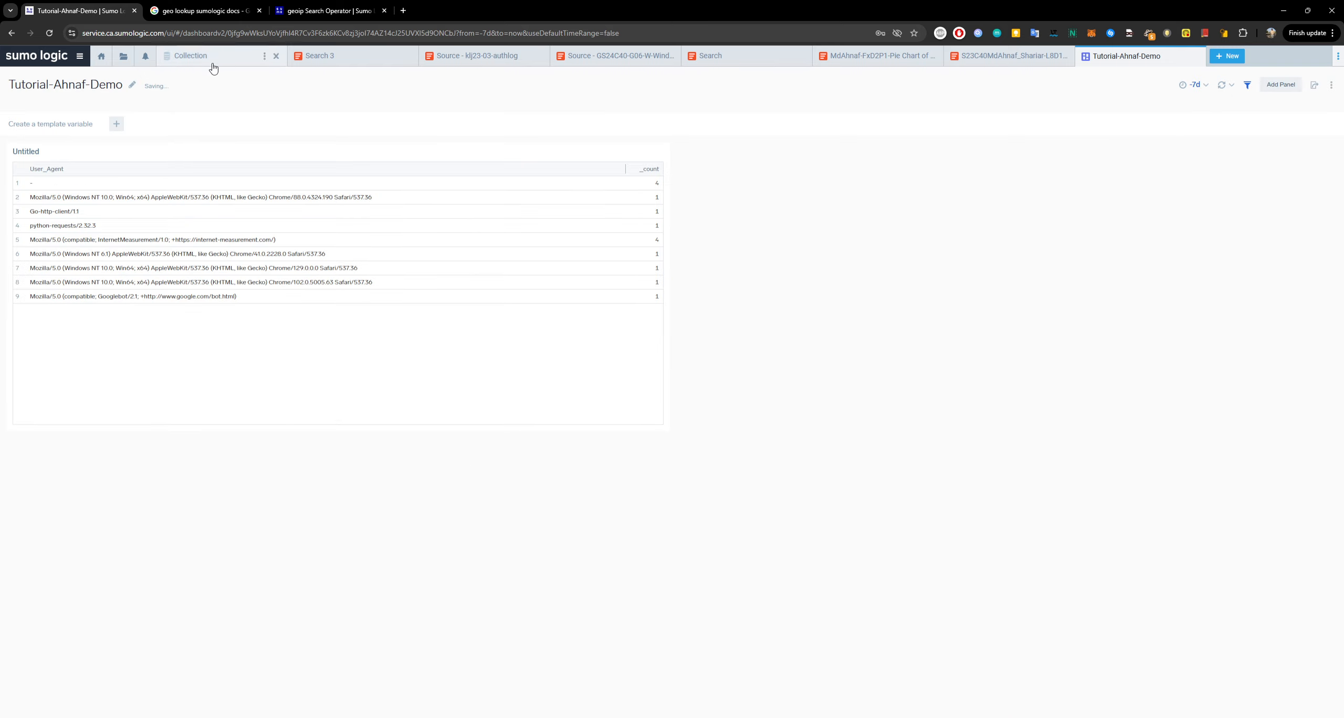
Step: Add the Search 3 results to the tutorial dashboard as a panel titled User Agent Count, and enlarge it to the neighbouring panel's height
{"action": "left_click", "coordinate": [322, 56]}
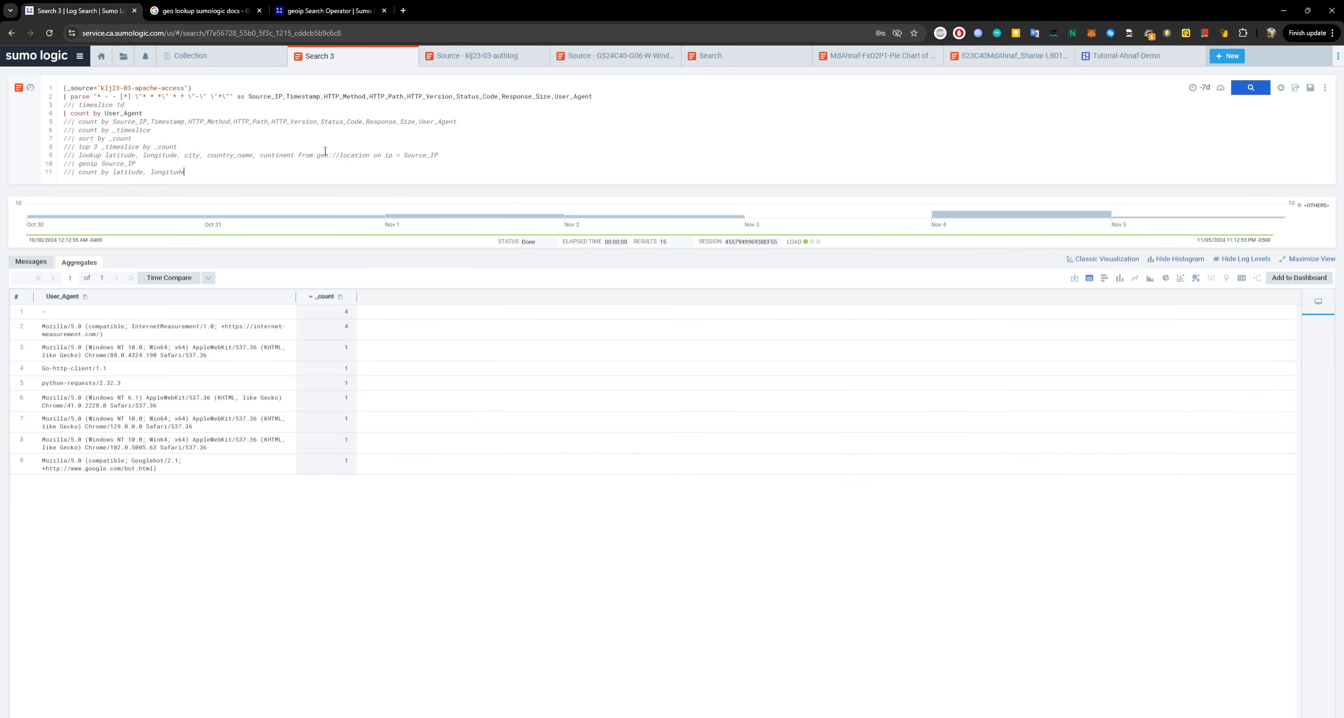
{"action": "left_click", "coordinate": [1284, 278]}
{"action": "left_click_drag", "start_coordinate": [643, 332], "coordinate": [504, 312]}
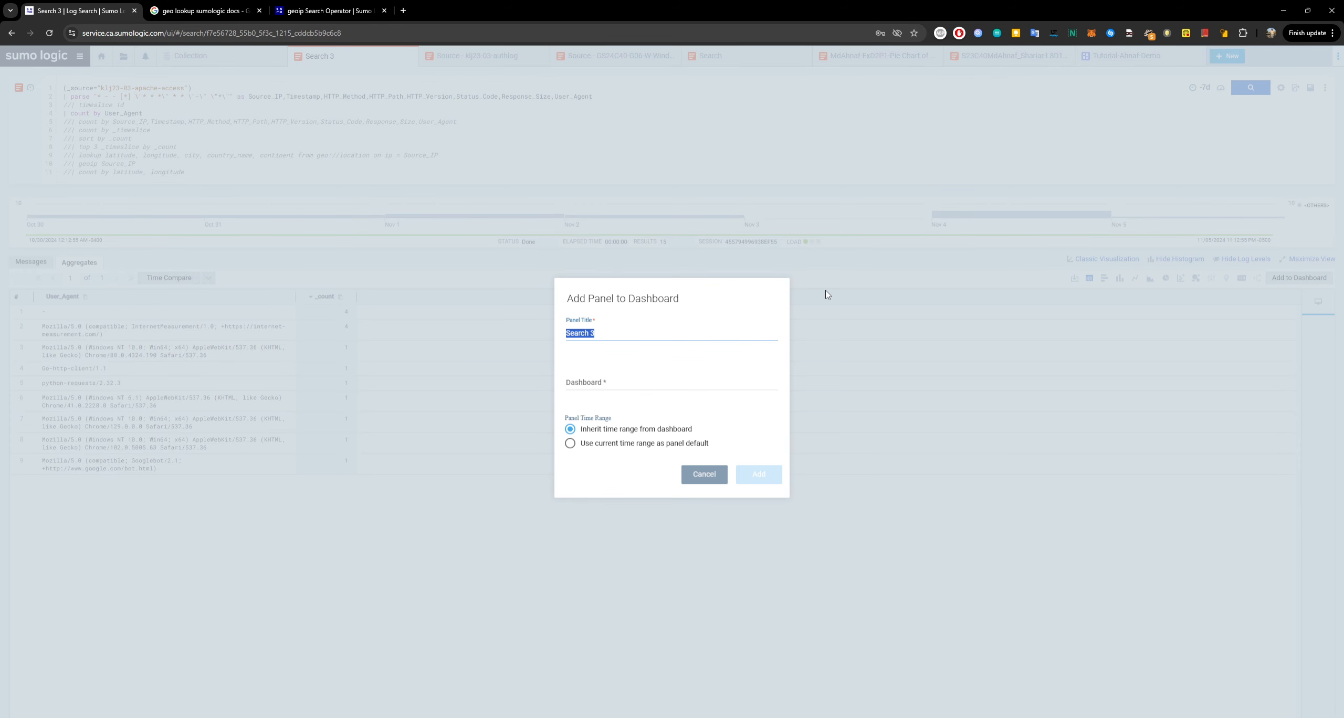
{"action": "type", "text": "User Agent Count"}
{"action": "key", "text": "Tab"}
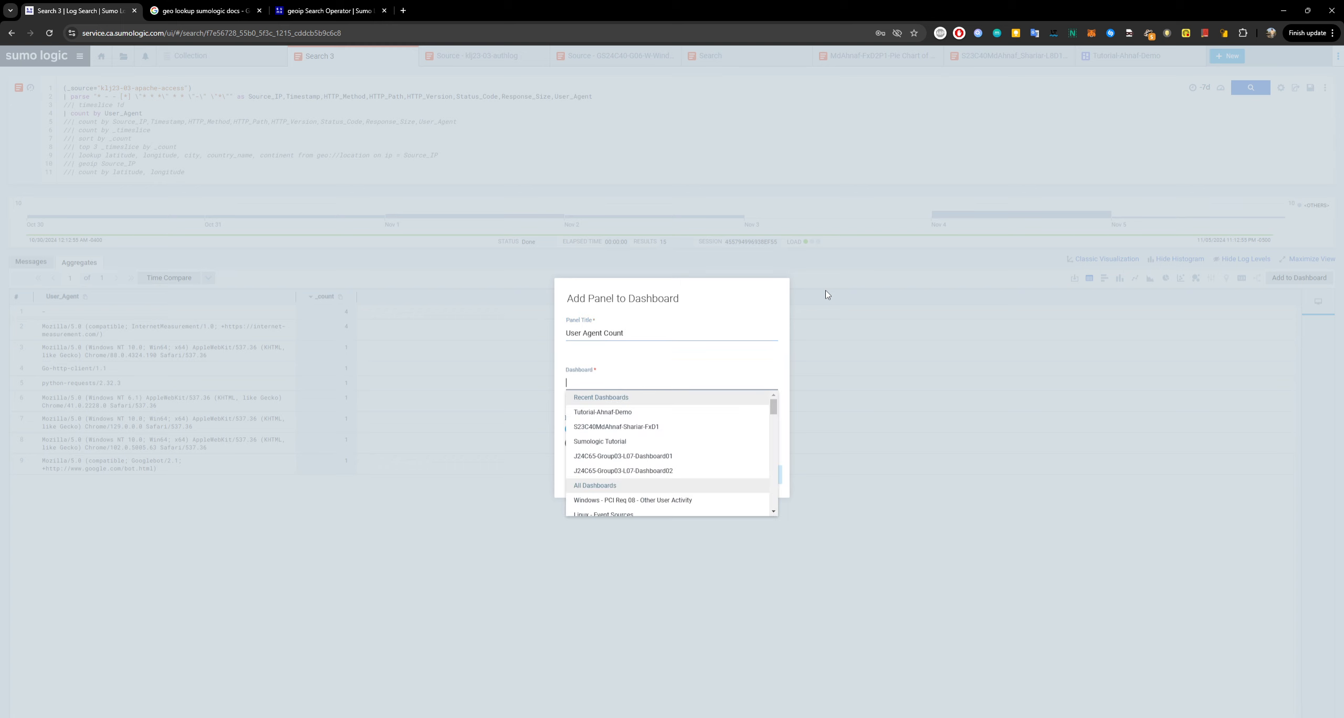
{"action": "left_click", "coordinate": [605, 412]}
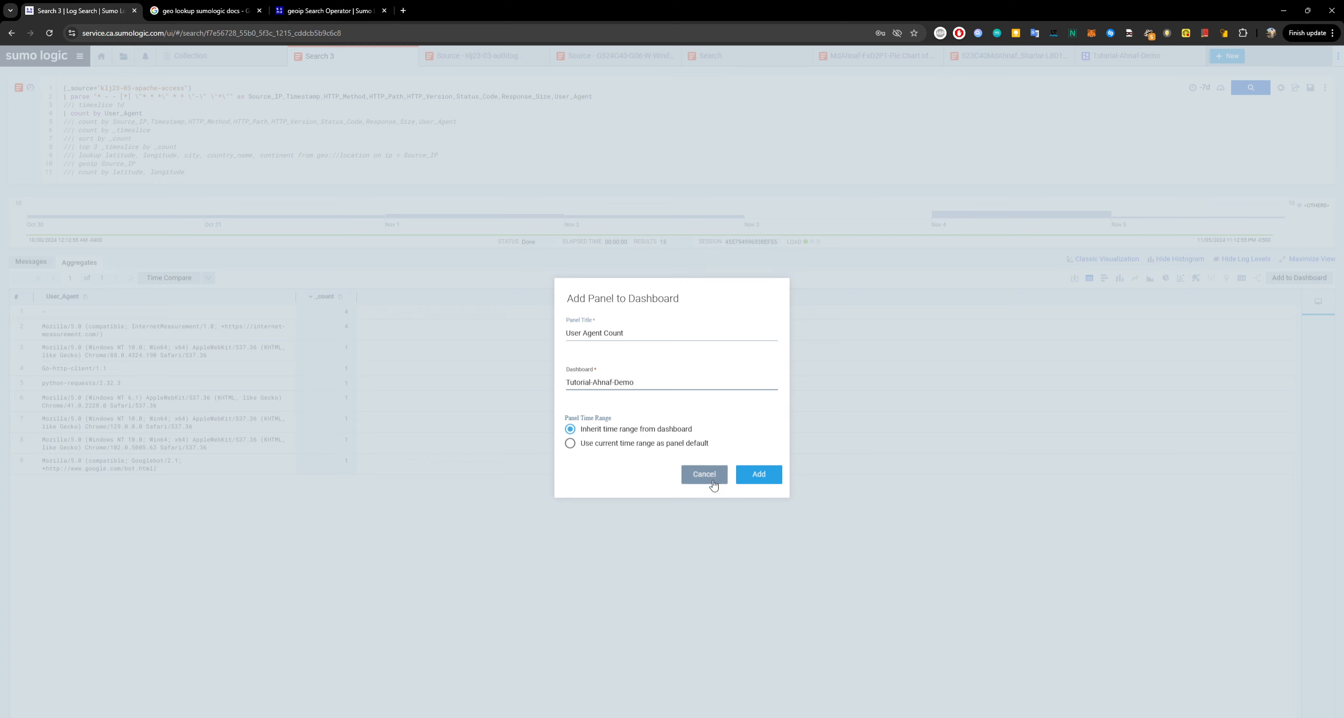
{"action": "left_click", "coordinate": [759, 475]}
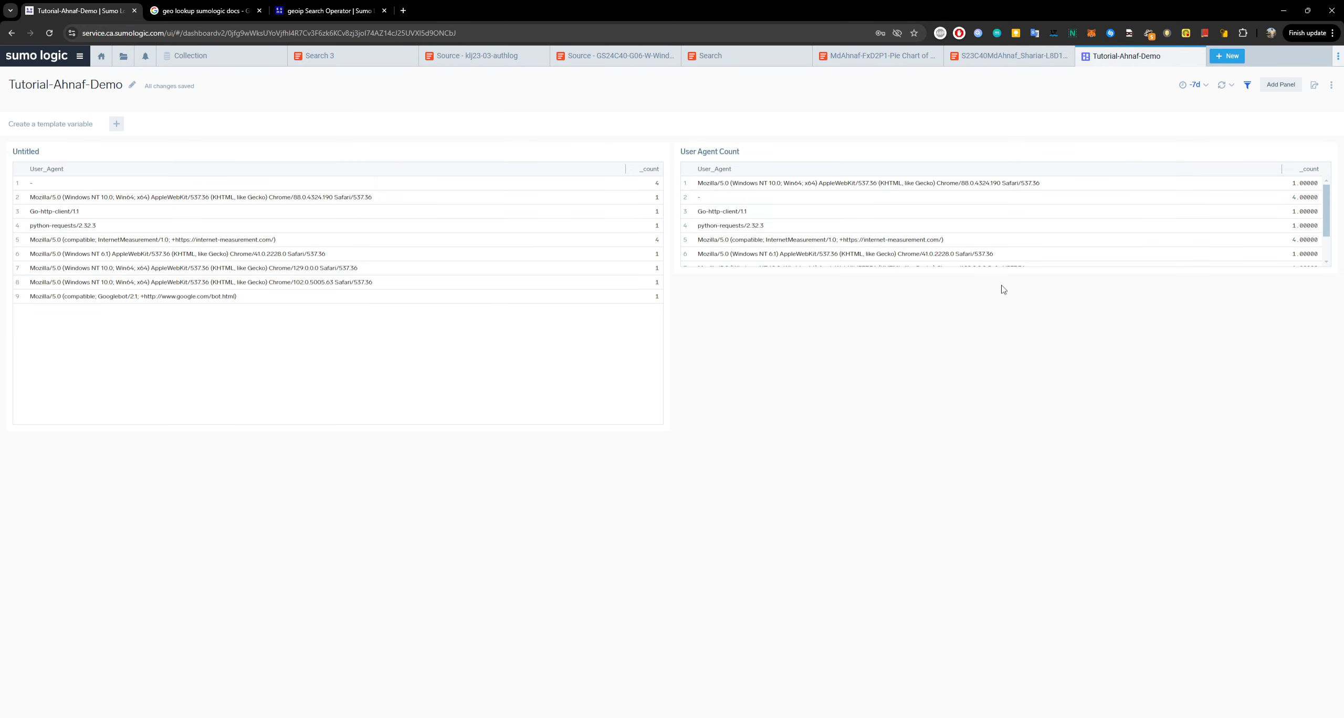
{"action": "left_click_drag", "start_coordinate": [1333, 271], "coordinate": [1338, 427]}
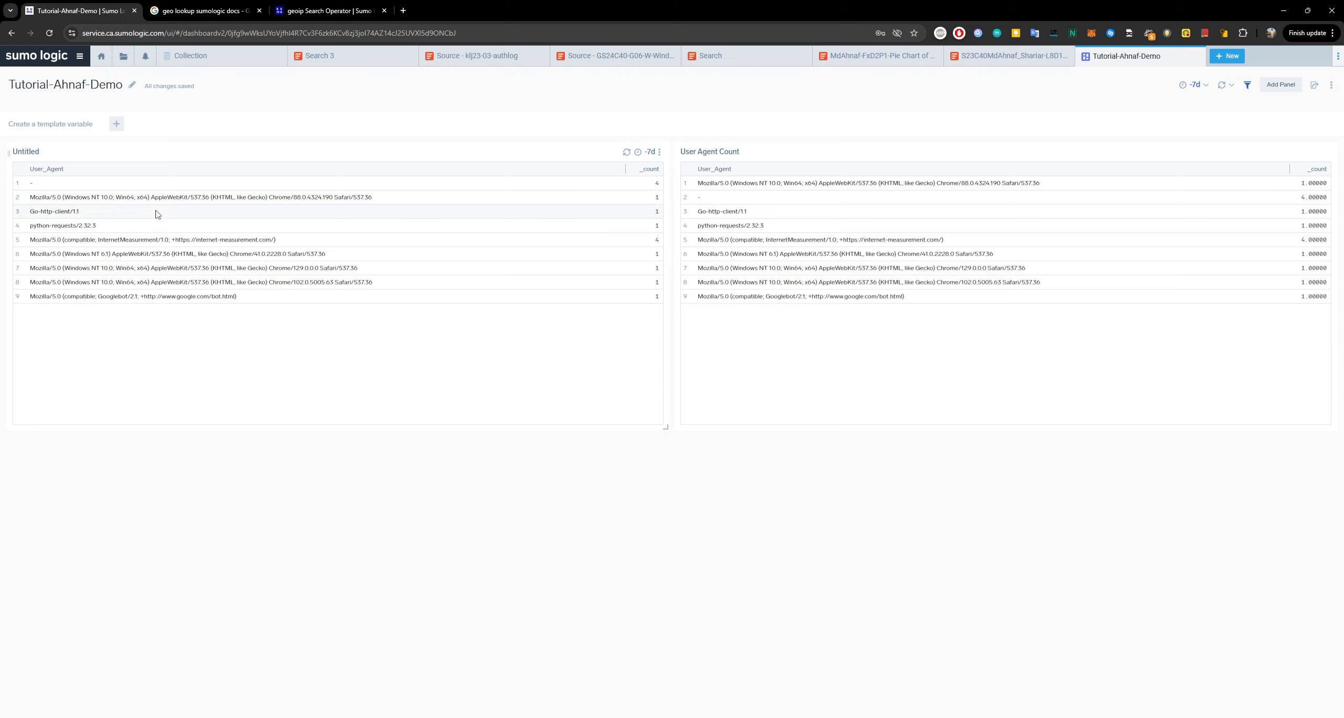
Step: Retitle the Untitled panel as User-Agent_Count and update the dashboard with the change
{"action": "left_click", "coordinate": [661, 152]}
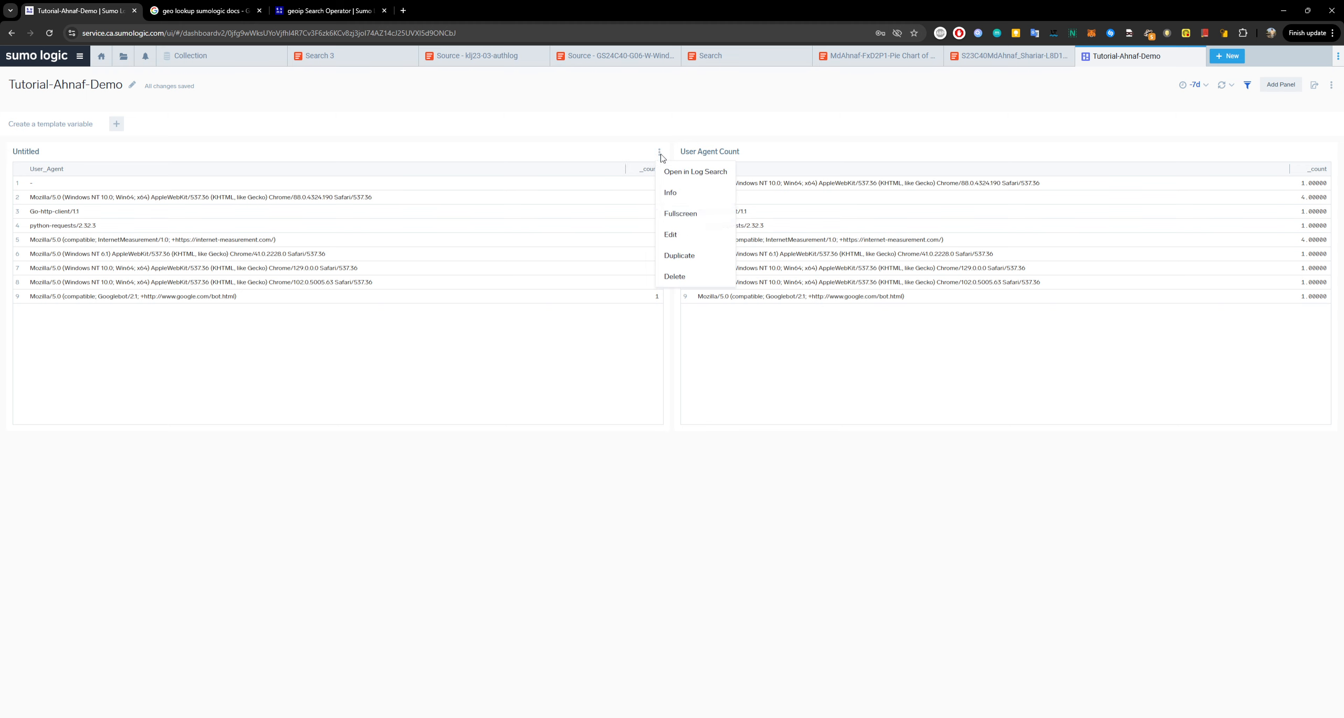
{"action": "left_click", "coordinate": [664, 152]}
{"action": "left_click", "coordinate": [664, 153]}
{"action": "left_click", "coordinate": [677, 234]}
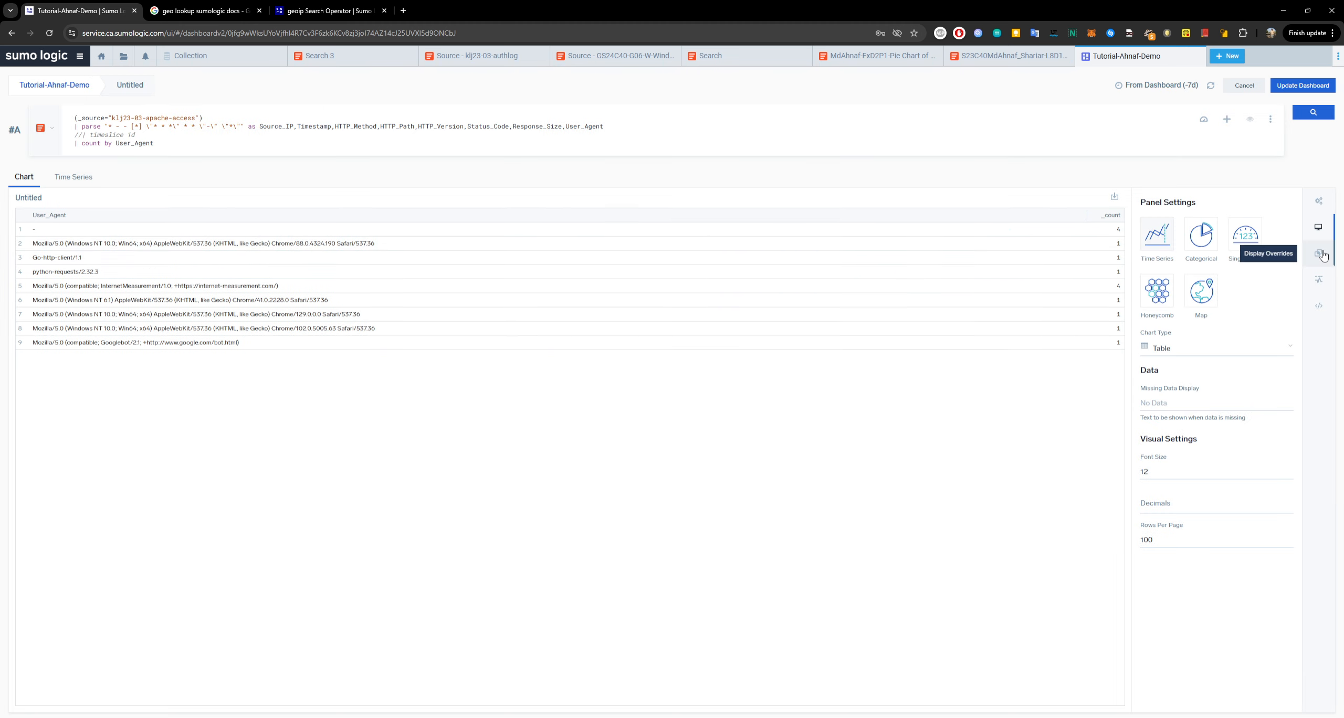
{"action": "left_click", "coordinate": [1321, 201]}
{"action": "left_click_drag", "start_coordinate": [1288, 218], "coordinate": [1086, 209]}
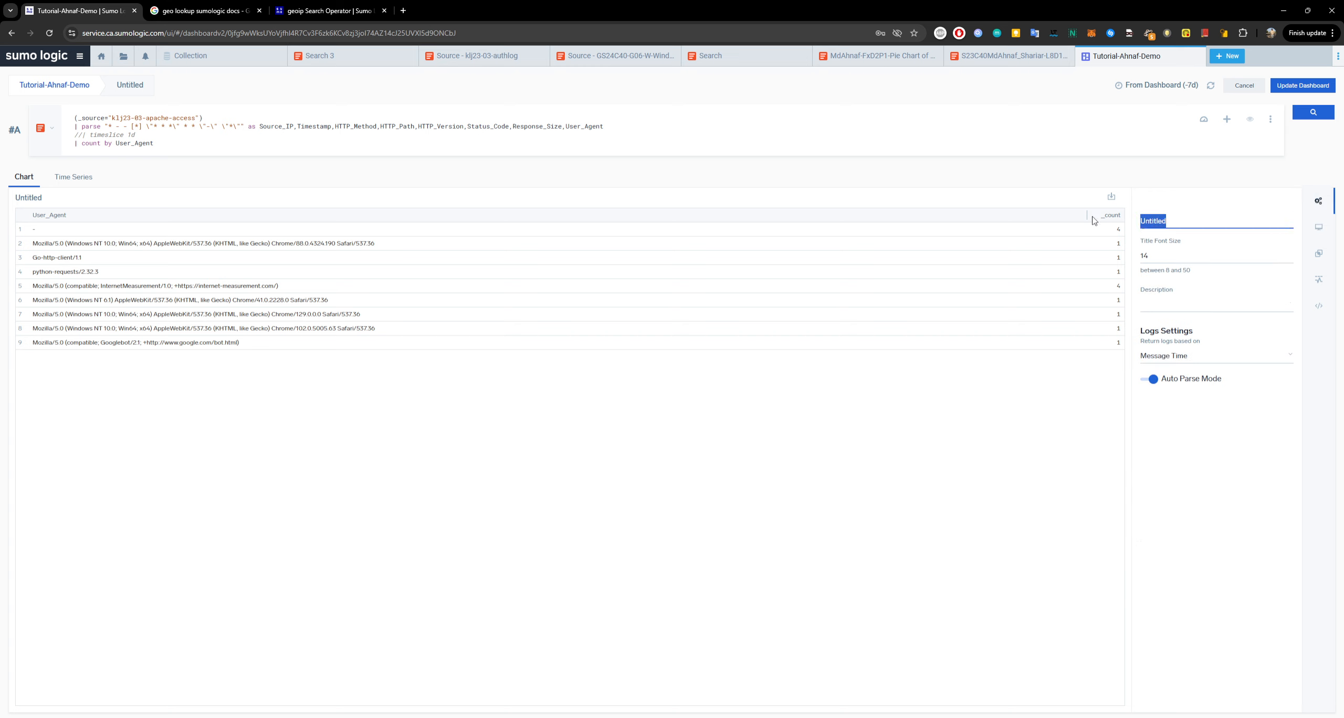
{"action": "type", "text": "U"}
{"action": "type", "text": "ser-Agent"}
{"action": "type", "text": "_Cou"}
{"action": "type", "text": "nbt"}
{"action": "key", "text": "BackSpace"}
{"action": "key", "text": "BackSpace"}
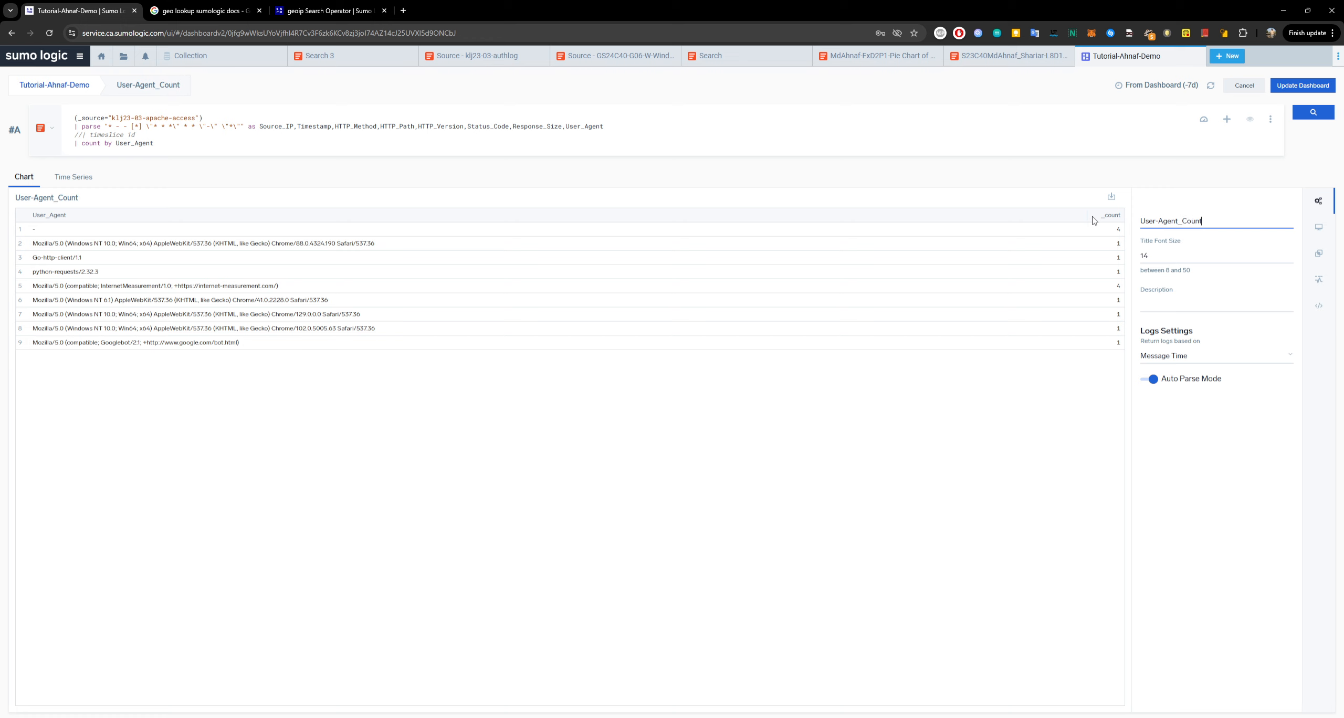
{"action": "left_click", "coordinate": [1048, 401]}
{"action": "left_click", "coordinate": [1303, 85]}
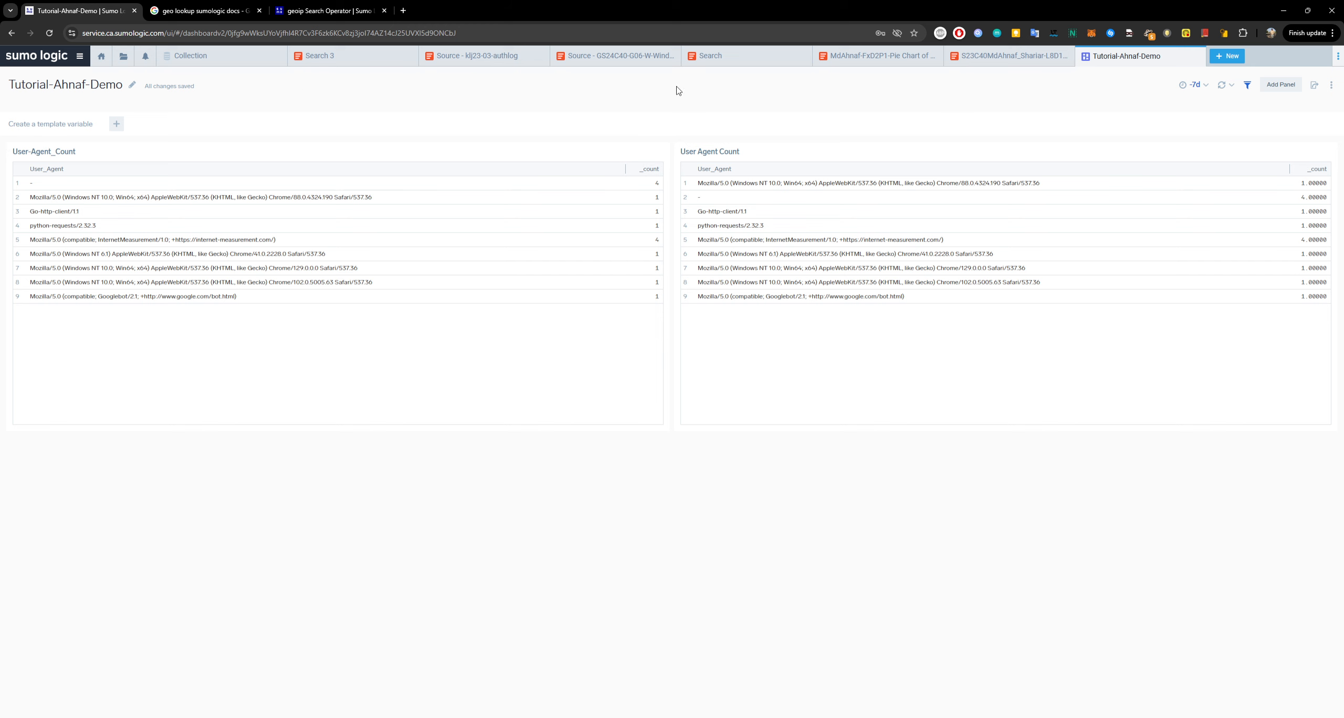
Step: In Search 3, enable the timeslice 1d and count by _timeslice lines, comment out count by User_Agent, and run the query
{"action": "left_click", "coordinate": [323, 57]}
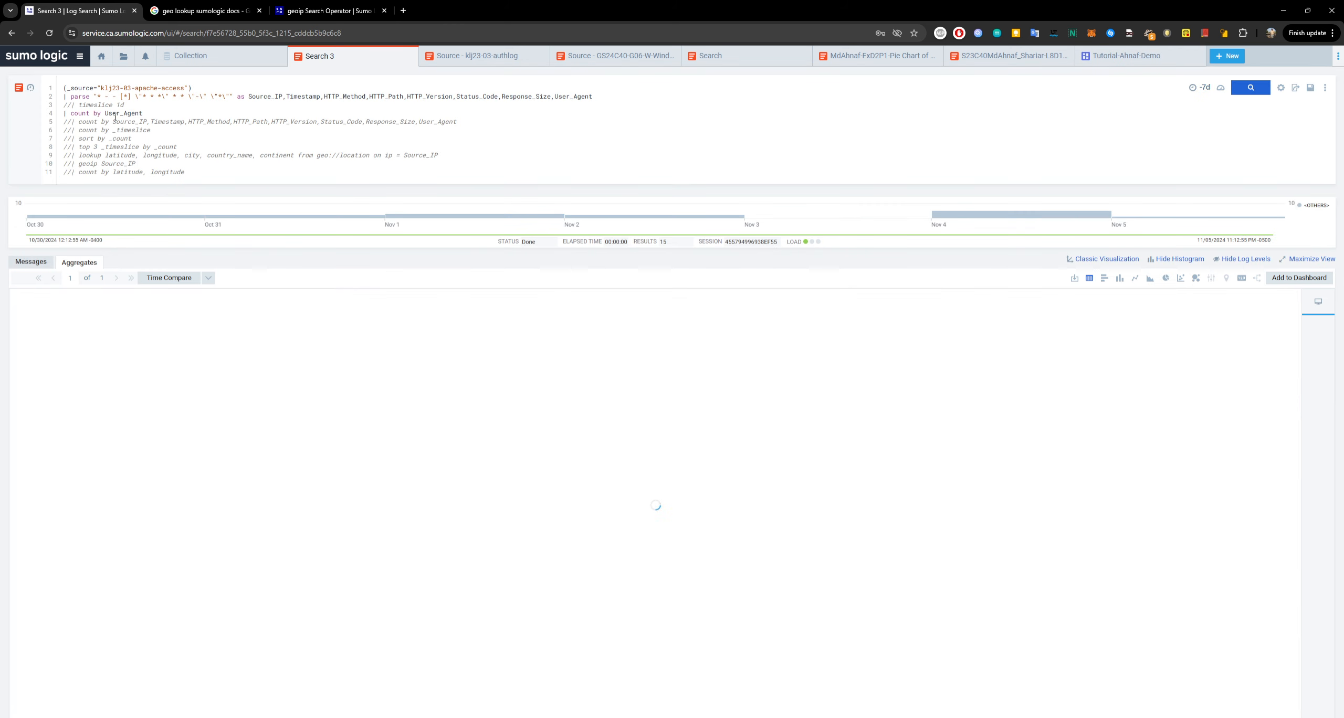
{"action": "left_click", "coordinate": [71, 105]}
{"action": "key", "text": "BackSpace"}
{"action": "key", "text": "BackSpace"}
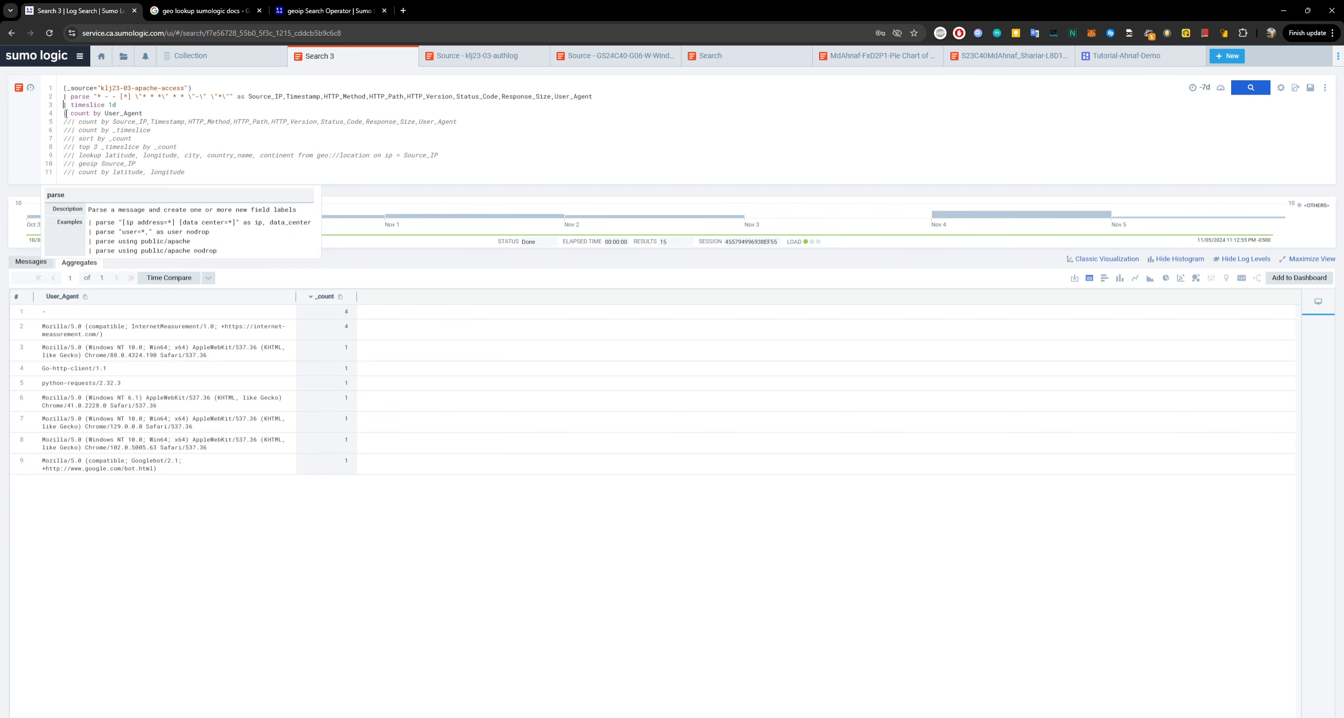
{"action": "key", "text": "Down"}
{"action": "type", "text": "//"}
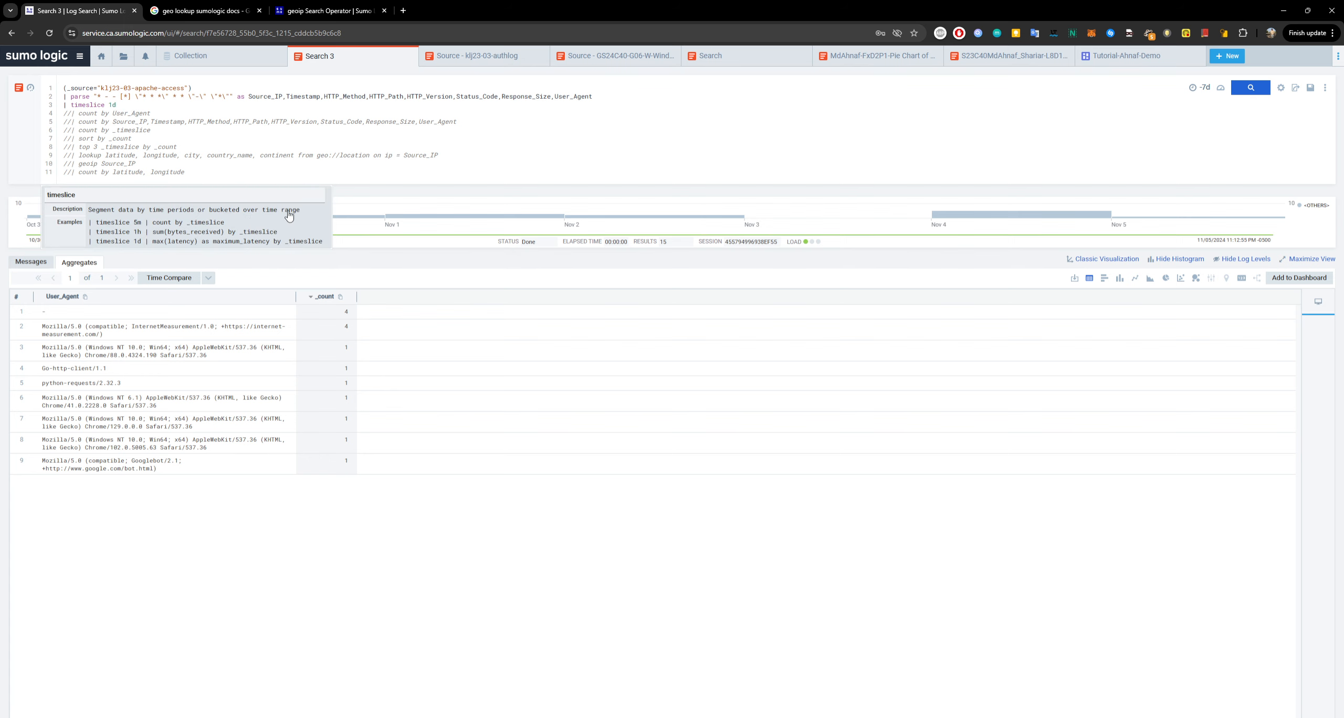
{"action": "left_click", "coordinate": [73, 129]}
{"action": "key", "text": "BackSpace"}
{"action": "key", "text": "BackSpace"}
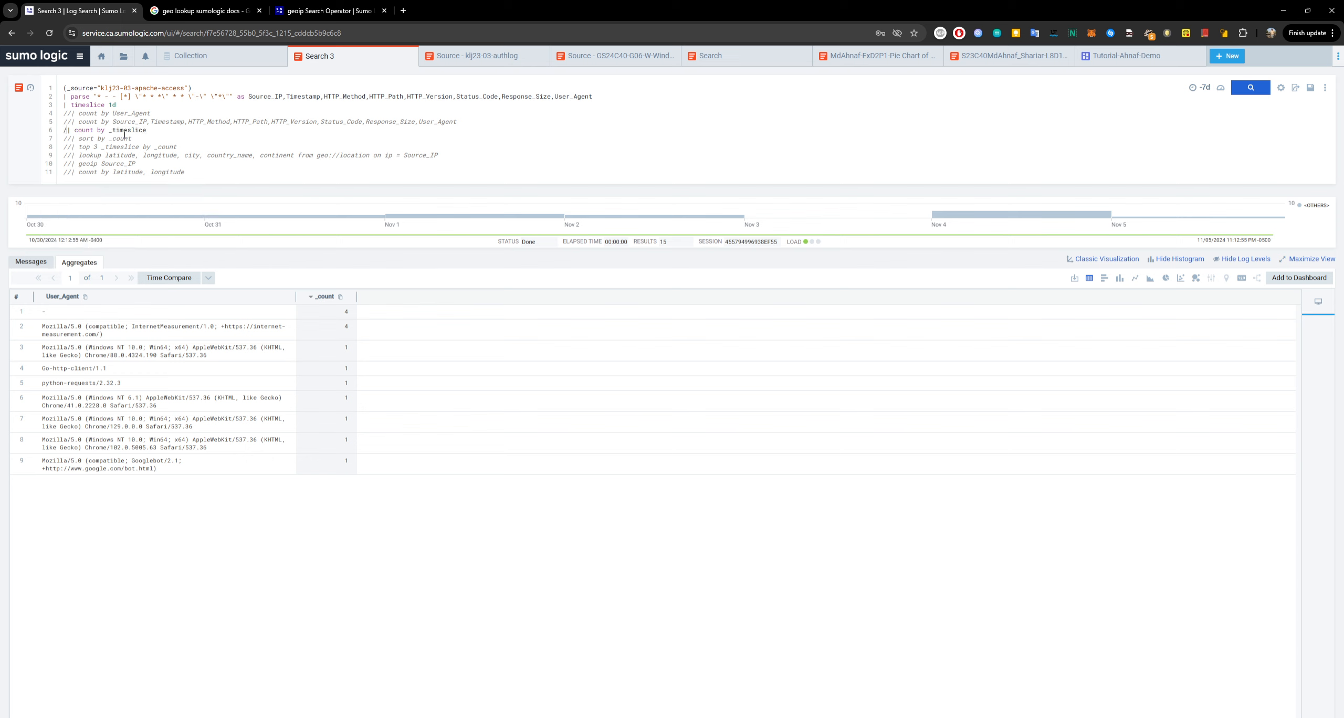
{"action": "key", "text": "Return"}
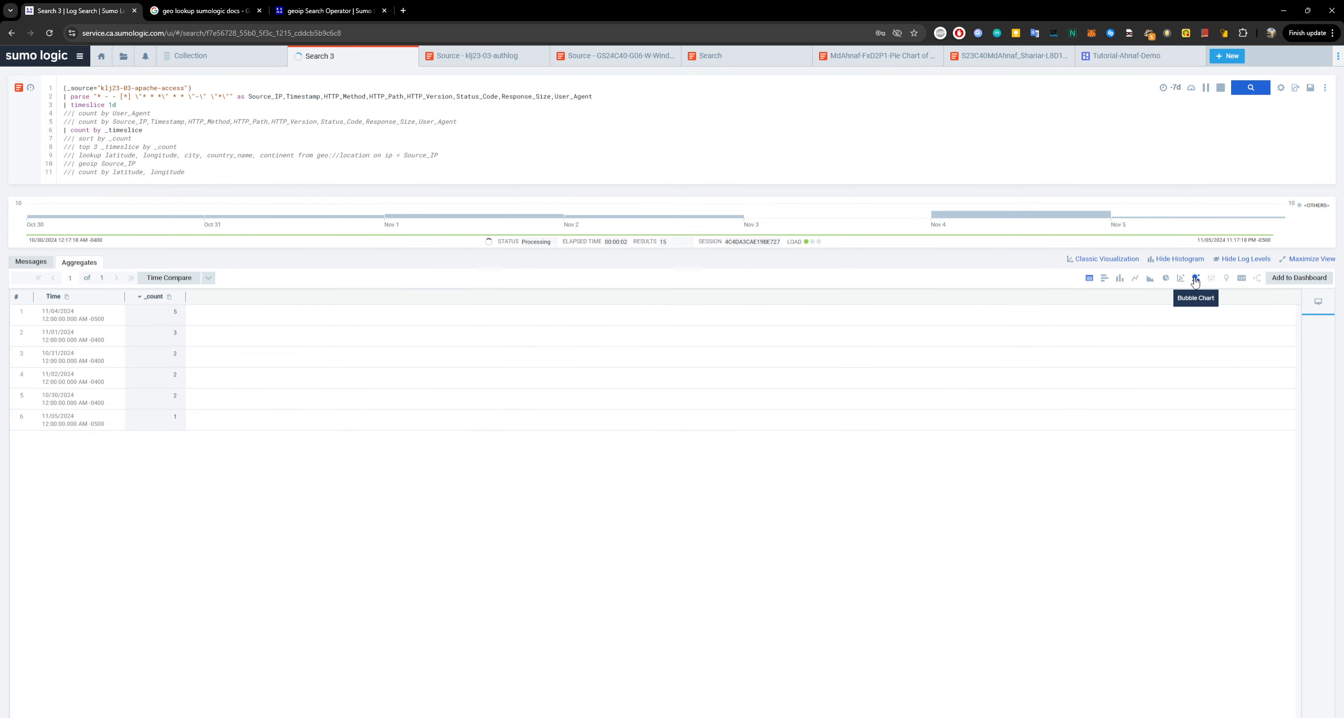
Step: Compare the timeslice counts as area and line charts, and keep the area chart
{"action": "left_click", "coordinate": [1149, 279]}
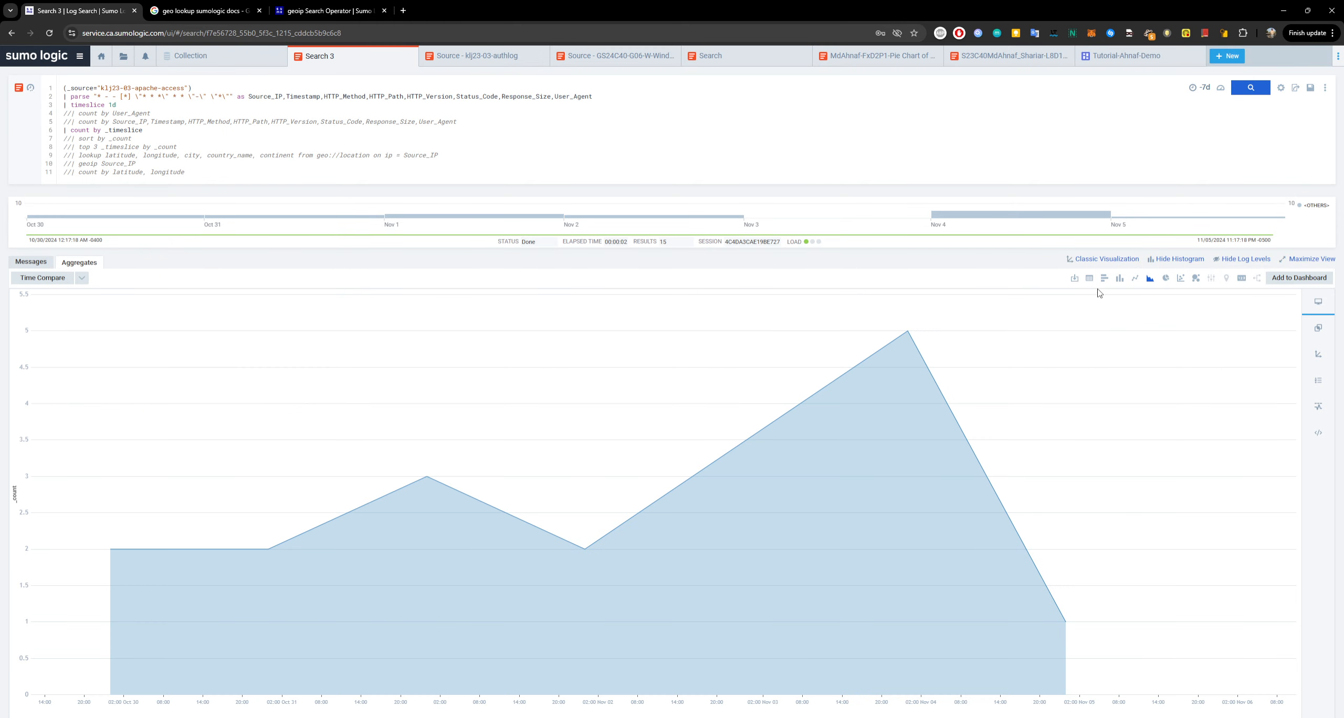
{"action": "left_click", "coordinate": [1134, 278]}
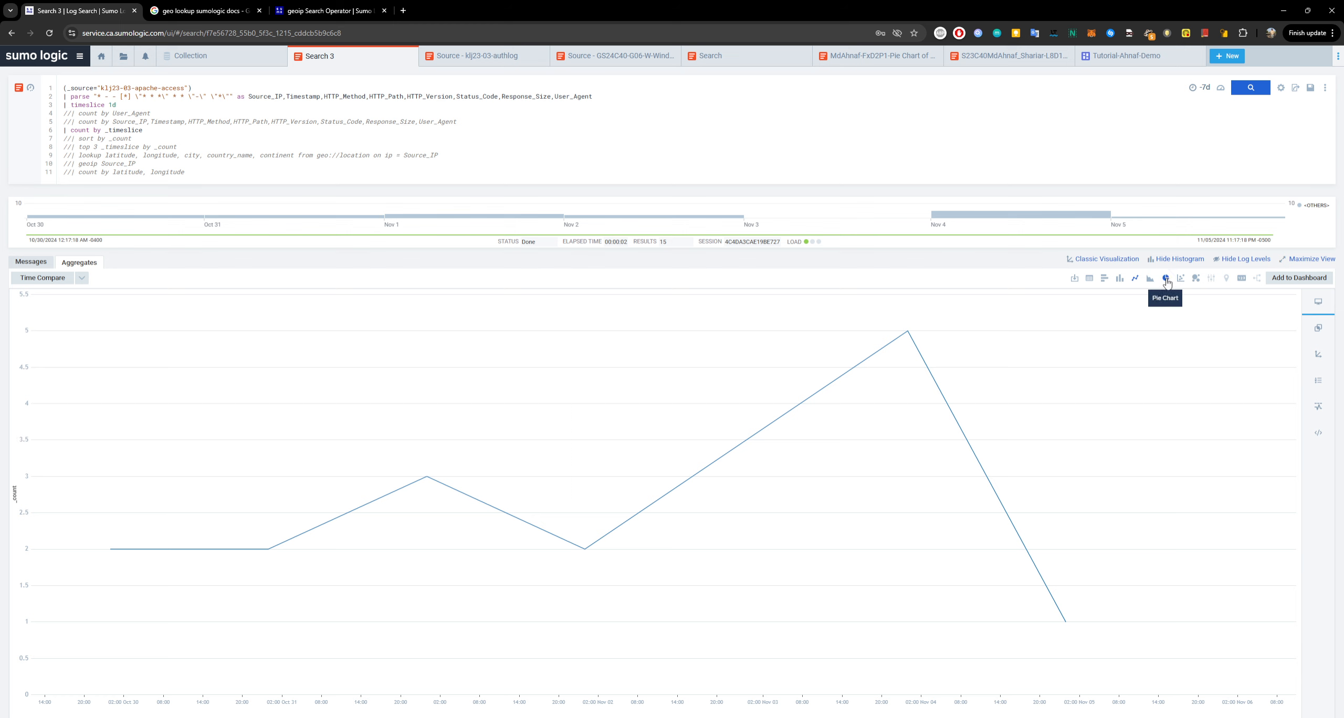
{"action": "left_click", "coordinate": [1150, 278]}
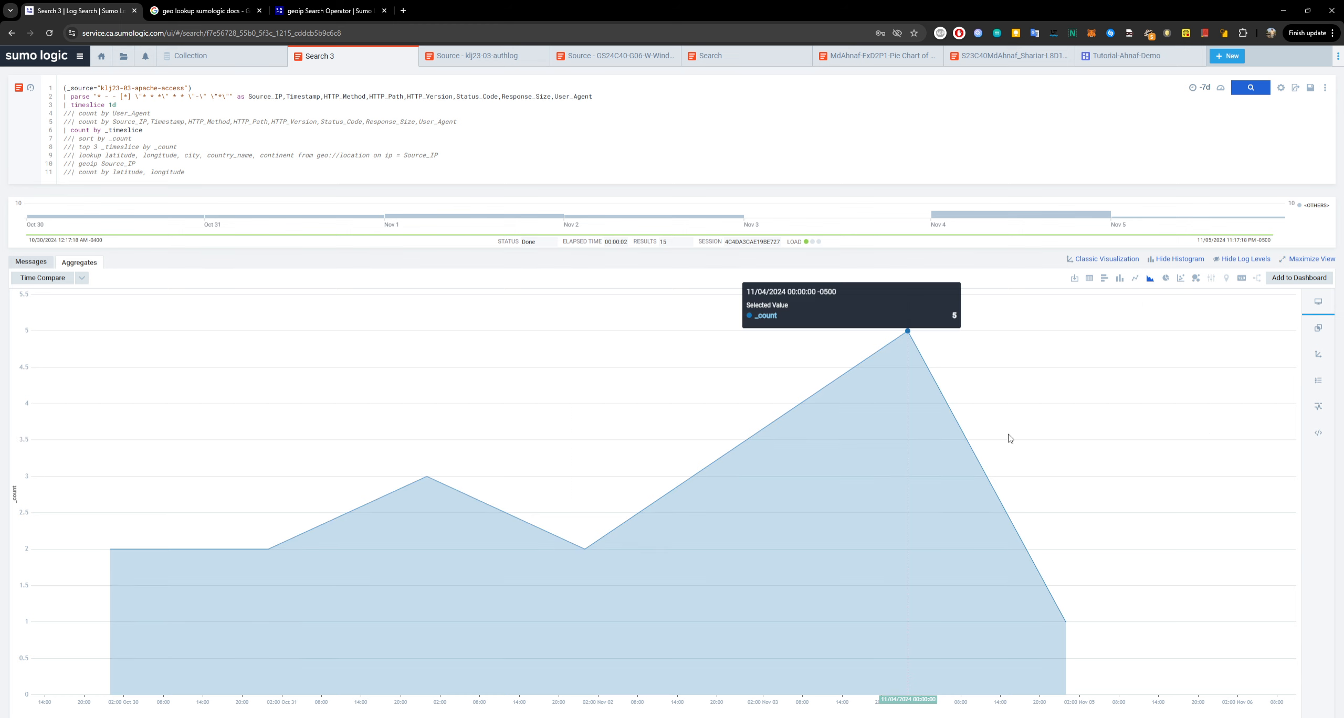
Step: Add the area chart to the tutorial dashboard as a panel titled TimeSlice Count
{"action": "left_click", "coordinate": [1299, 278]}
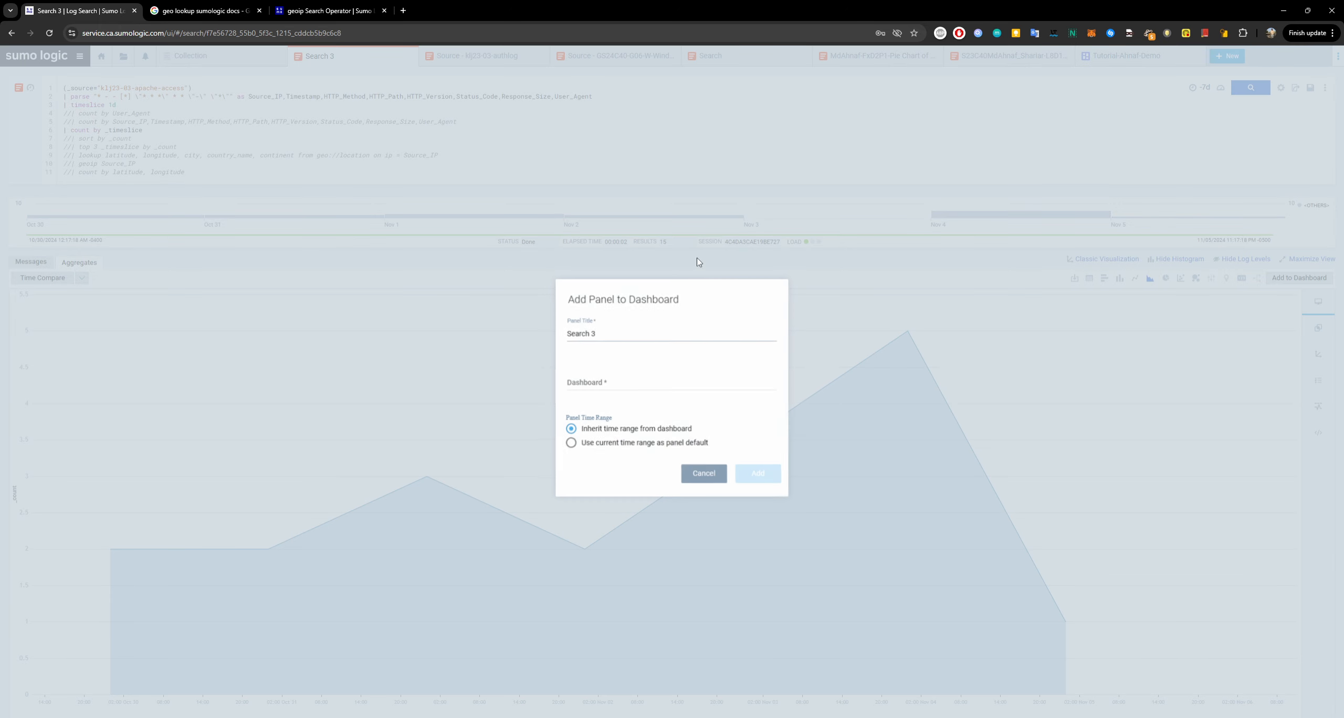
{"action": "left_click_drag", "start_coordinate": [617, 330], "coordinate": [486, 324]}
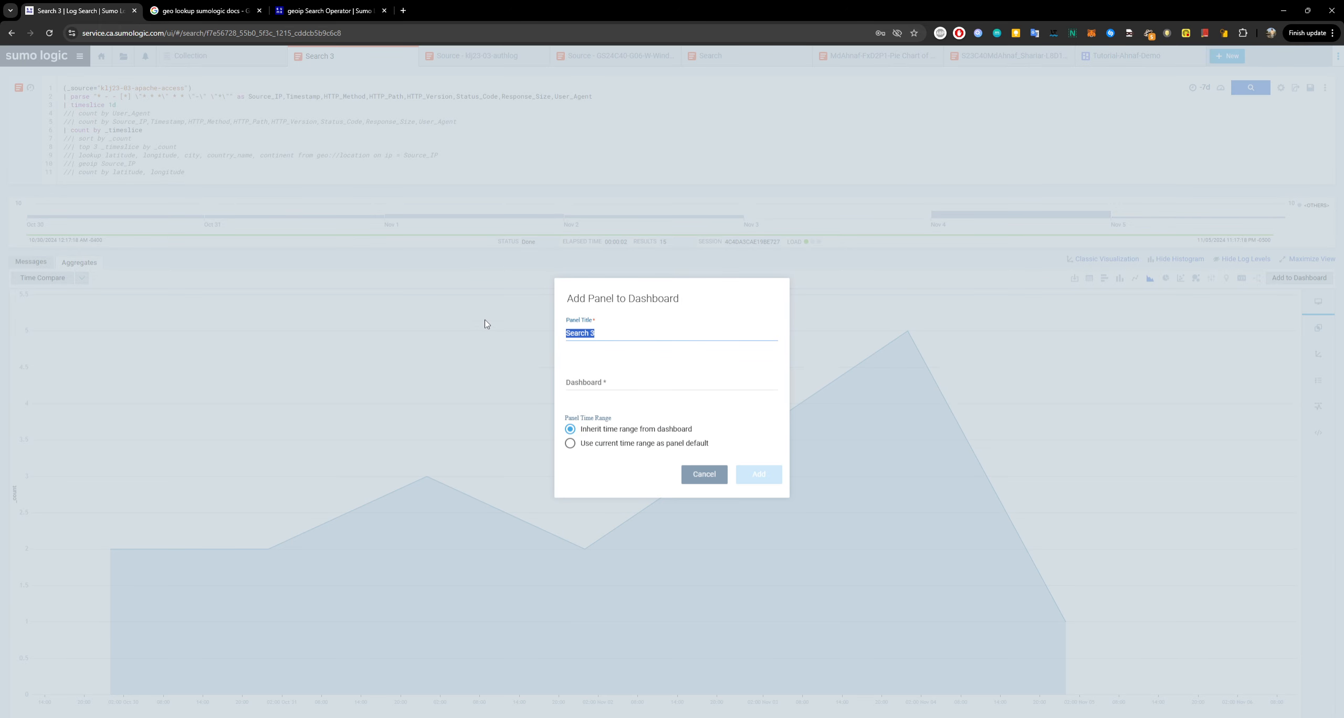
{"action": "type", "text": "T"}
{"action": "left_click", "coordinate": [633, 379]}
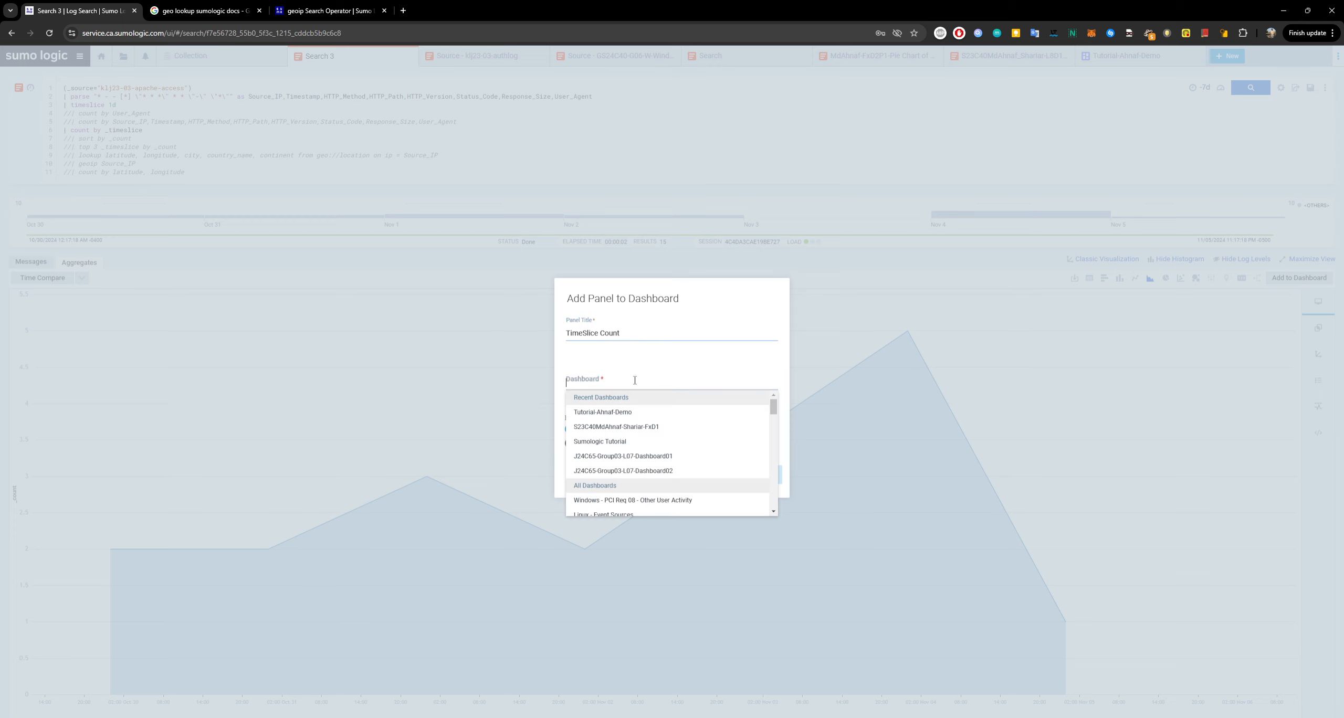
{"action": "left_click", "coordinate": [646, 426]}
{"action": "left_click", "coordinate": [766, 470]}
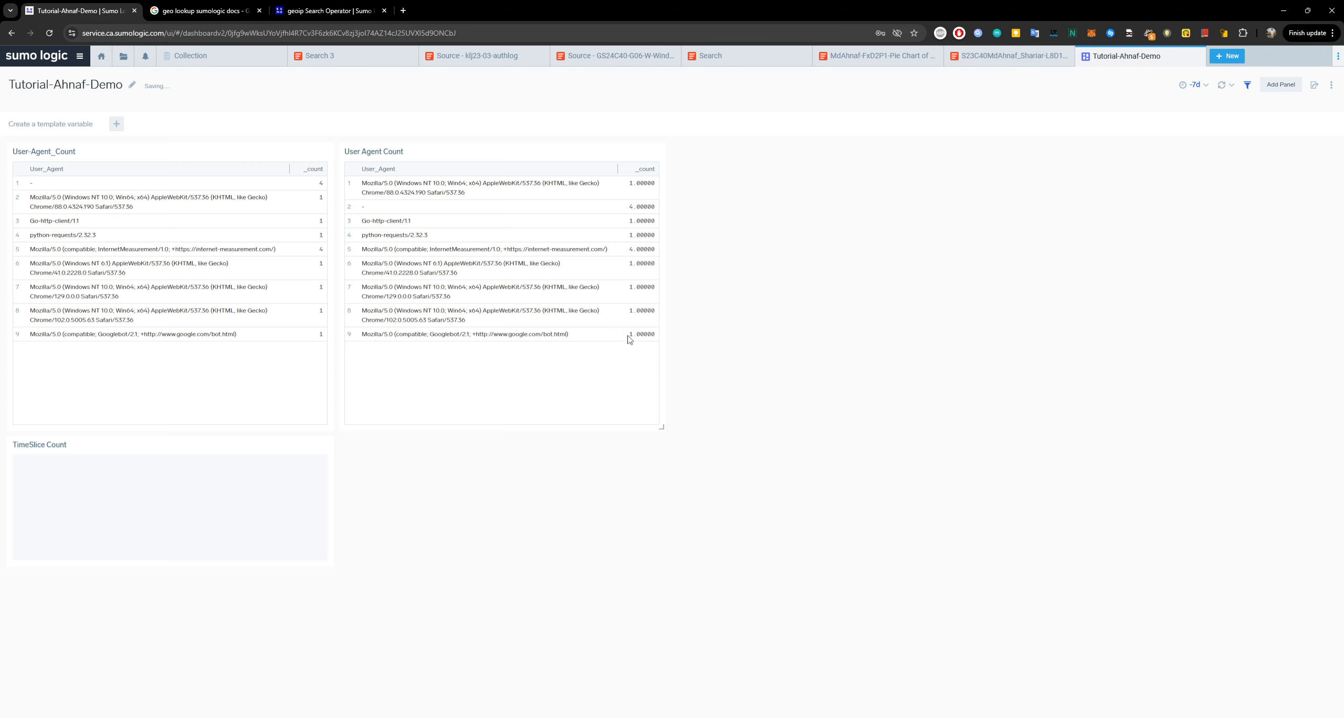
Step: Delete the User-Agent_Count panel and enlarge the TimeSlice Count panel to the height of the User Agent Count panel
{"action": "left_click", "coordinate": [660, 152]}
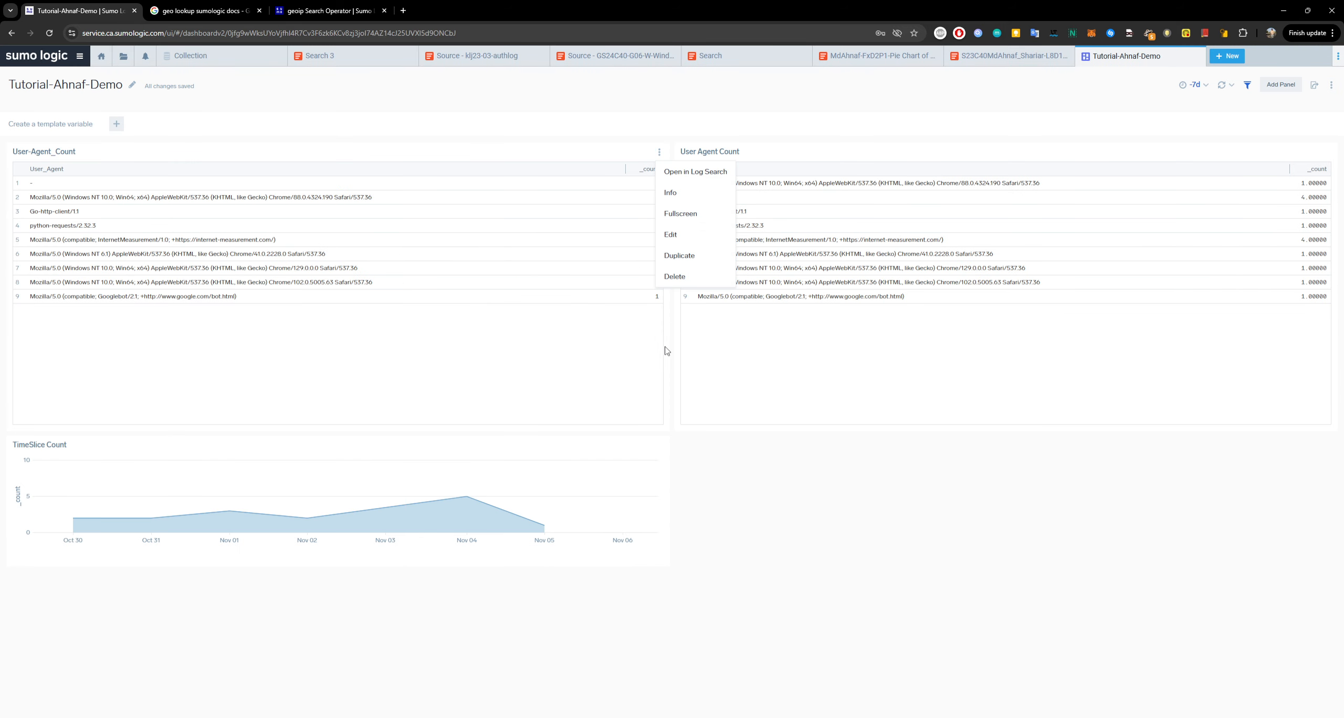
{"action": "left_click", "coordinate": [671, 283]}
{"action": "left_click_drag", "start_coordinate": [670, 269], "coordinate": [674, 429]}
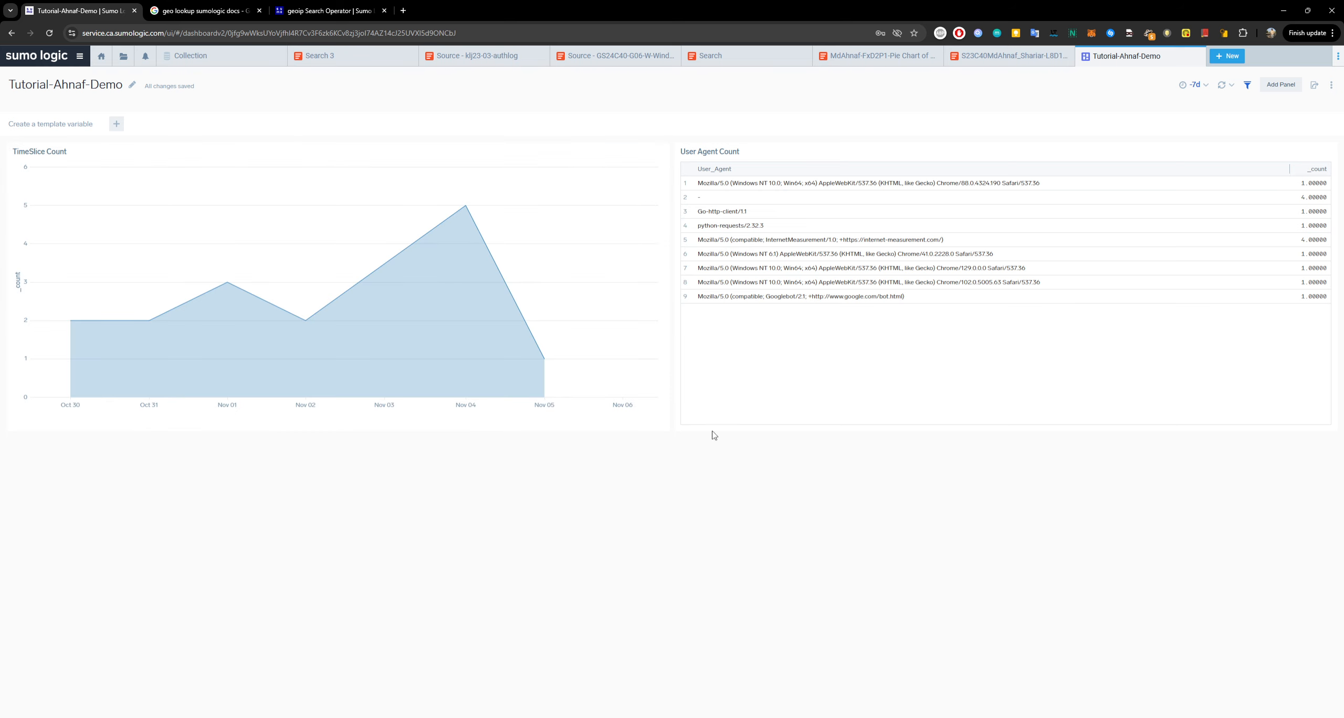
Step: In Search 3, comment out both timeslice lines, enable geoip Source_IP and count by latitude, longitude, and run the query
{"action": "left_click", "coordinate": [317, 55]}
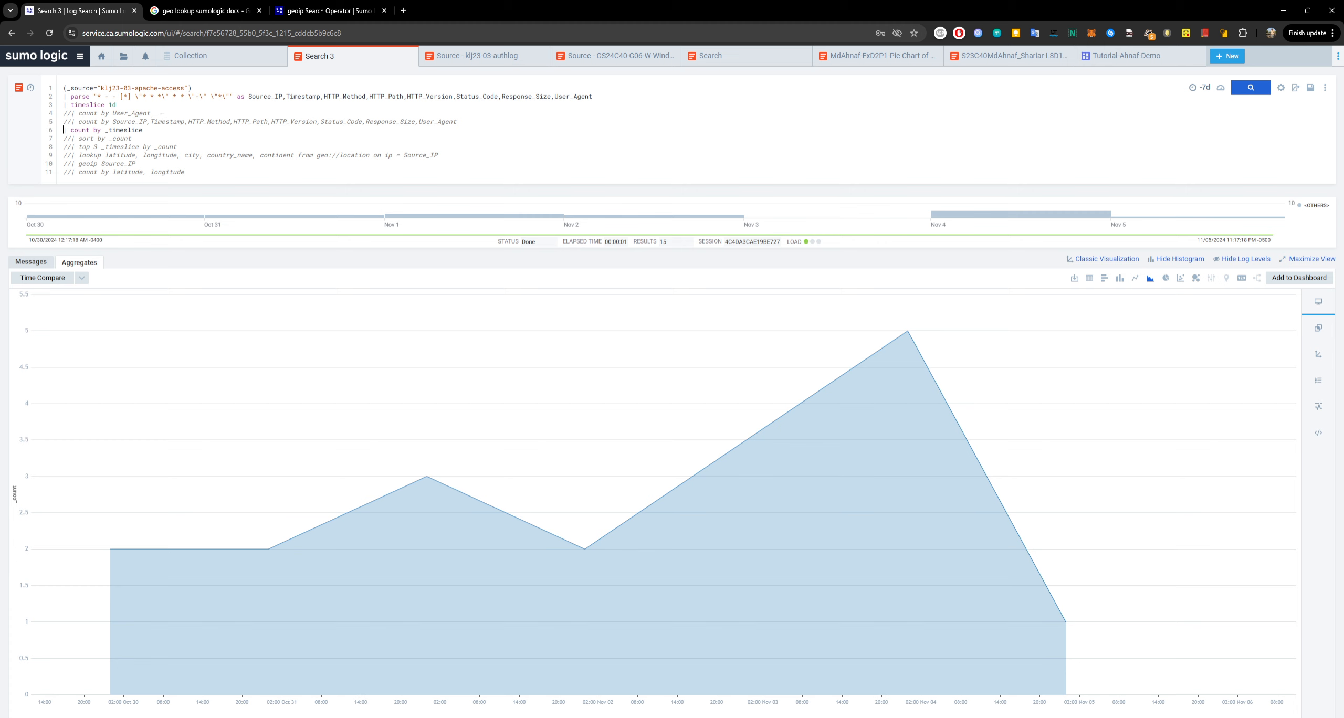
{"action": "type", "text": "//"}
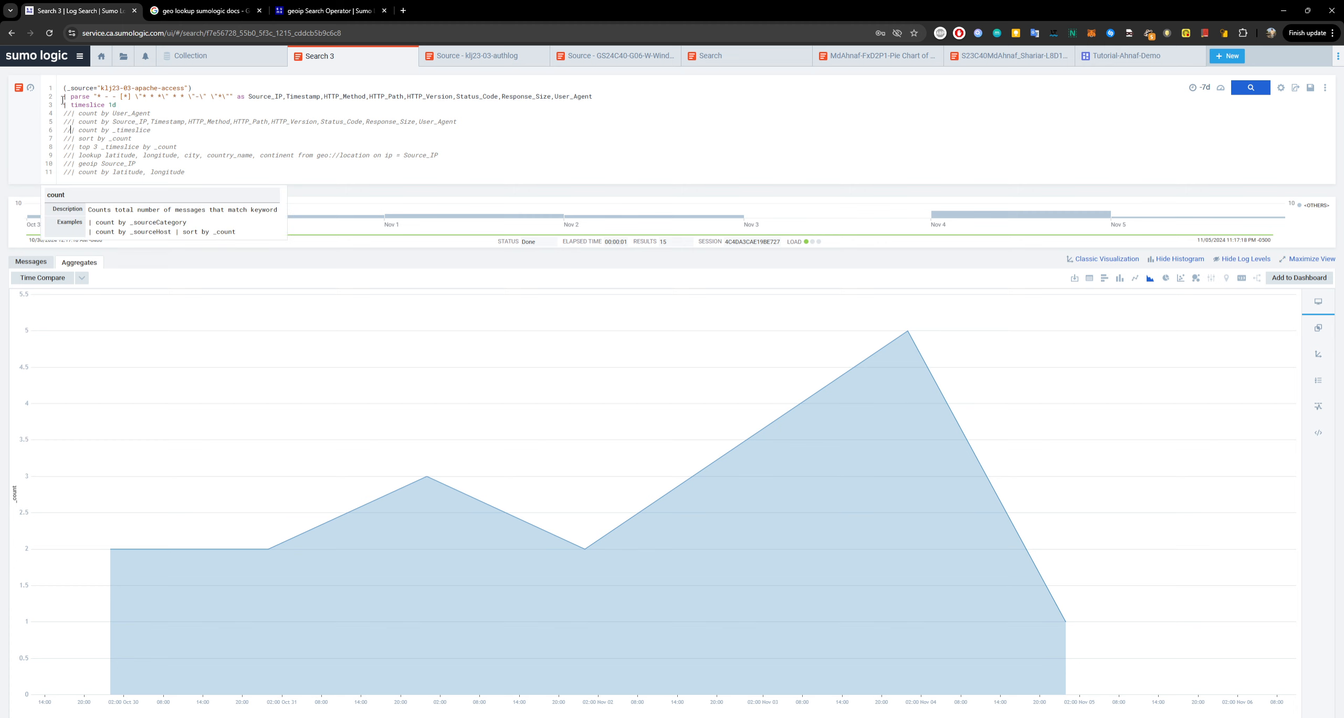
{"action": "left_click_drag", "start_coordinate": [124, 104], "coordinate": [63, 97]}
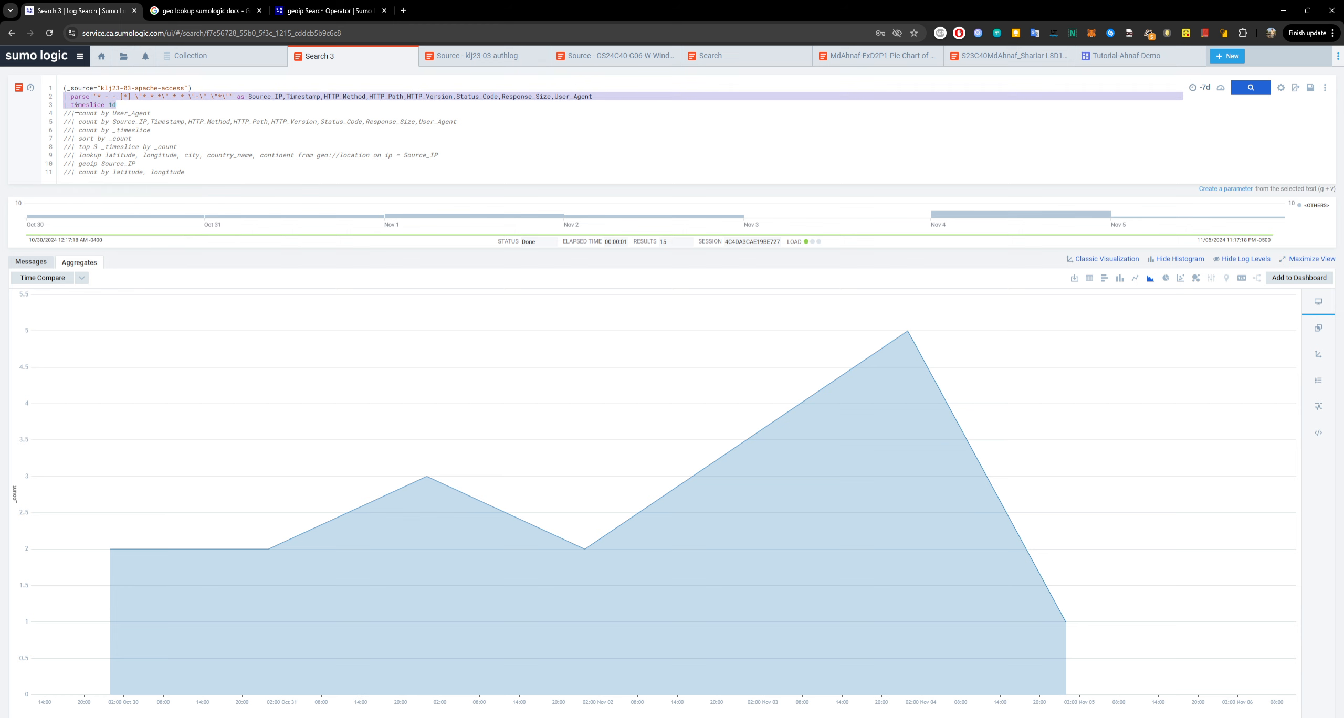
{"action": "left_click", "coordinate": [65, 105]}
{"action": "key", "text": "ctrl+slash"}
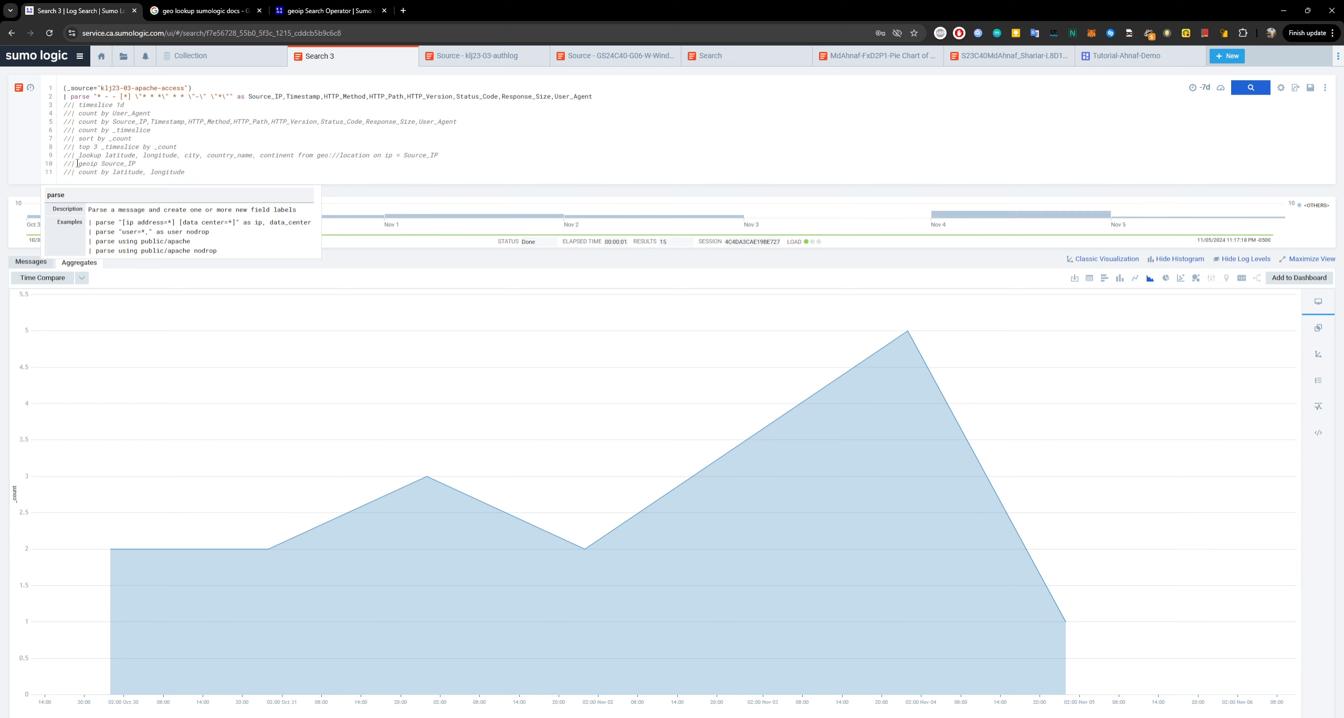
{"action": "left_click_drag", "start_coordinate": [74, 163], "coordinate": [64, 163]}
{"action": "key", "text": "BackSpace"}
{"action": "left_click_drag", "start_coordinate": [72, 172], "coordinate": [53, 172]}
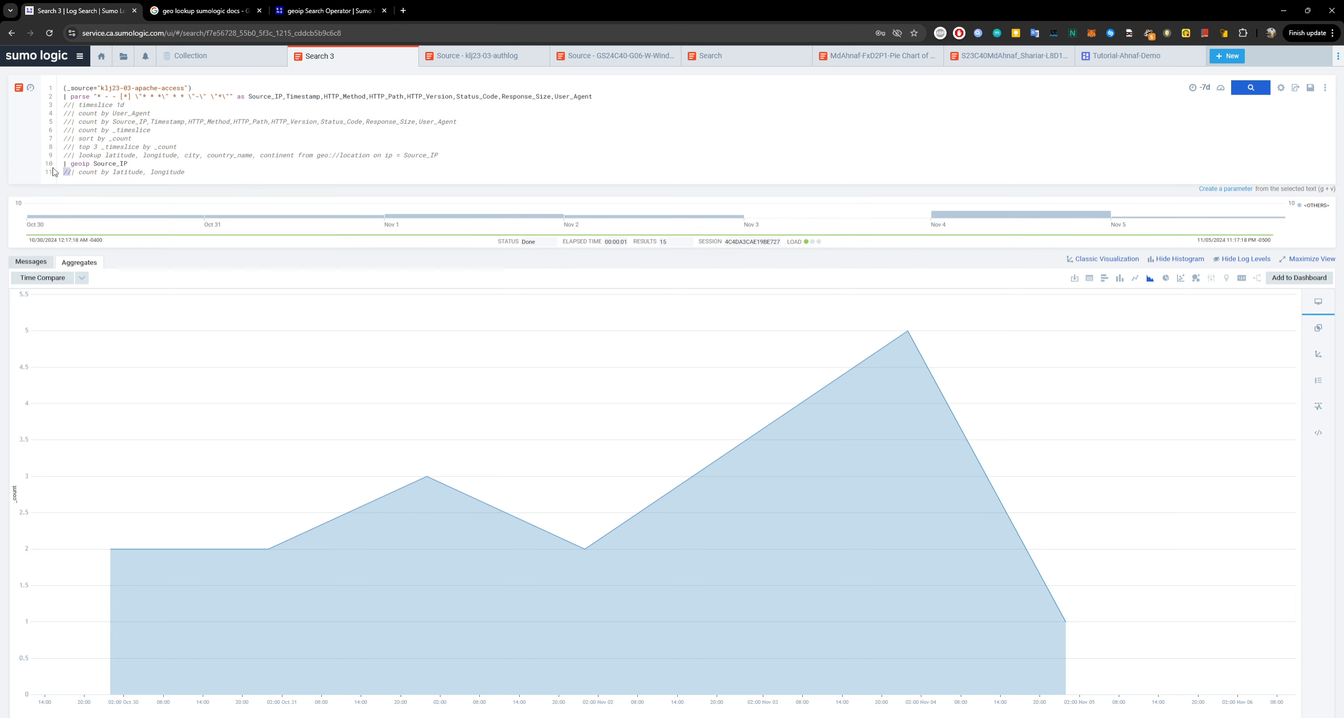
{"action": "key", "text": "BackSpace"}
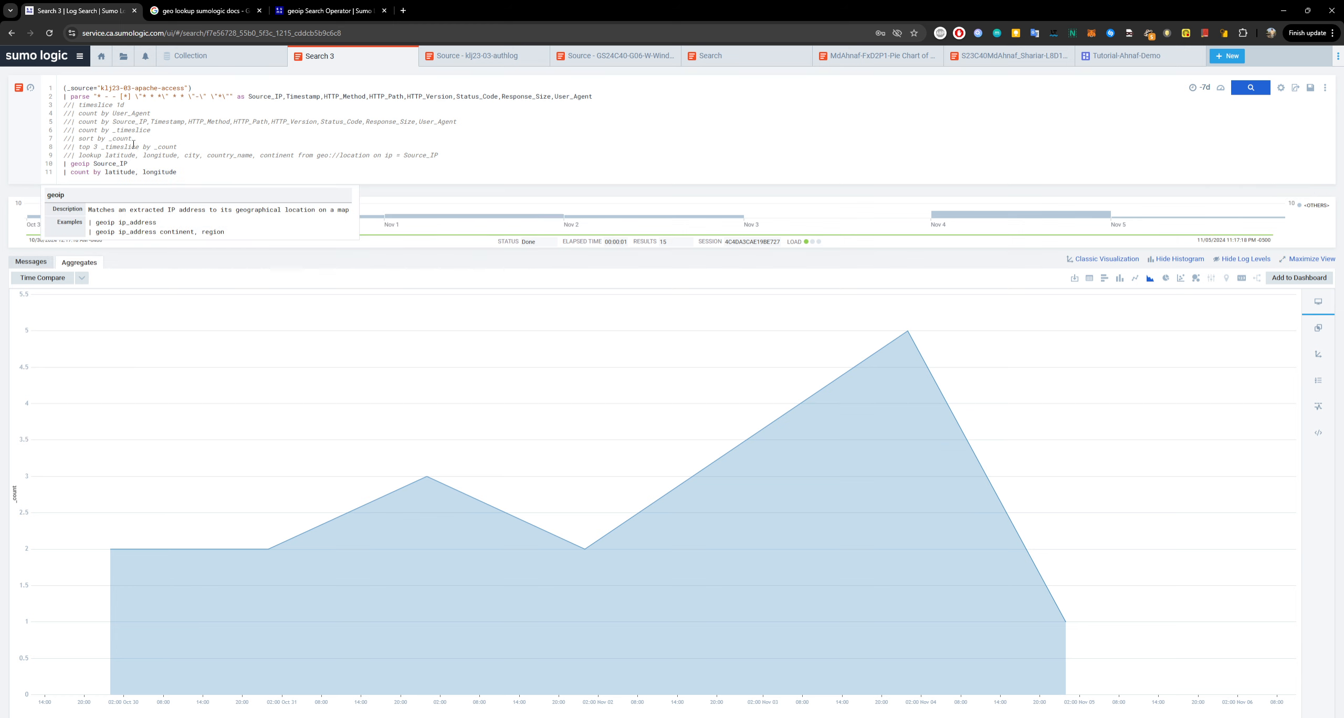
{"action": "key", "text": "Return"}
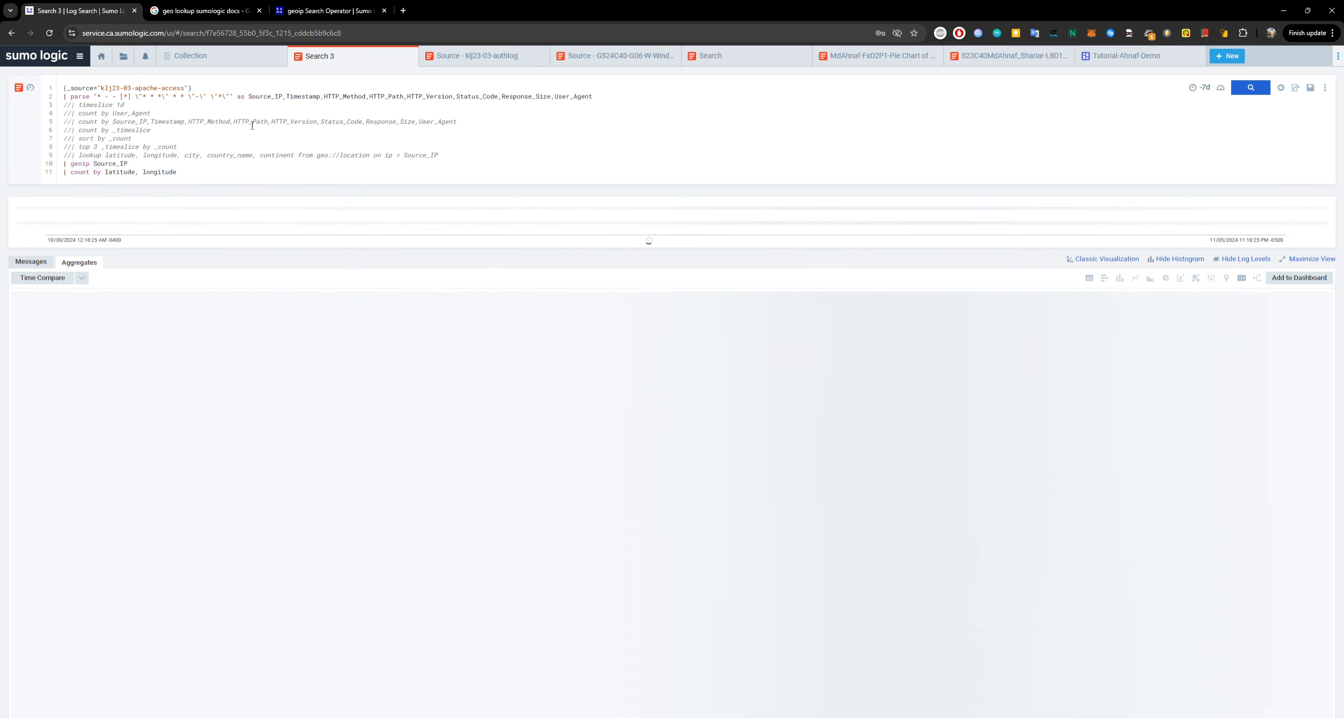
Step: Display the geoip results as a map chart and look over the source locations
{"action": "left_click", "coordinate": [1226, 277]}
{"action": "scroll", "coordinate": [105, 588], "scroll_direction": "down", "scroll_amount": 2}
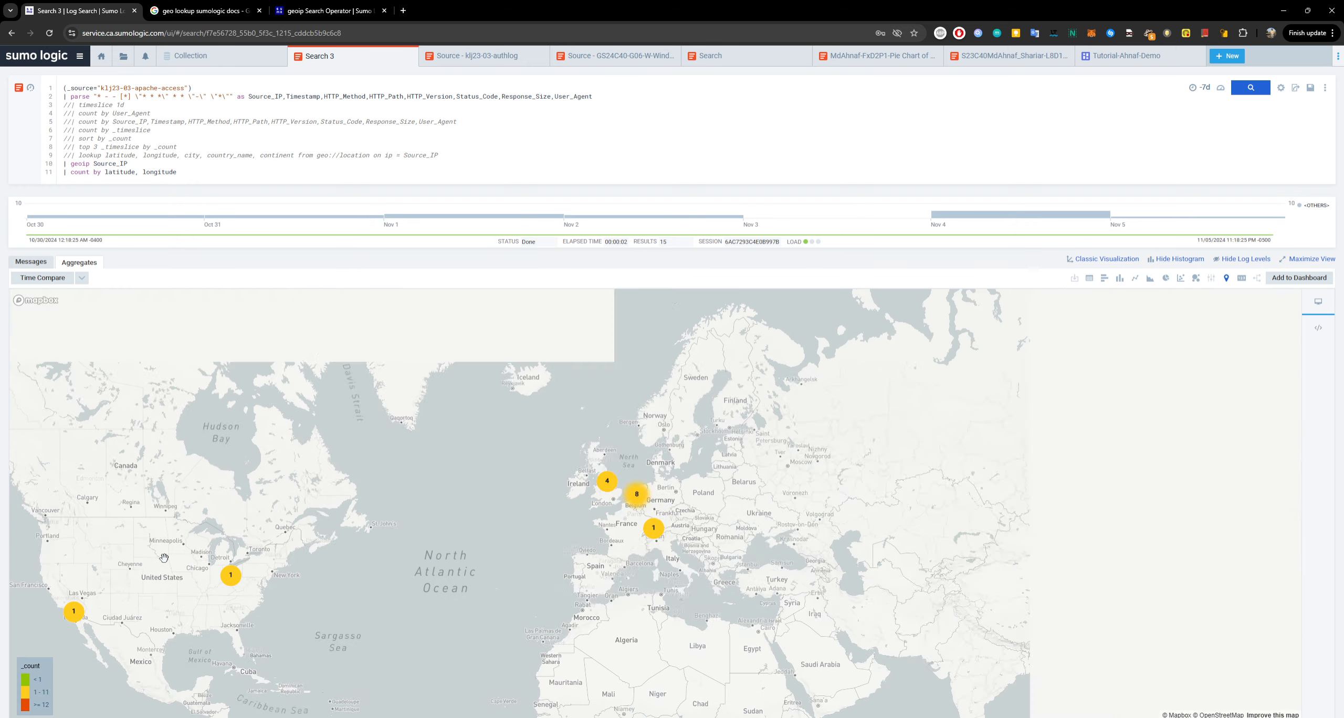
{"action": "left_click_drag", "start_coordinate": [319, 520], "coordinate": [405, 422]}
{"action": "scroll", "coordinate": [595, 444], "scroll_direction": "up", "scroll_amount": 3}
{"action": "left_click_drag", "start_coordinate": [508, 474], "coordinate": [663, 490]}
{"action": "scroll", "coordinate": [726, 433], "scroll_direction": "down", "scroll_amount": 4}
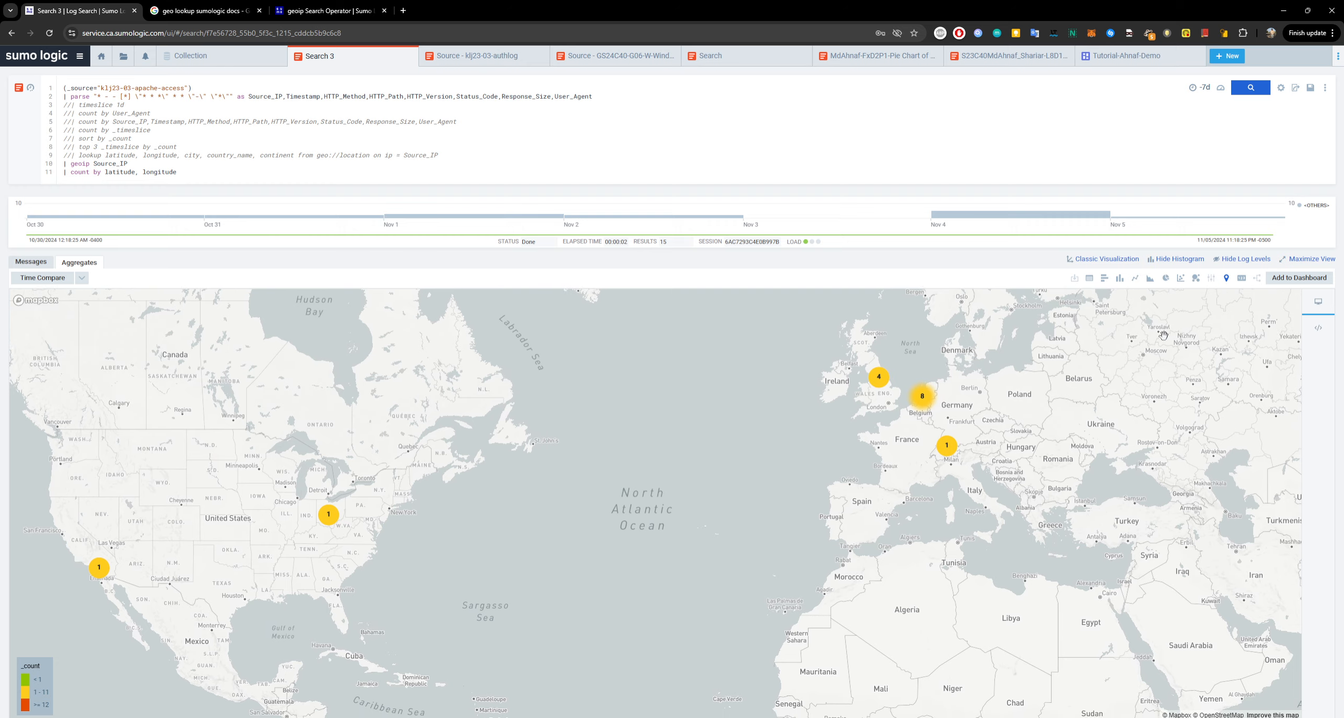
Step: Add the map to the tutorial dashboard as a panel titled Geo Location Source IP
{"action": "left_click", "coordinate": [1315, 277]}
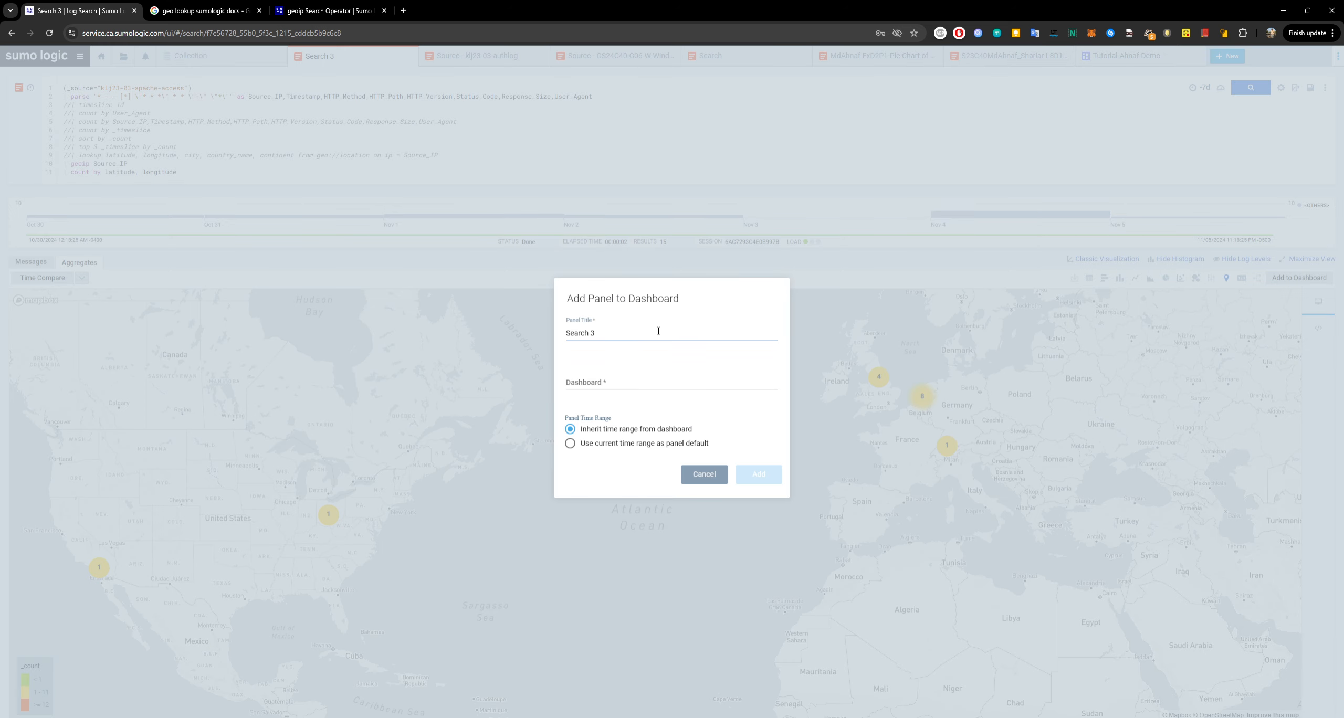
{"action": "type", "text": "SO"}
{"action": "key", "text": "BackSpace"}
{"action": "key", "text": "BackSpace"}
{"action": "type", "text": "SOur"}
{"action": "key", "text": "BackSpace"}
{"action": "type", "text": "Geo Location Source"}
{"action": "key", "text": "Tab"}
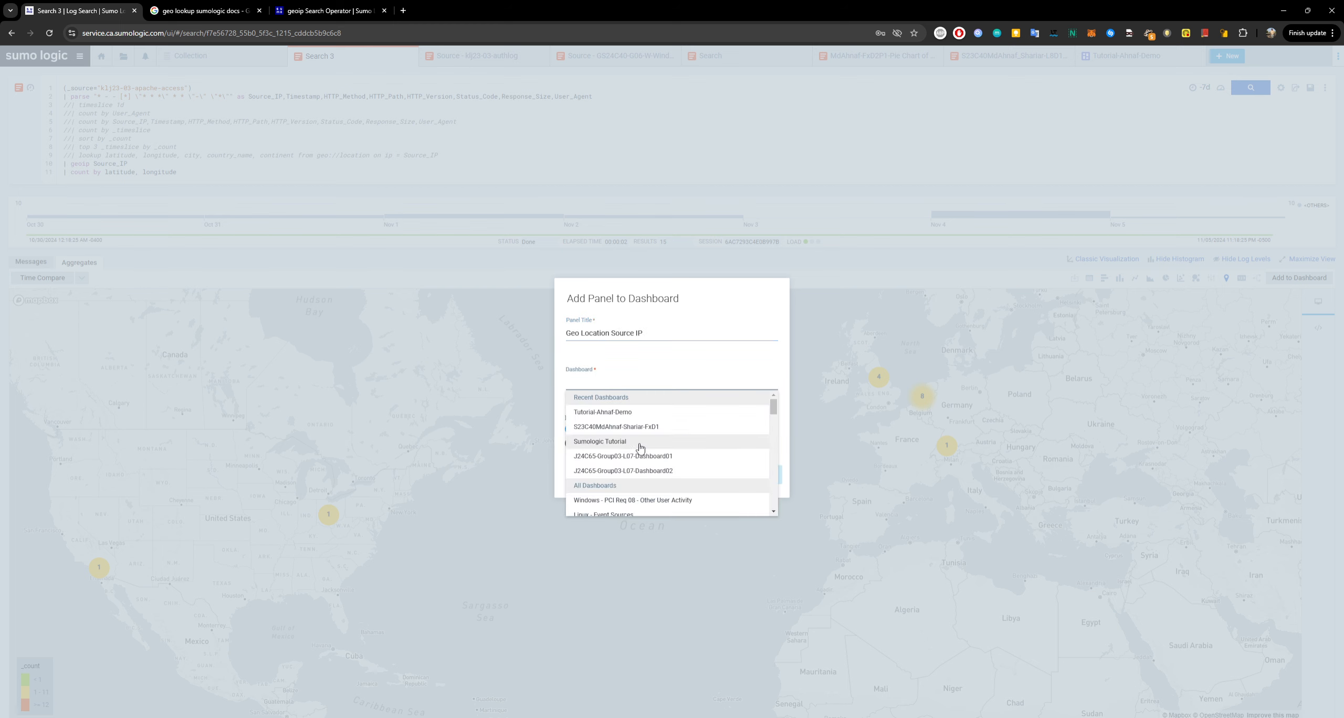
{"action": "left_click", "coordinate": [637, 413]}
{"action": "left_click", "coordinate": [756, 475]}
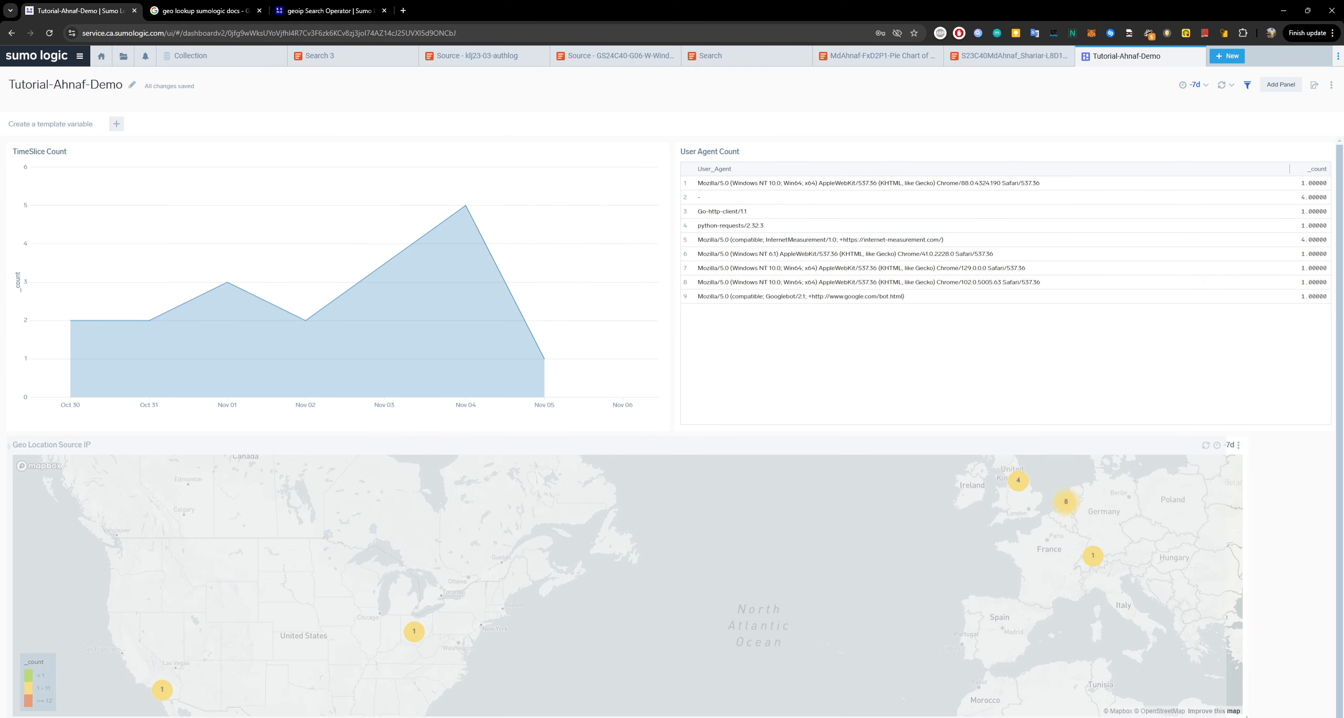
Step: Widen the Geo Location Source IP panel to full width and arrange TimeSlice Count and User Agent Count side by side beneath it
{"action": "left_click_drag", "start_coordinate": [861, 588], "coordinate": [719, 123]}
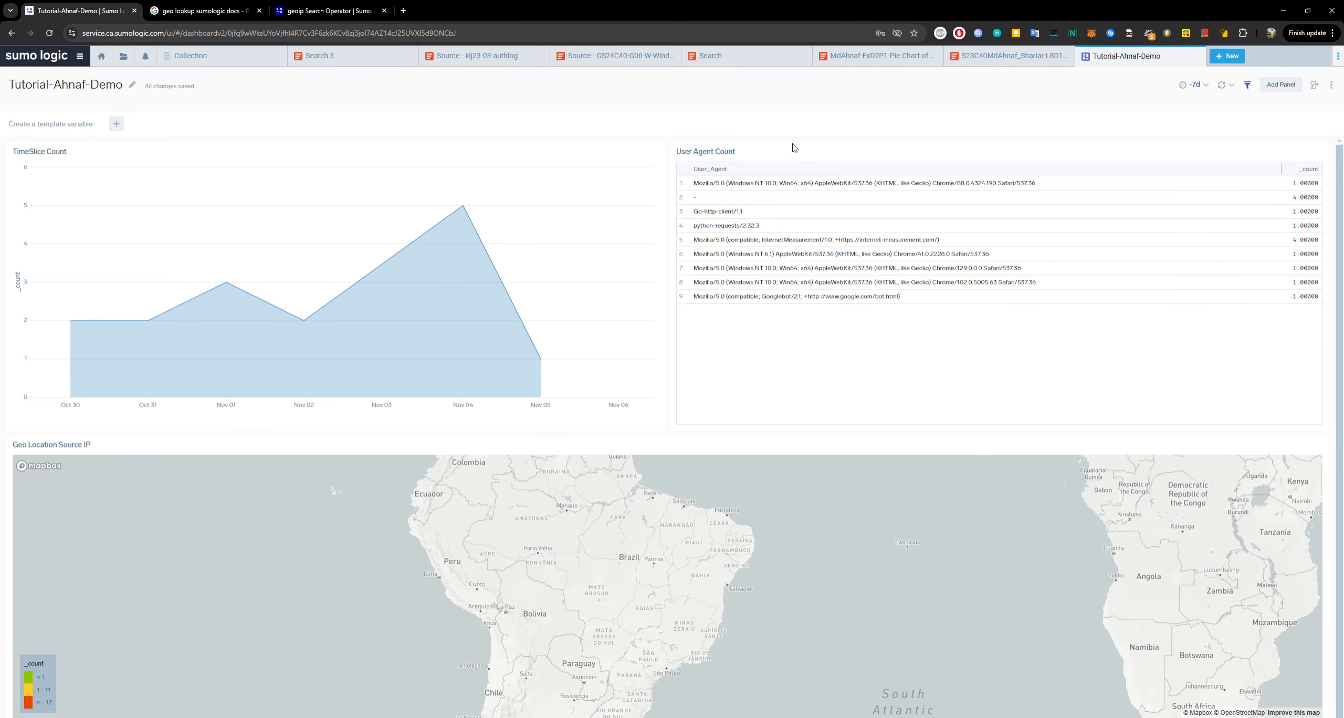
{"action": "left_click_drag", "start_coordinate": [555, 146], "coordinate": [585, 591]}
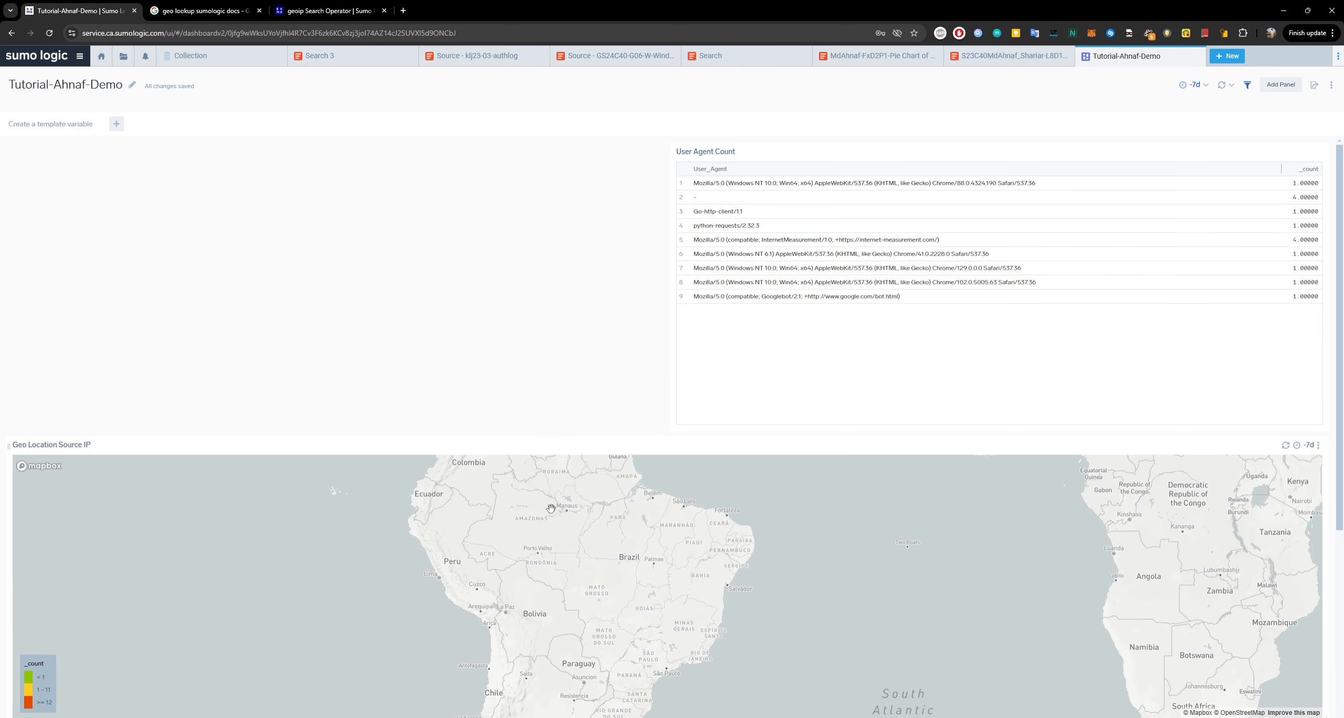
{"action": "left_click_drag", "start_coordinate": [494, 438], "coordinate": [420, 180]}
{"action": "scroll", "coordinate": [399, 570], "scroll_direction": "down", "scroll_amount": 5}
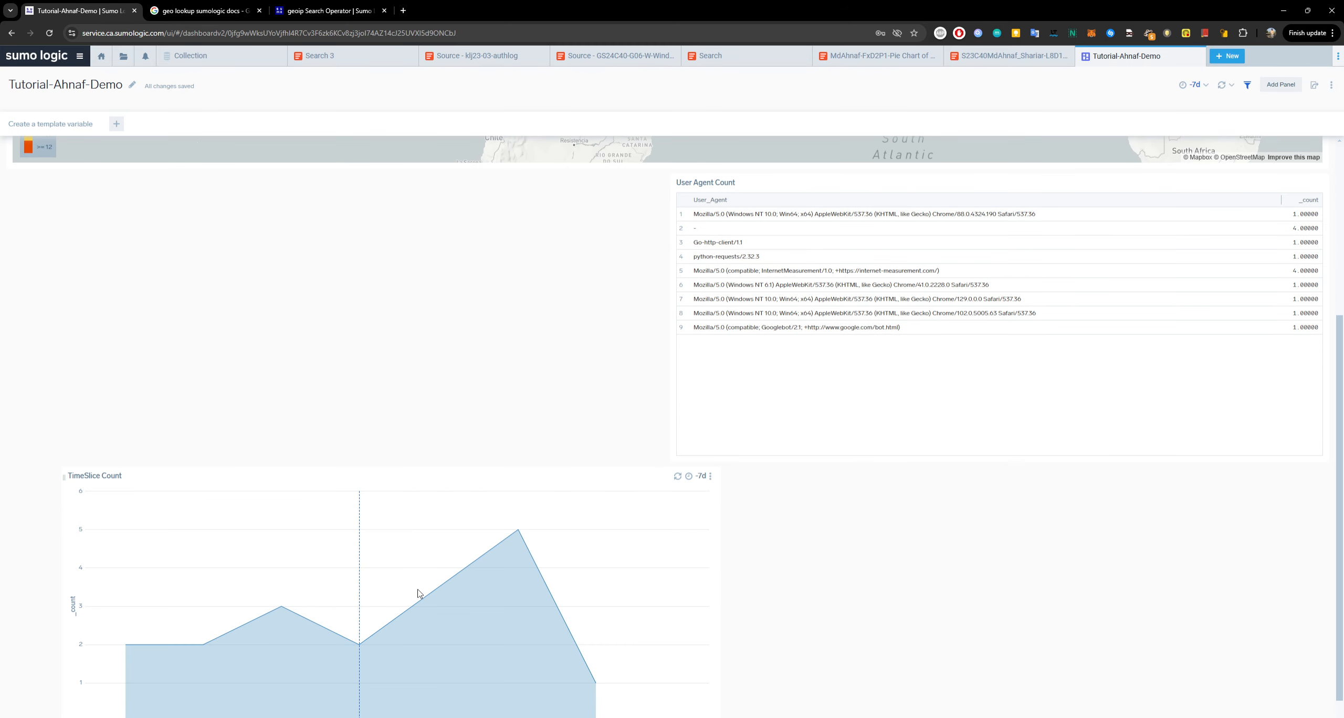
{"action": "left_click_drag", "start_coordinate": [436, 474], "coordinate": [372, 437]}
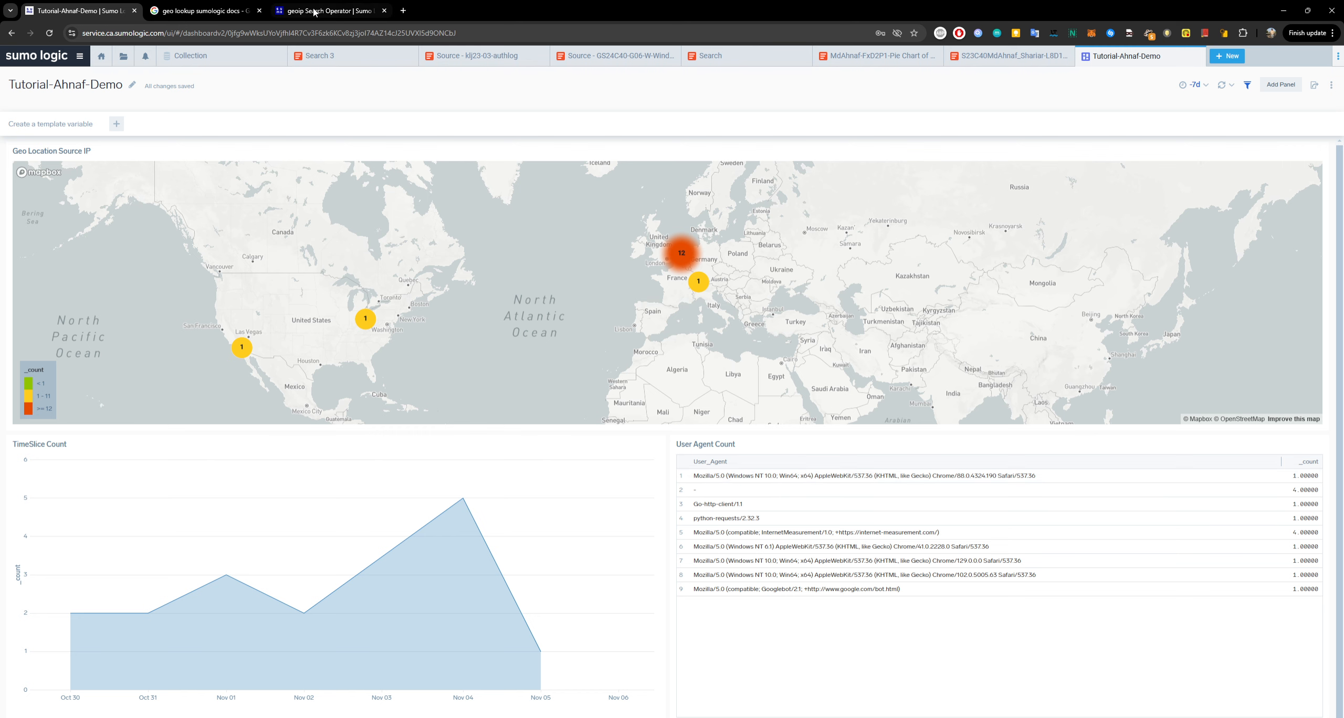
Step: Return to Search 3 and examine the worldwide map of source IP locations
{"action": "left_click", "coordinate": [322, 56]}
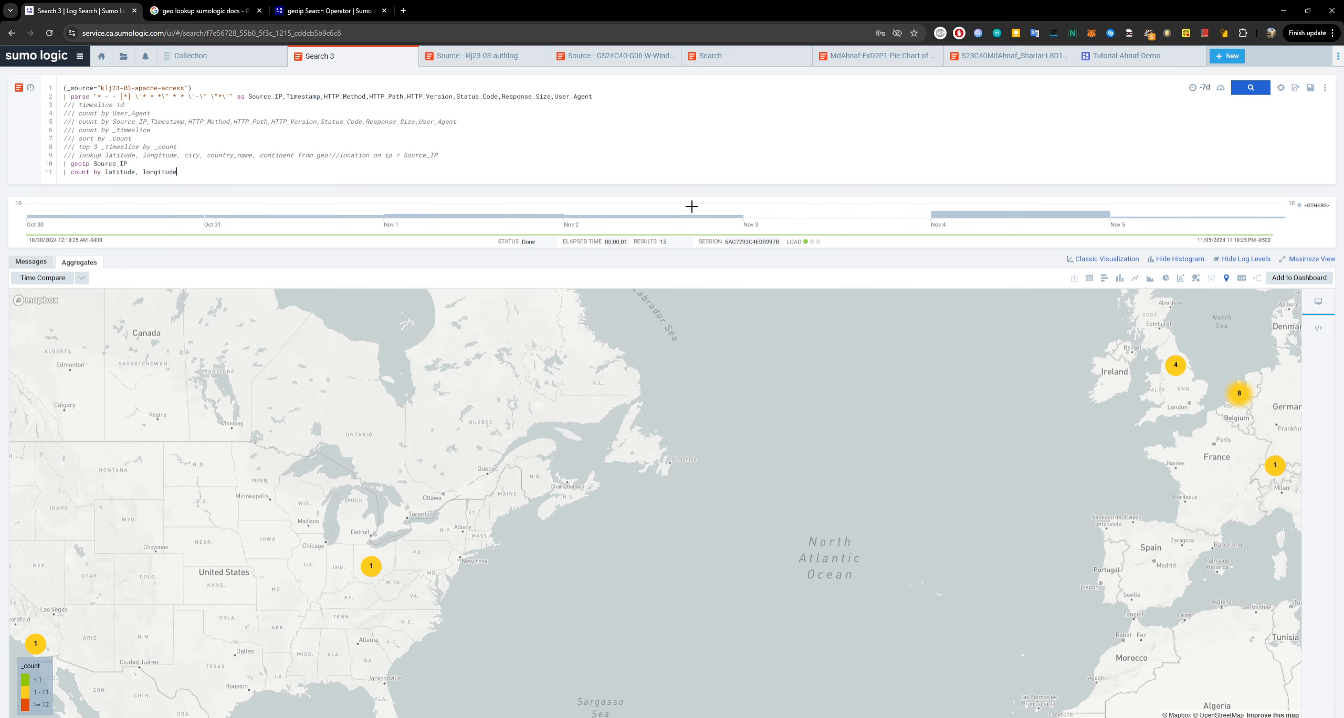
{"action": "scroll", "coordinate": [655, 460], "scroll_direction": "down", "scroll_amount": 3}
{"action": "left_click_drag", "start_coordinate": [669, 473], "coordinate": [677, 439]}
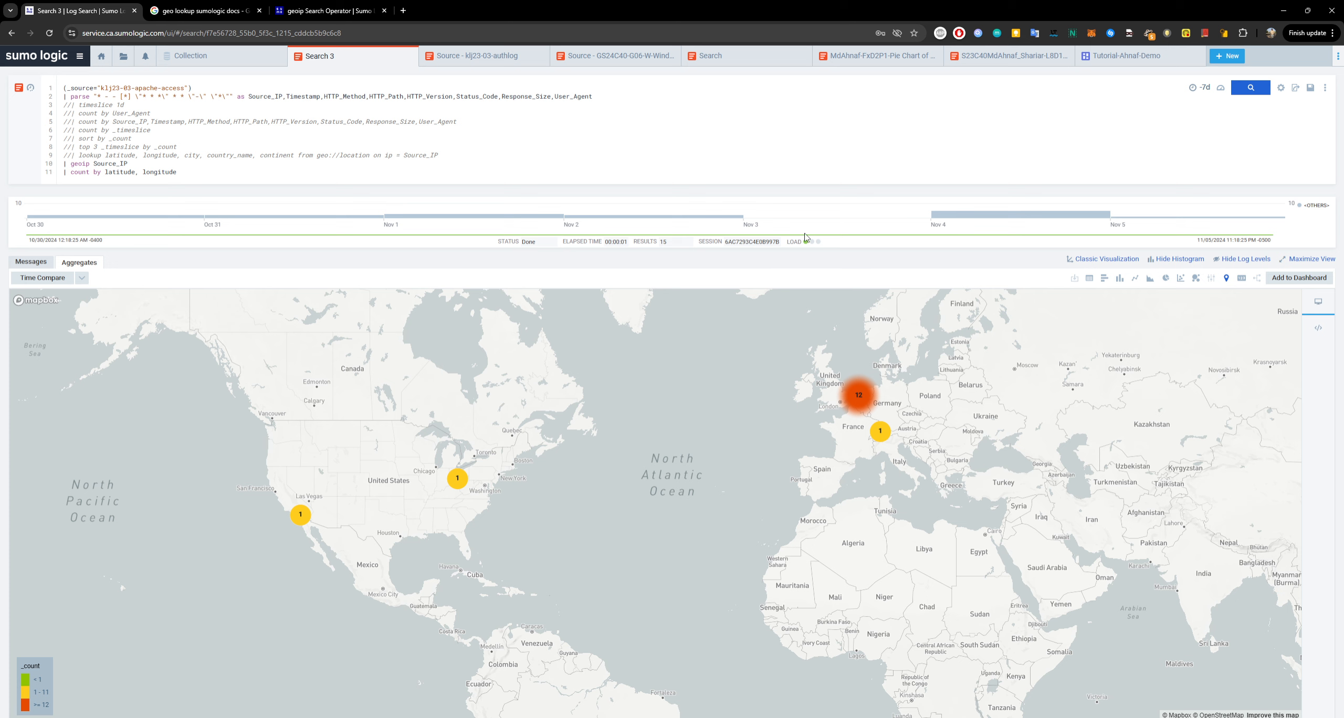
{"action": "left_click", "coordinate": [564, 120]}
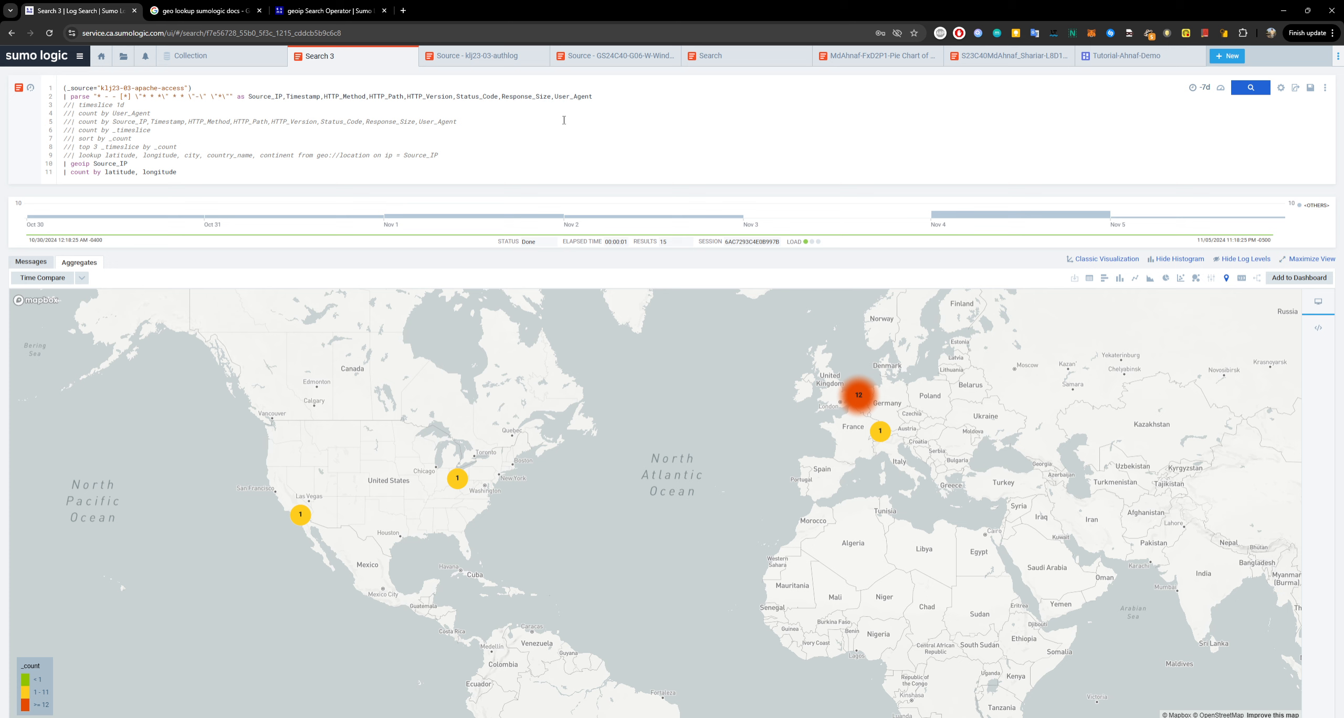